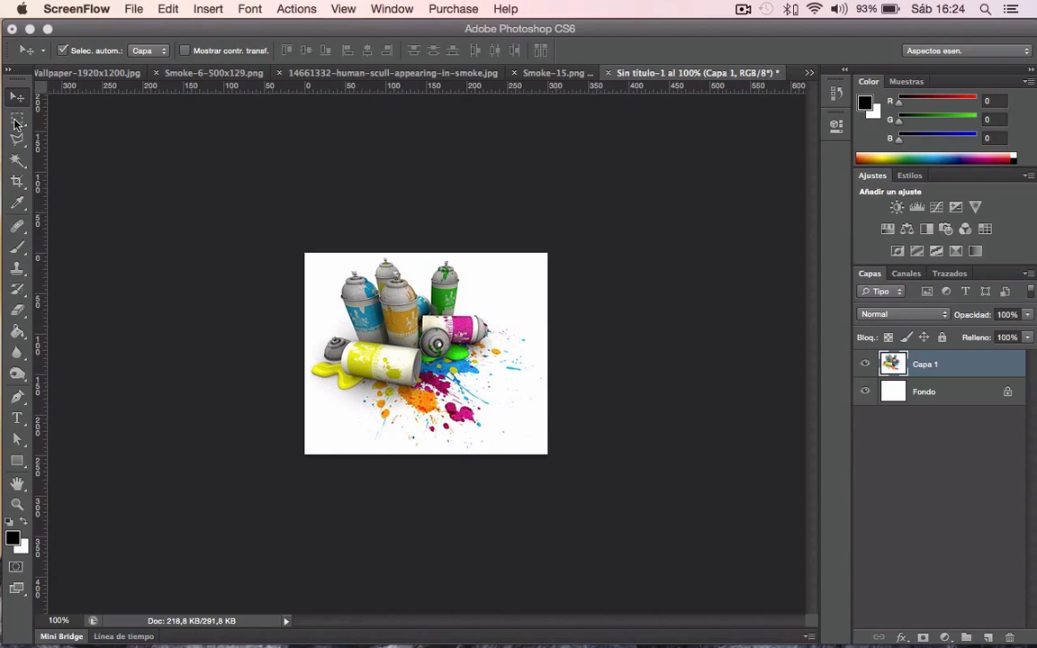
# Select the entire spray-can image with the Rectangular Marquee tool
pyautogui.click(16, 118)
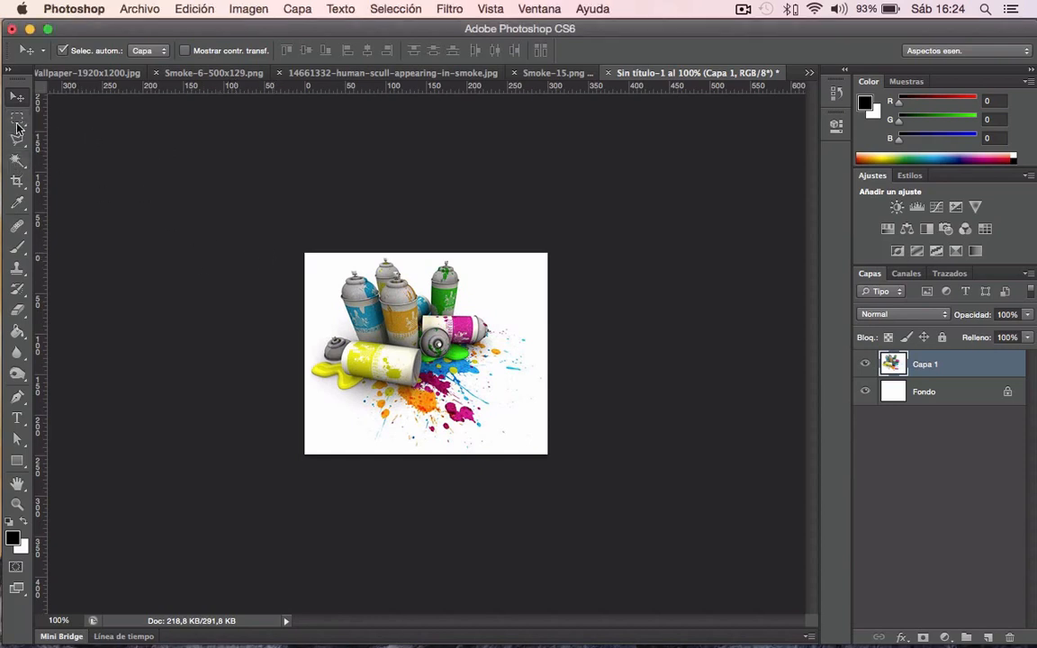
pyautogui.click(16, 117)
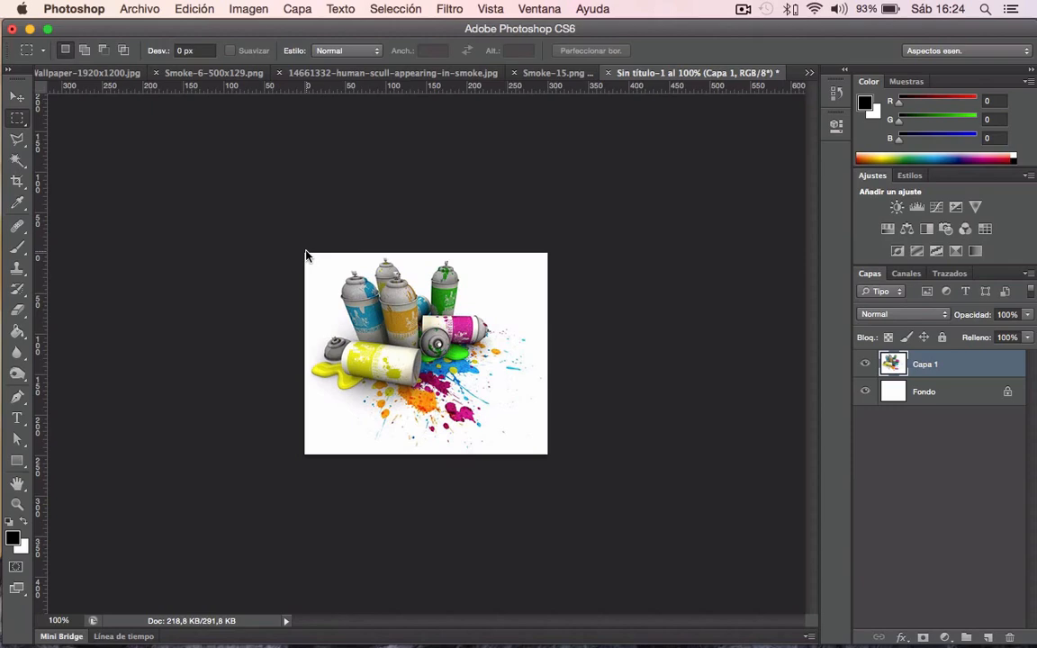
pyautogui.moveTo(304, 255); pyautogui.dragTo(554, 468)
# Define the selected spray-can image as a brush preset named "Pincel muestreado 1"
pyautogui.click(200, 9)
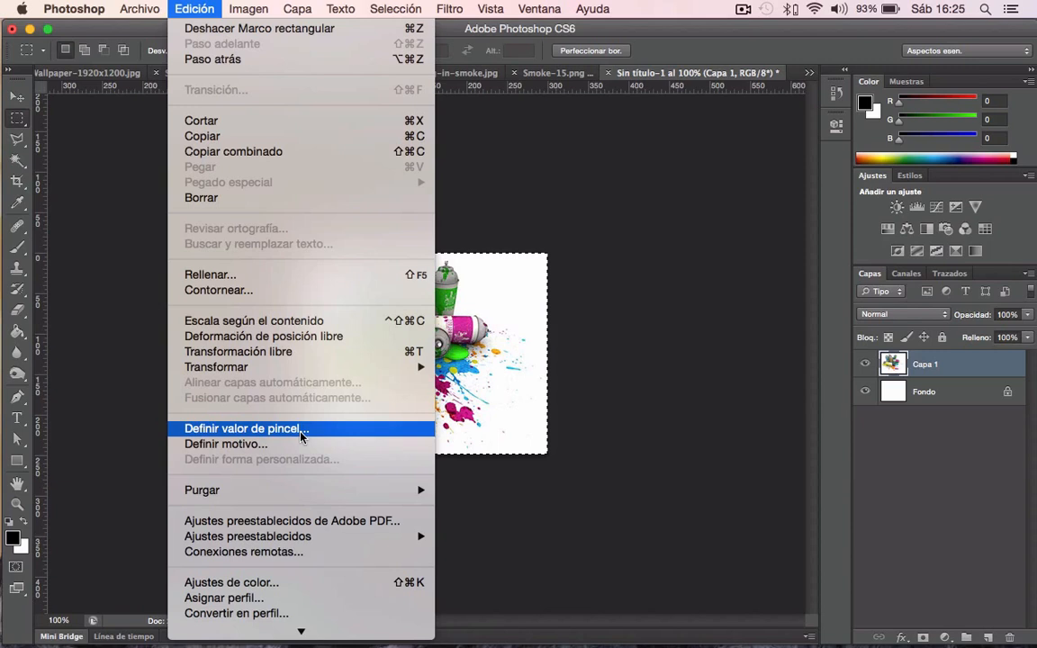
pyautogui.moveTo(302, 633)
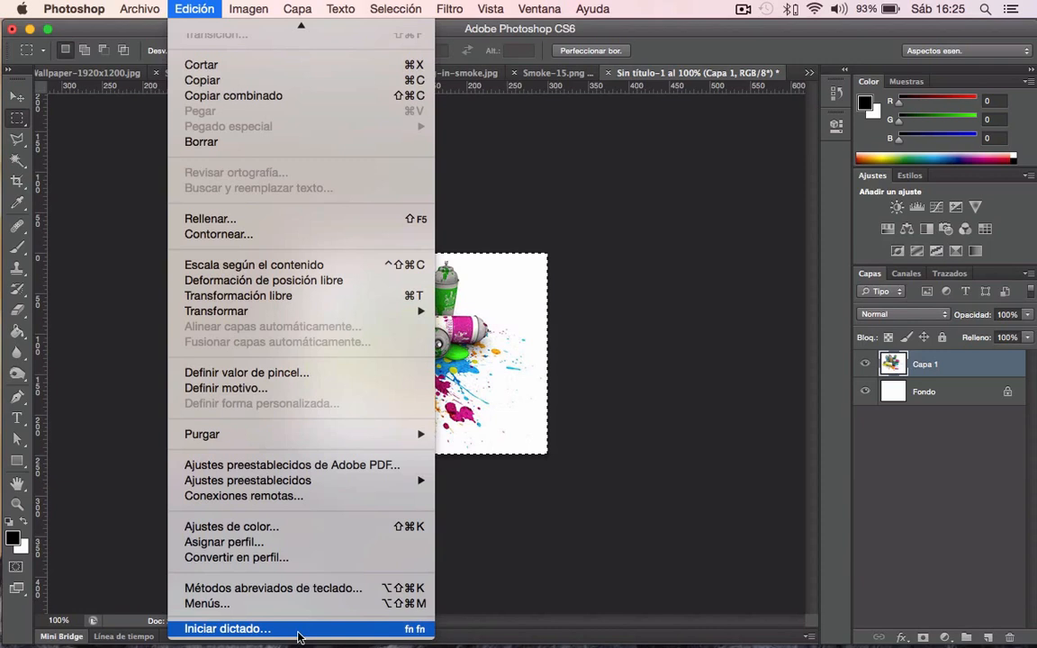
pyautogui.click(250, 375)
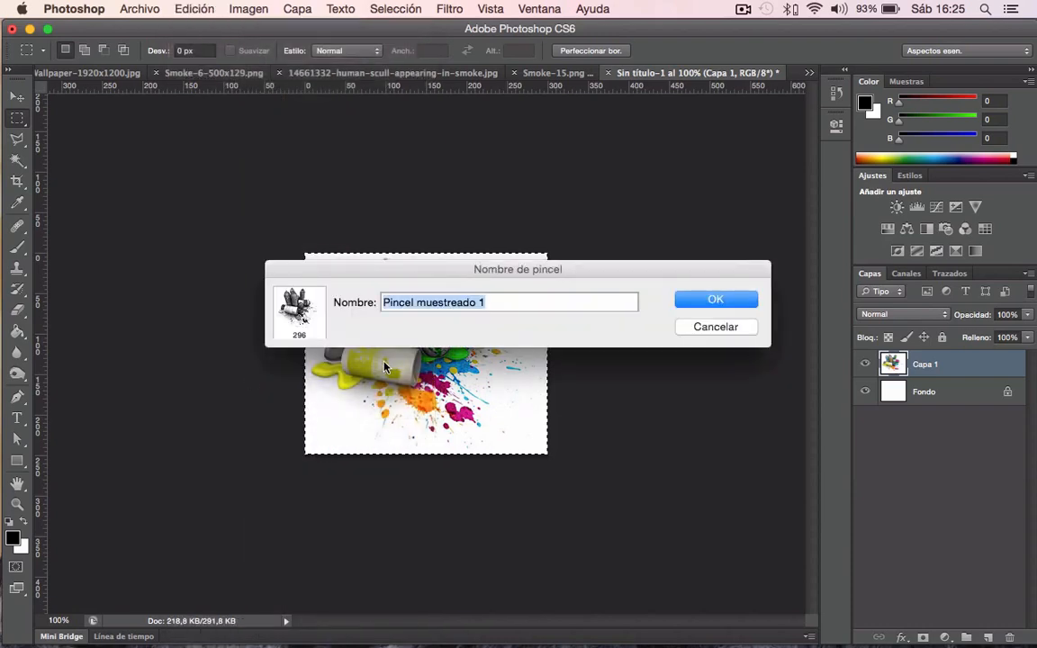
pyautogui.moveTo(365, 273); pyautogui.dragTo(352, 440)
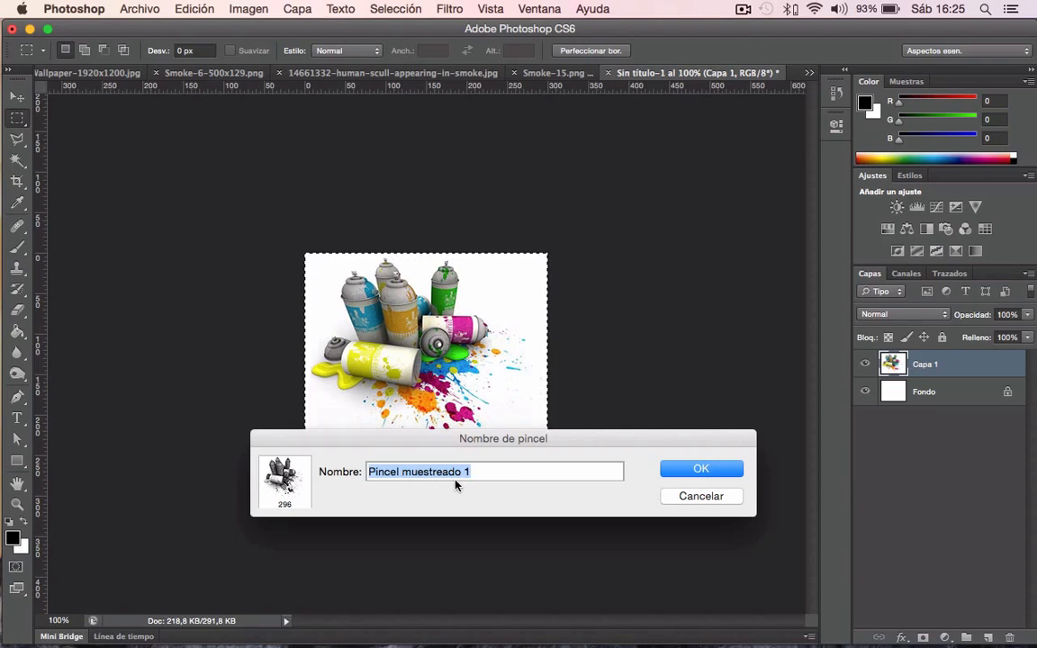
pyautogui.click(685, 469)
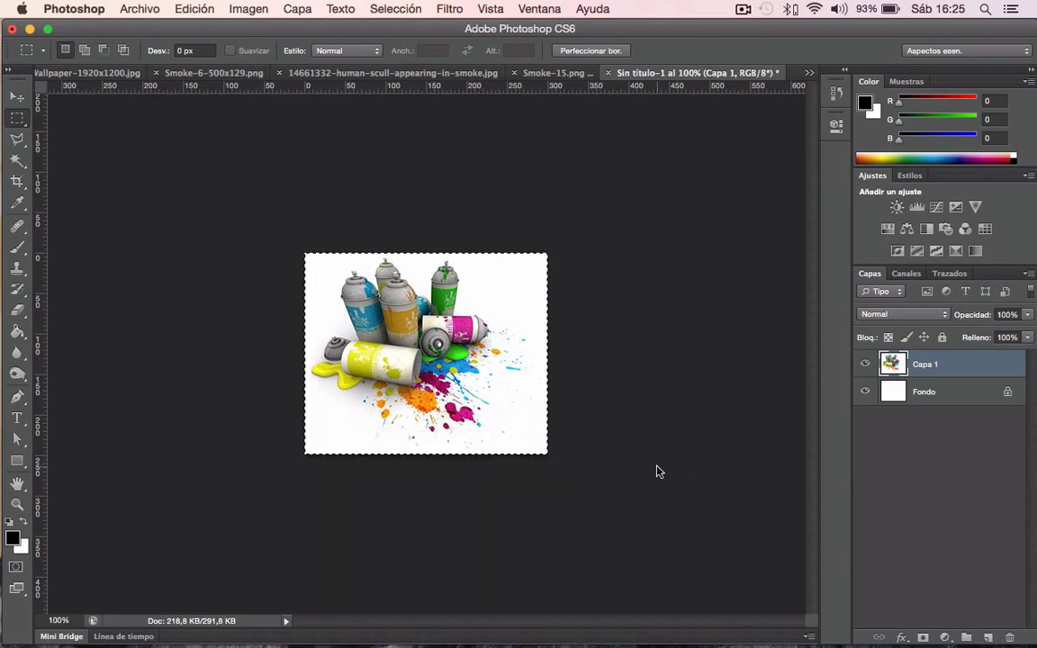
# Create a new 598 × 496 px RGB document at 72 pixels per inch with a white background
pyautogui.click(140, 8)
pyautogui.click(131, 27)
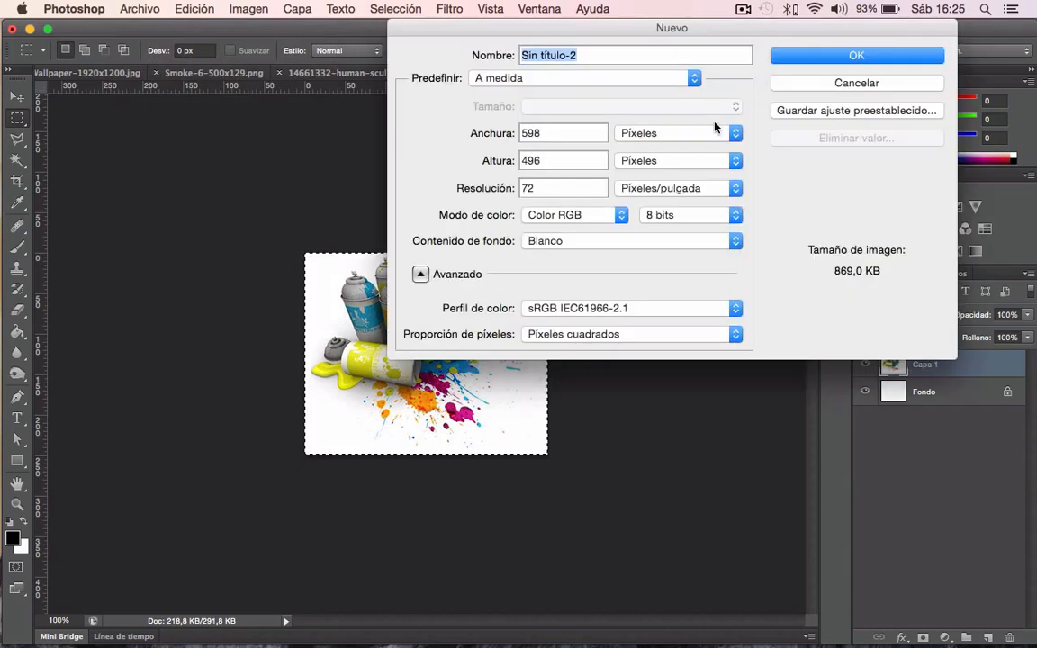
pyautogui.click(842, 52)
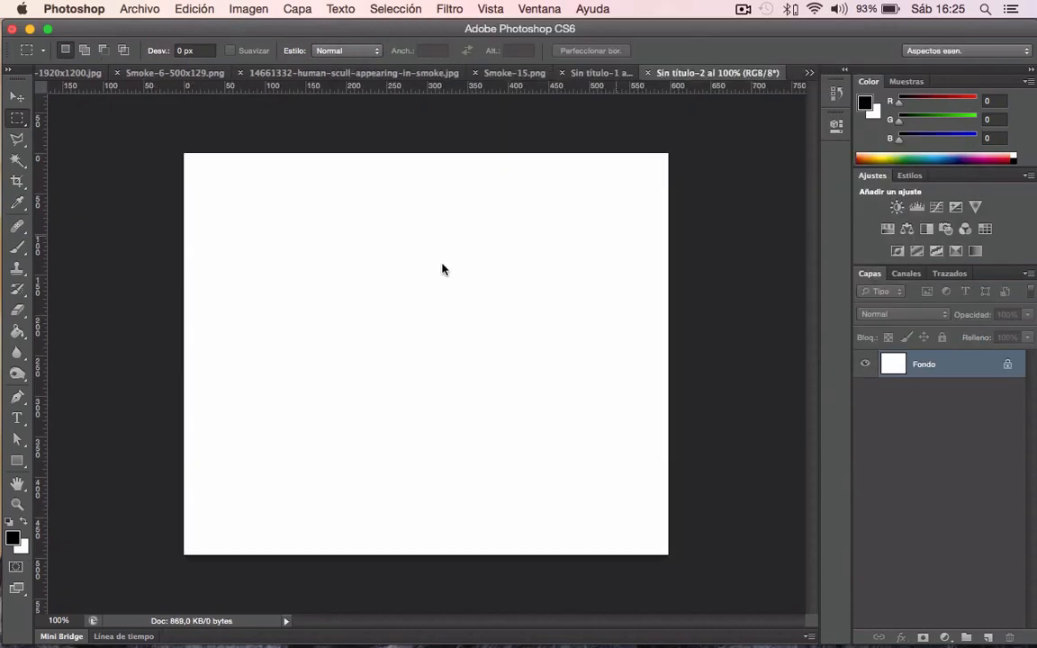
# Choose the 296 px spray-can brush preset for the Brush tool
pyautogui.click(17, 245)
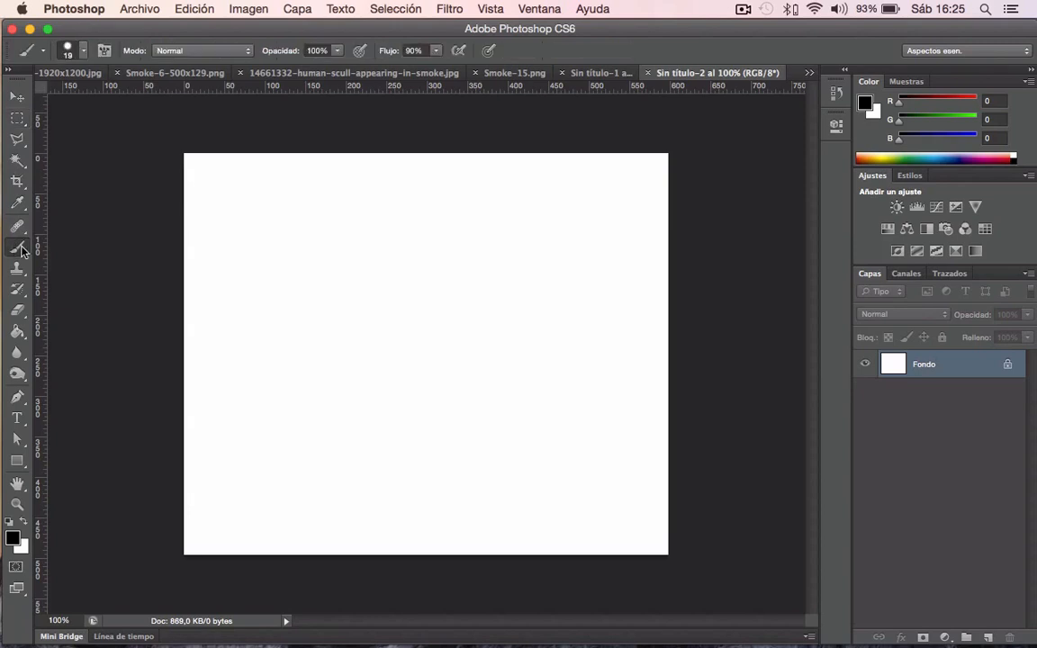
pyautogui.click(75, 50)
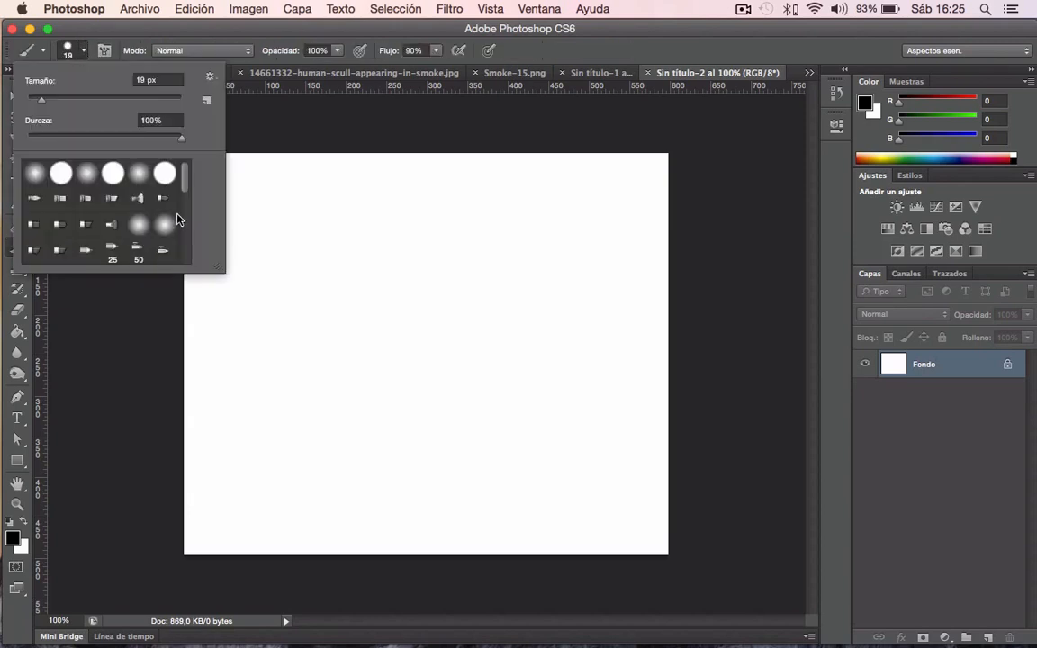
pyautogui.moveTo(186, 189); pyautogui.dragTo(174, 259)
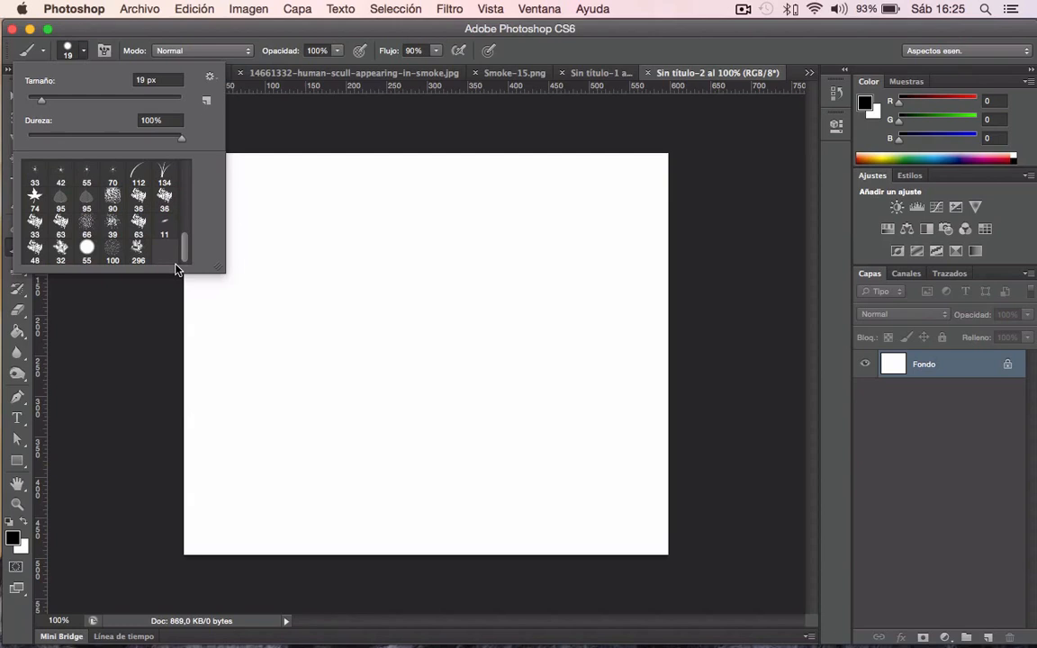
pyautogui.click(139, 254)
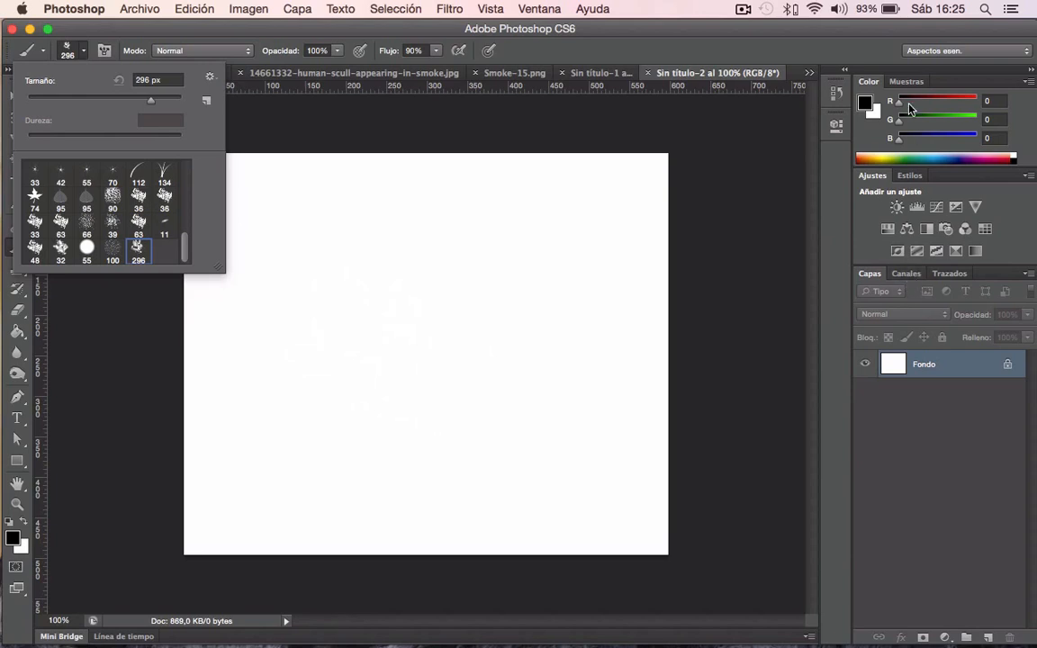
# Set the foreground colour to the red swatch and stamp the spray-can brush twice, side by side, across the upper canvas
pyautogui.click(819, 83)
pyautogui.click(907, 81)
pyautogui.click(858, 94)
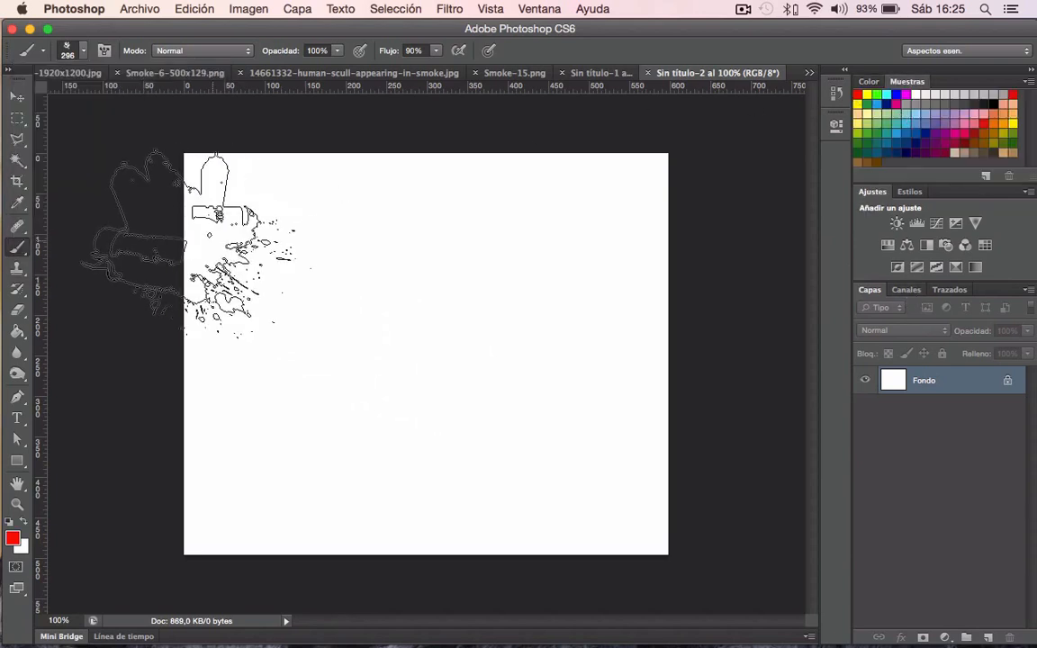
pyautogui.click(293, 267)
pyautogui.click(545, 266)
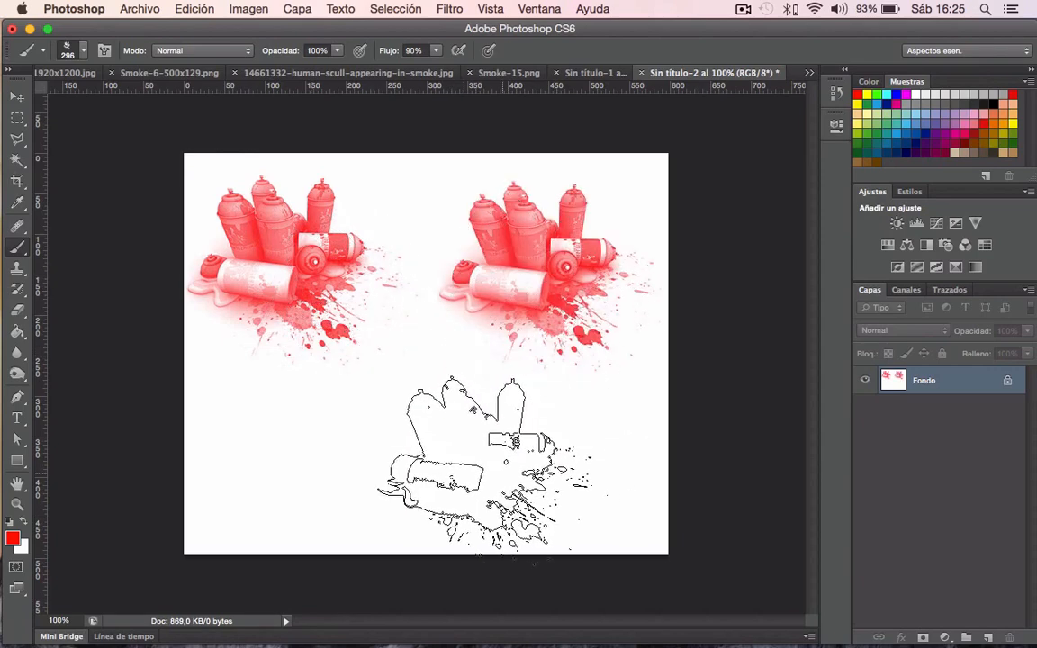
# Switch to a blue swatch, stamp the spray cans between the red ones and paint a continuous stroke across the lower canvas
pyautogui.click(879, 118)
pyautogui.click(449, 249)
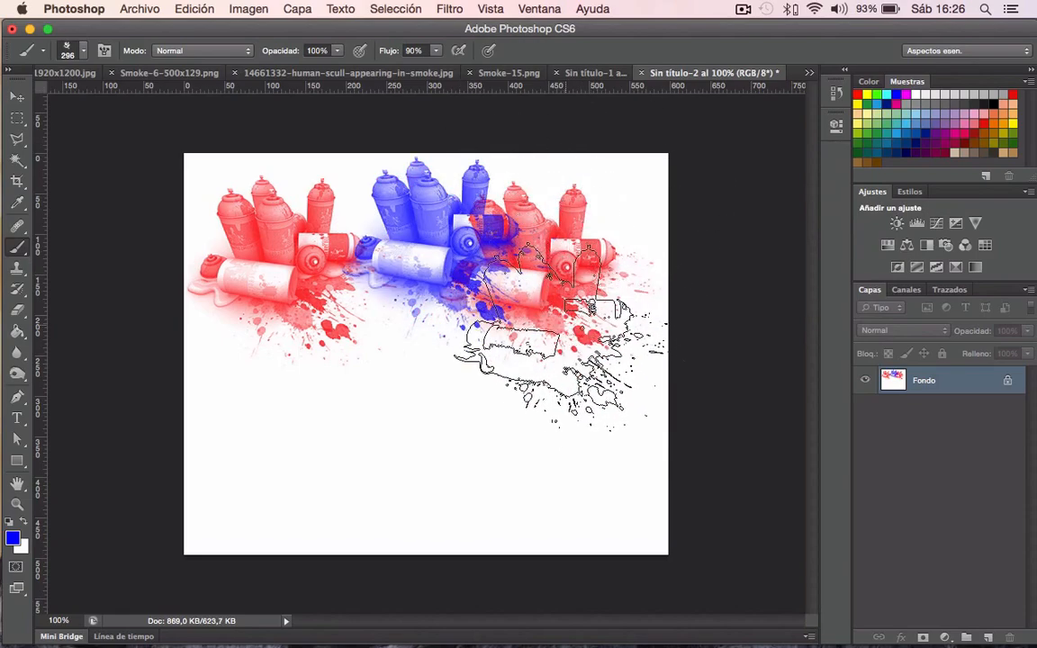
pyautogui.moveTo(545, 388)
pyautogui.mouseDown()
pyautogui.moveTo(475, 423)
pyautogui.moveTo(324, 405)
pyautogui.moveTo(243, 417)
pyautogui.mouseUp()
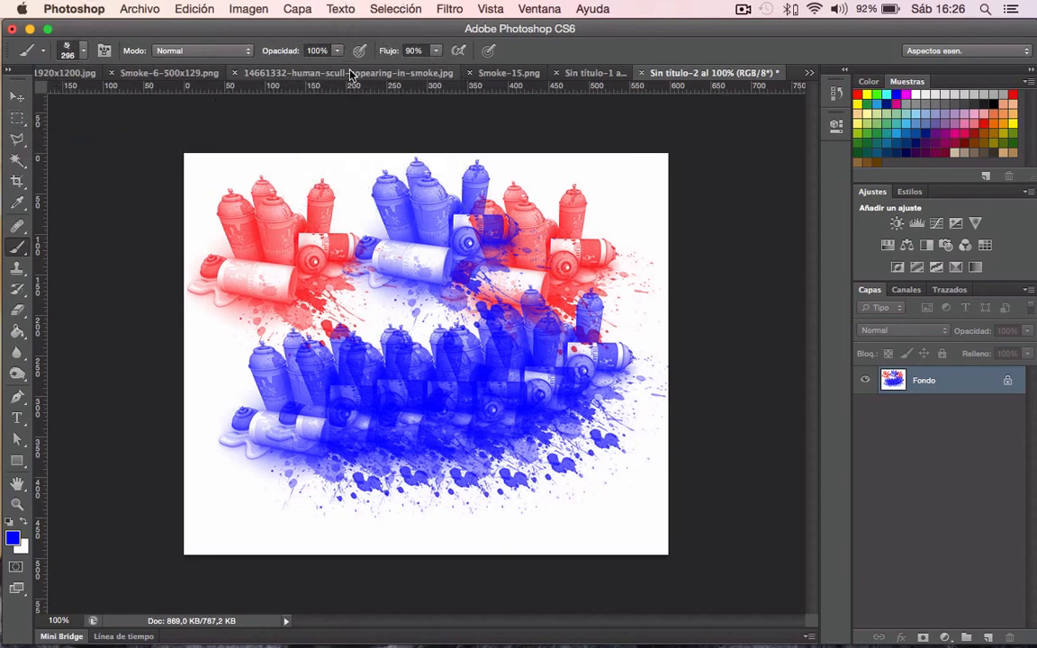
# Select the whole canvas of Smoke-15.png and define it as a brush preset named "Smoke-15.png"
pyautogui.click(510, 76)
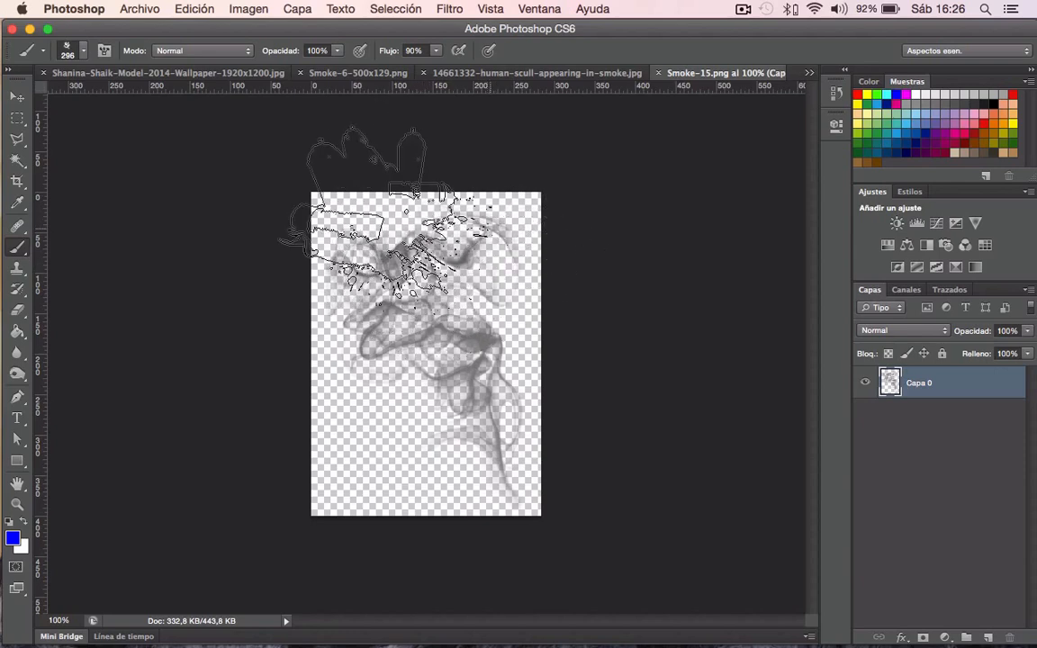
pyautogui.click(17, 118)
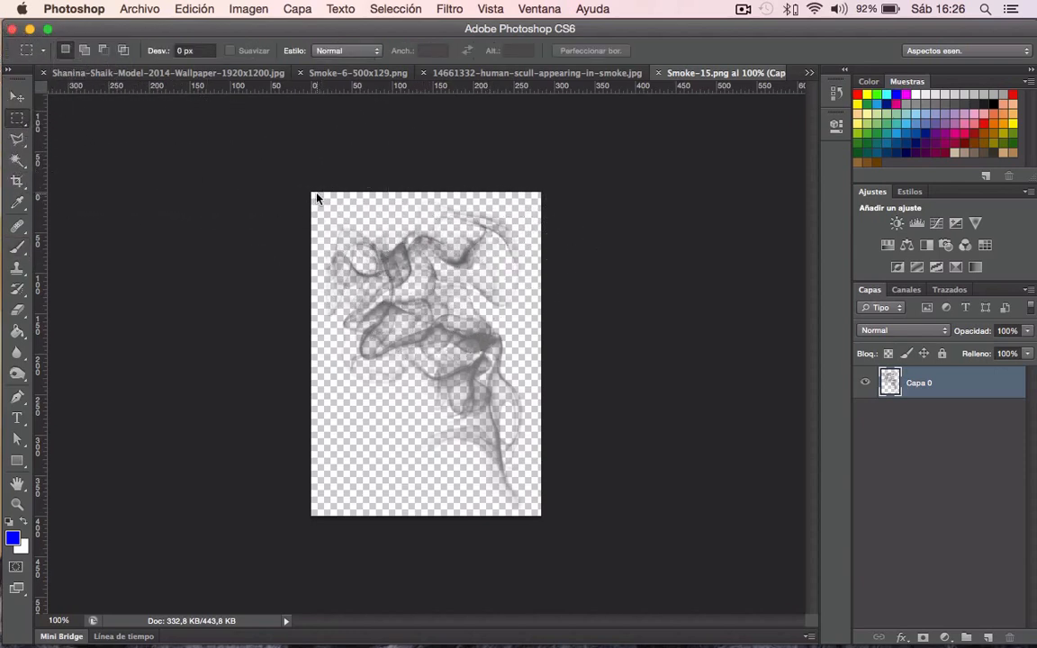
pyautogui.press('super+a')
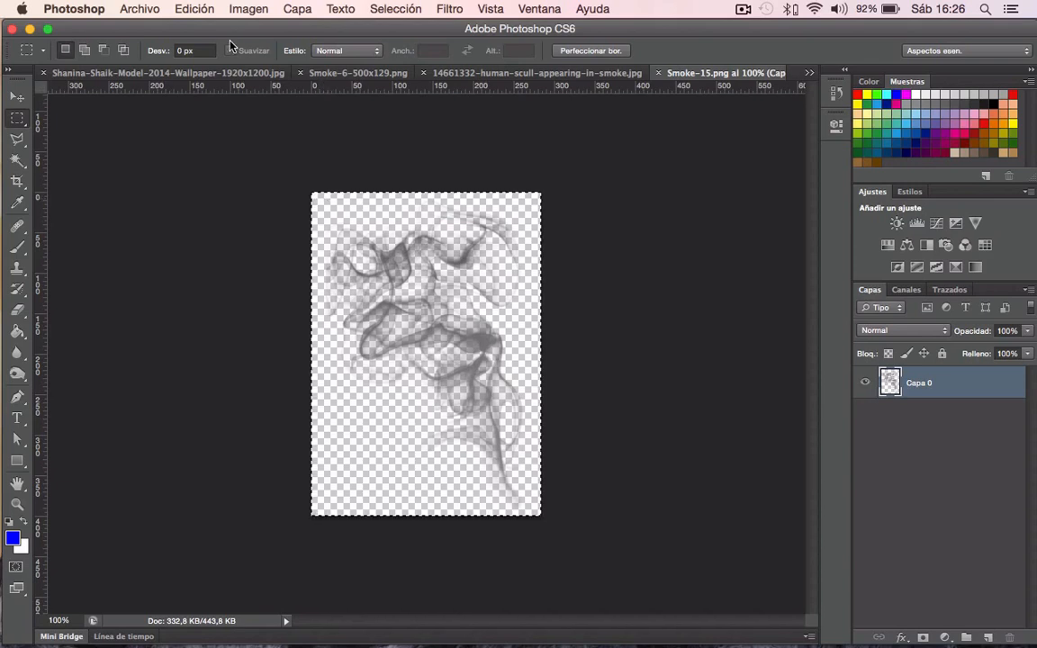
pyautogui.click(175, 9)
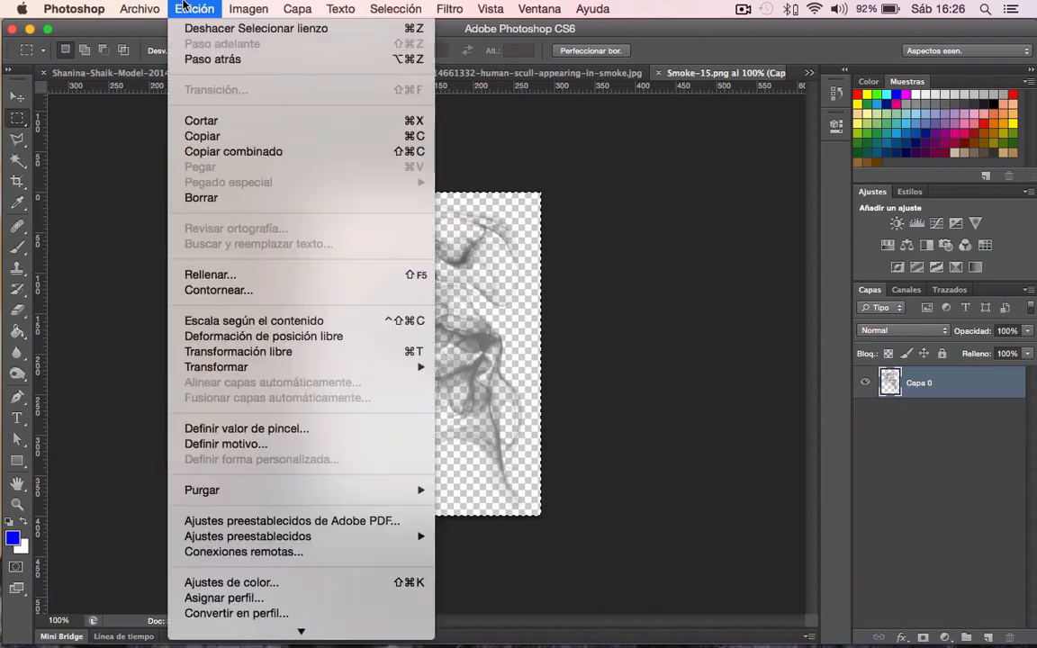
pyautogui.click(239, 428)
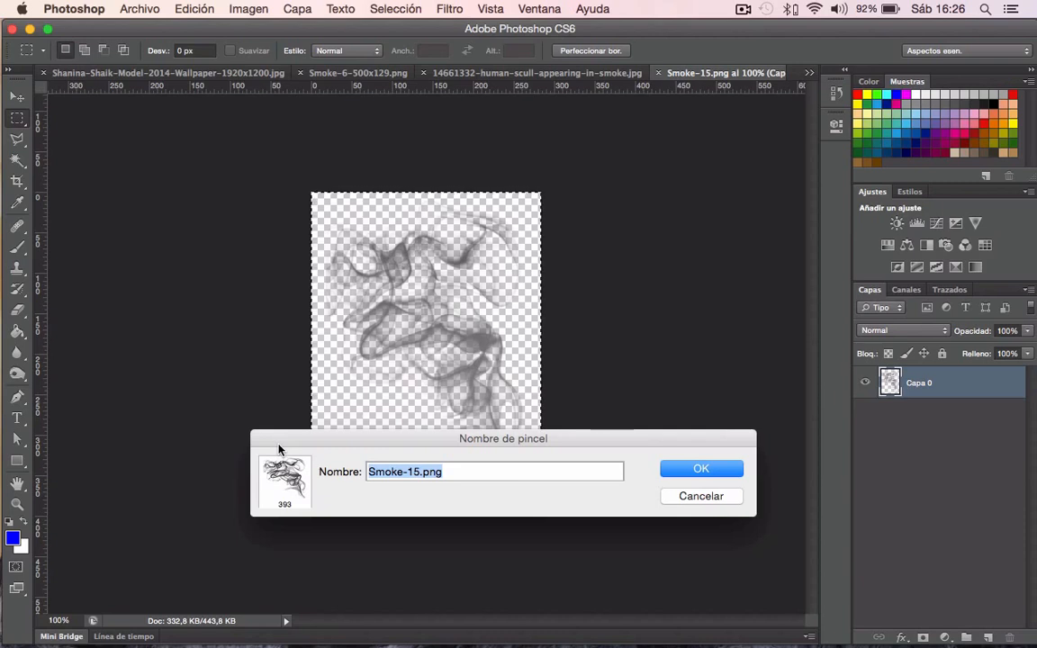
pyautogui.click(724, 470)
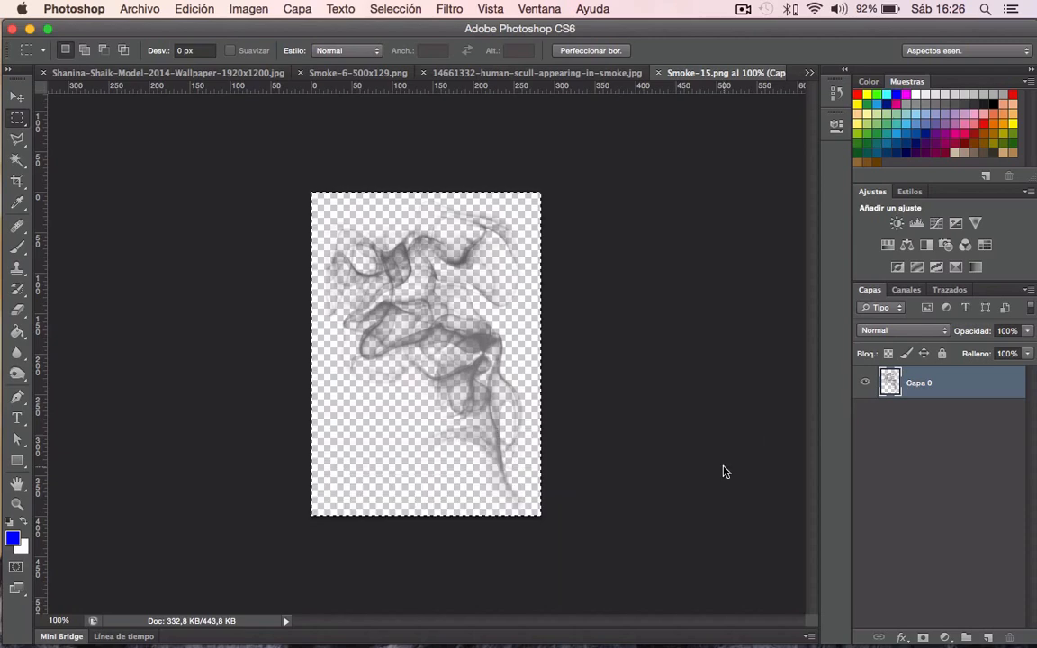
# Invert the colours of 14661332-human-scull-appearing-in-smoke.jpg so the smoke is dark on white
pyautogui.click(539, 73)
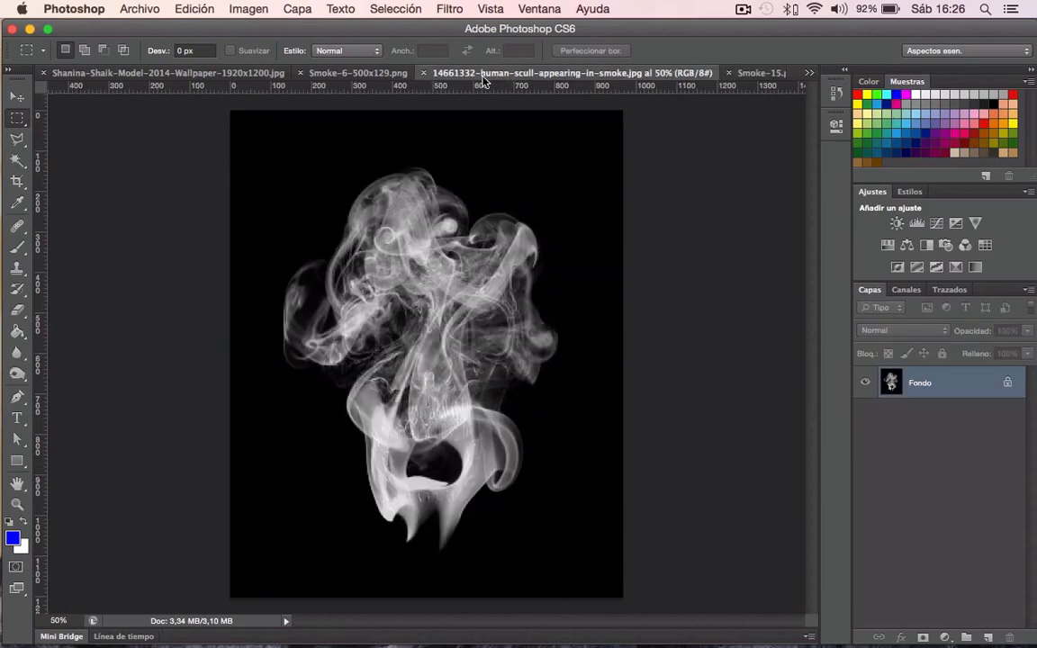
pyautogui.click(347, 74)
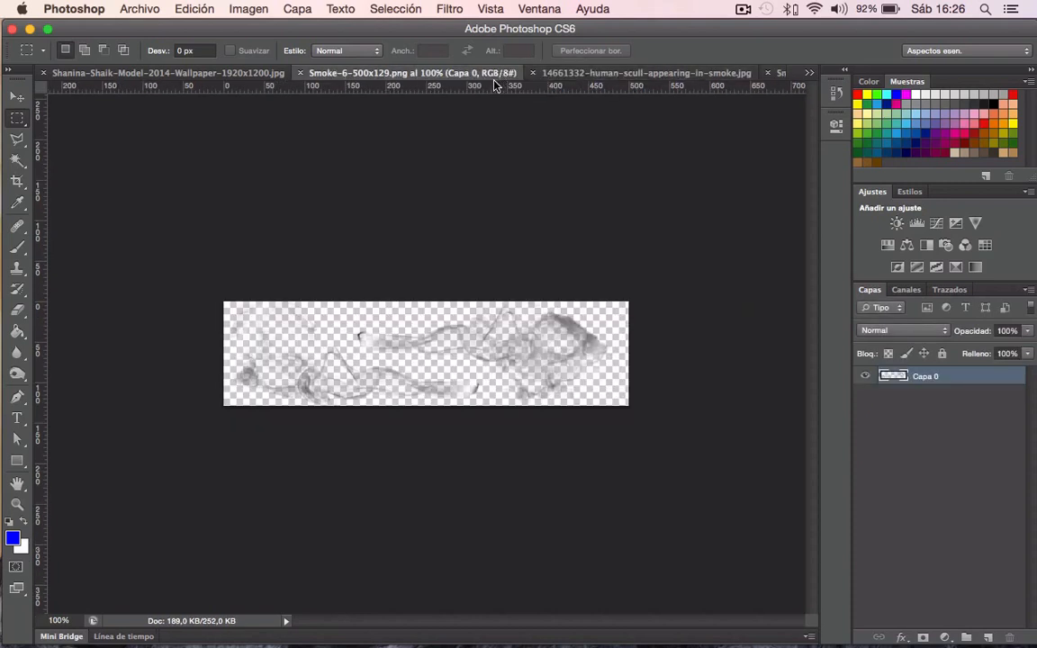
pyautogui.click(557, 75)
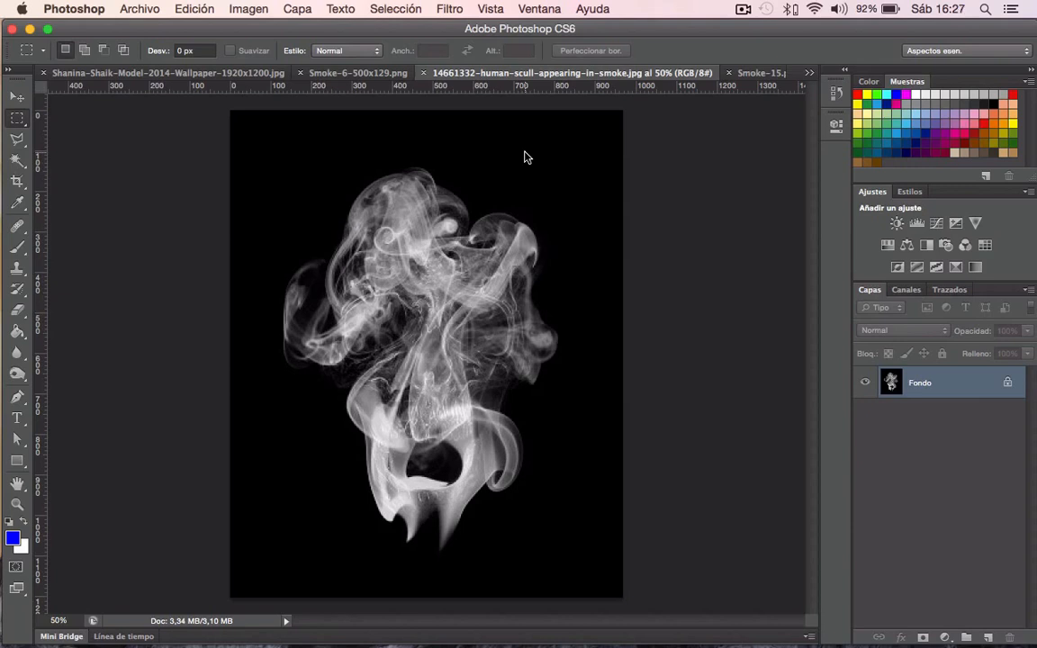
pyautogui.press('super+i')
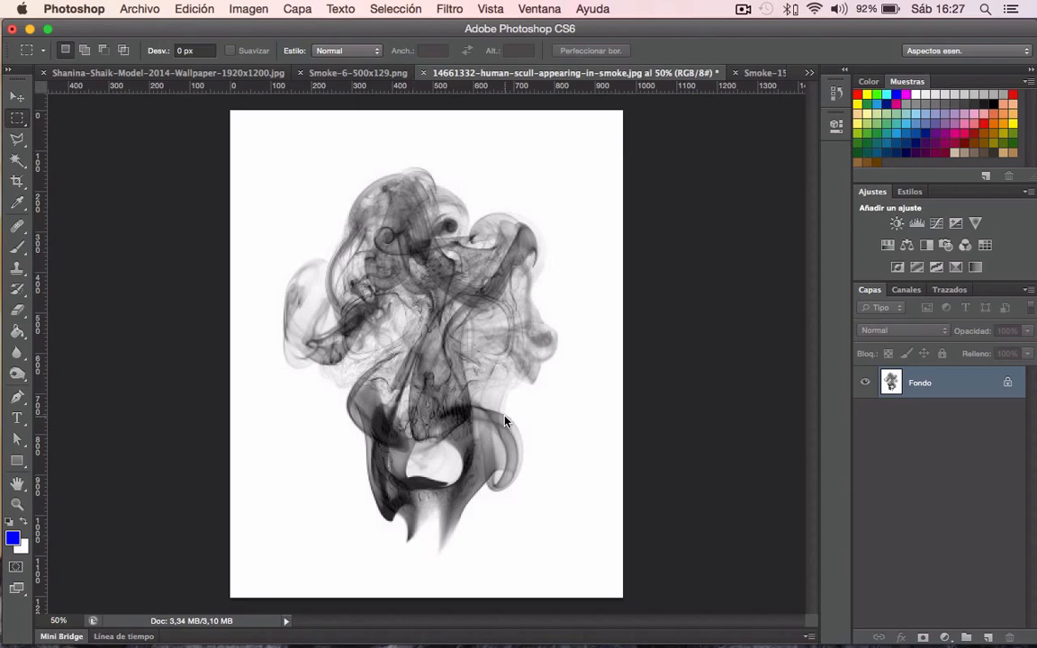
# Select the whole inverted skull image and define it as a brush preset, keeping its file name as the brush name
pyautogui.press('super+a')
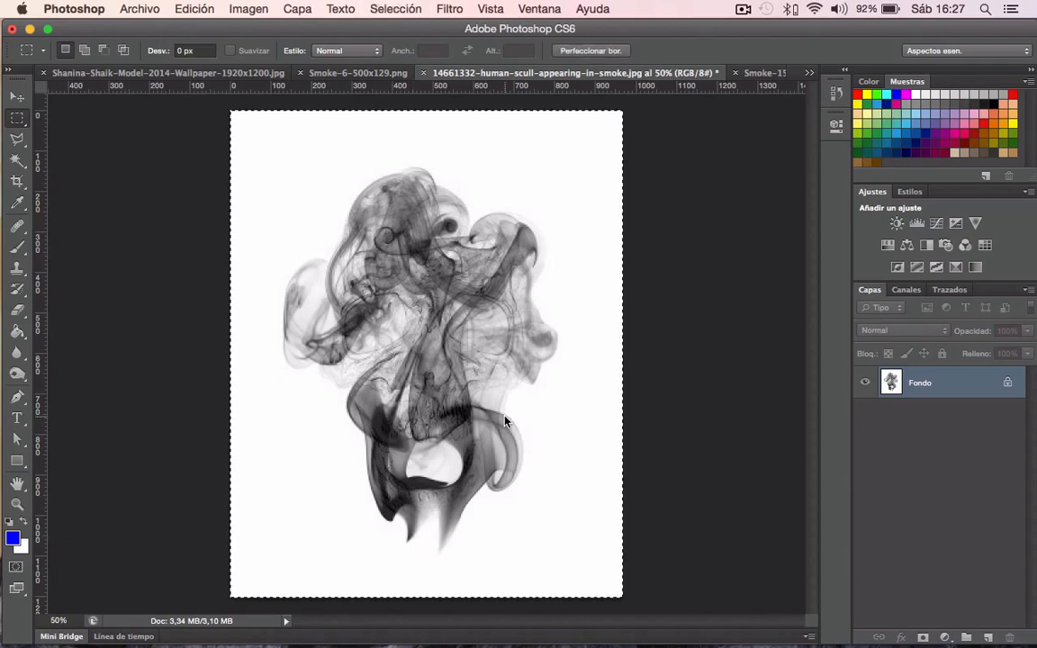
pyautogui.click(173, 9)
pyautogui.click(286, 426)
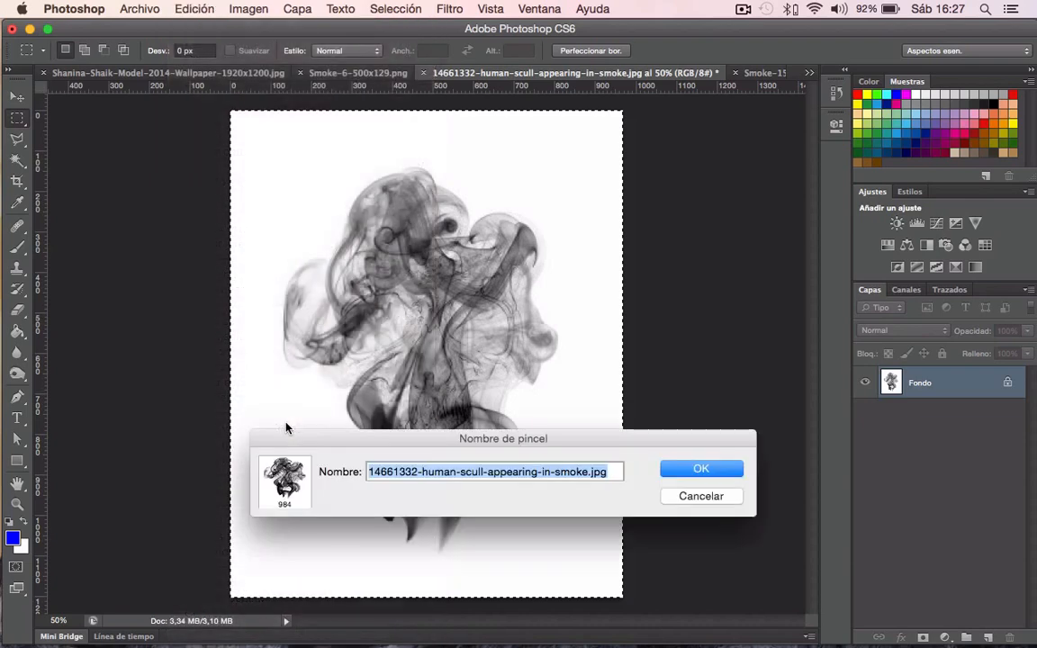
pyautogui.click(694, 469)
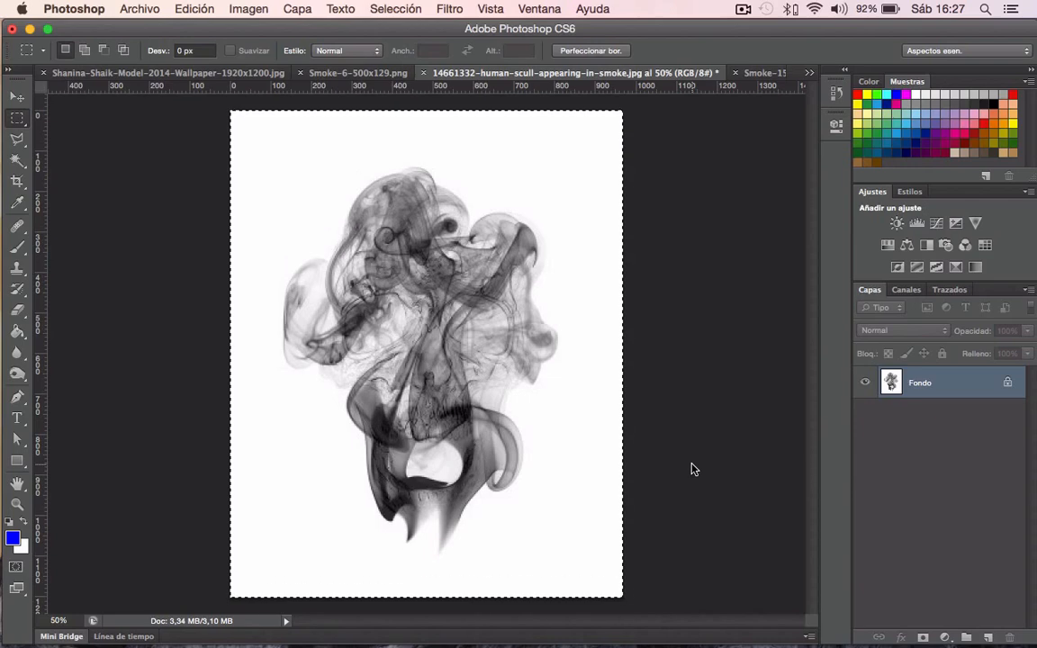
# Close the skull image without saving, then close Smoke-6-500x129.png and Smoke-15.png
pyautogui.press('super+w')
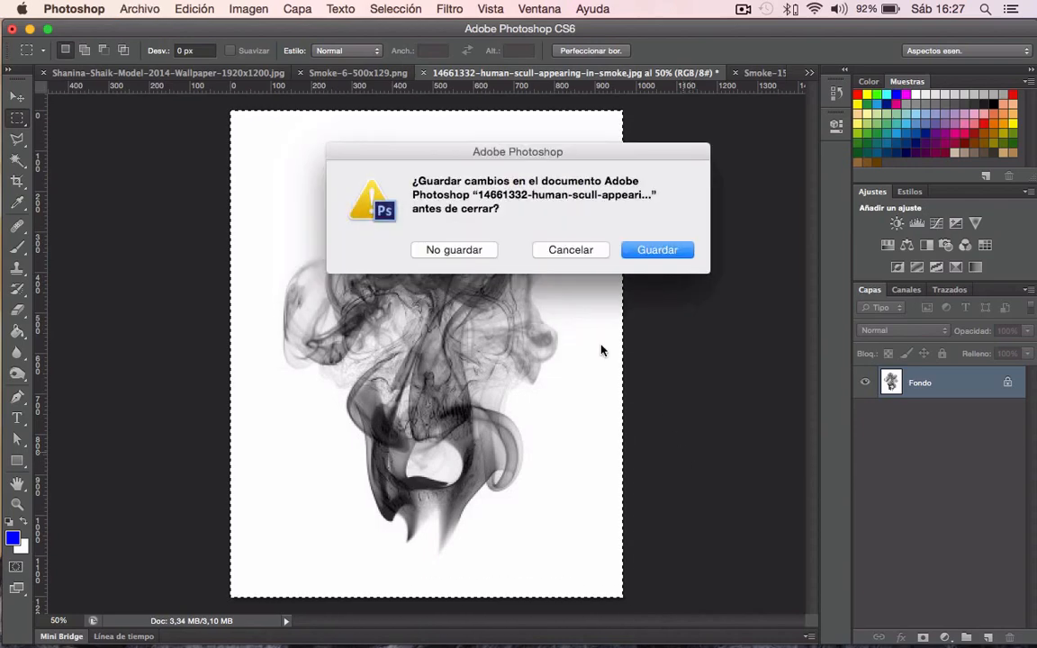
pyautogui.click(448, 250)
pyautogui.press('super+w')
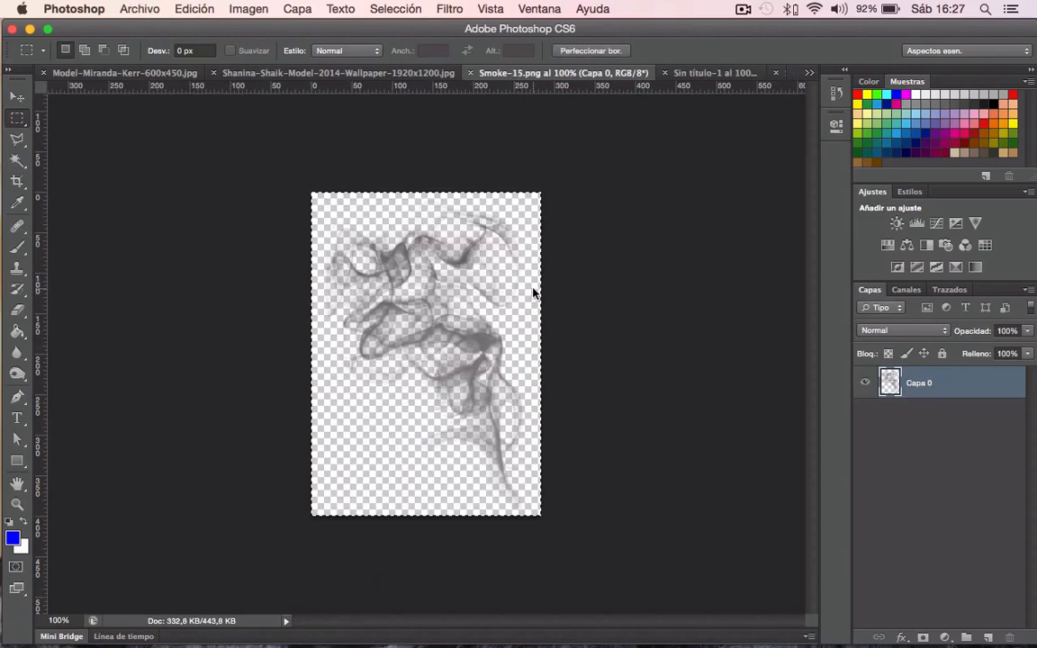
pyautogui.press('super+w')
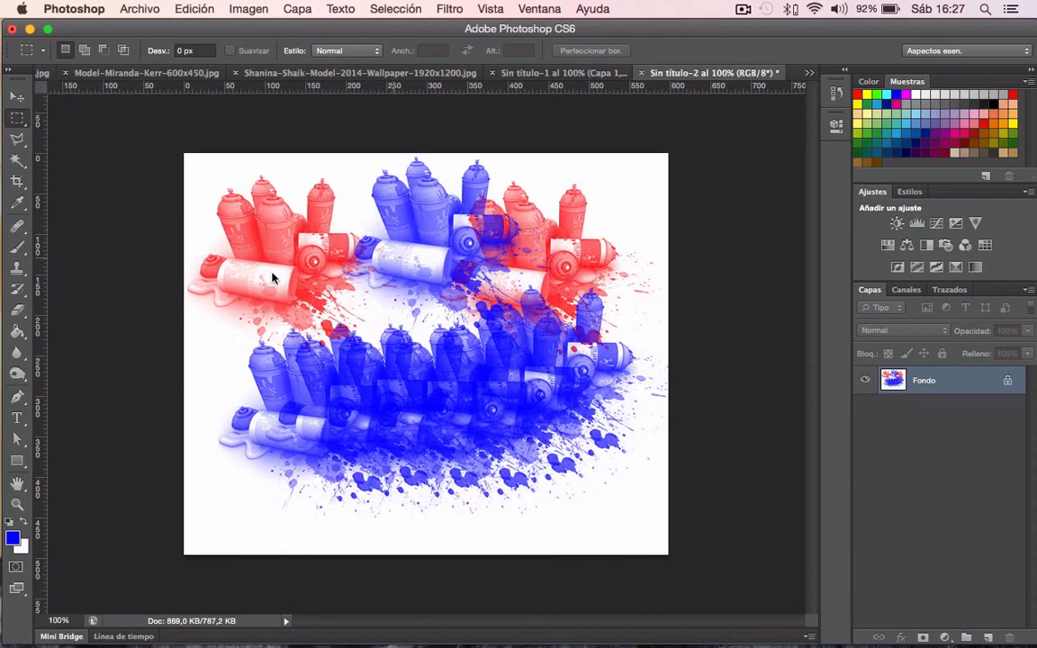
# Choose the 984 px smoke-skull brush preset for the Brush tool in Sin título-2
pyautogui.click(18, 248)
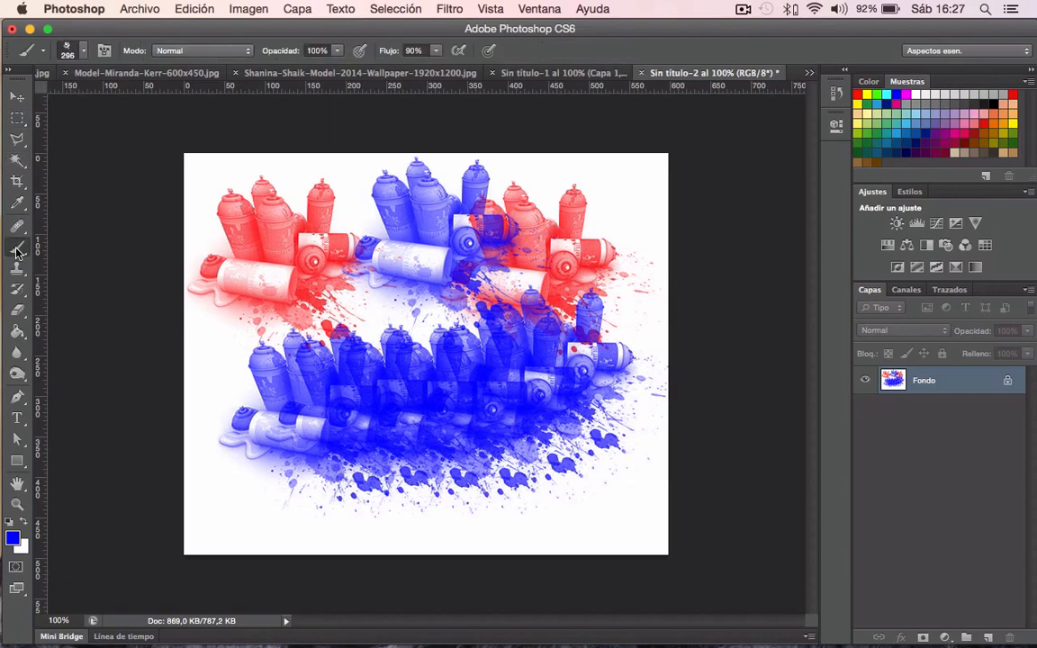
pyautogui.click(84, 51)
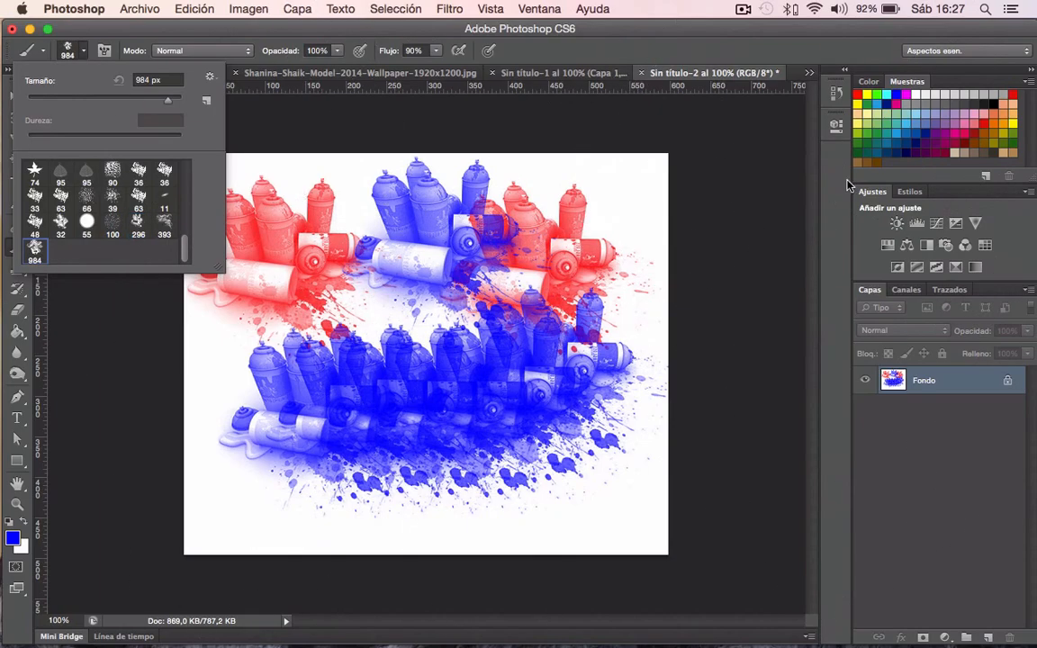
# Set the foreground colour to green and the smoke-skull brush to 134 px, then stamp it around the canvas's lower and right areas
pyautogui.click(871, 110)
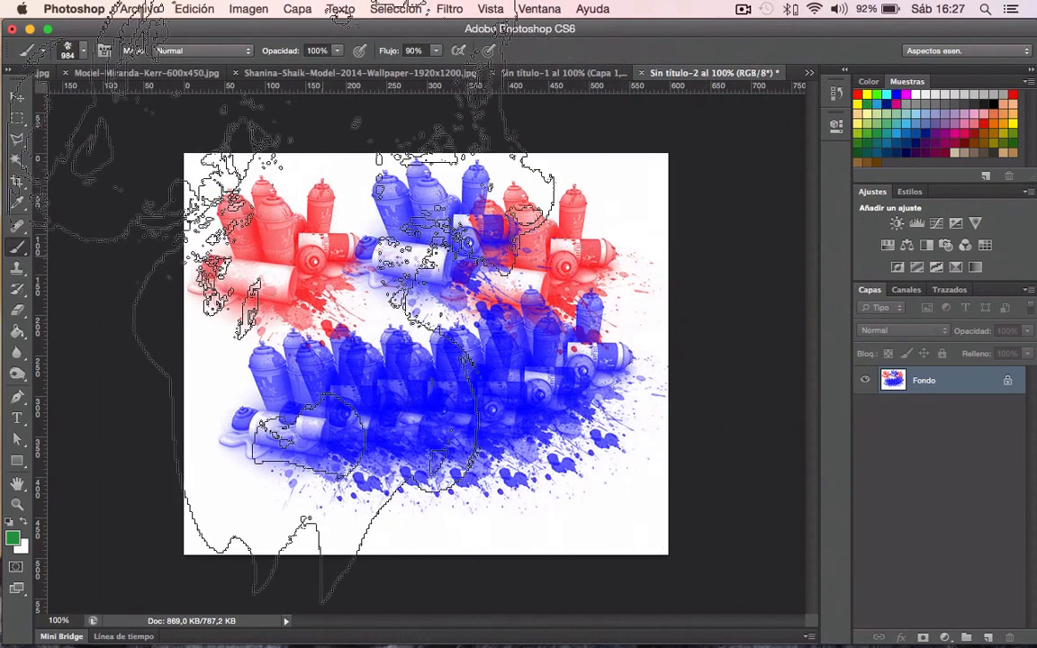
pyautogui.click(82, 54)
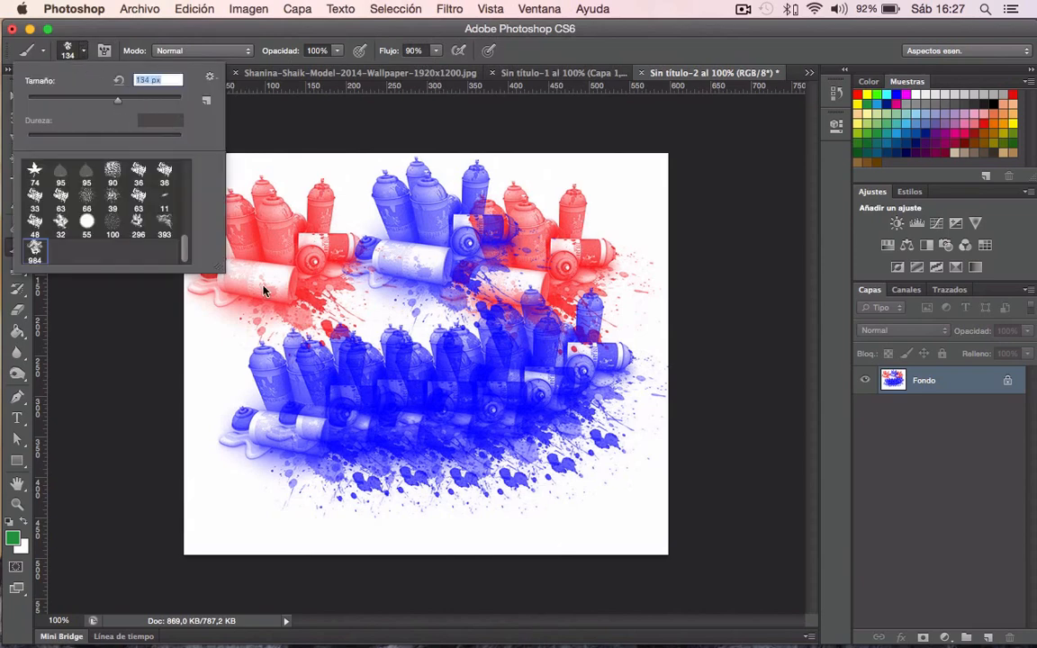
pyautogui.click(263, 472)
pyautogui.moveTo(475, 486); pyautogui.dragTo(498, 493)
pyautogui.click(574, 480)
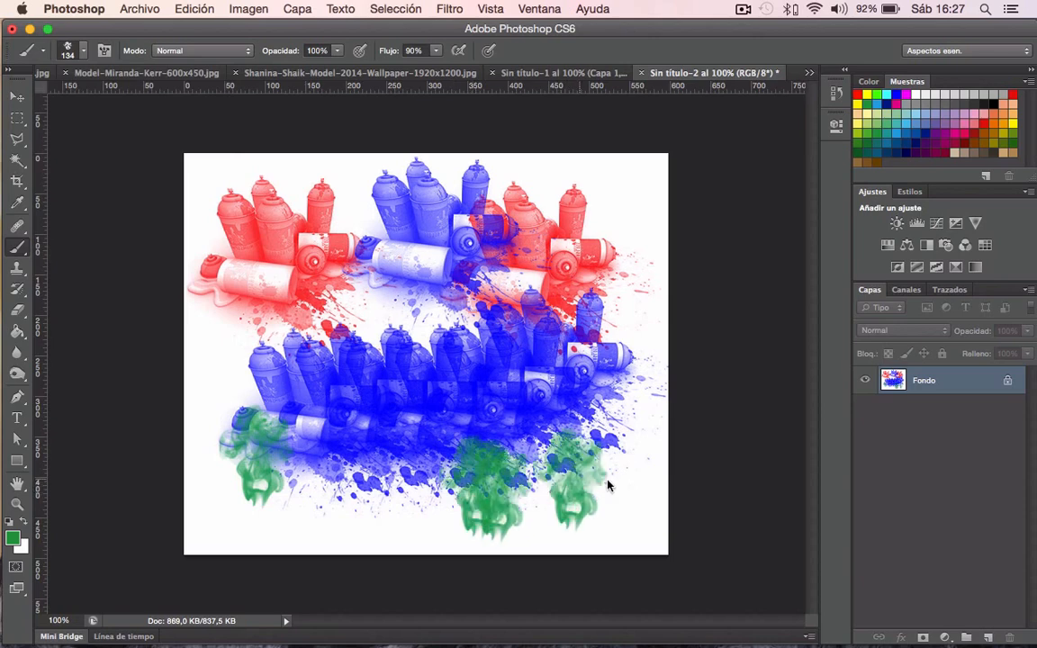
pyautogui.click(621, 468)
pyautogui.click(593, 329)
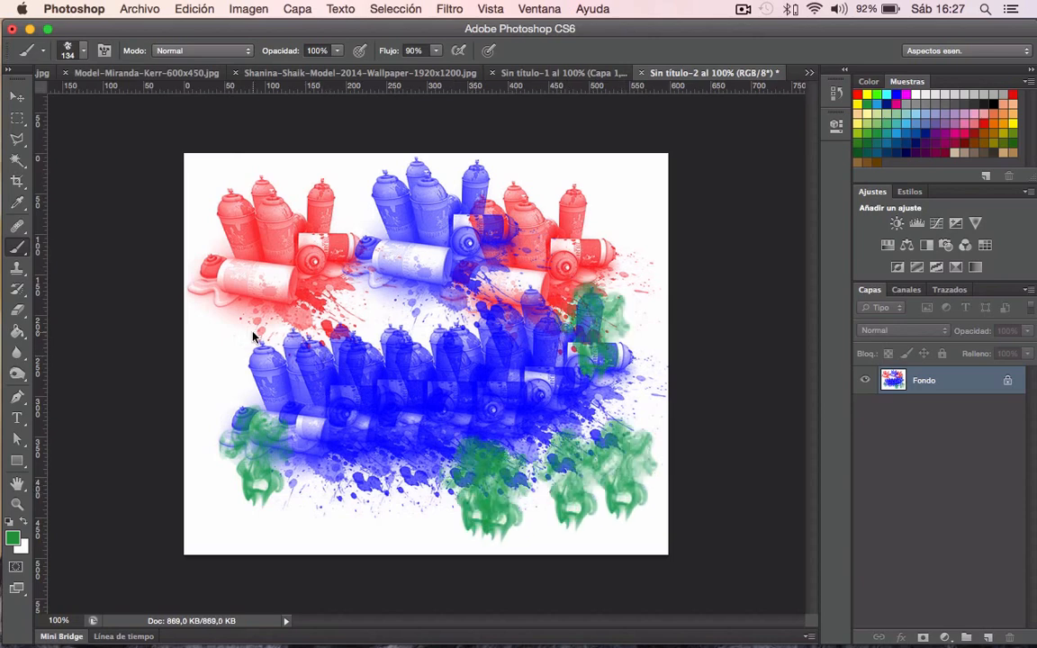
# Choose the 74 px maple-leaf brush preset, enlarge it to 106 px and paint scattered leaves across the canvas
pyautogui.click(83, 50)
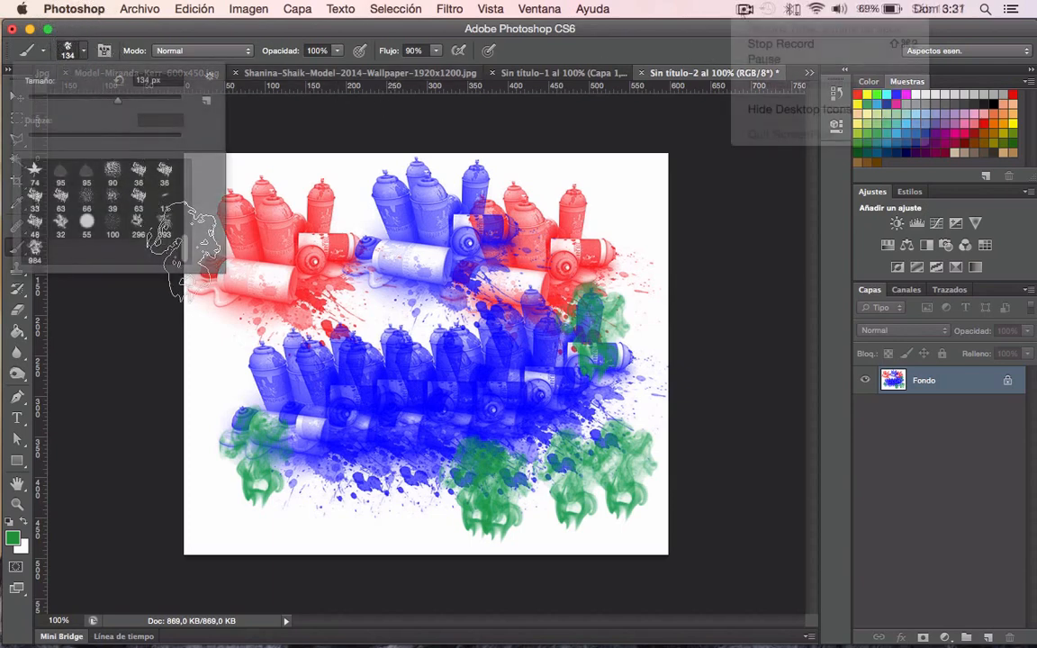
pyautogui.scroll(2, 108, 212)
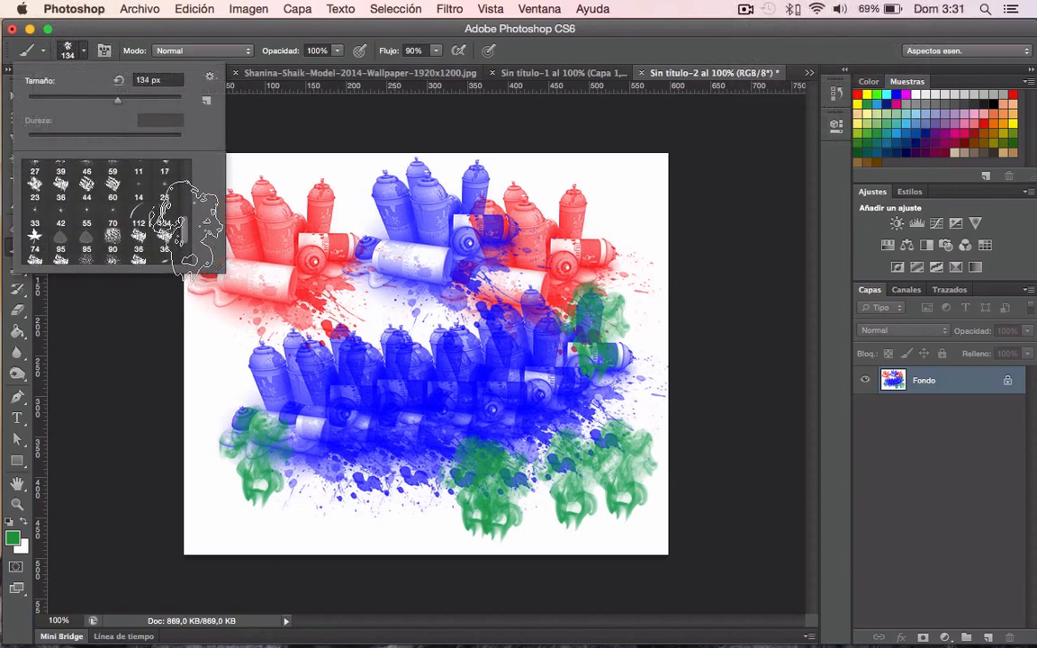
pyautogui.scroll(-1, 188, 232)
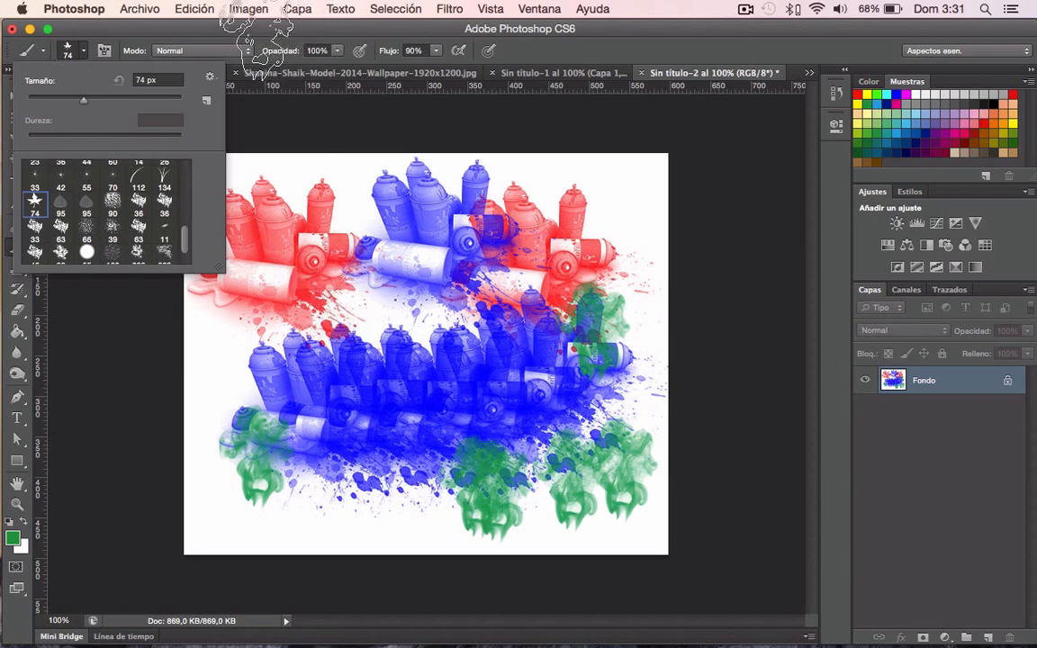
pyautogui.click(74, 47)
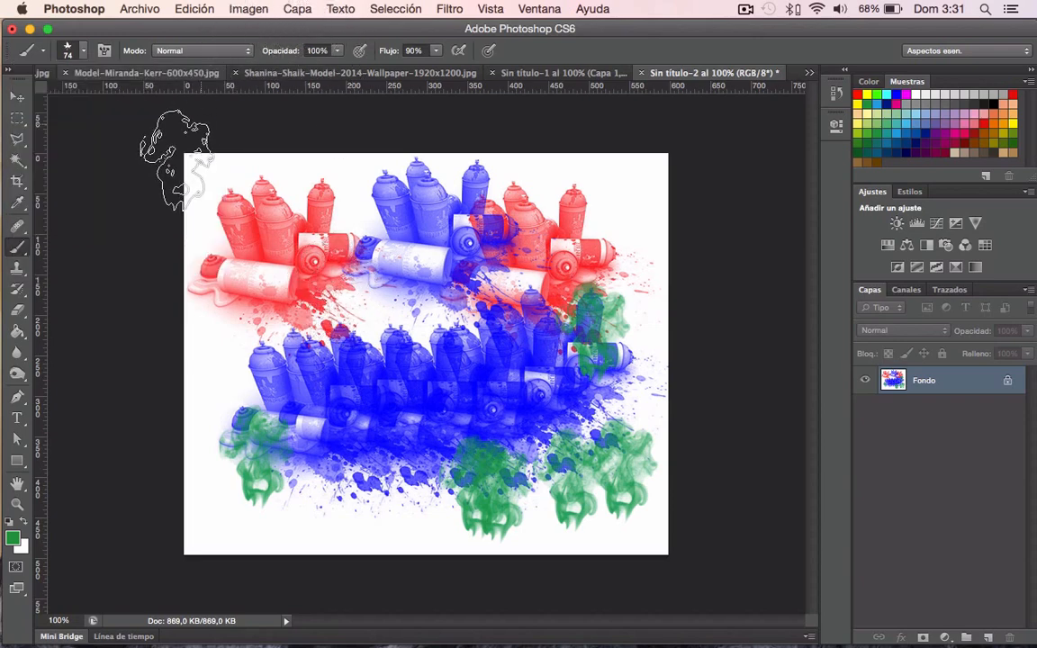
pyautogui.click(74, 49)
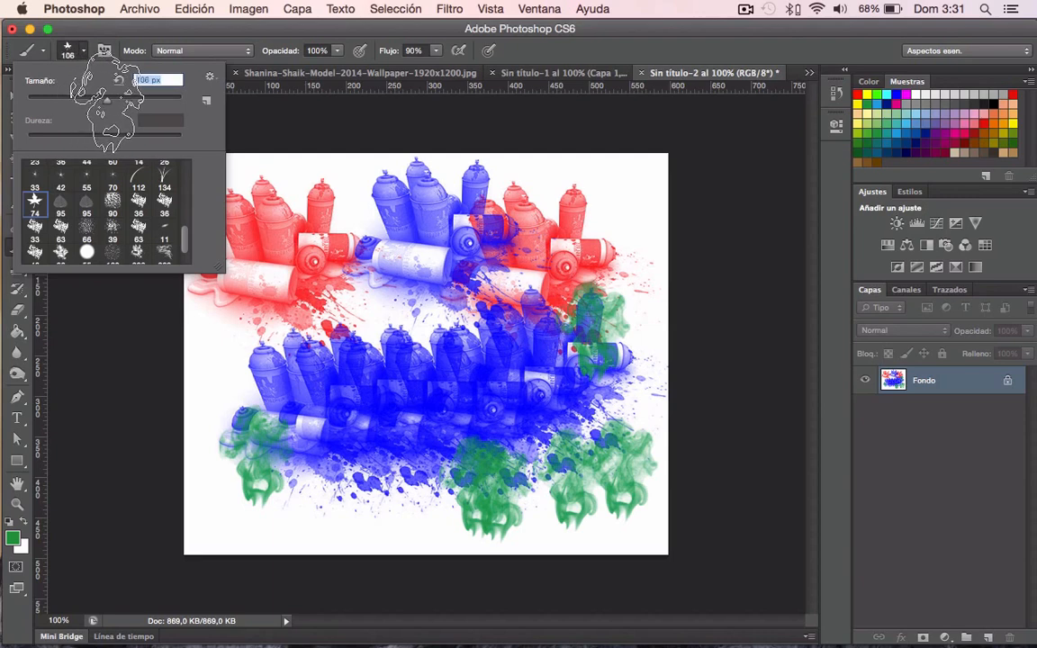
pyautogui.click(335, 275)
pyautogui.moveTo(334, 274); pyautogui.dragTo(482, 270)
pyautogui.moveTo(513, 227)
pyautogui.mouseDown()
pyautogui.moveTo(585, 290)
pyautogui.moveTo(473, 390)
pyautogui.moveTo(396, 412)
pyautogui.moveTo(329, 404)
pyautogui.moveTo(270, 355)
pyautogui.mouseUp()
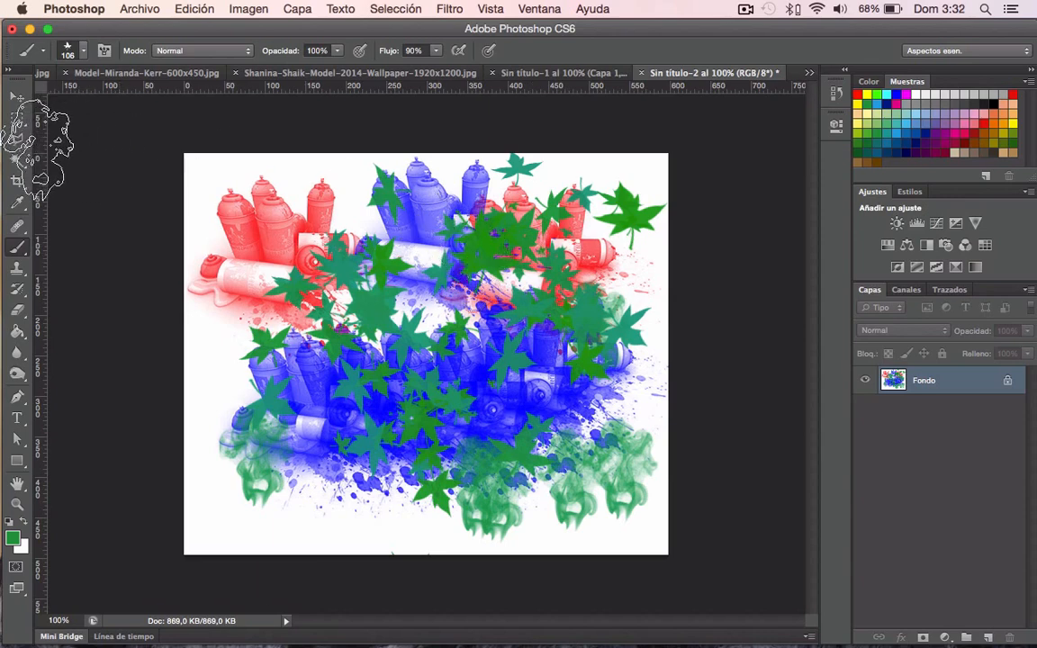
# Select a square about 26 px wide in the canvas's lower-left corner and fill it with black using the Paint Bucket
pyautogui.click(17, 118)
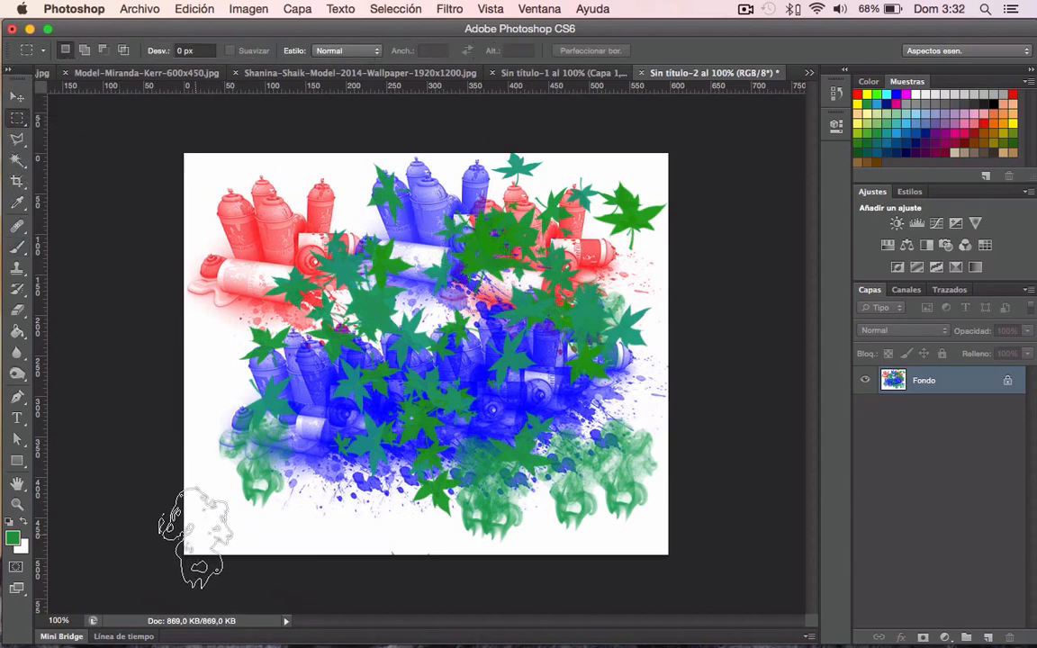
pyautogui.moveTo(198, 522); pyautogui.dragTo(219, 543)
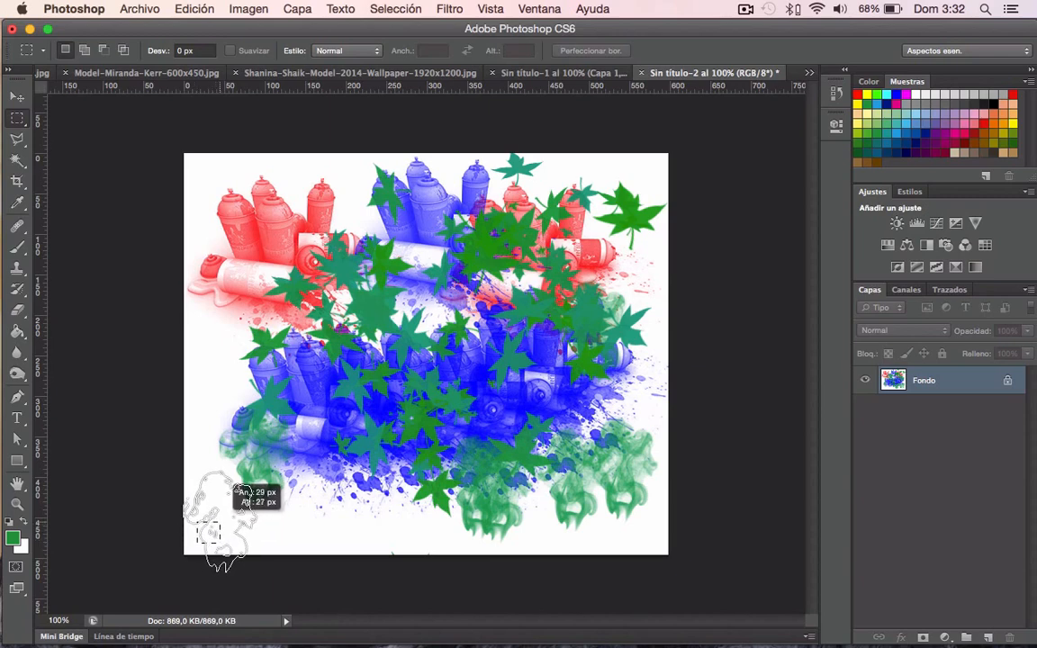
pyautogui.moveTo(217, 523)
pyautogui.mouseDown()
pyautogui.moveTo(208, 531)
pyautogui.moveTo(220, 523)
pyautogui.mouseUp()
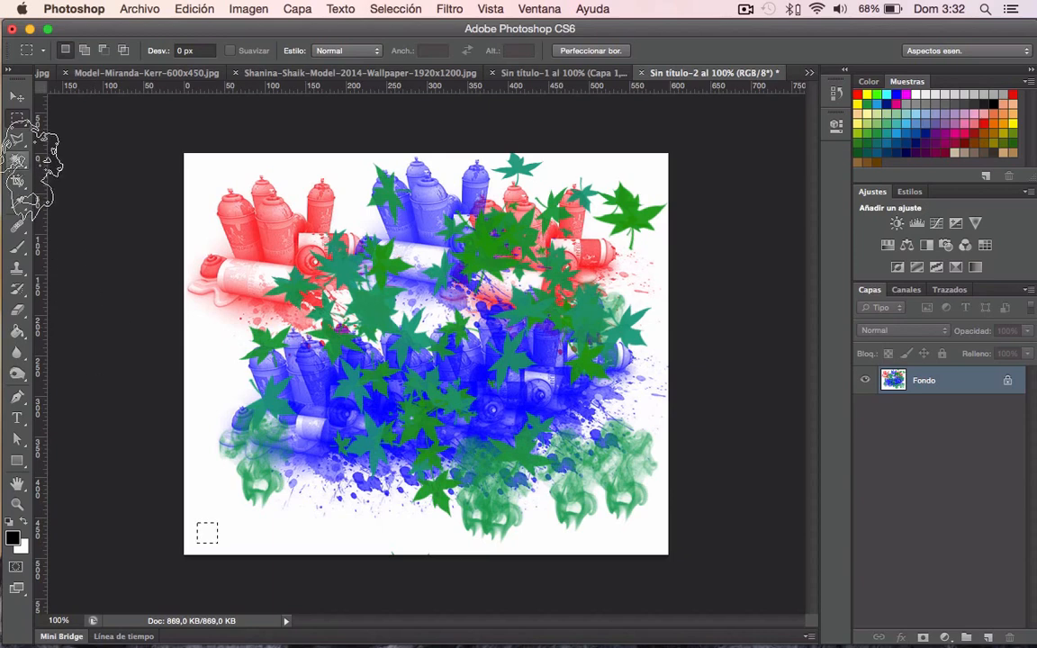
pyautogui.click(17, 332)
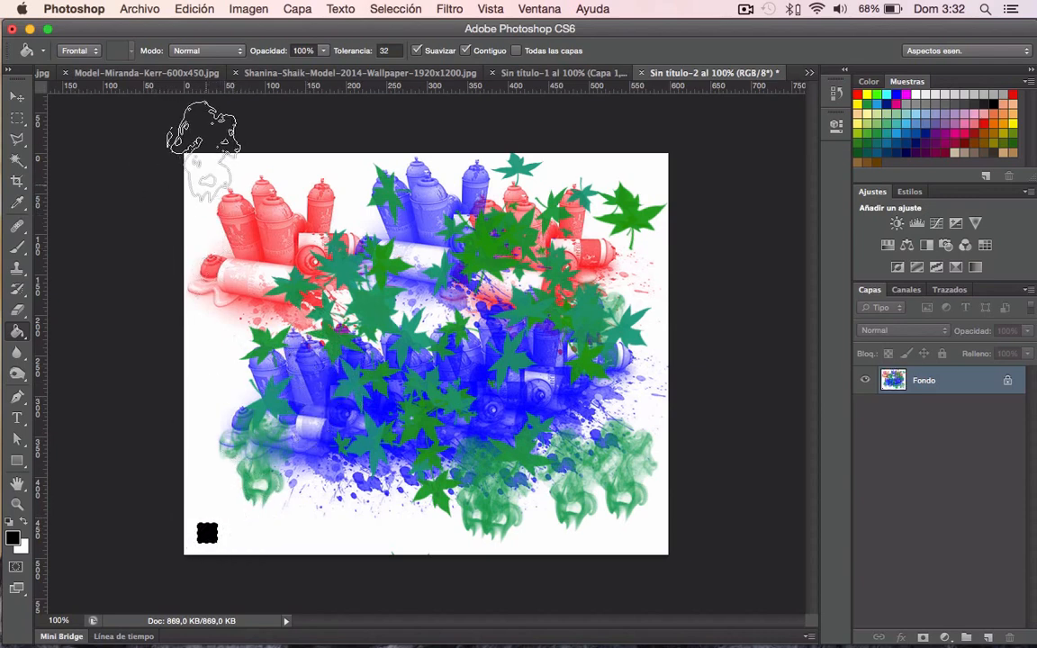
# Define the selected black square as a brush preset, keeping the name Pincel muestreado 2
pyautogui.click(194, 10)
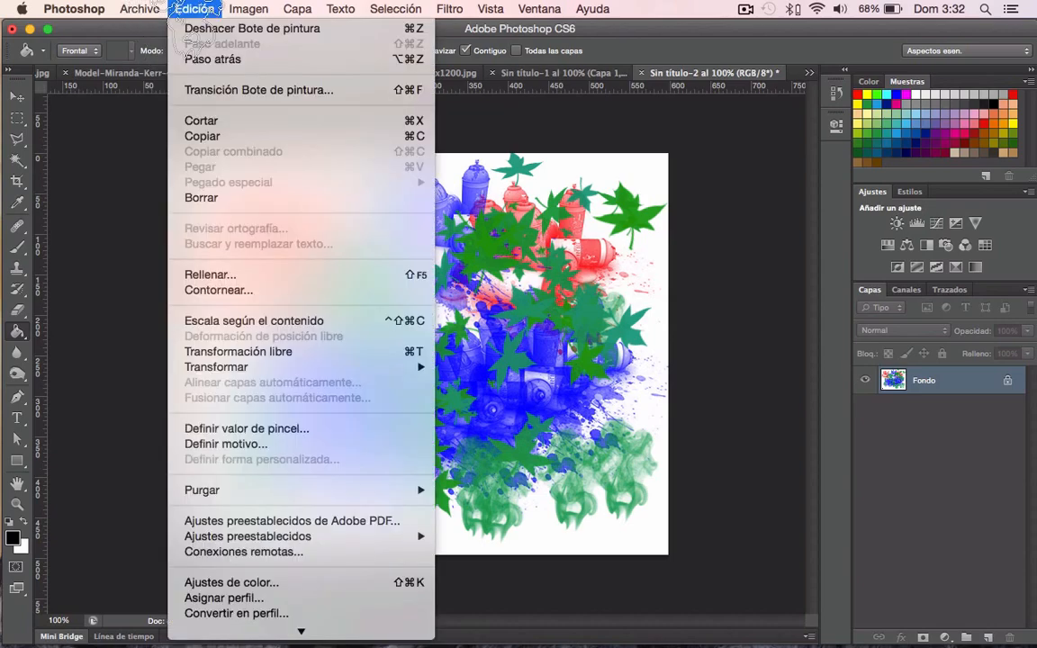
pyautogui.click(247, 428)
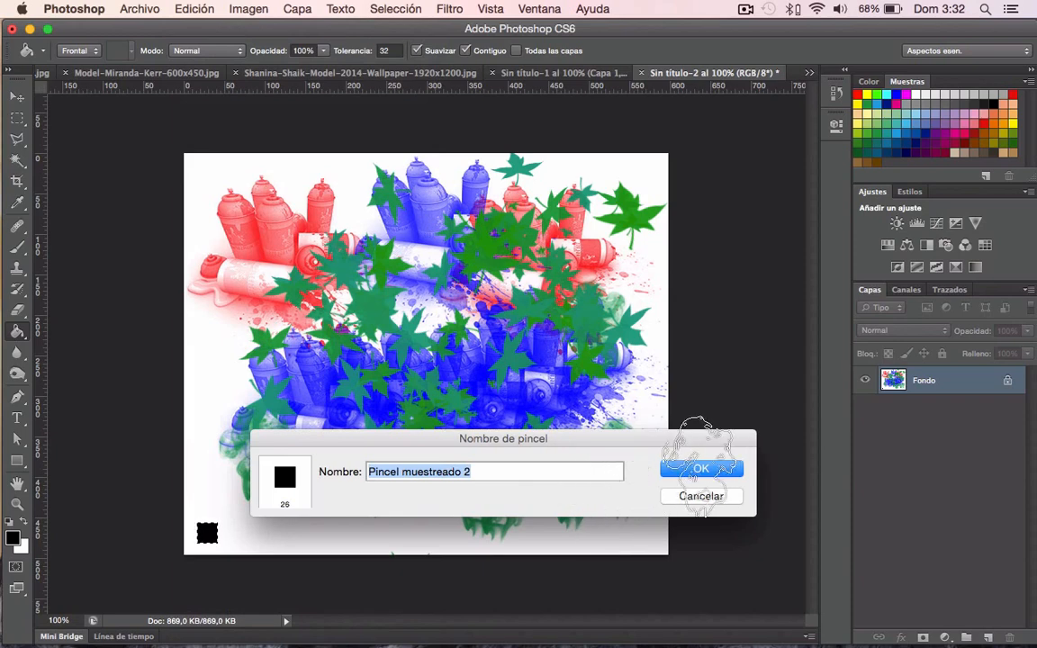
pyautogui.click(701, 468)
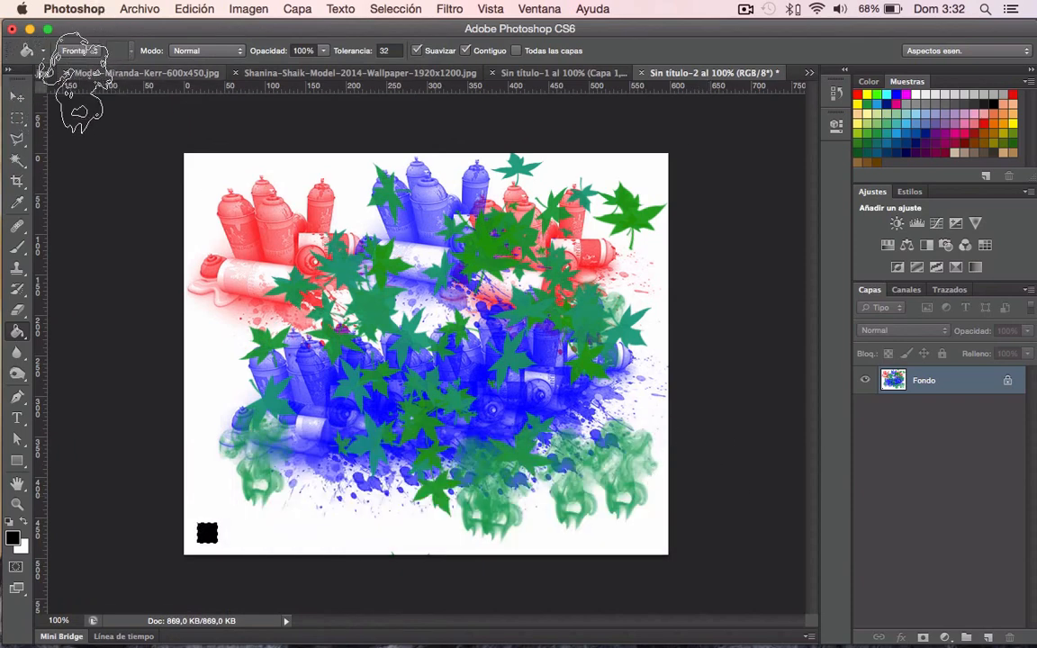
# Clear the square selection and display the full Pincel settings for the Brush tool
pyautogui.click(20, 245)
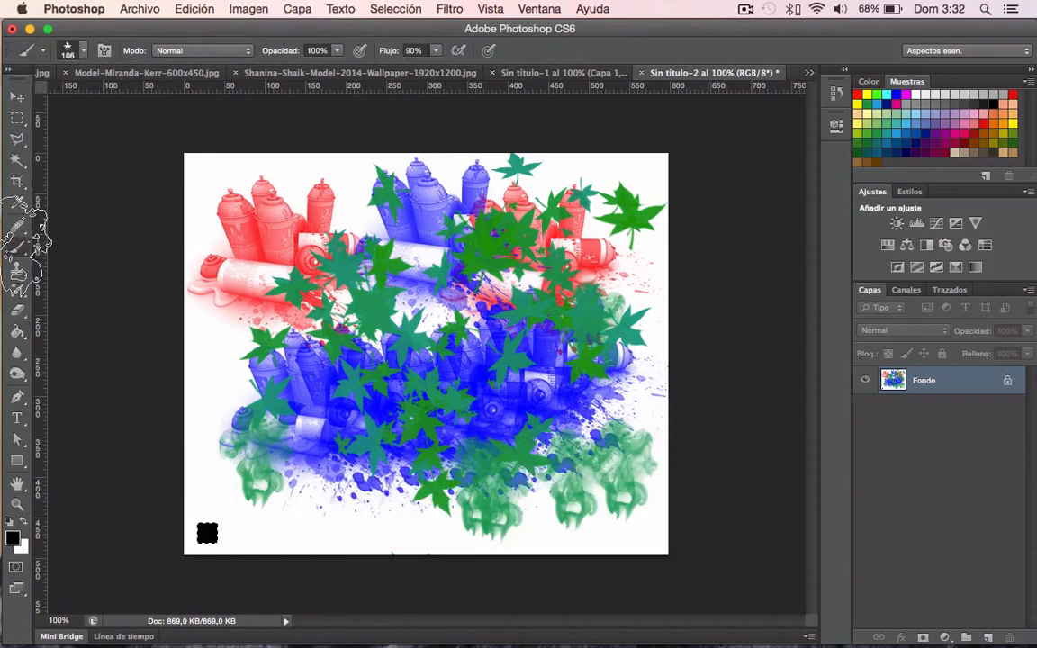
pyautogui.click(72, 50)
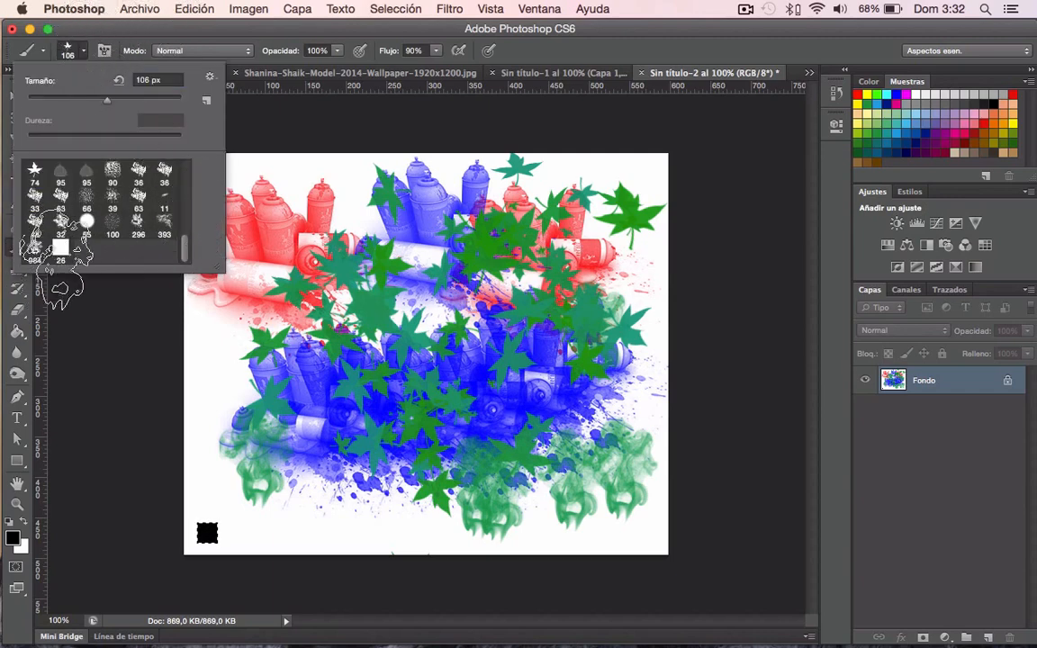
pyautogui.click(551, 29)
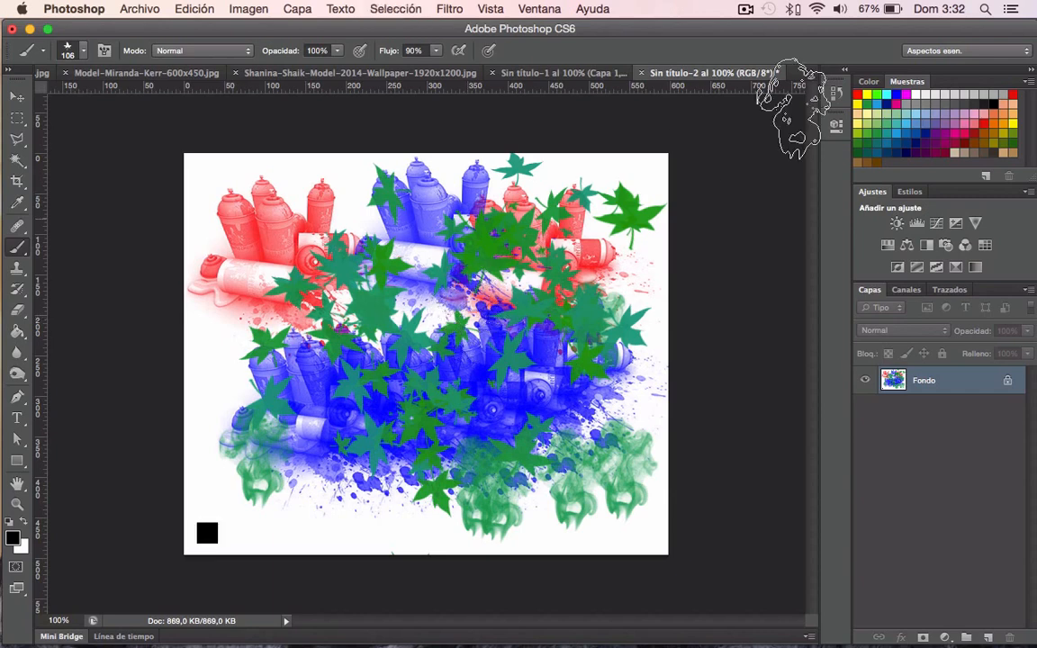
pyautogui.click(539, 9)
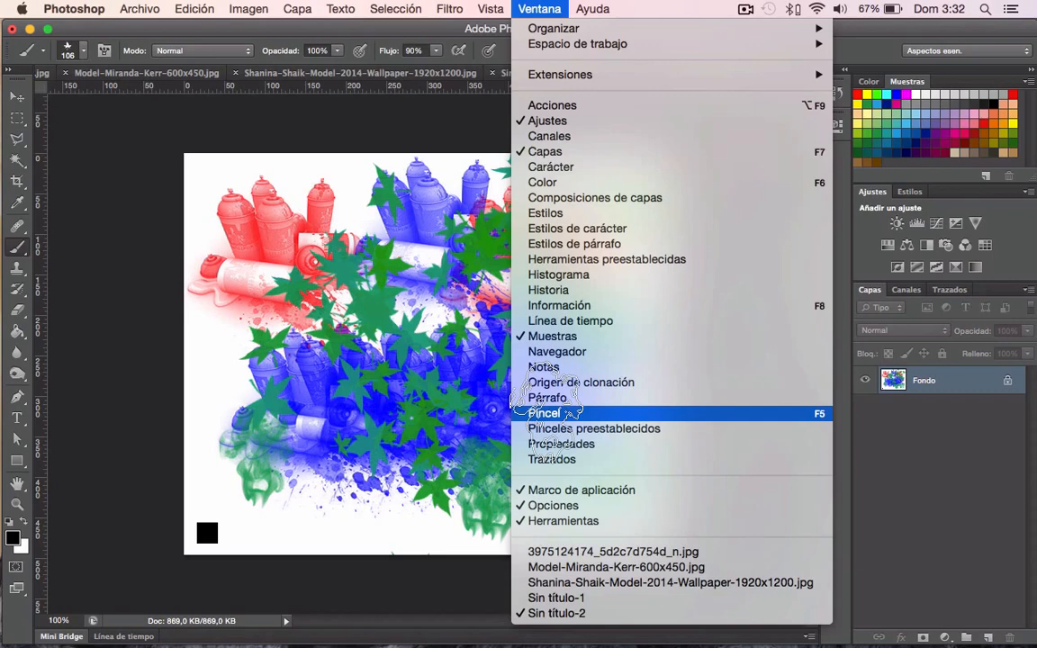
pyautogui.click(549, 412)
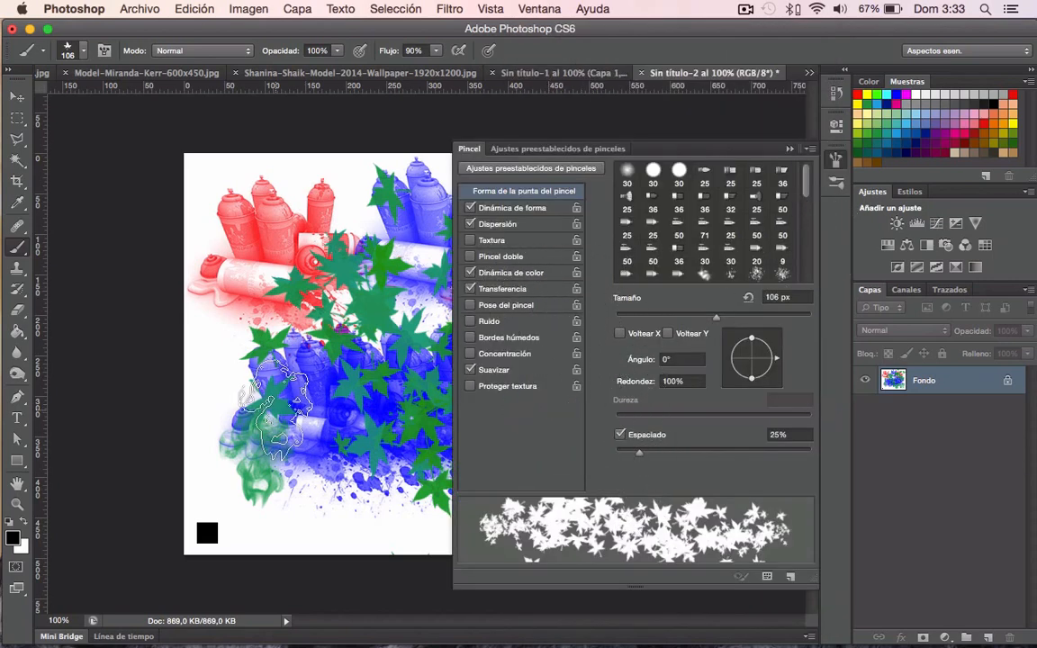
# Choose the 26 px square brush preset and set its spacing to 156%, size to 25 px and angle to 8°
pyautogui.click(70, 50)
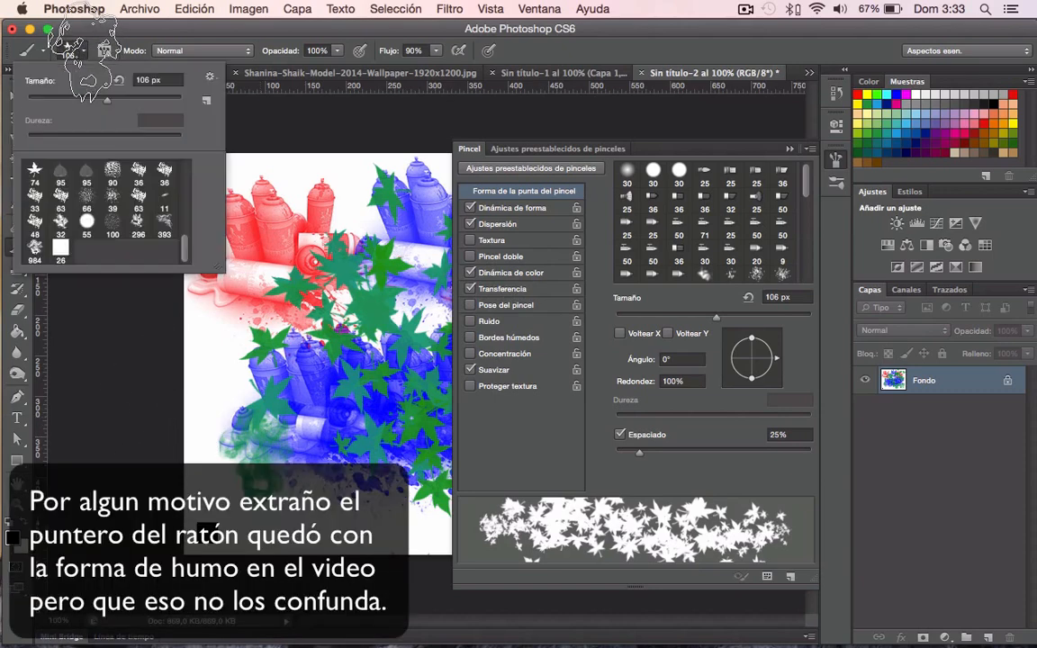
pyautogui.click(60, 247)
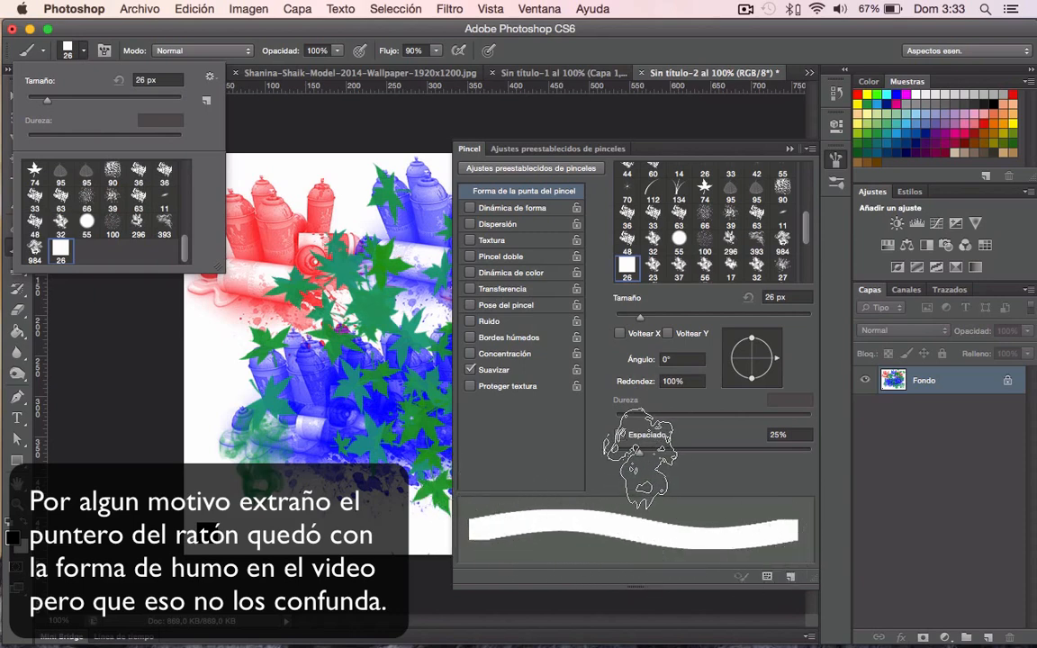
pyautogui.moveTo(638, 450); pyautogui.dragTo(741, 450)
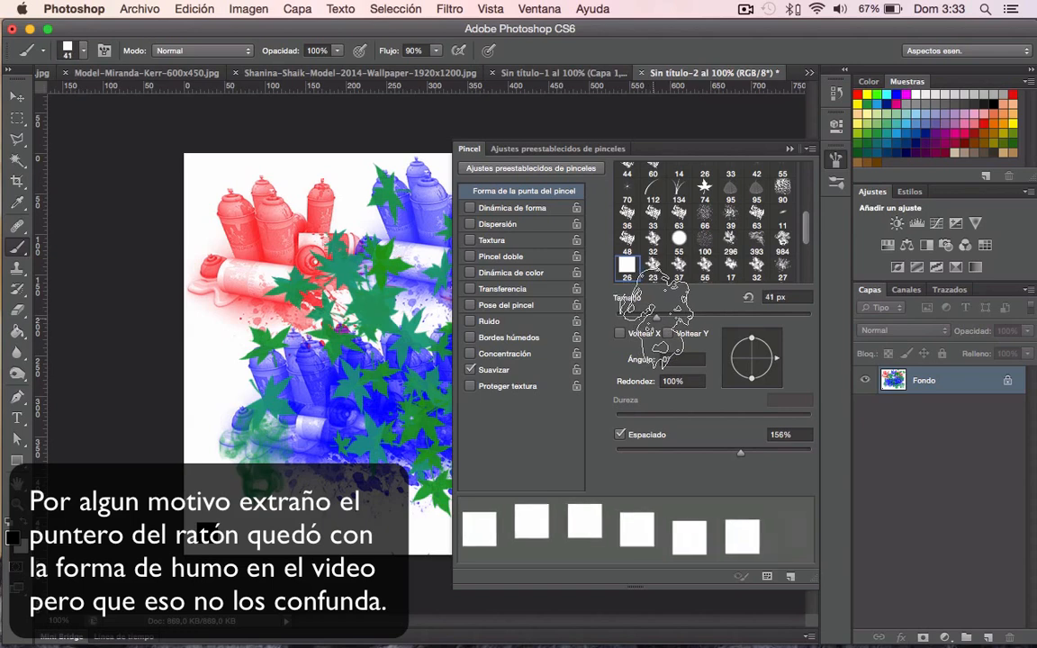
pyautogui.moveTo(640, 317); pyautogui.dragTo(638, 317)
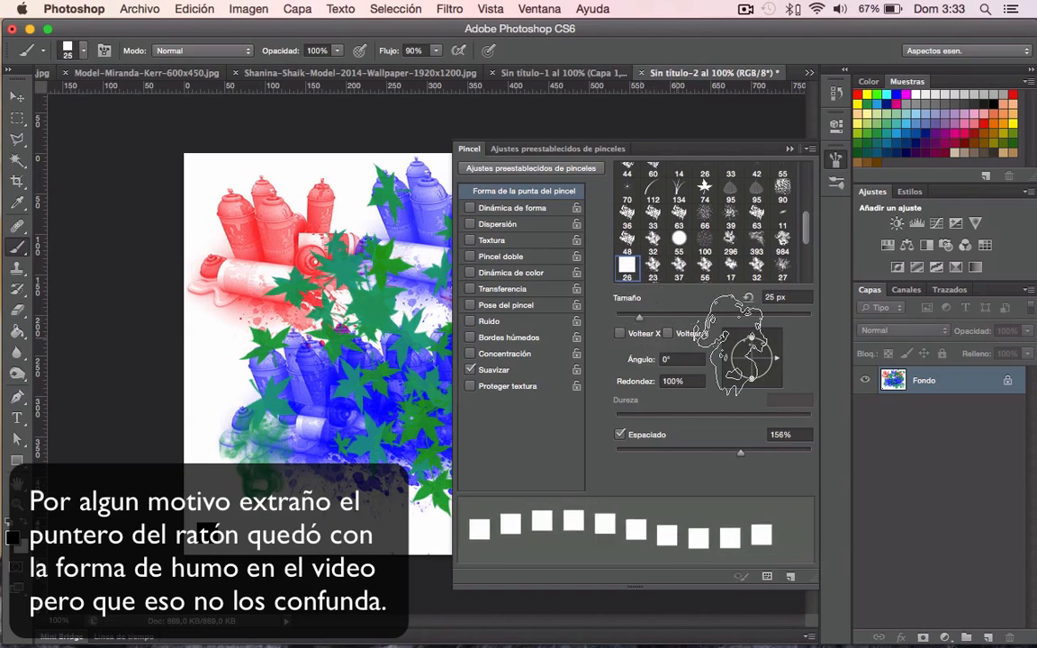
pyautogui.moveTo(762, 361); pyautogui.dragTo(764, 348)
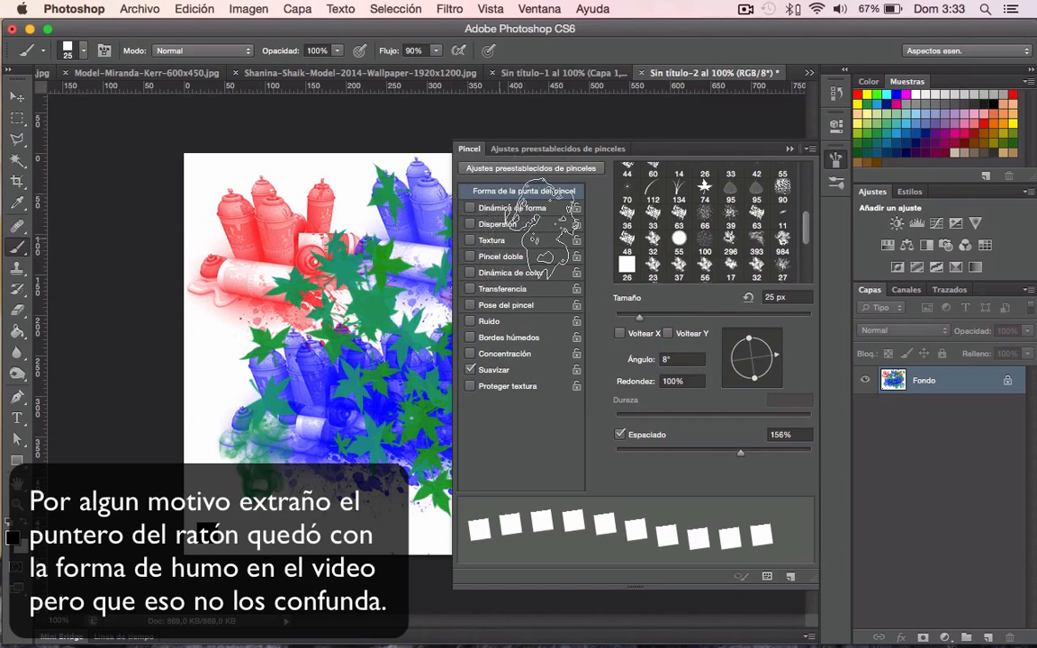
# Enable Dinámica de forma for the square brush and set the size, angle and roundness variation to 0%
pyautogui.click(520, 208)
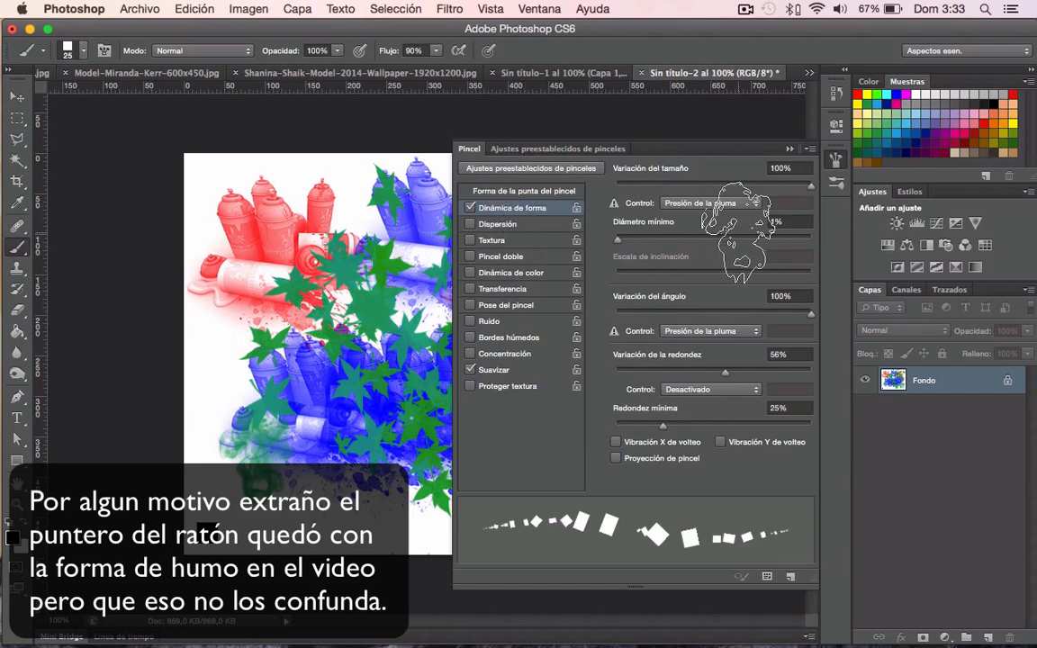
pyautogui.moveTo(807, 187)
pyautogui.mouseDown()
pyautogui.moveTo(729, 171)
pyautogui.moveTo(545, 167)
pyautogui.mouseUp()
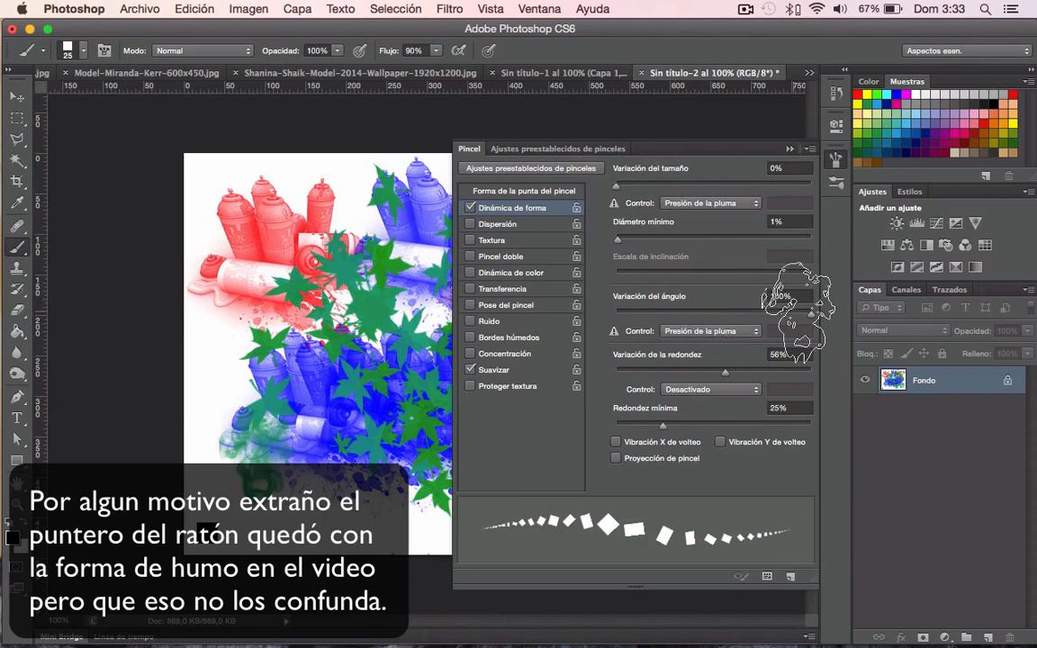
pyautogui.moveTo(811, 315); pyautogui.dragTo(592, 306)
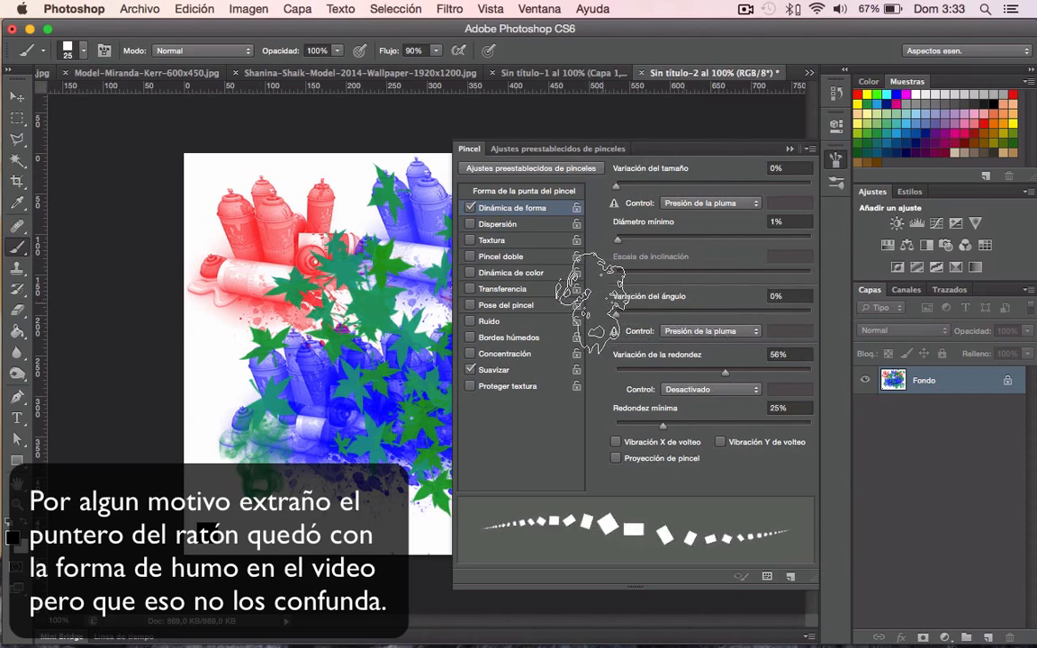
pyautogui.moveTo(726, 373); pyautogui.dragTo(580, 372)
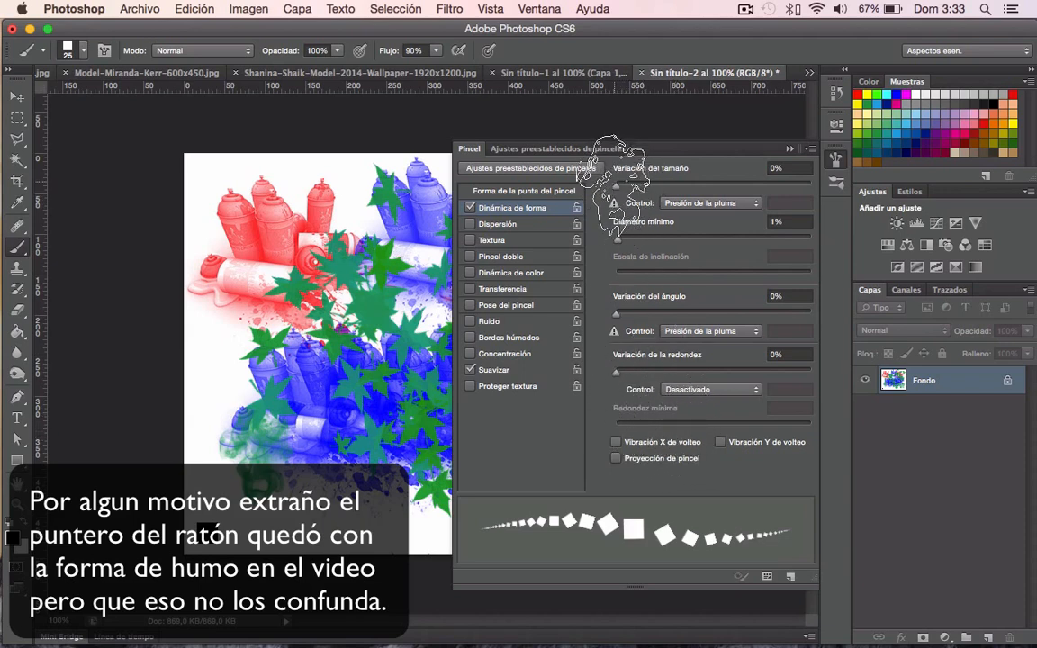
pyautogui.moveTo(617, 182)
pyautogui.mouseDown()
pyautogui.moveTo(641, 184)
pyautogui.moveTo(615, 176)
pyautogui.moveTo(601, 203)
pyautogui.mouseUp()
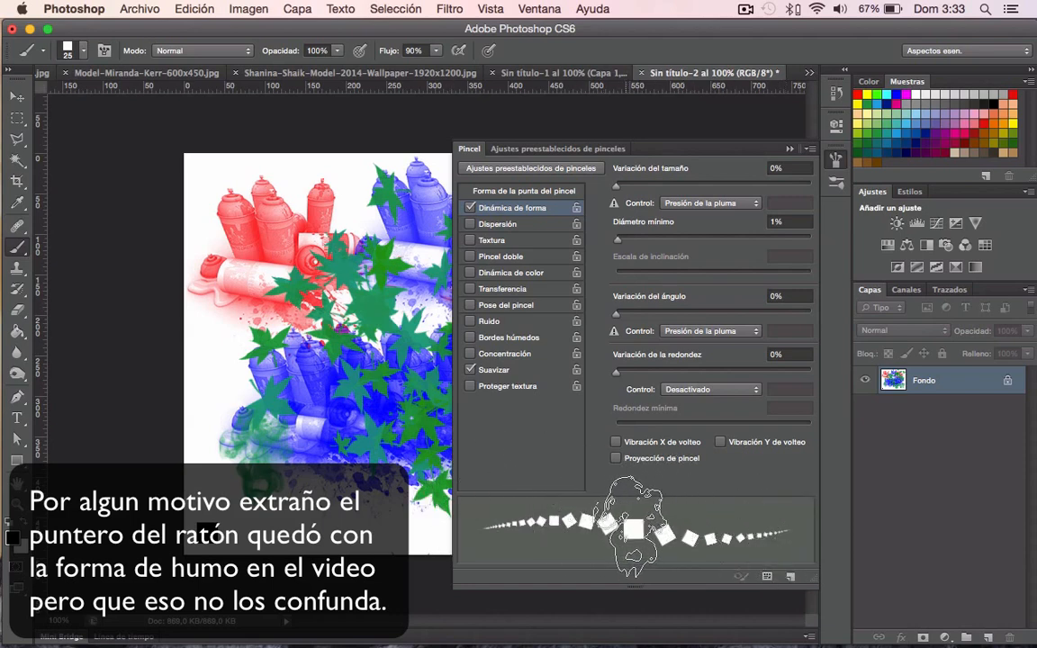
# Set the square brush's minimum diameter to 42% and its size variation to 29%
pyautogui.moveTo(617, 185)
pyautogui.mouseDown()
pyautogui.moveTo(834, 199)
pyautogui.moveTo(693, 187)
pyautogui.mouseUp()
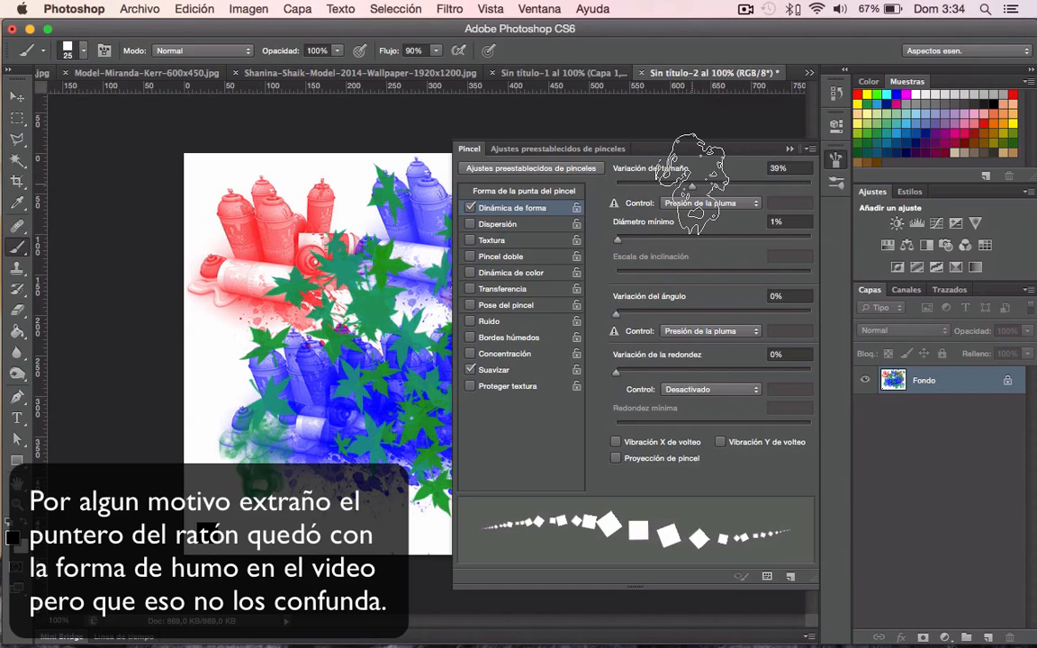
pyautogui.moveTo(617, 239)
pyautogui.mouseDown()
pyautogui.moveTo(786, 240)
pyautogui.moveTo(698, 239)
pyautogui.mouseUp()
pyautogui.moveTo(691, 182); pyautogui.dragTo(541, 183)
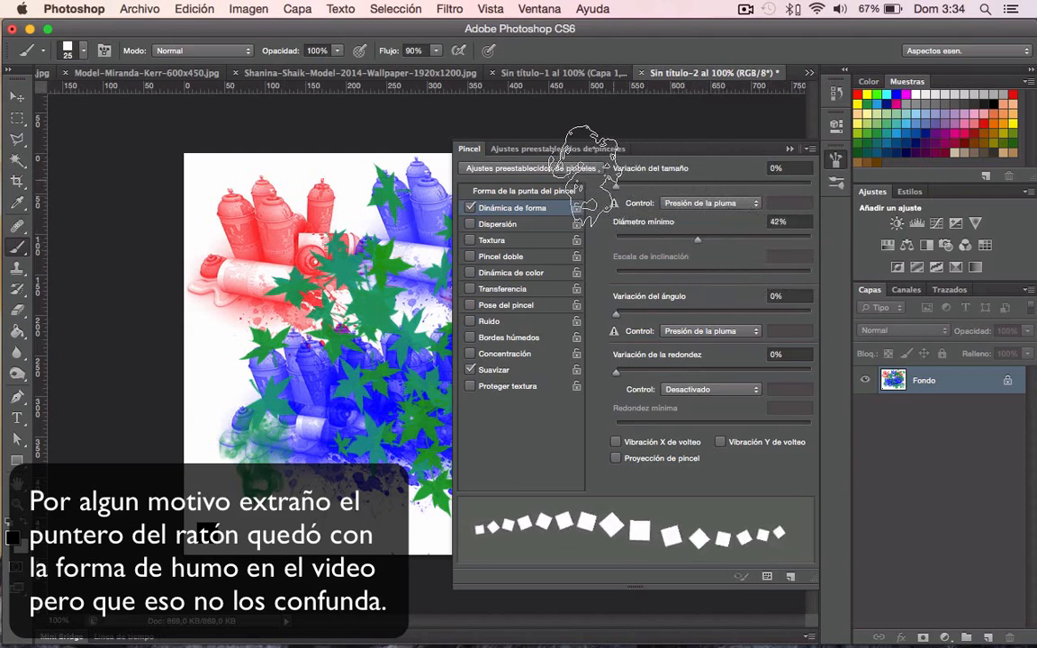
pyautogui.moveTo(615, 182)
pyautogui.mouseDown()
pyautogui.moveTo(809, 185)
pyautogui.moveTo(585, 182)
pyautogui.moveTo(667, 183)
pyautogui.mouseUp()
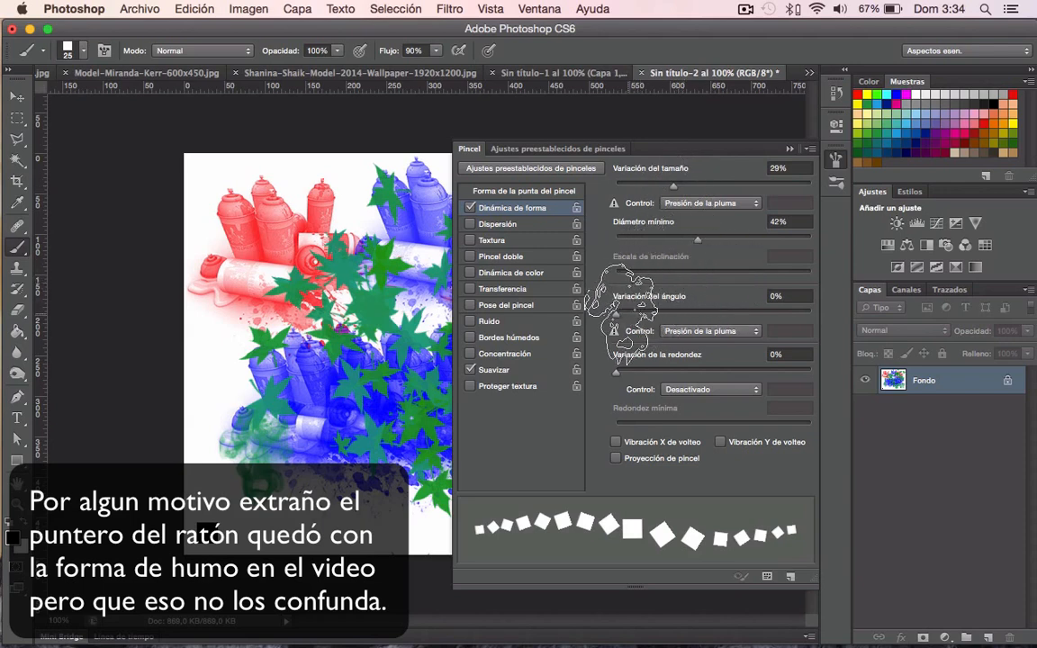
# Set the square brush's angle variation to 20% and its roundness variation to 0% after trying a higher roundness variation
pyautogui.moveTo(625, 312)
pyautogui.mouseDown()
pyautogui.moveTo(765, 312)
pyautogui.moveTo(655, 314)
pyautogui.mouseUp()
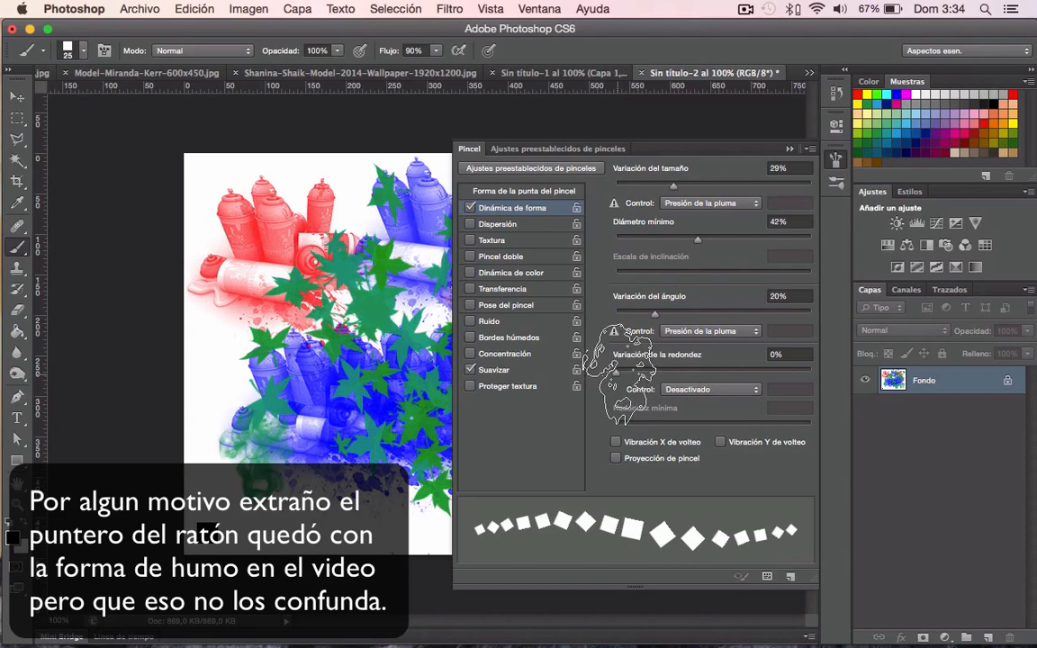
pyautogui.moveTo(625, 370); pyautogui.dragTo(739, 370)
pyautogui.moveTo(770, 371); pyautogui.dragTo(618, 370)
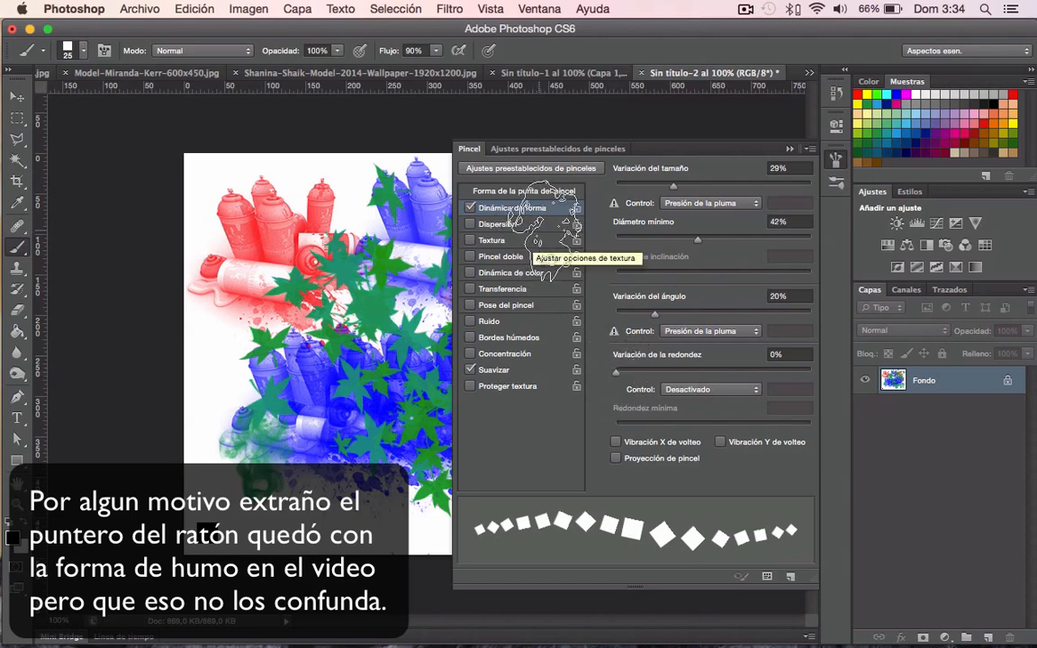
# Enable Dispersión for the square brush with scattering at 730% on both axes, count 3 and count variation 96%
pyautogui.click(498, 224)
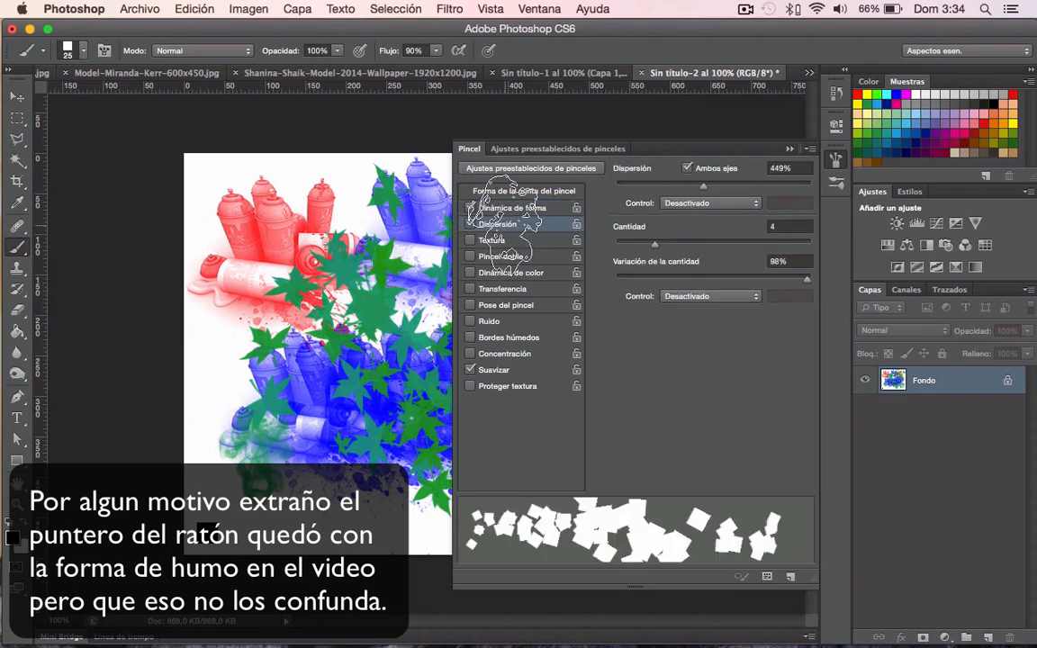
pyautogui.moveTo(703, 185); pyautogui.dragTo(616, 185)
pyautogui.moveTo(654, 243); pyautogui.dragTo(594, 243)
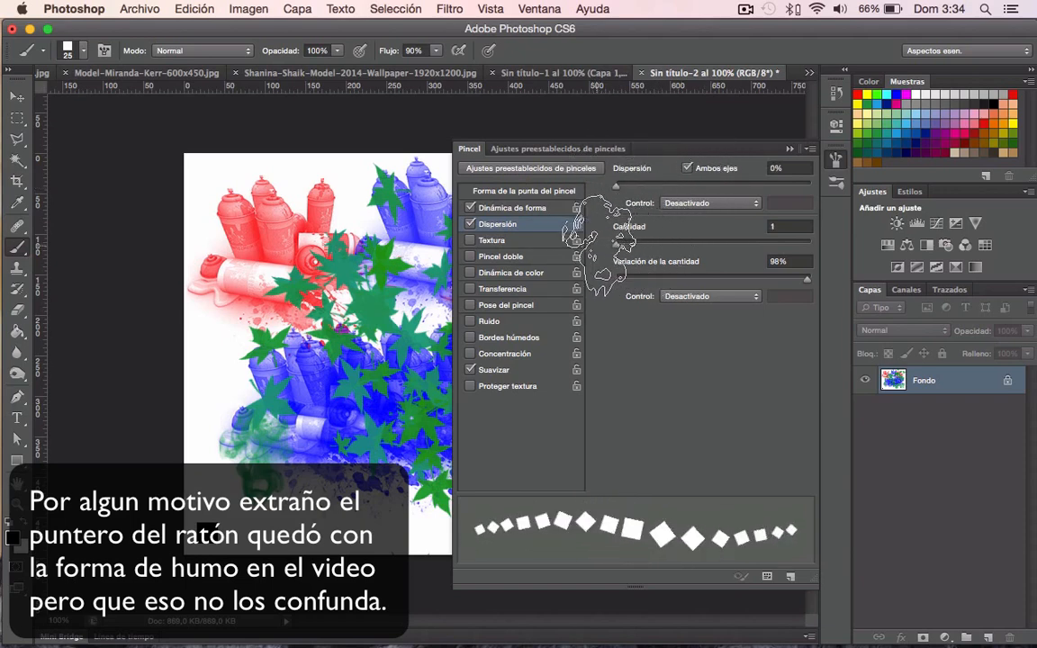
pyautogui.moveTo(616, 185); pyautogui.dragTo(704, 185)
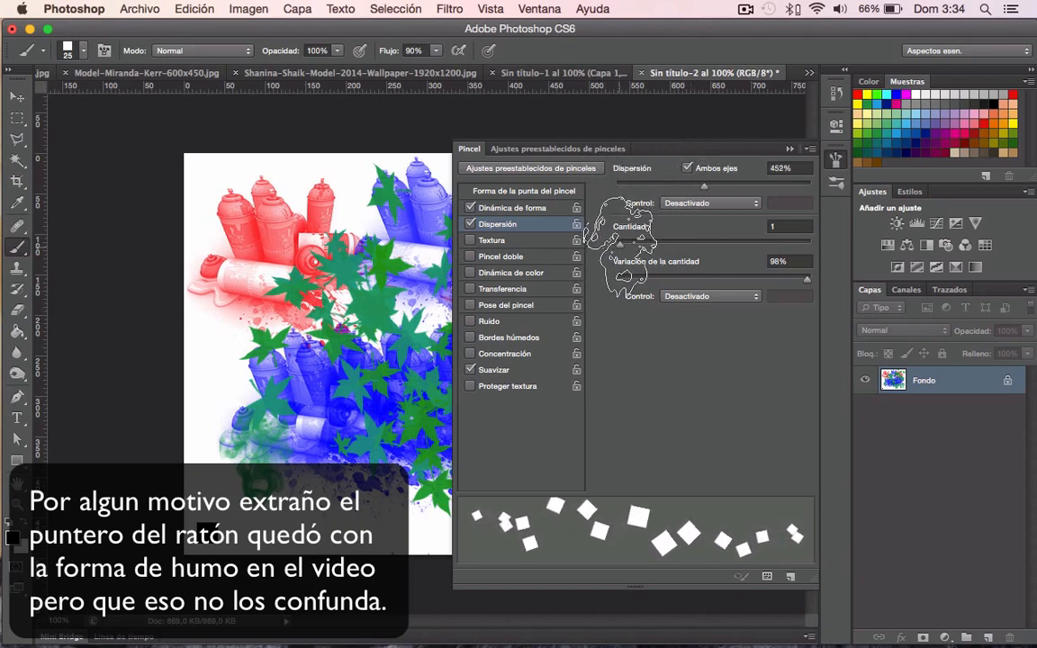
pyautogui.moveTo(620, 244); pyautogui.dragTo(626, 243)
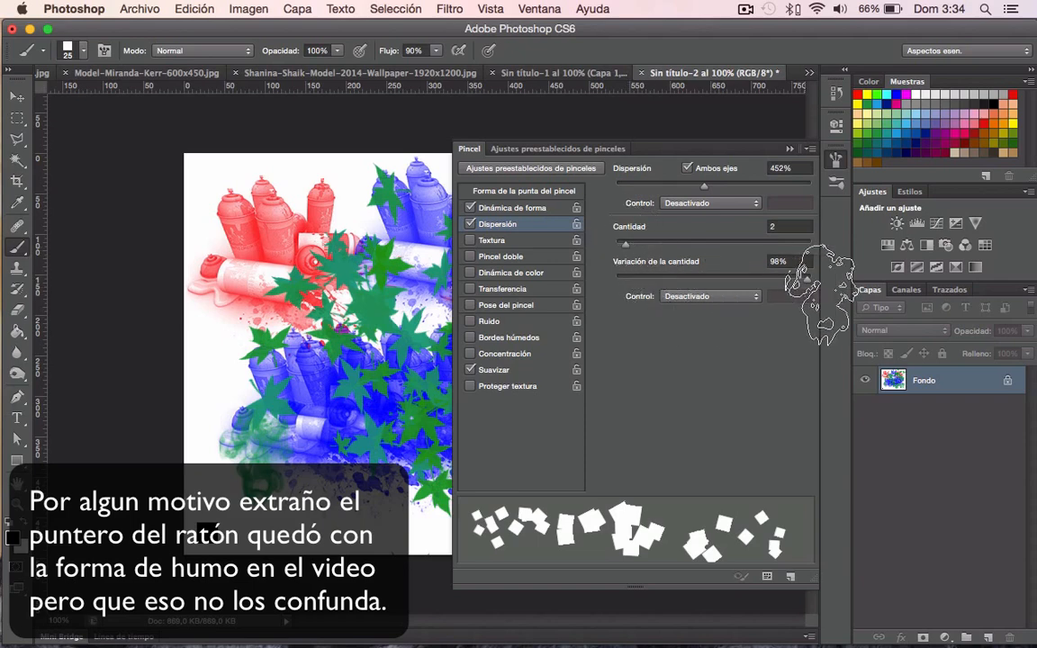
pyautogui.moveTo(807, 278)
pyautogui.mouseDown()
pyautogui.moveTo(616, 278)
pyautogui.moveTo(804, 278)
pyautogui.mouseUp()
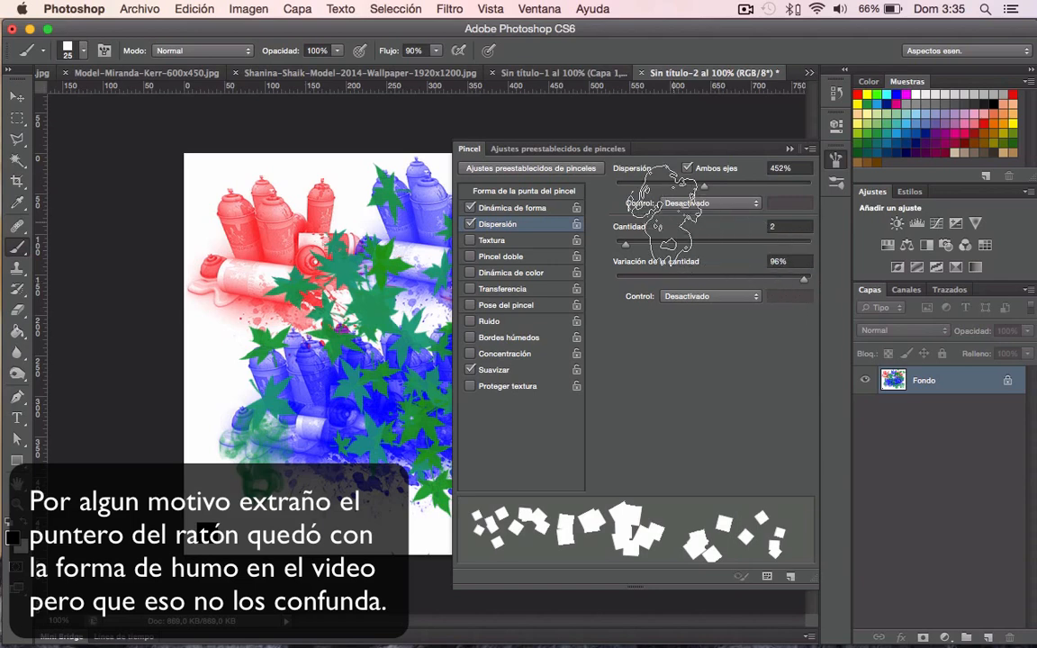
pyautogui.moveTo(625, 243); pyautogui.dragTo(641, 243)
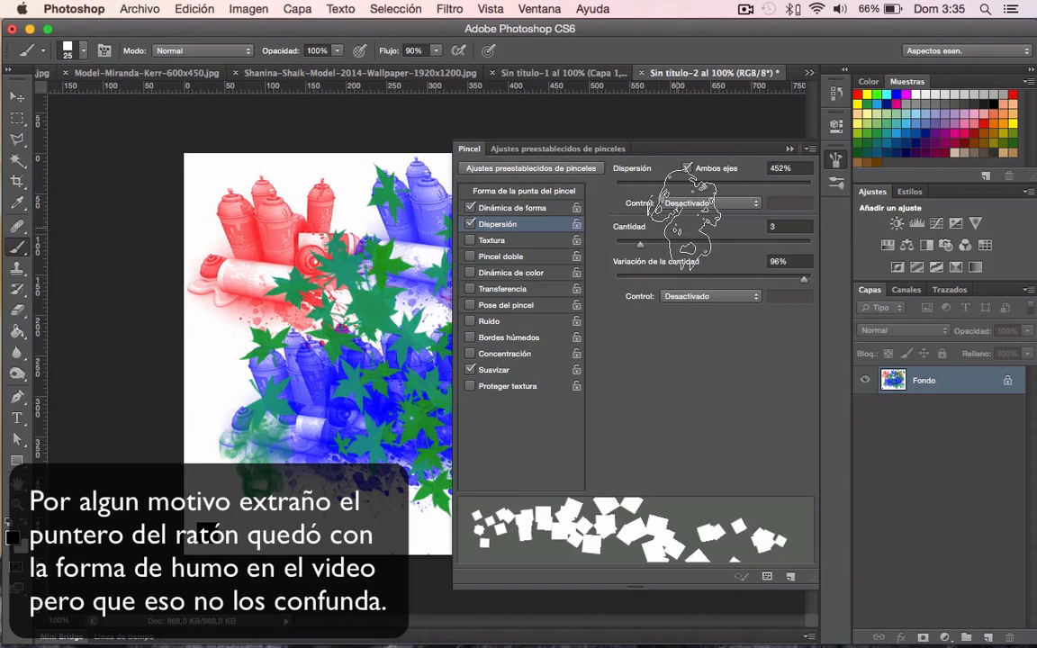
pyautogui.moveTo(704, 185)
pyautogui.mouseDown()
pyautogui.moveTo(649, 185)
pyautogui.moveTo(814, 185)
pyautogui.moveTo(731, 185)
pyautogui.moveTo(758, 185)
pyautogui.mouseUp()
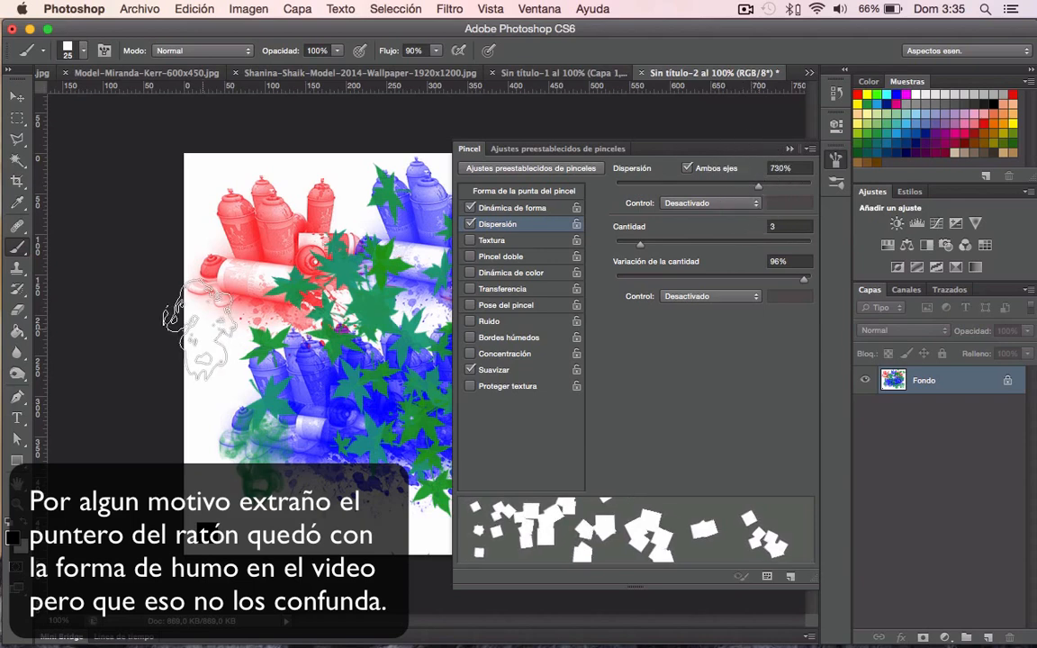
# Paint a black test stroke of scattered squares across the spray-can and leaf canvas, then collapse the brush settings
pyautogui.moveTo(266, 167)
pyautogui.mouseDown()
pyautogui.moveTo(225, 243)
pyautogui.moveTo(389, 441)
pyautogui.mouseUp()
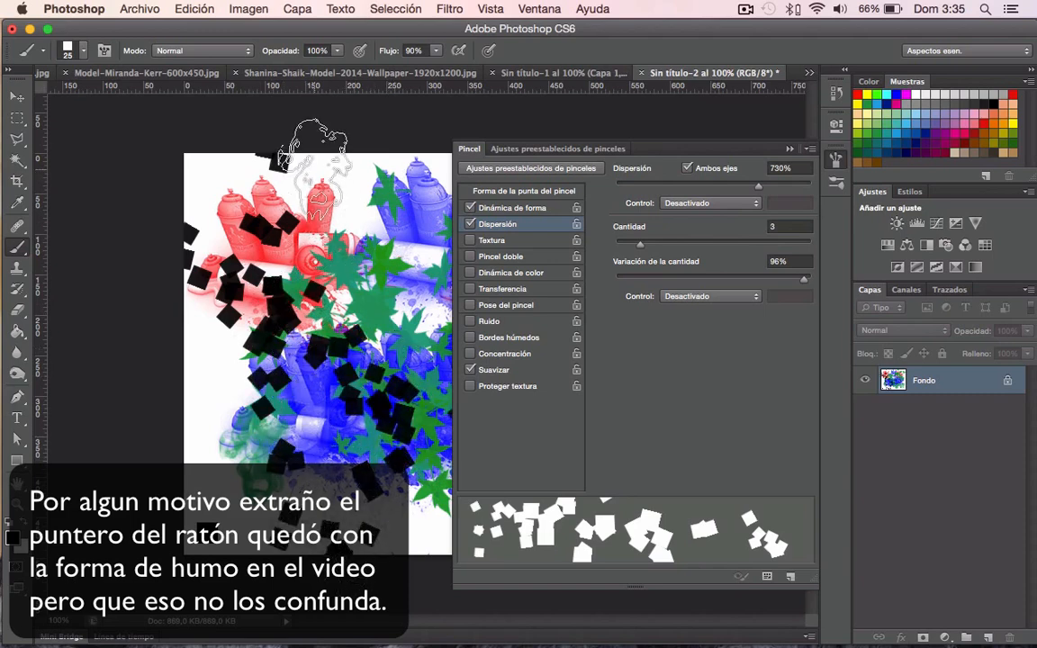
pyautogui.click(836, 160)
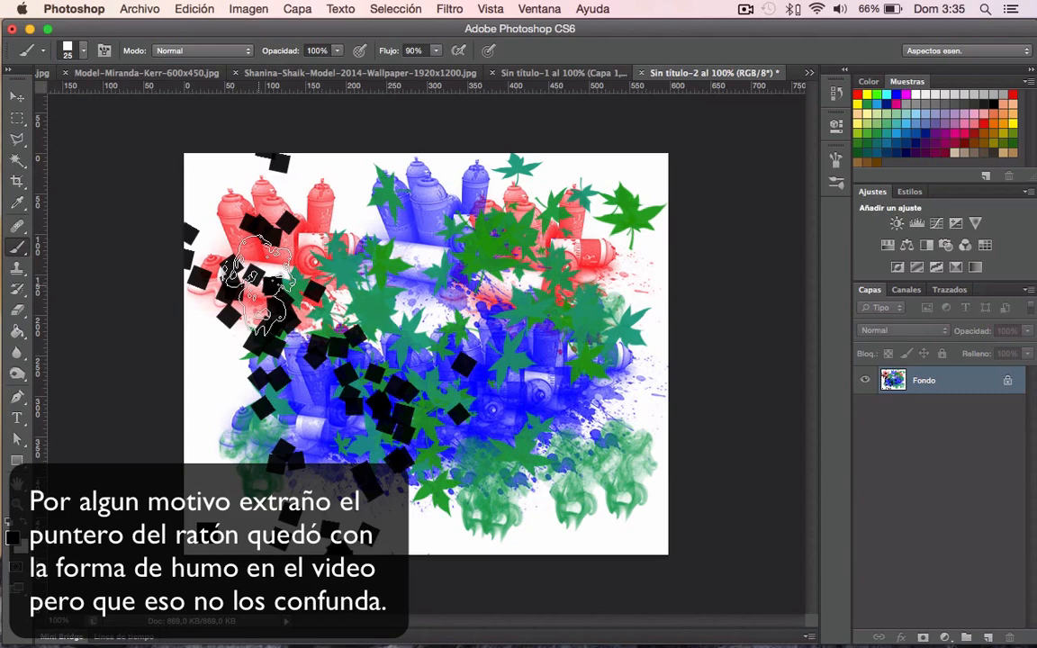
# Switch to the Shanina-Shaik-Model-2014-Wallpaper-1920x1200.jpg document and select the woman's figure with the Selección rápida tool
pyautogui.click(536, 72)
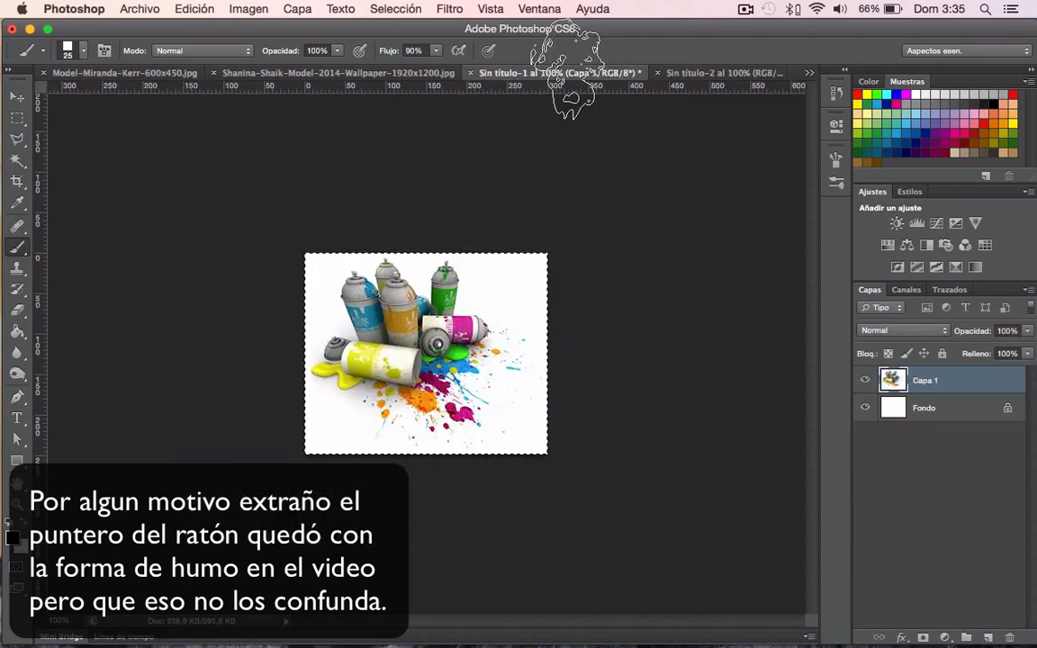
pyautogui.click(424, 72)
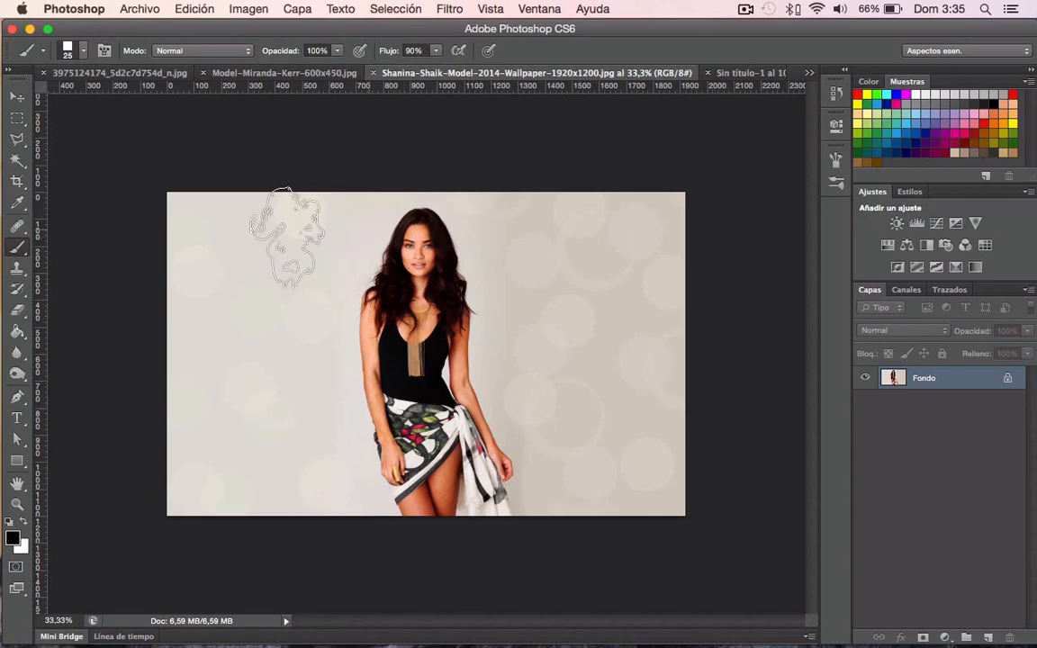
pyautogui.click(16, 502)
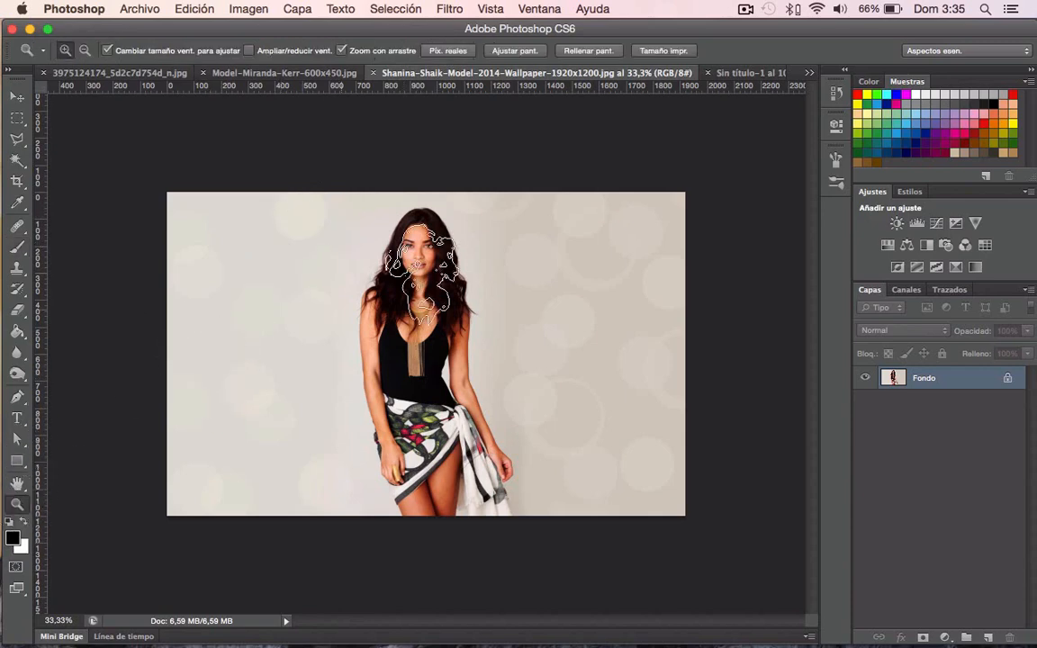
pyautogui.click(397, 270)
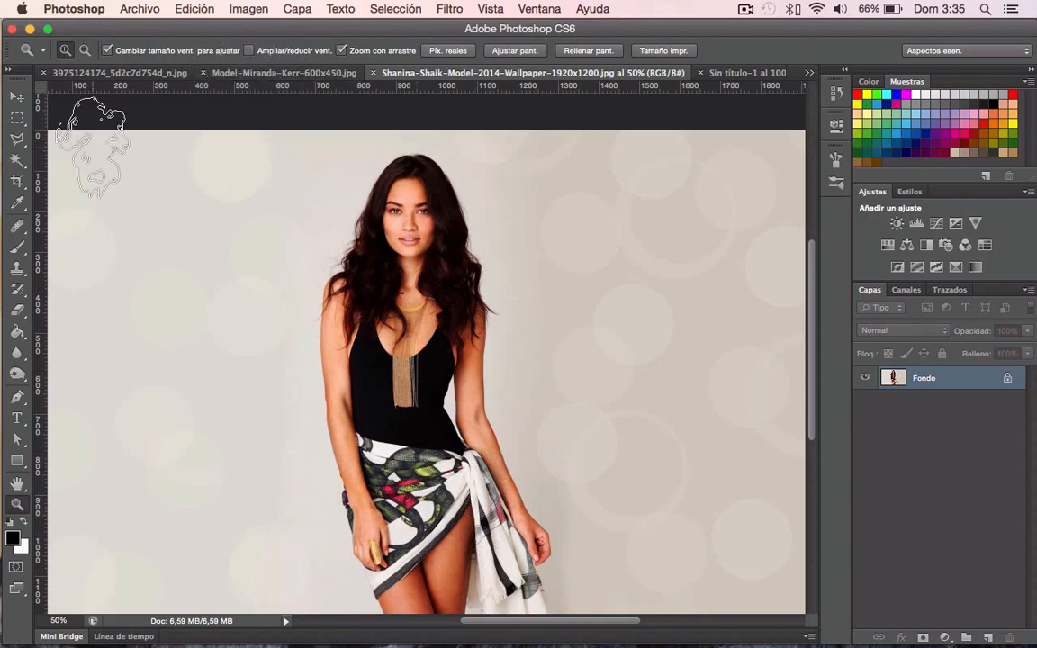
pyautogui.click(16, 139)
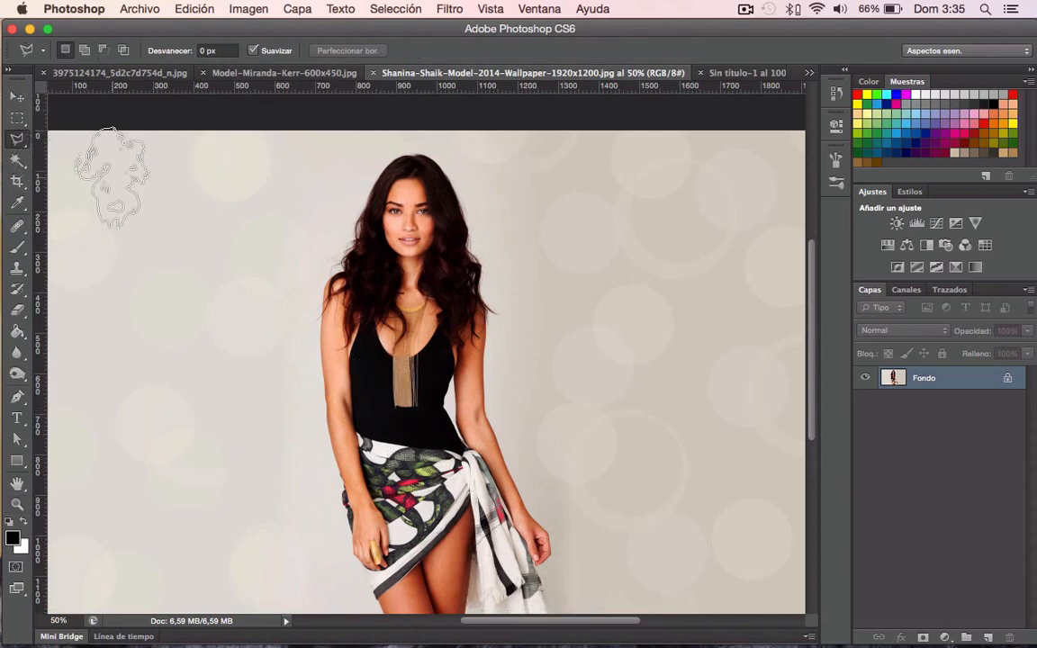
pyautogui.click(16, 160)
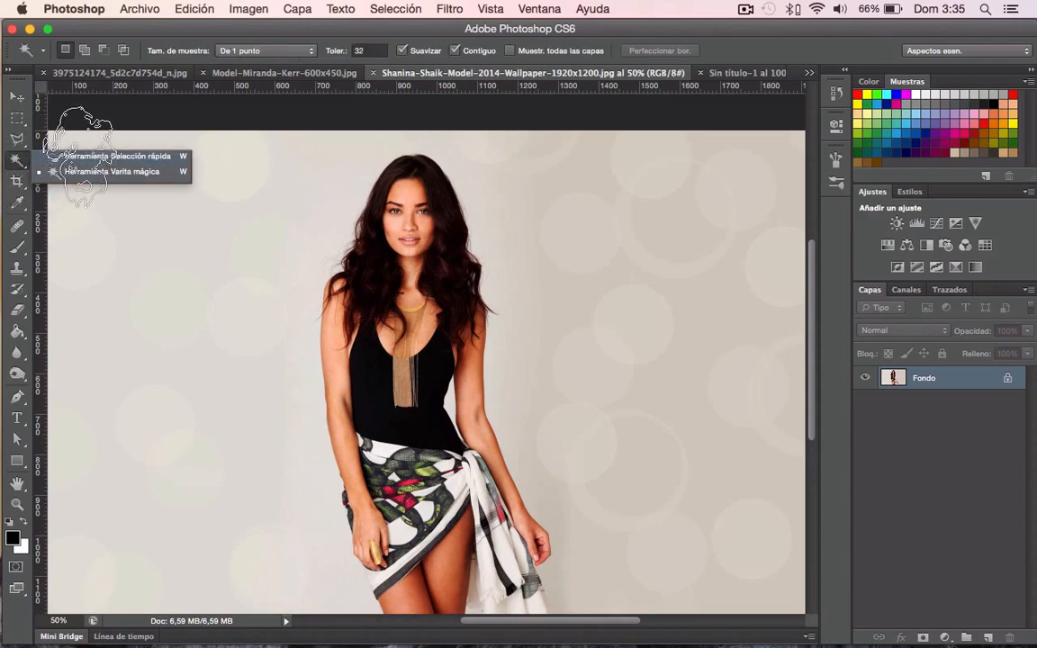
pyautogui.click(90, 155)
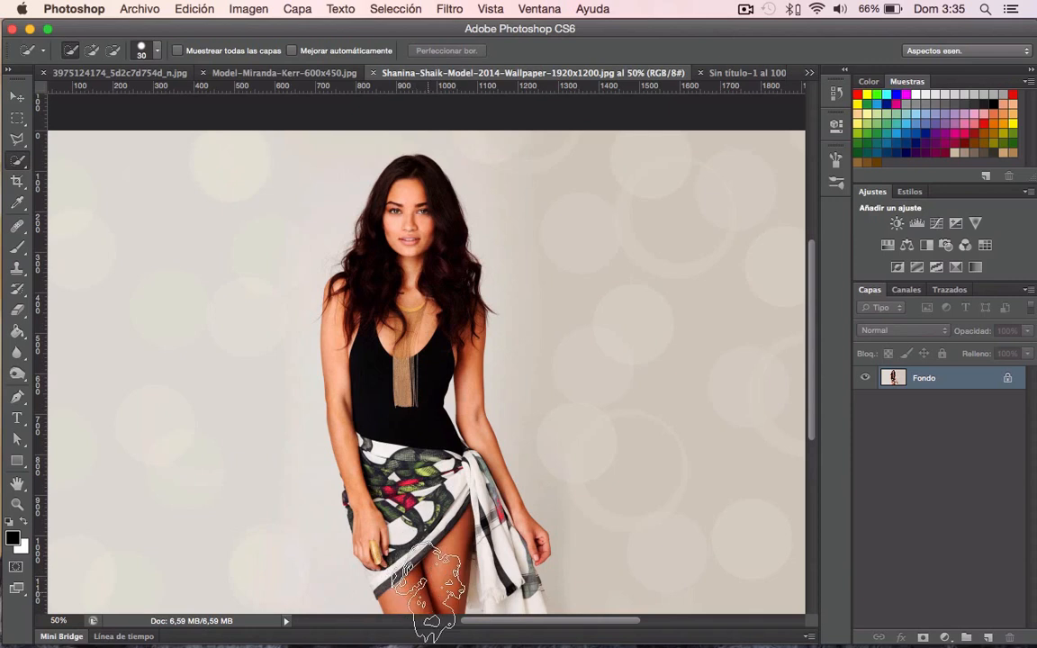
pyautogui.moveTo(378, 499)
pyautogui.mouseDown()
pyautogui.moveTo(351, 427)
pyautogui.moveTo(360, 324)
pyautogui.moveTo(379, 288)
pyautogui.moveTo(342, 279)
pyautogui.moveTo(392, 252)
pyautogui.moveTo(428, 193)
pyautogui.moveTo(437, 293)
pyautogui.moveTo(518, 541)
pyautogui.moveTo(522, 526)
pyautogui.moveTo(526, 540)
pyautogui.moveTo(513, 585)
pyautogui.moveTo(536, 599)
pyautogui.moveTo(532, 613)
pyautogui.moveTo(508, 621)
pyautogui.moveTo(472, 531)
pyautogui.mouseUp()
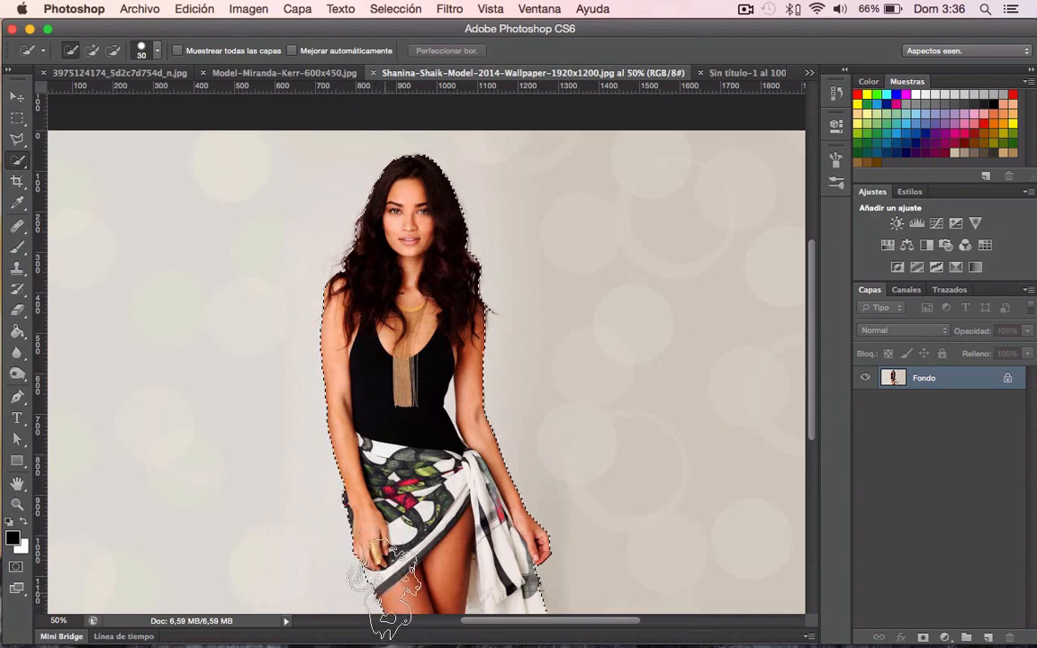
pyautogui.moveTo(385, 568); pyautogui.dragTo(382, 408)
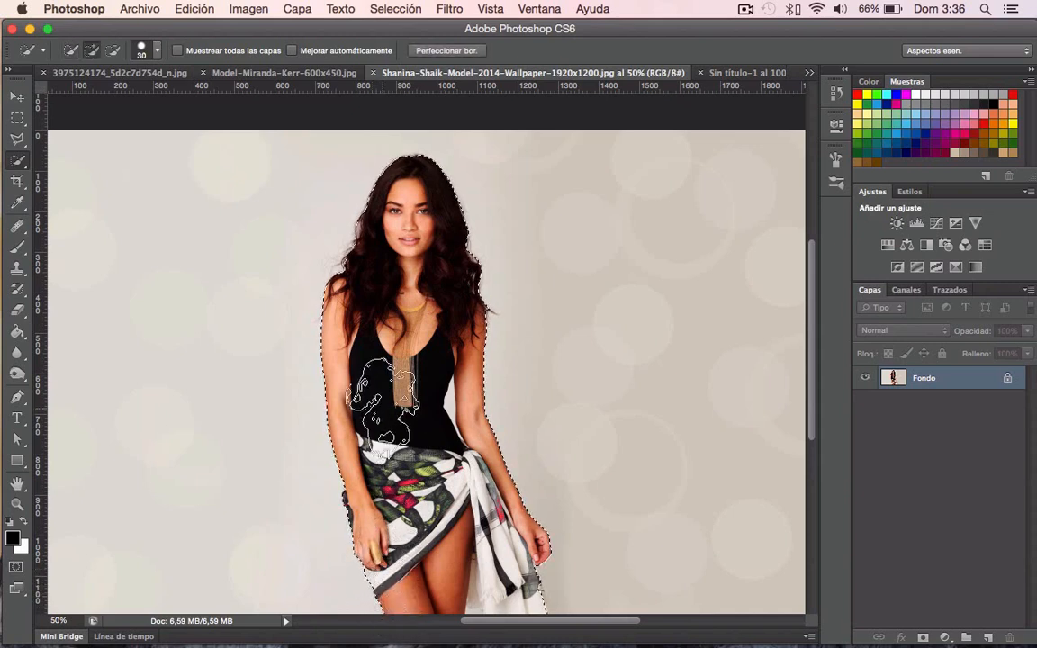
# Reduce the Quick Selection tip to 13 px and subtract the background gap between the woman's torso and arm
pyautogui.click(141, 51)
pyautogui.moveTo(78, 95); pyautogui.dragTo(67, 94)
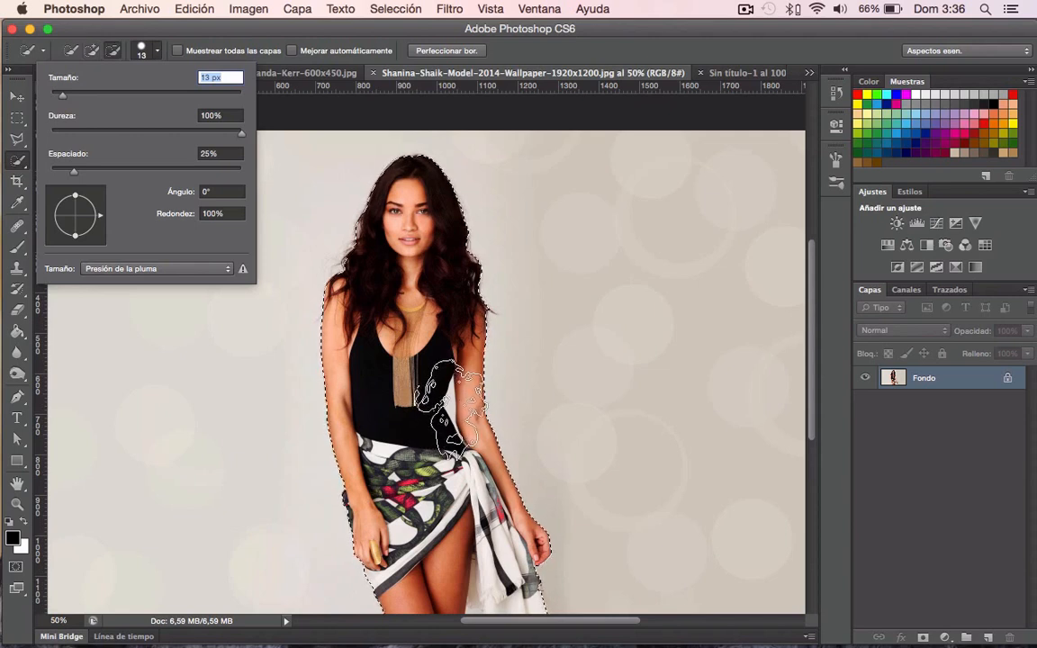
pyautogui.press('Return')
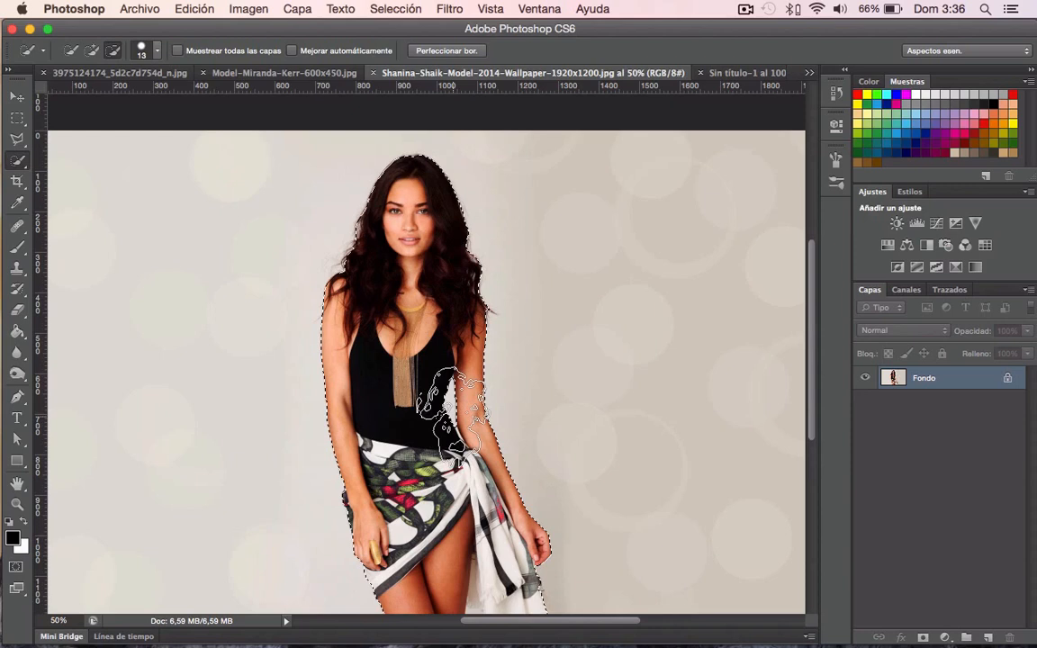
pyautogui.moveTo(437, 342); pyautogui.dragTo(387, 387)
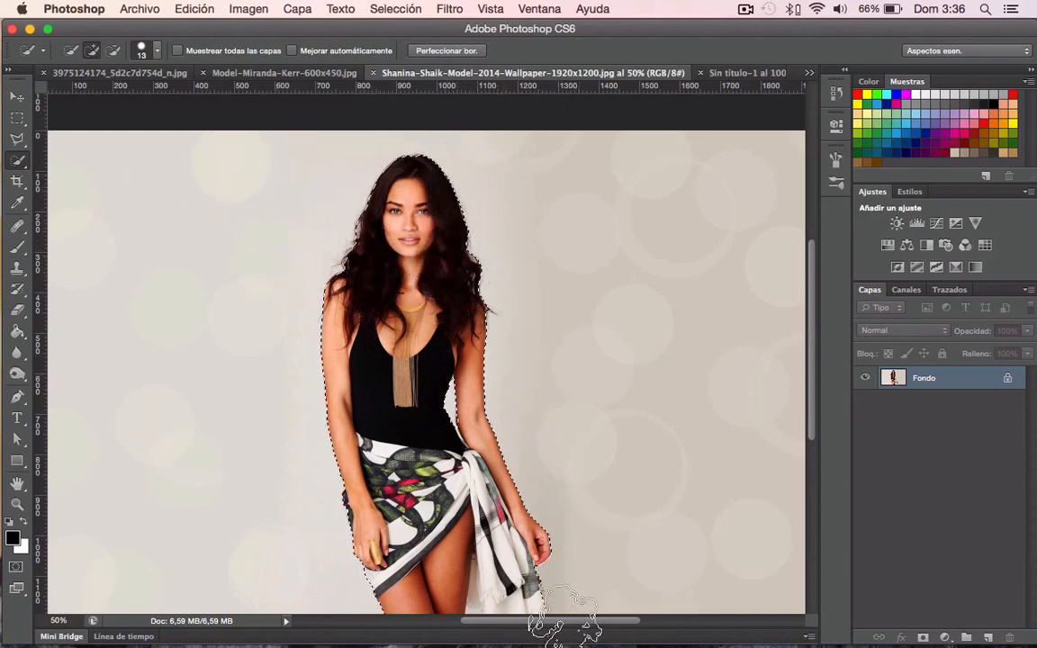
# Refine the selection's edge by brushing along the hair on both sides, and output the result as a selection
pyautogui.click(448, 50)
pyautogui.moveTo(409, 96); pyautogui.dragTo(607, 97)
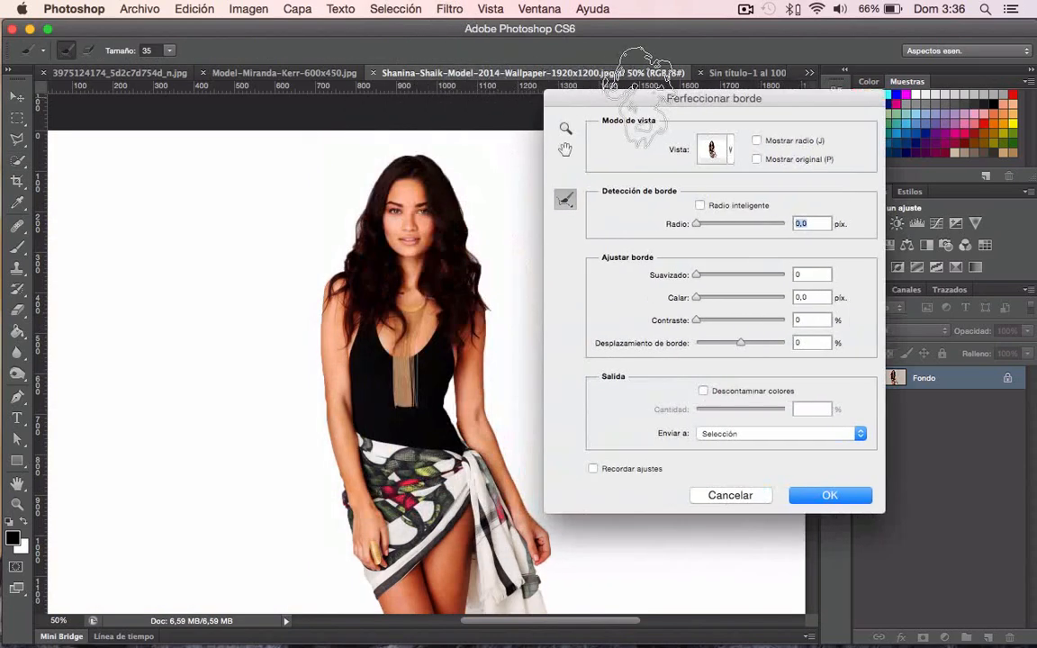
pyautogui.moveTo(474, 261)
pyautogui.mouseDown()
pyautogui.moveTo(493, 288)
pyautogui.moveTo(473, 252)
pyautogui.moveTo(485, 281)
pyautogui.mouseUp()
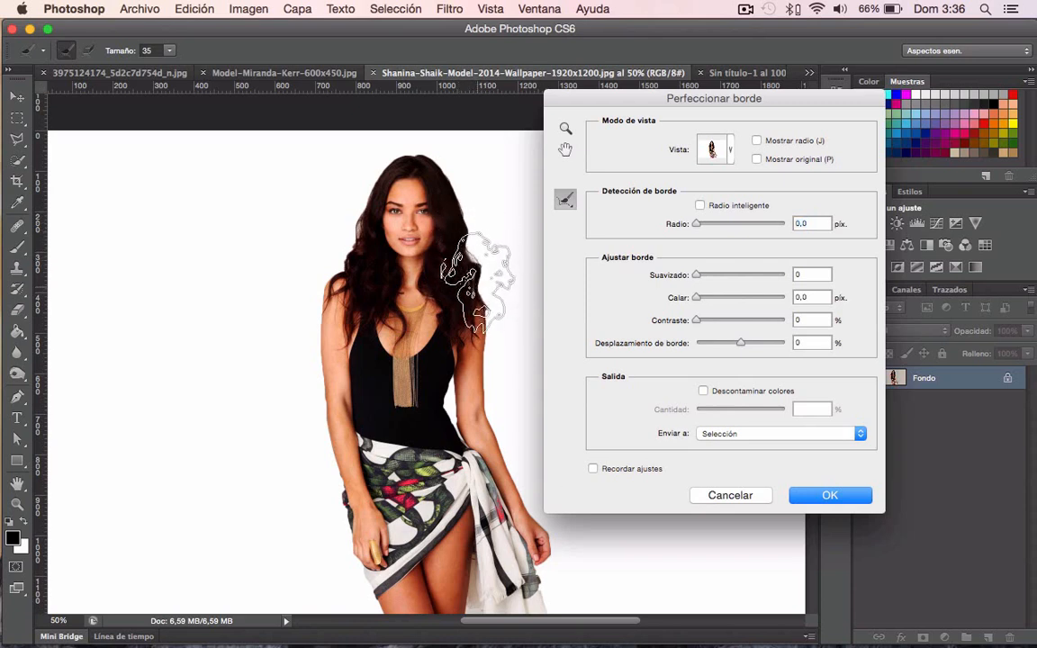
pyautogui.moveTo(363, 220)
pyautogui.mouseDown()
pyautogui.moveTo(355, 267)
pyautogui.moveTo(335, 275)
pyautogui.mouseUp()
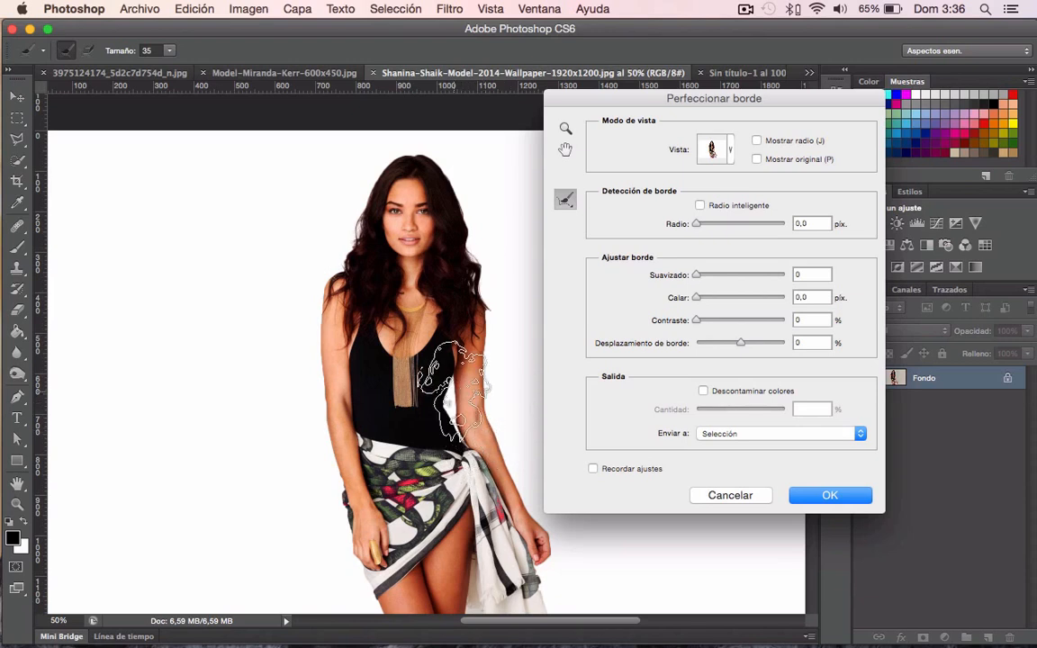
pyautogui.scroll(-1, 540, 405)
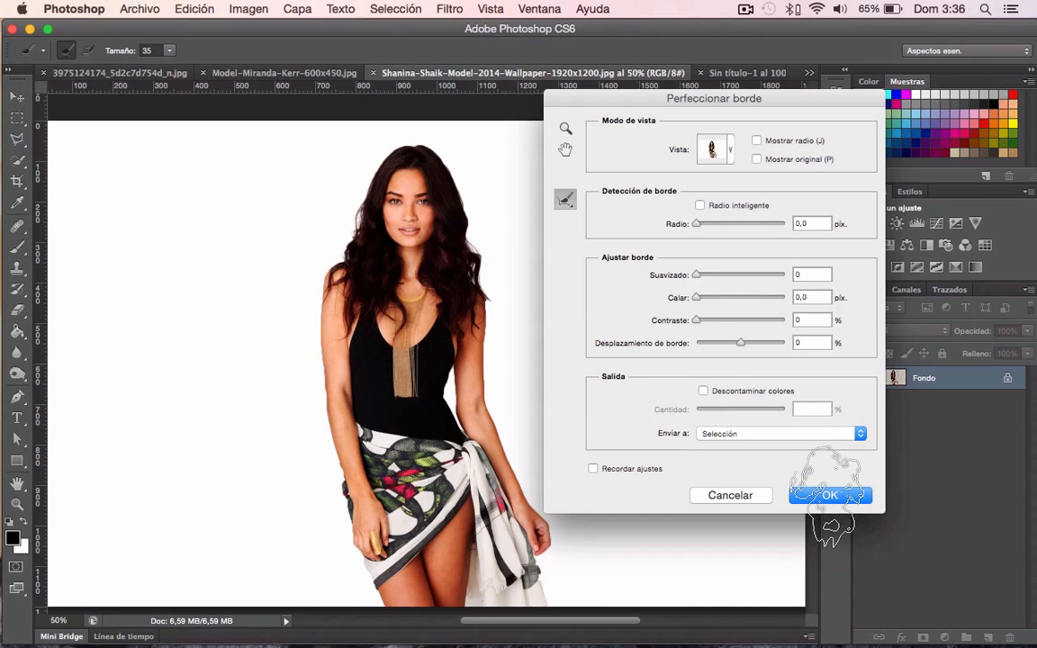
pyautogui.click(829, 495)
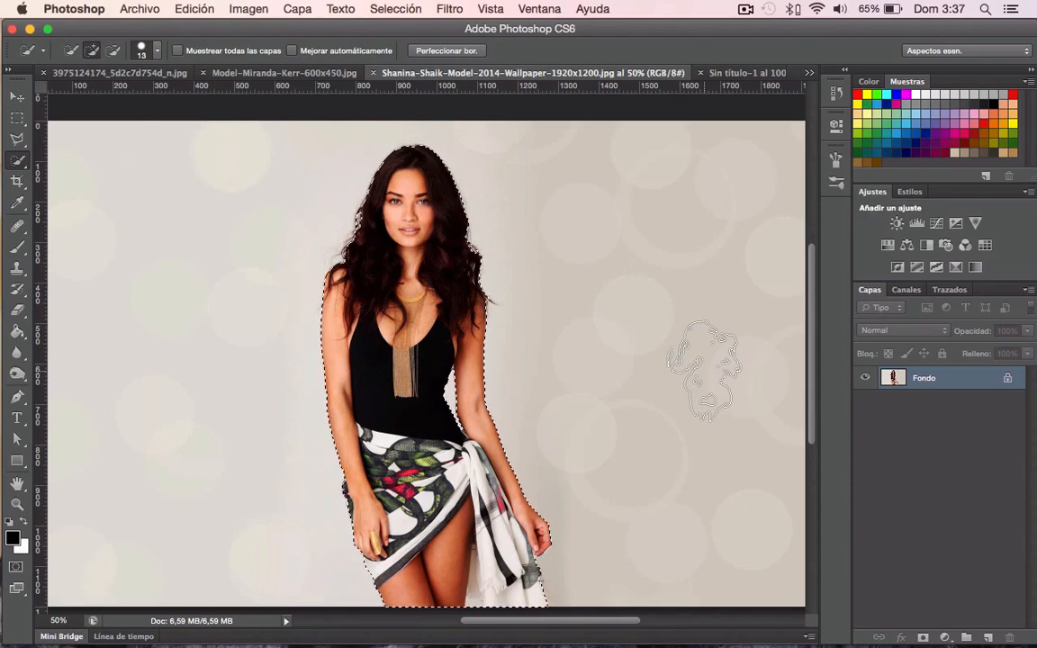
# Copy the selected woman onto a new layer and duplicate that cutout layer with the Fondo layer hidden
pyautogui.press('super+j')
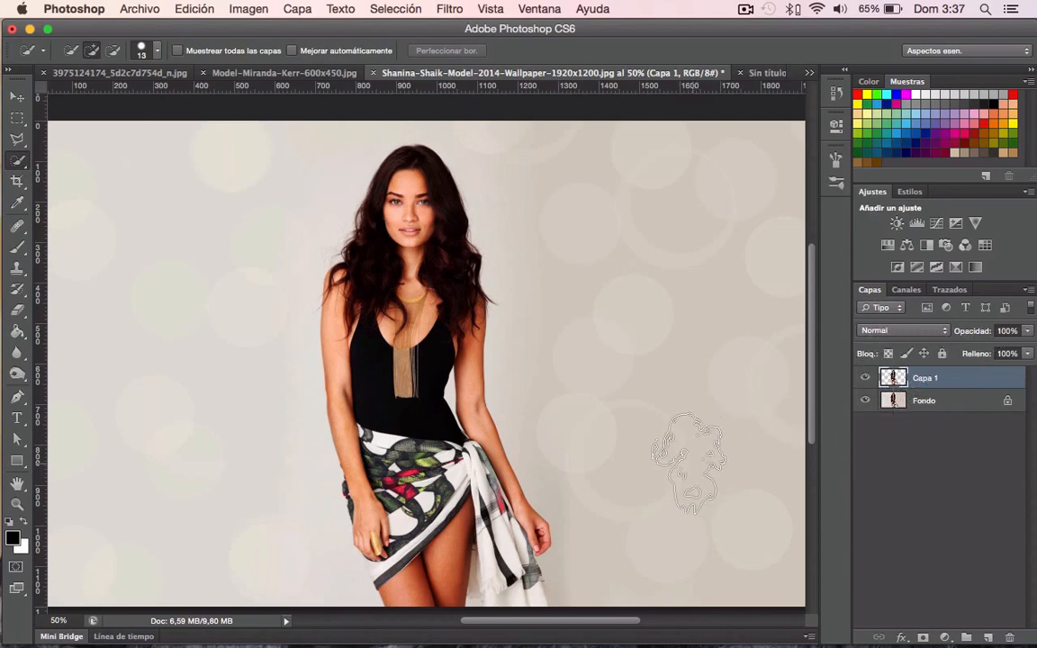
pyautogui.click(865, 400)
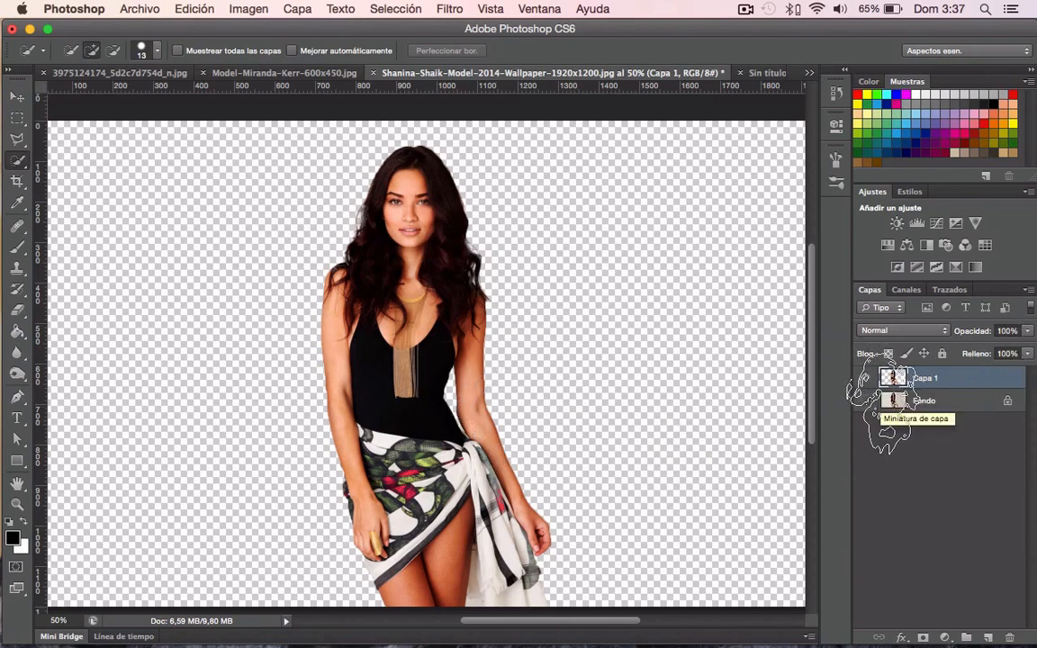
pyautogui.press('super+j')
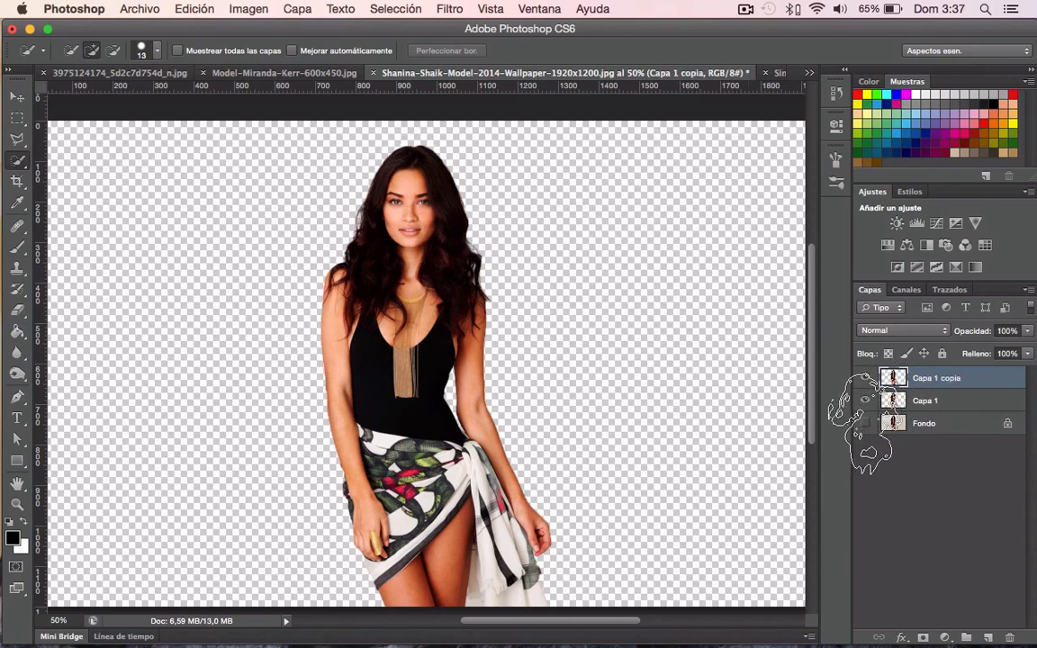
# Hide both cutout layers and show the Fondo layer
pyautogui.click(865, 378)
pyautogui.click(865, 400)
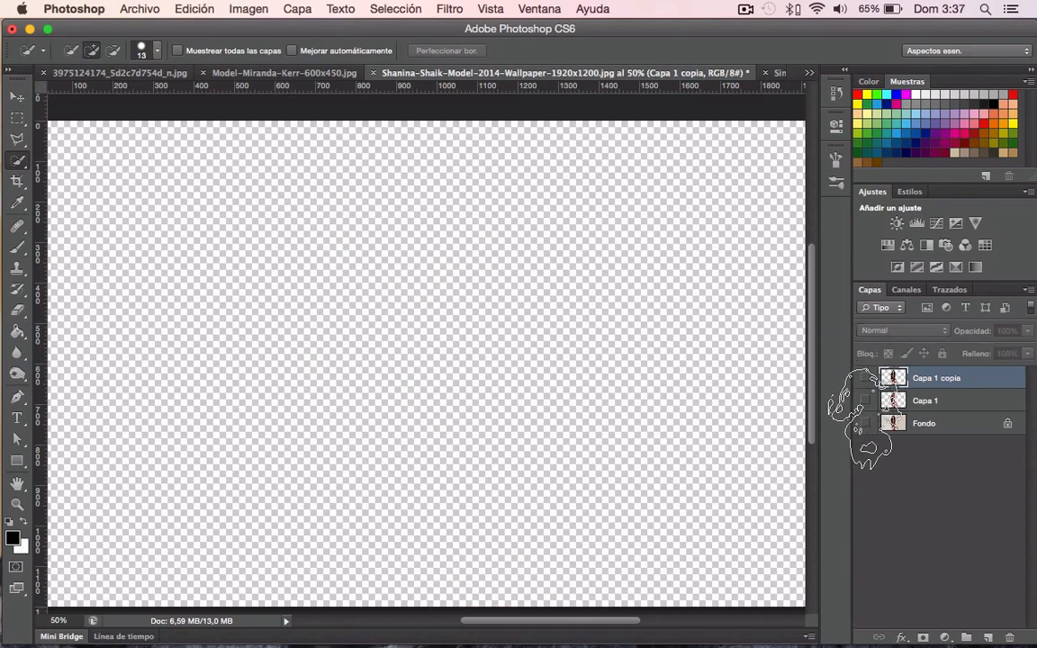
pyautogui.click(865, 423)
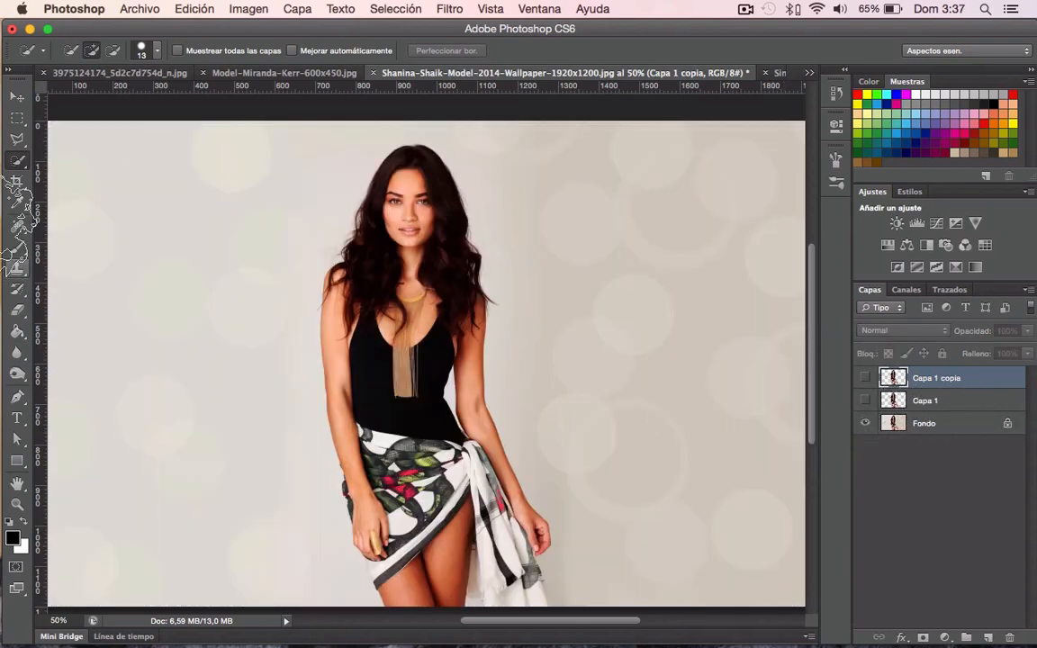
# Outline the woman loosely with a closed Polygonal Lasso selection, from above her head down to the image's lower edge
pyautogui.click(16, 139)
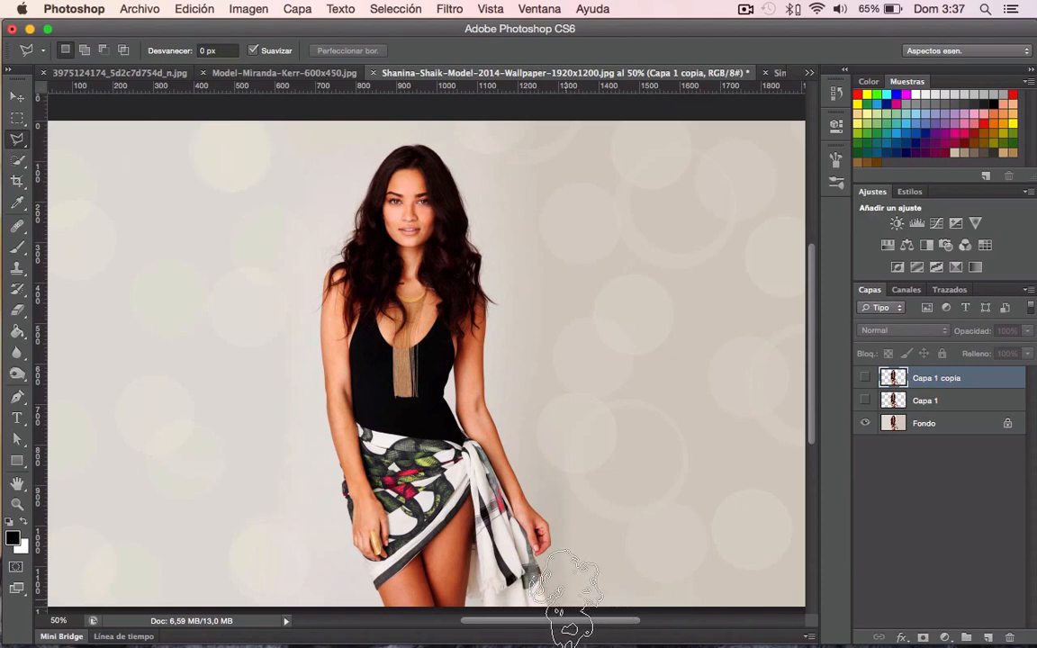
pyautogui.click(537, 465)
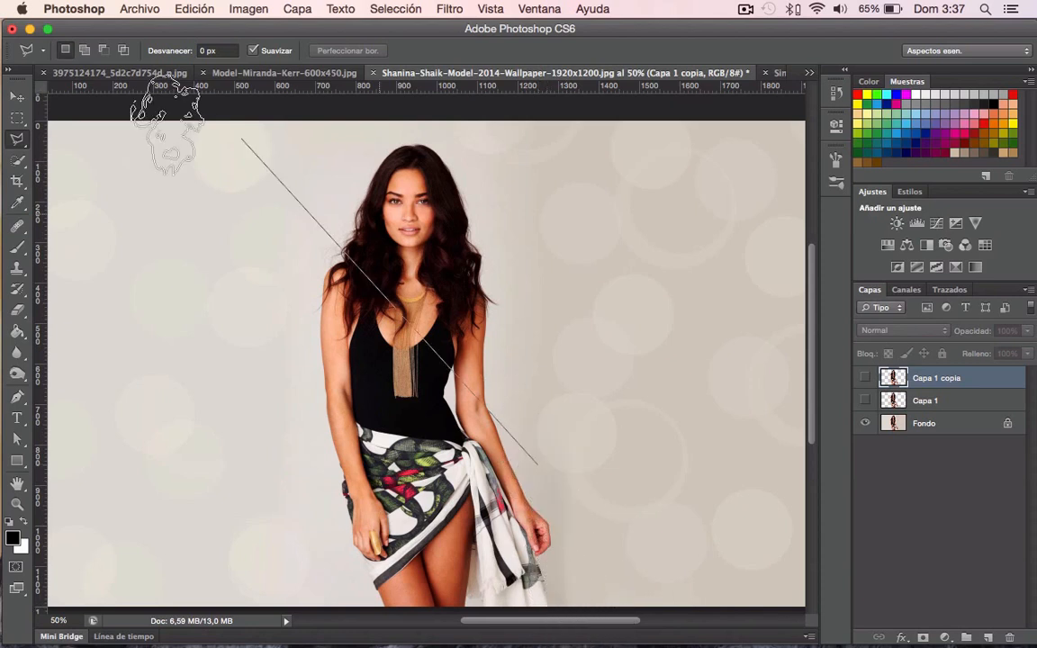
pyautogui.click(522, 268)
pyautogui.click(447, 124)
pyautogui.click(352, 122)
pyautogui.click(294, 220)
pyautogui.click(276, 378)
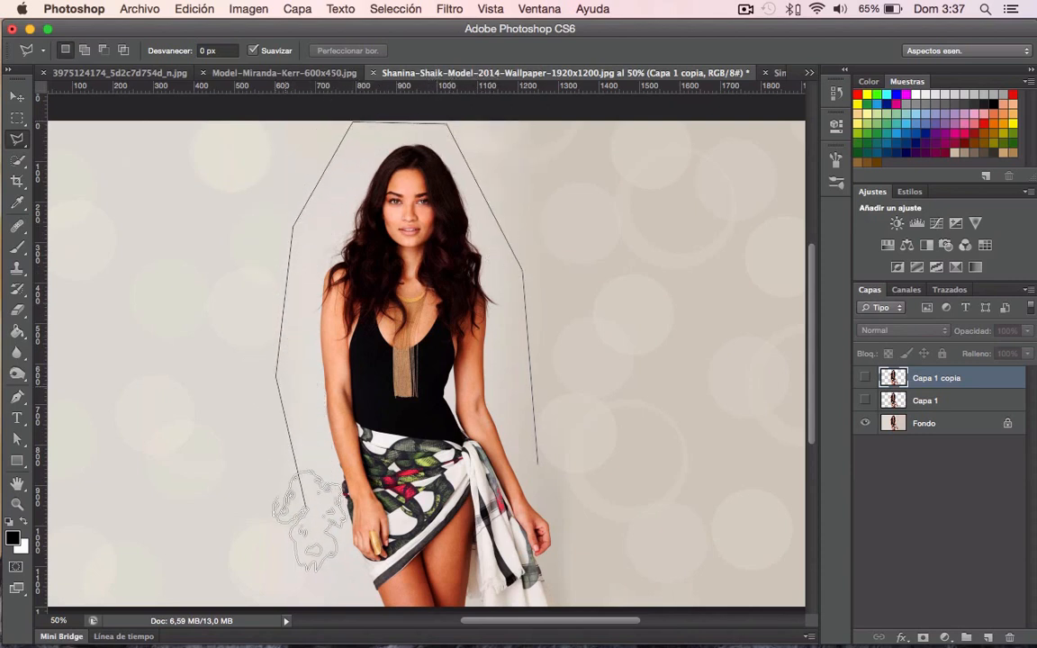
pyautogui.click(357, 606)
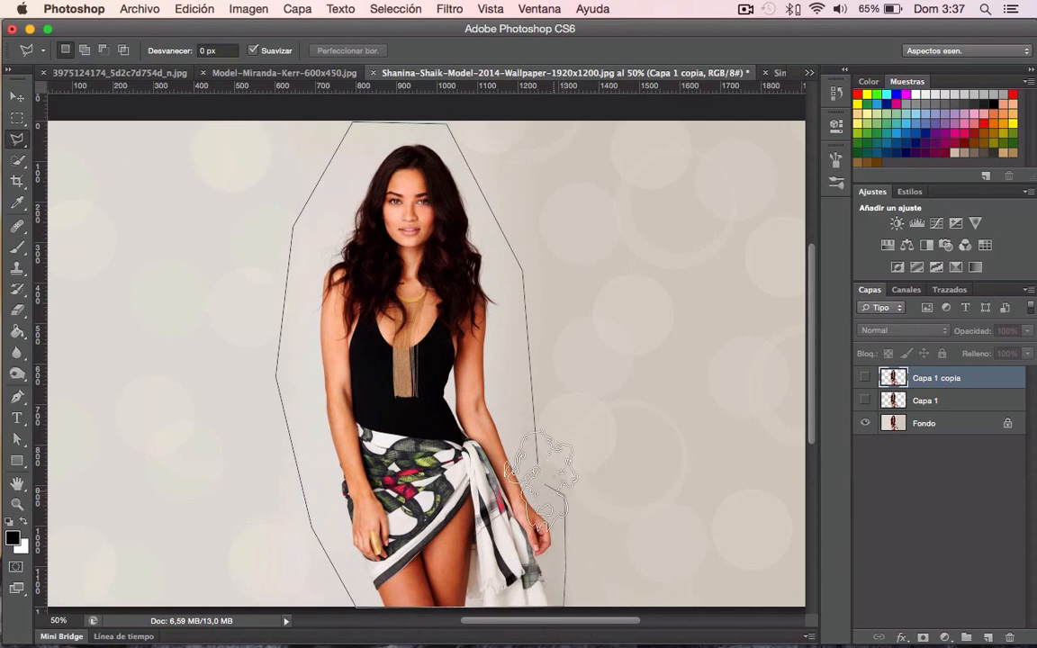
pyautogui.doubleClick(565, 494)
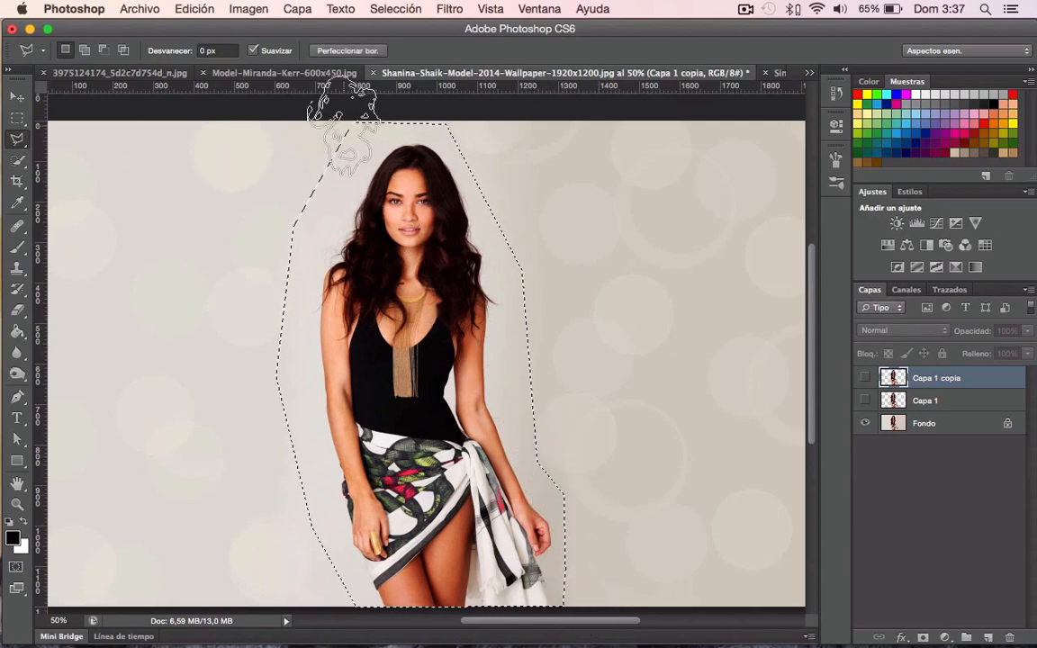
# Make the Fondo layer active while keeping the lasso selection
pyautogui.click(194, 9)
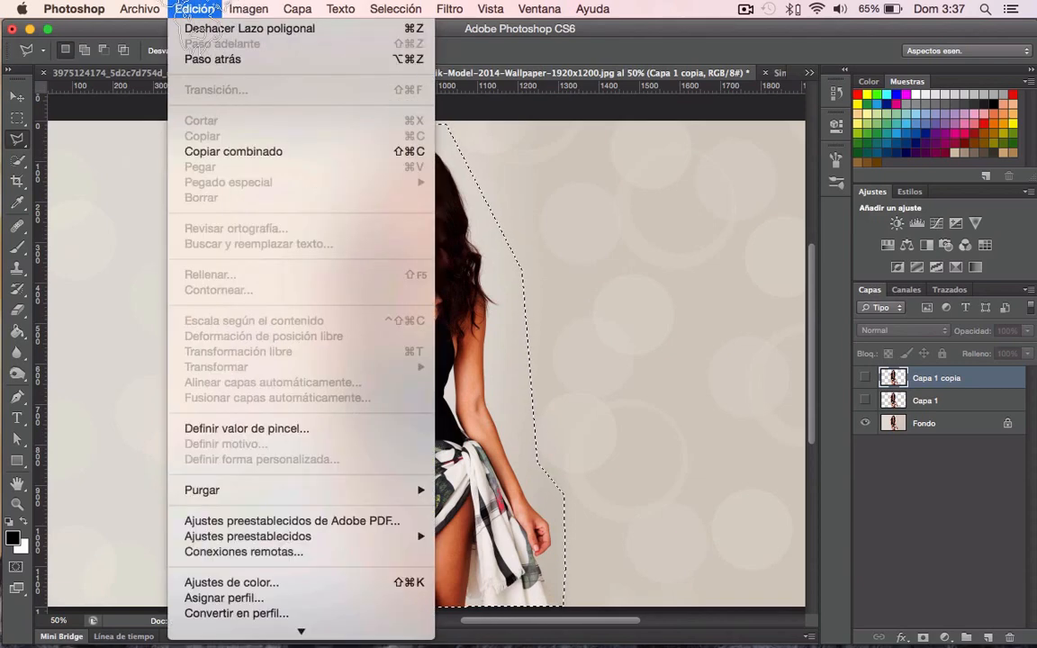
pyautogui.moveTo(164, 9)
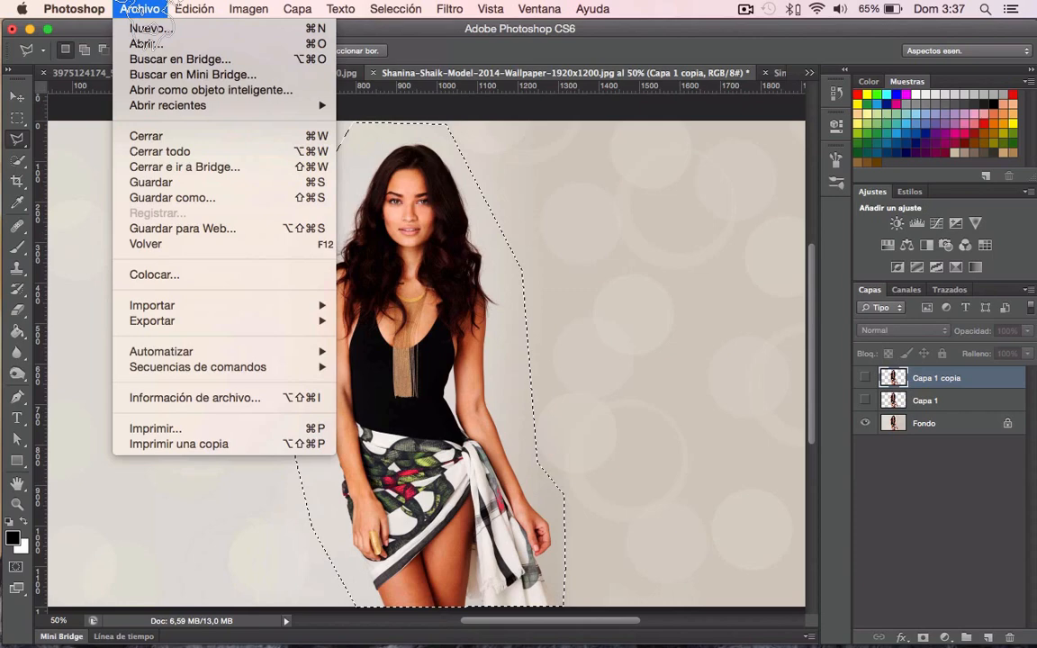
pyautogui.moveTo(297, 11)
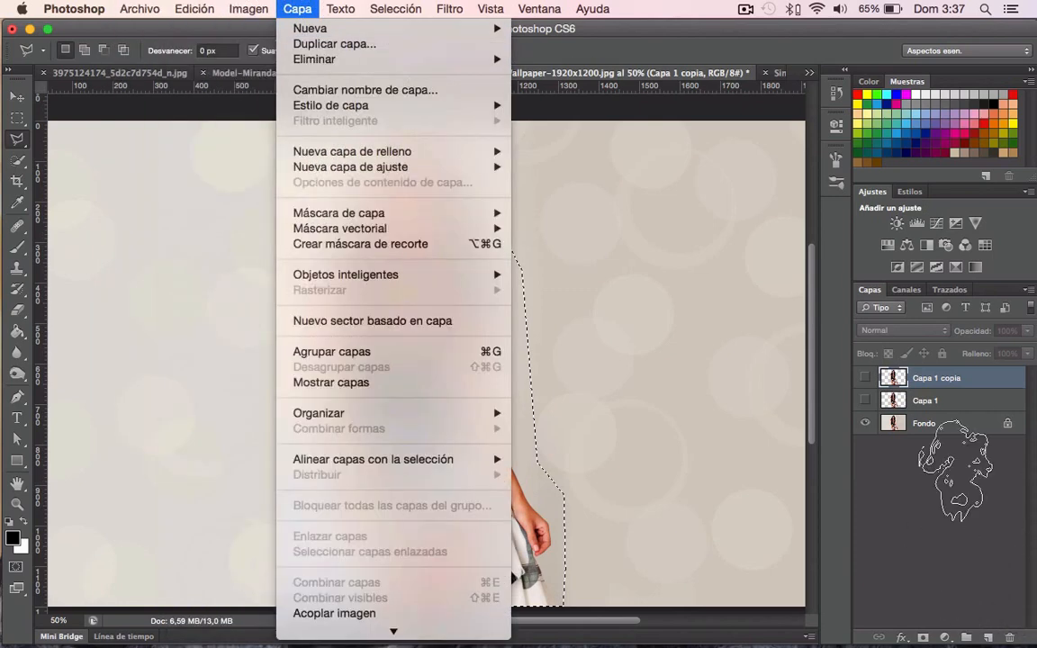
pyautogui.click(943, 421)
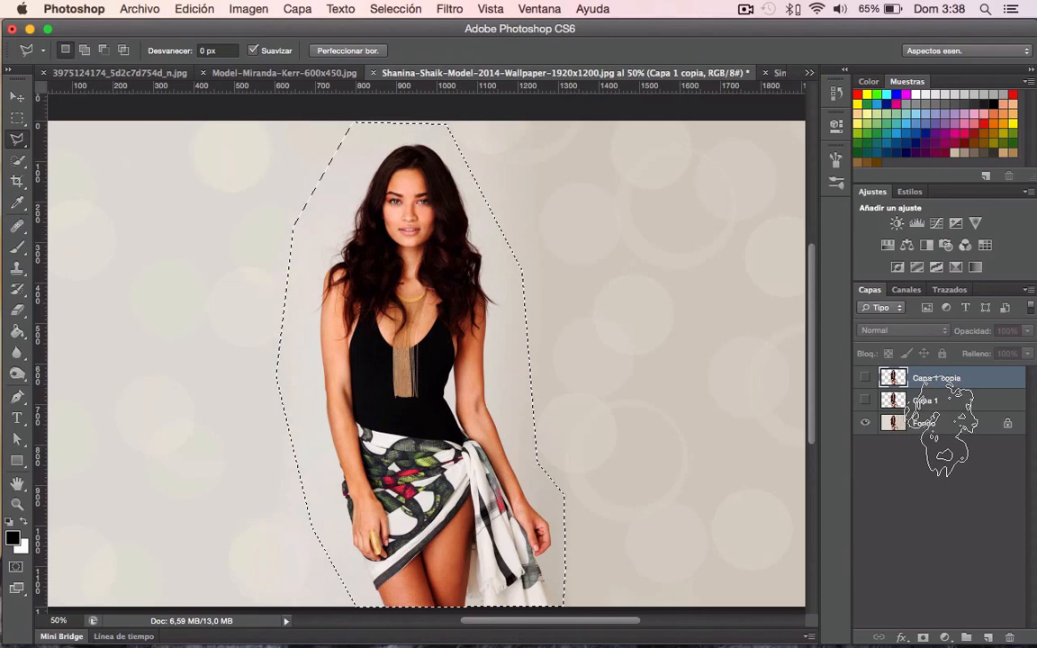
pyautogui.click(943, 421)
# Try to fill the selected area around the woman using Según el contenido in Normal mode at 100% opacity
pyautogui.click(195, 9)
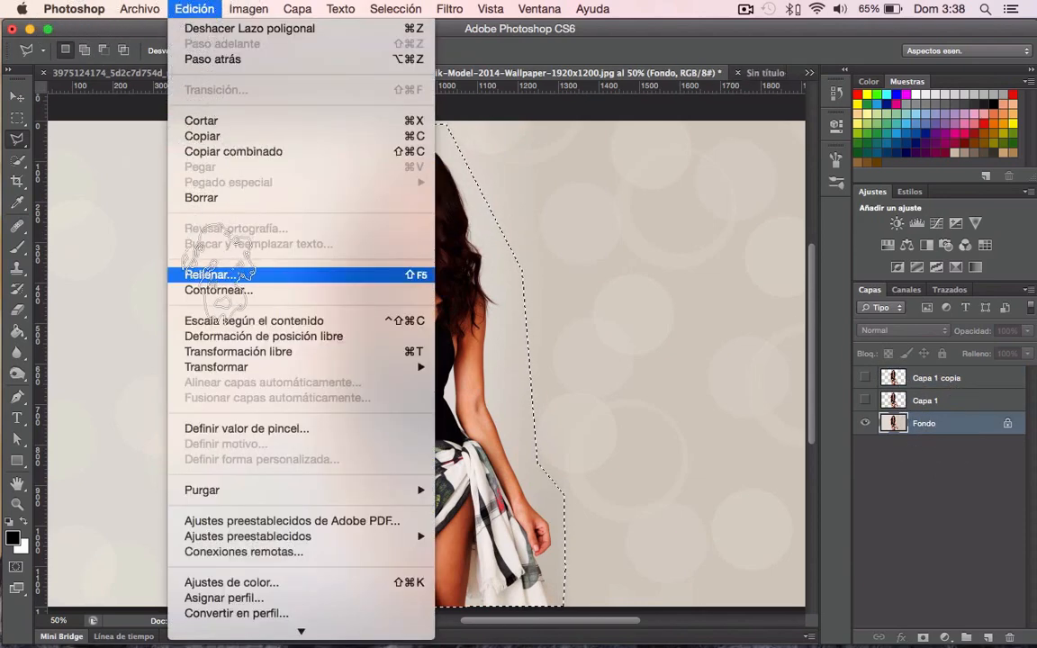
pyautogui.click(211, 275)
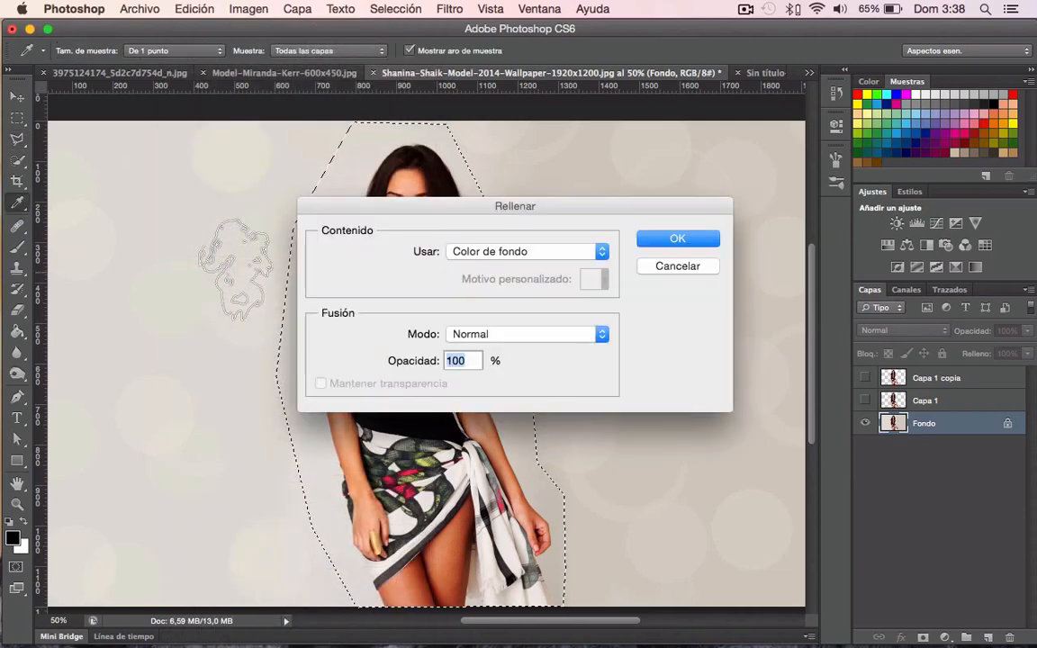
pyautogui.click(601, 252)
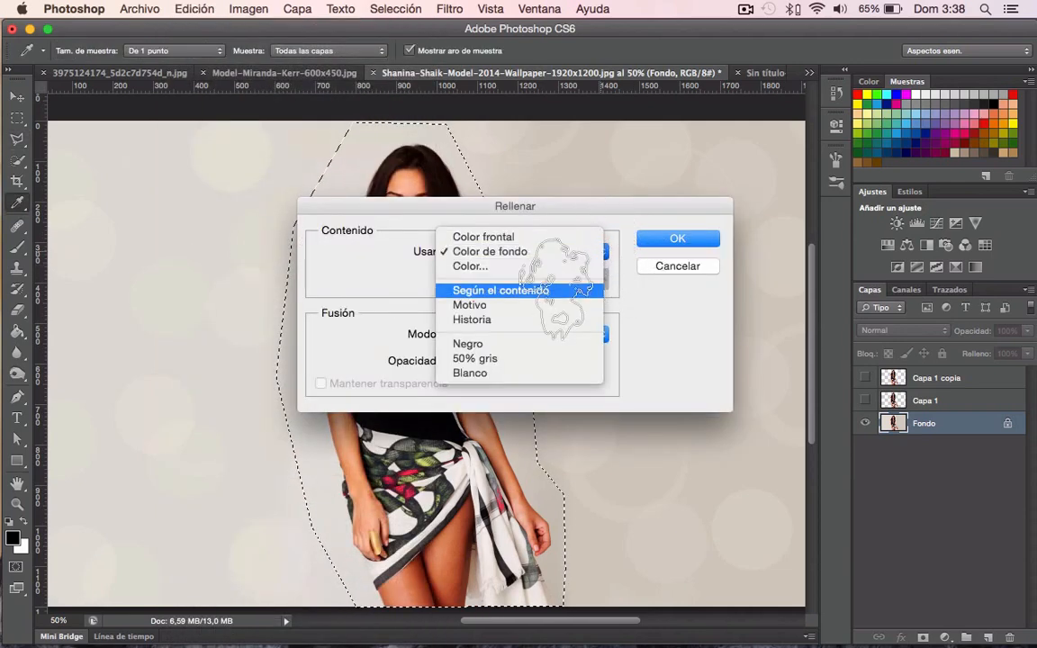
pyautogui.click(510, 289)
pyautogui.click(677, 238)
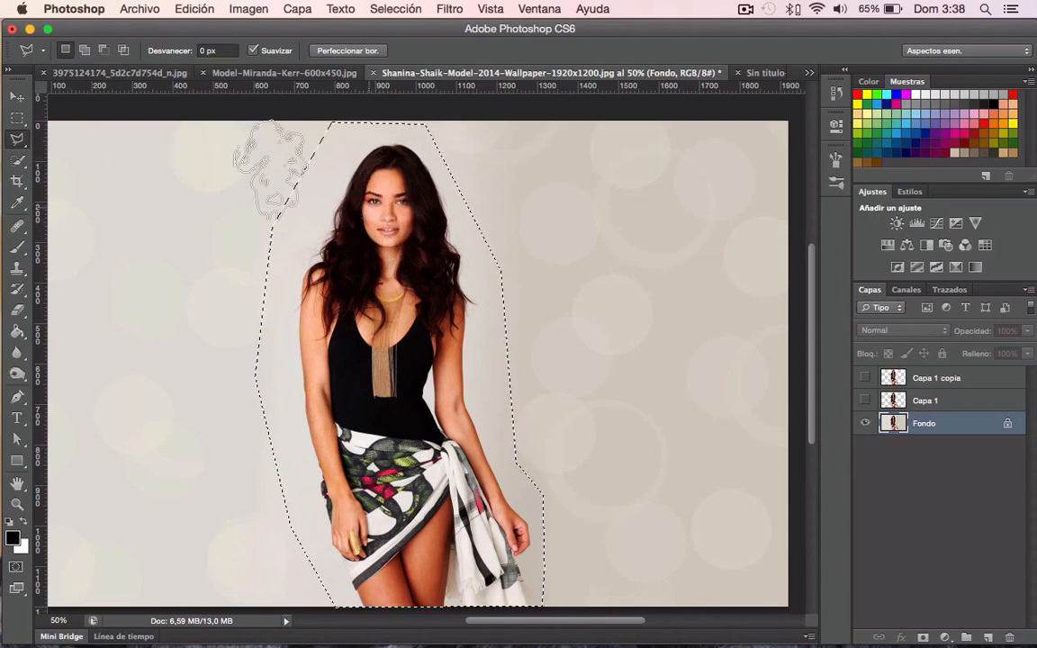
# Try to replace the selected woman with the clean background beside her using the Patch tool
pyautogui.click(16, 160)
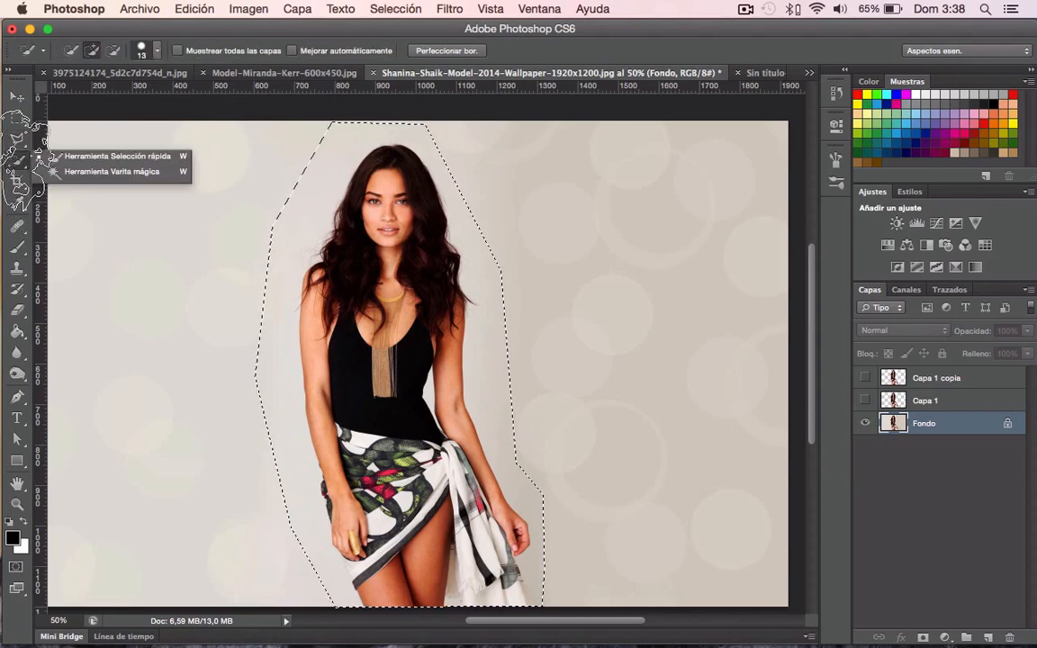
pyautogui.click(16, 225)
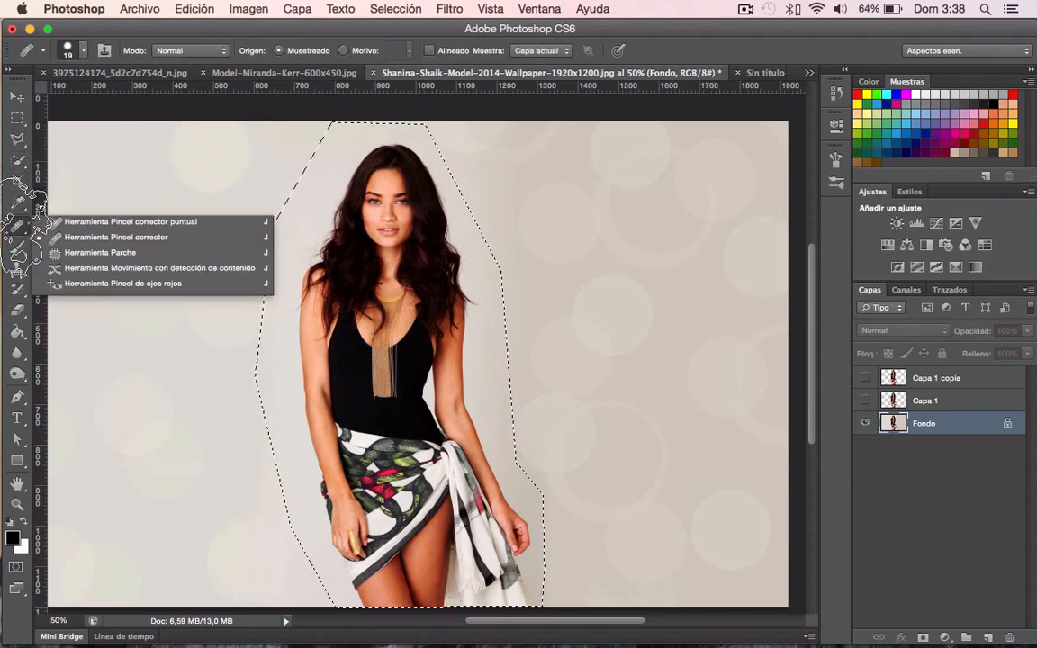
pyautogui.click(99, 252)
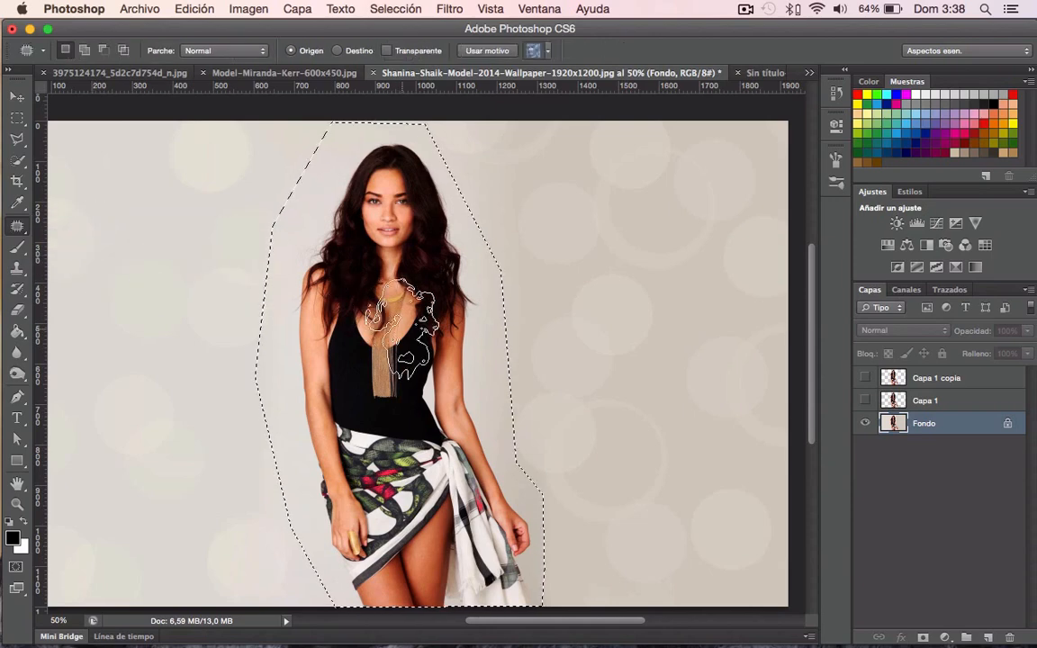
pyautogui.moveTo(527, 329); pyautogui.dragTo(658, 326)
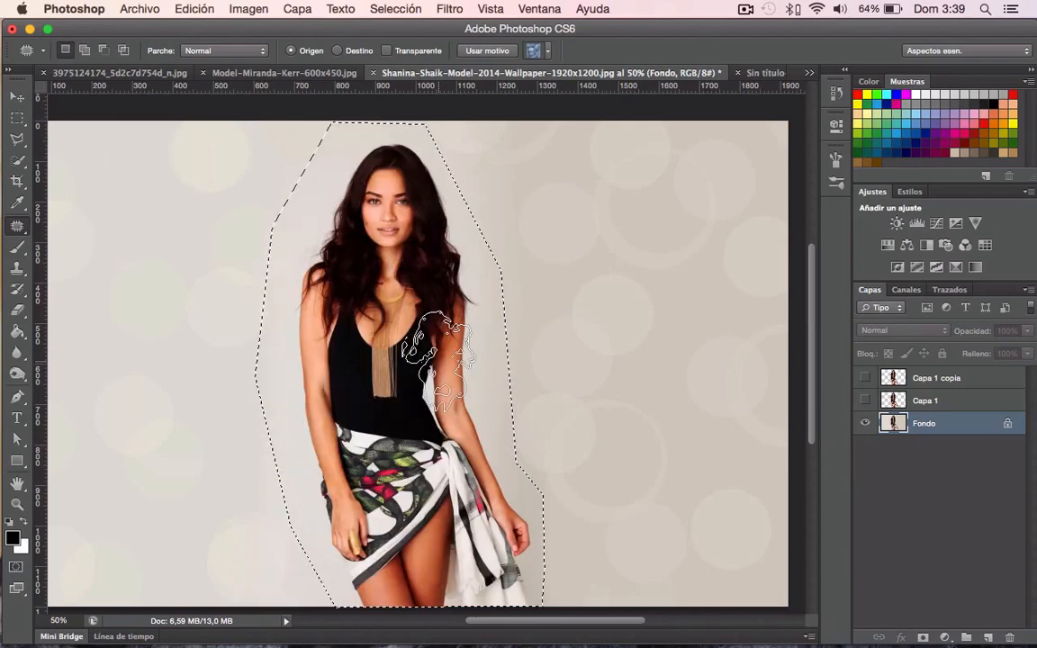
# Remove the woman from the Fondo layer by filling the selection with Según el contenido at 100% opacity
pyautogui.click(195, 9)
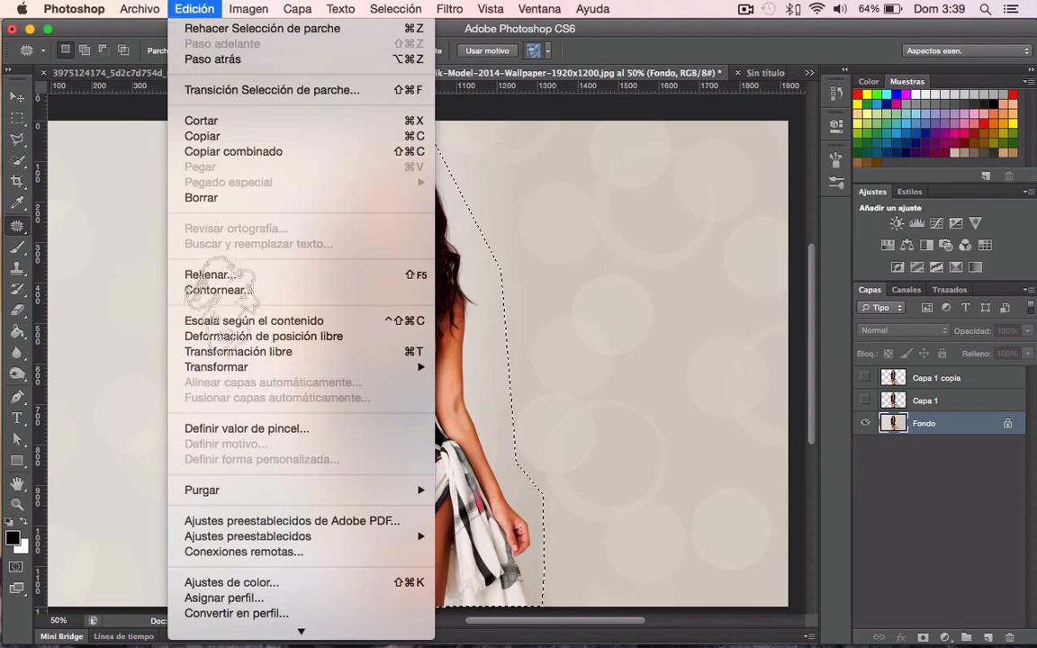
pyautogui.click(211, 275)
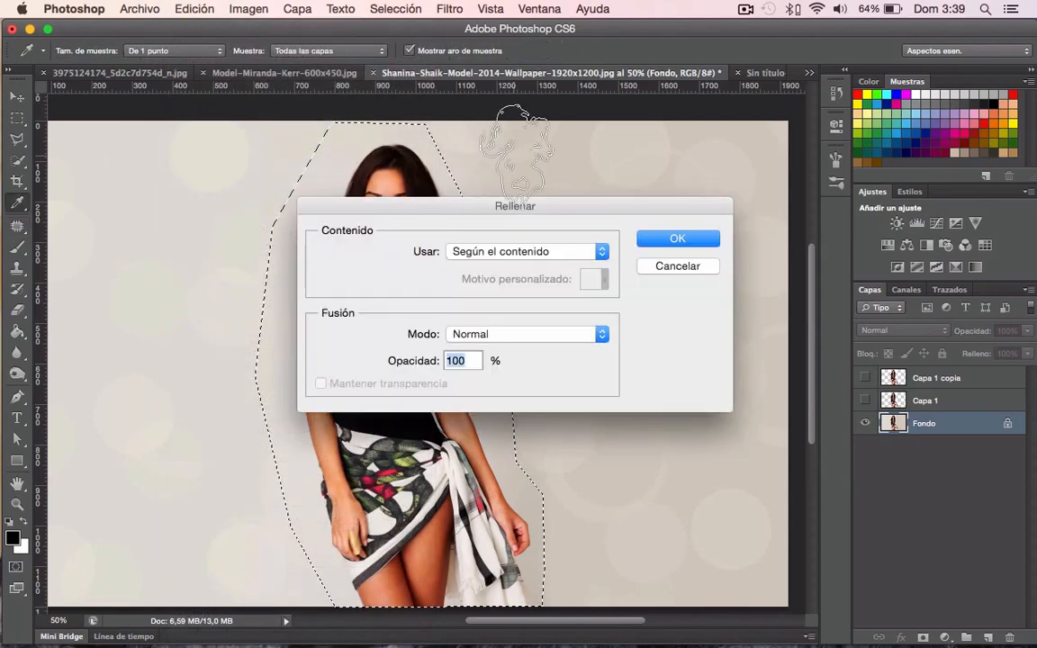
pyautogui.click(675, 238)
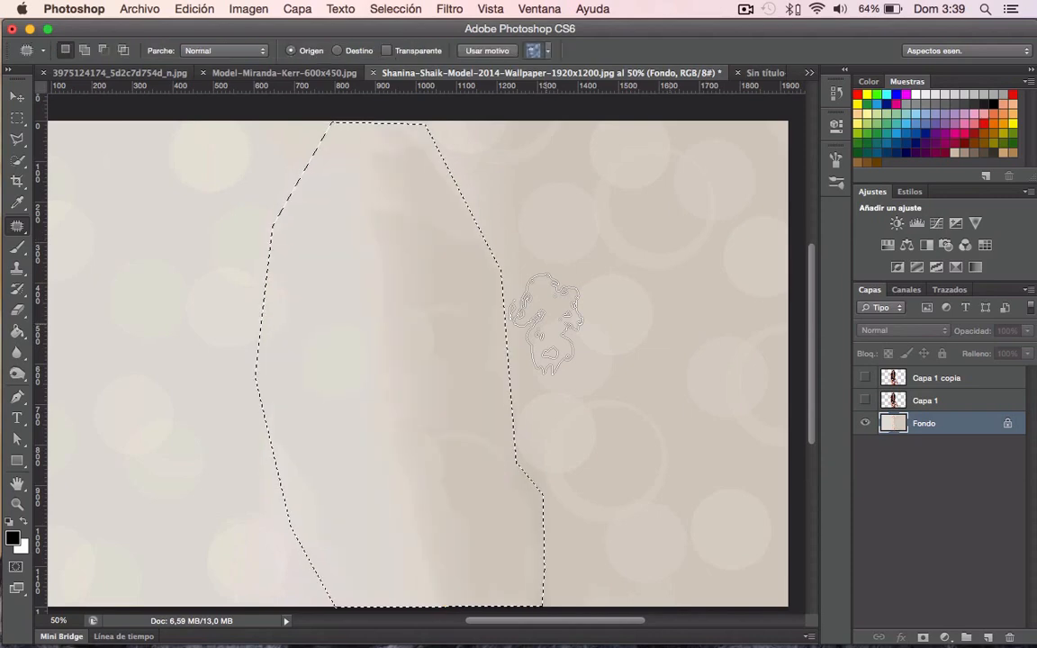
# Switch to Model-Miranda-Kerr-600x450.jpg and select the whole woman with the Quick Selection tool
pyautogui.click(290, 72)
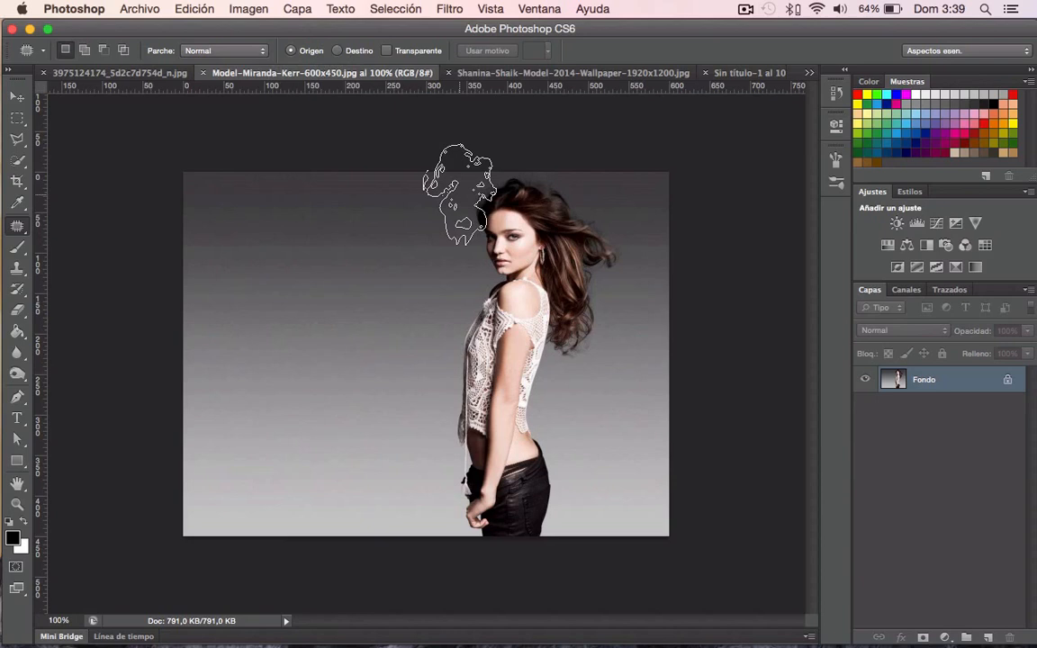
pyautogui.click(17, 160)
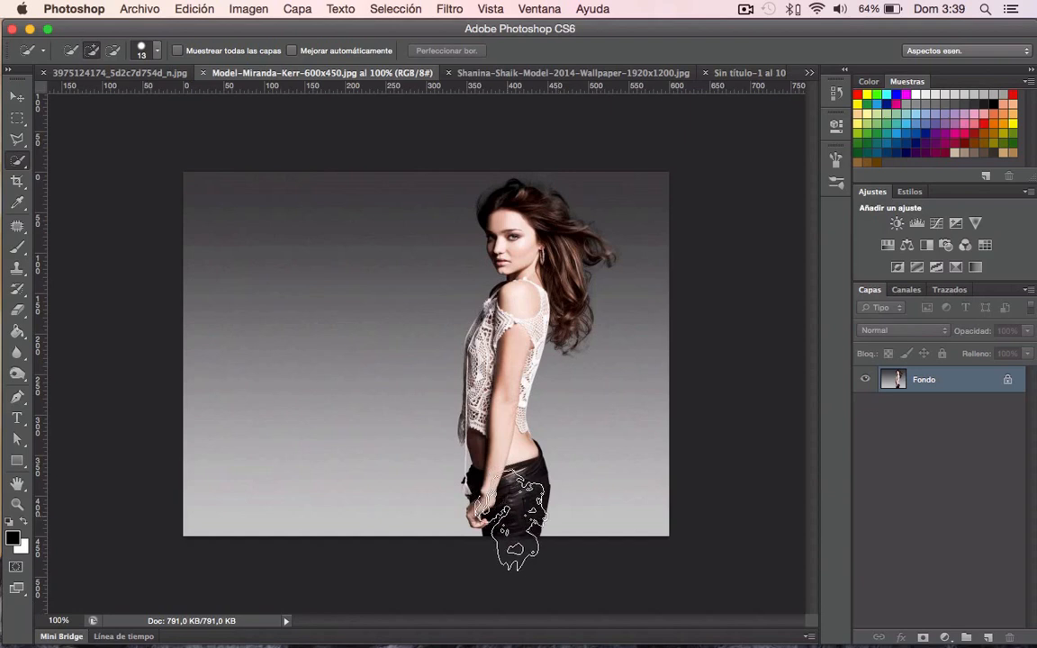
pyautogui.moveTo(498, 521)
pyautogui.mouseDown()
pyautogui.moveTo(520, 526)
pyautogui.moveTo(504, 360)
pyautogui.moveTo(512, 324)
pyautogui.moveTo(525, 285)
pyautogui.moveTo(540, 310)
pyautogui.moveTo(547, 256)
pyautogui.moveTo(572, 248)
pyautogui.moveTo(522, 193)
pyautogui.moveTo(506, 236)
pyautogui.moveTo(486, 176)
pyautogui.moveTo(468, 162)
pyautogui.moveTo(477, 256)
pyautogui.moveTo(520, 275)
pyautogui.moveTo(493, 297)
pyautogui.mouseUp()
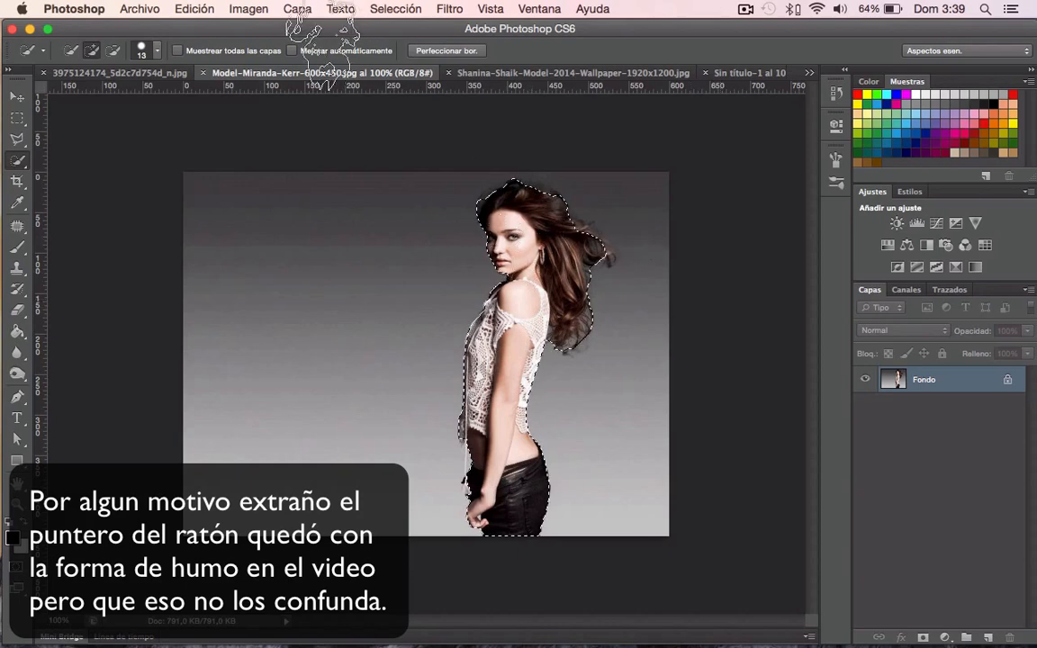
# Refine the selection's edge by brushing around the woman's flowing hair, and output the result as a selection
pyautogui.click(450, 50)
pyautogui.moveTo(711, 93); pyautogui.dragTo(243, 122)
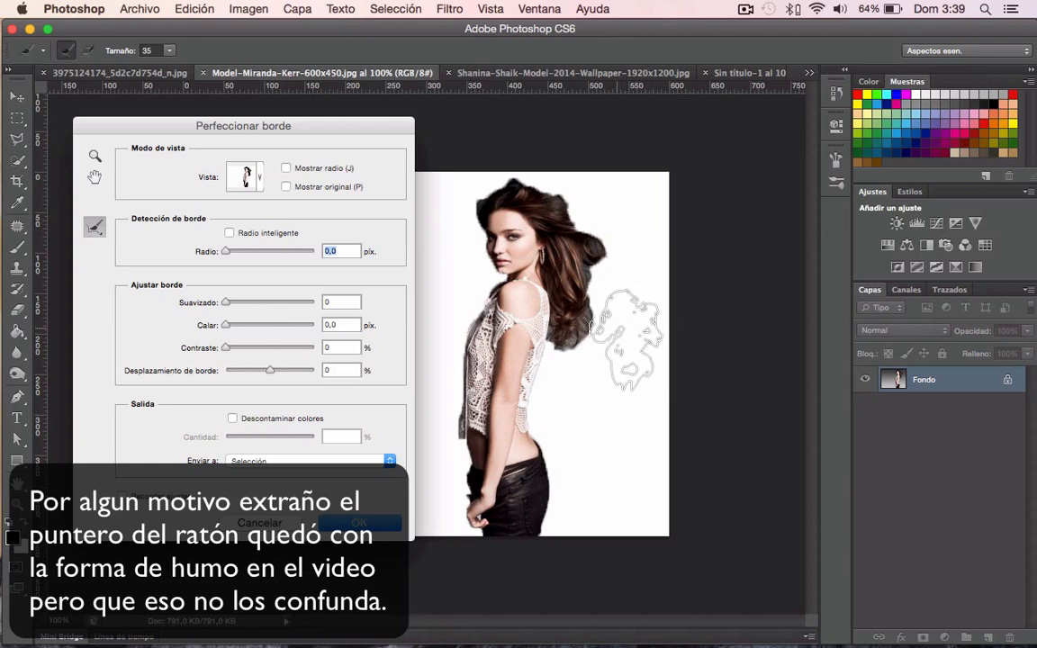
pyautogui.moveTo(552, 333)
pyautogui.mouseDown()
pyautogui.moveTo(576, 353)
pyautogui.moveTo(589, 334)
pyautogui.moveTo(545, 194)
pyautogui.moveTo(558, 191)
pyautogui.moveTo(544, 173)
pyautogui.moveTo(474, 193)
pyautogui.moveTo(483, 201)
pyautogui.mouseUp()
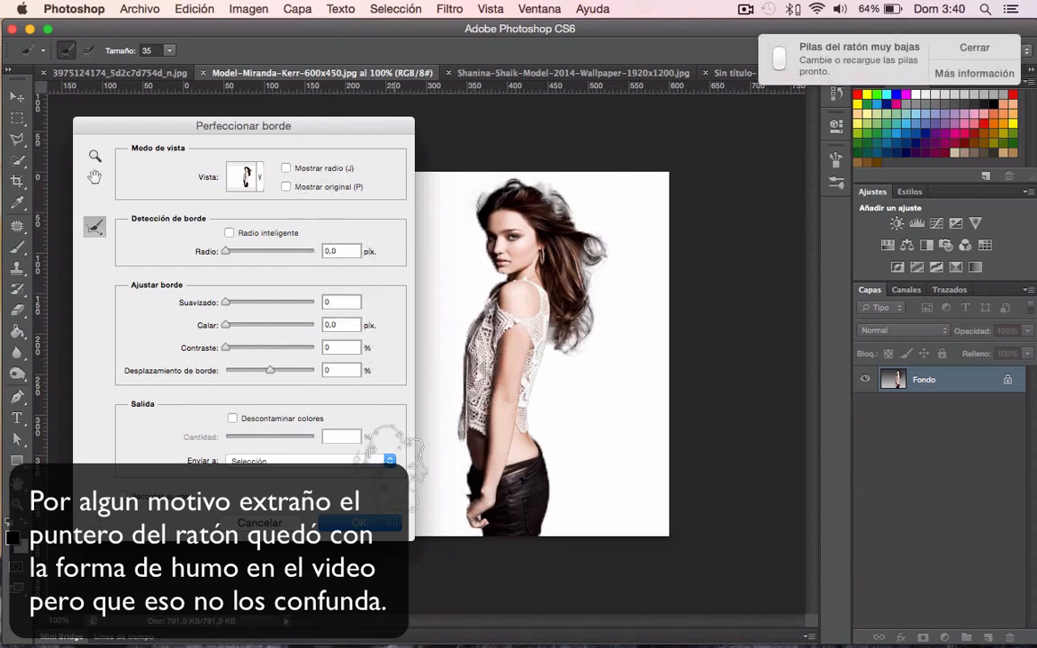
pyautogui.click(373, 527)
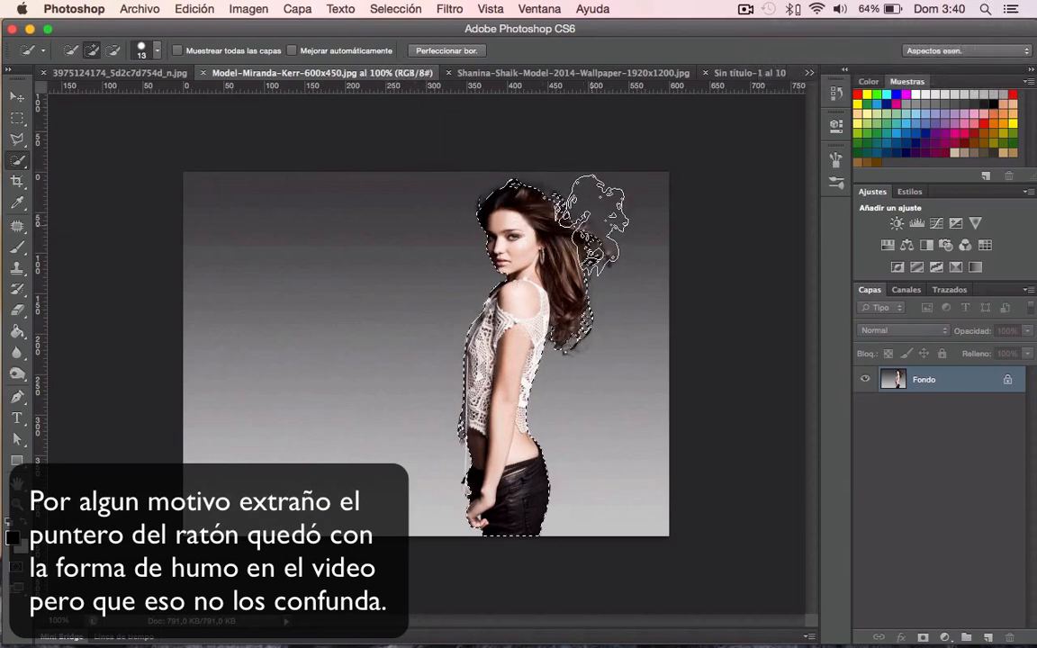
# Copy the selected woman onto two new layers, hide both cutouts, and make the Fondo layer active
pyautogui.hotkey('ctrl', 'j')
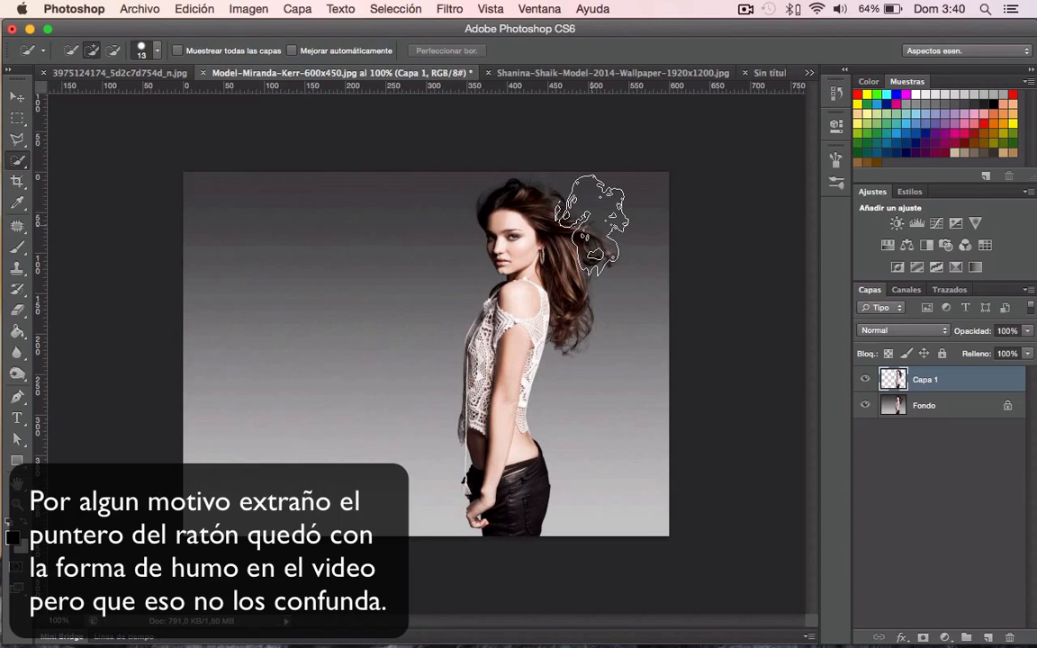
pyautogui.hotkey('ctrl', 'j')
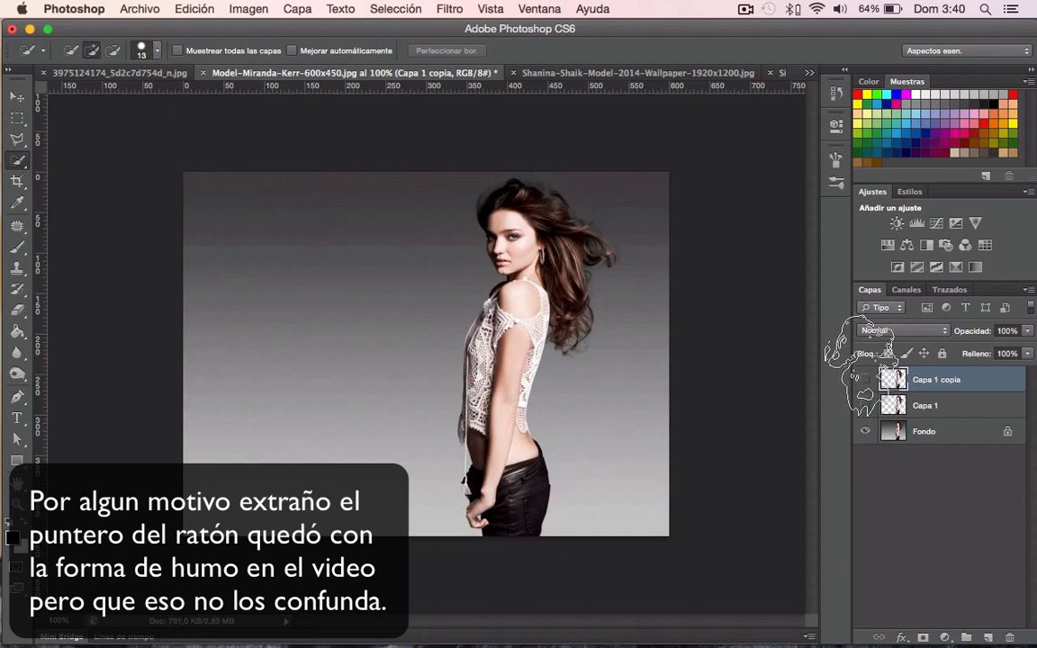
pyautogui.click(938, 433)
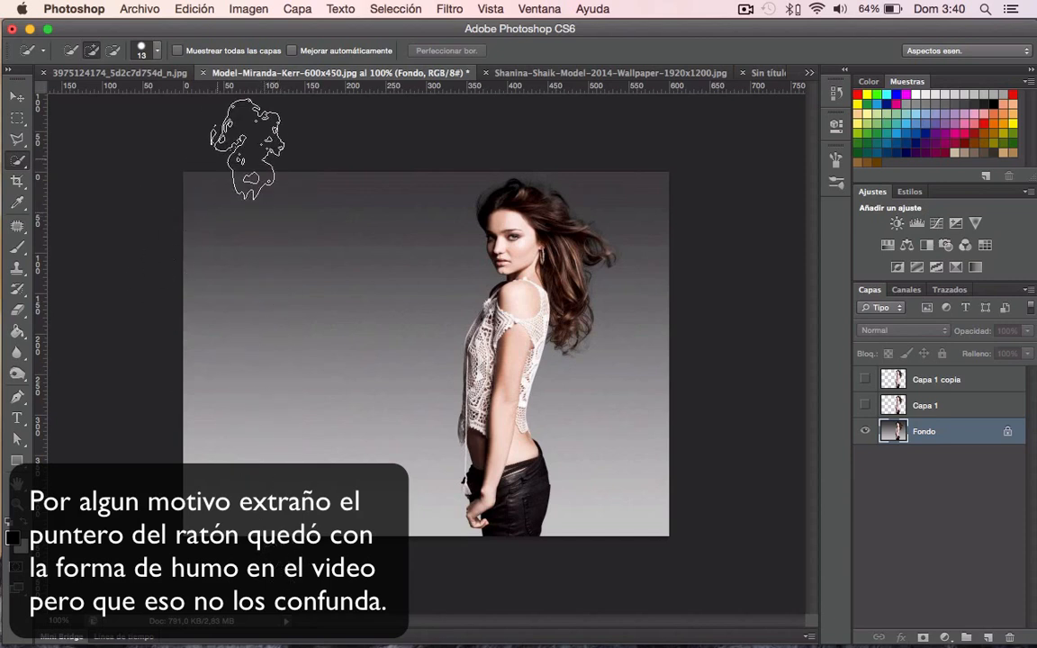
# Select a full-height rectangular strip of the empty gradient background beside the woman on the Fondo layer
pyautogui.click(18, 118)
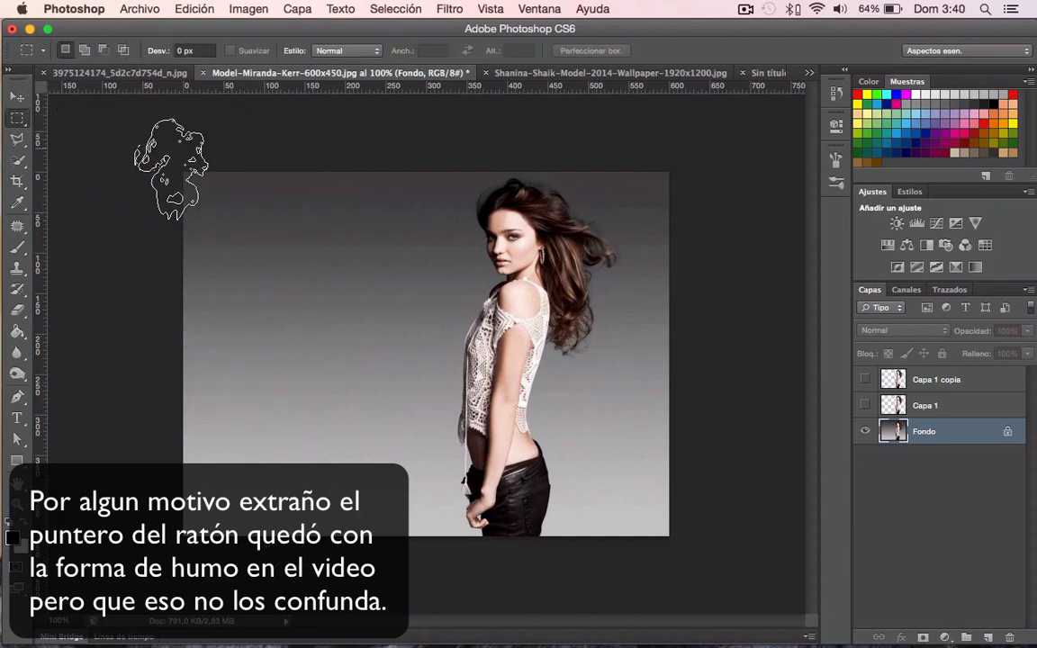
pyautogui.moveTo(200, 171); pyautogui.dragTo(396, 531)
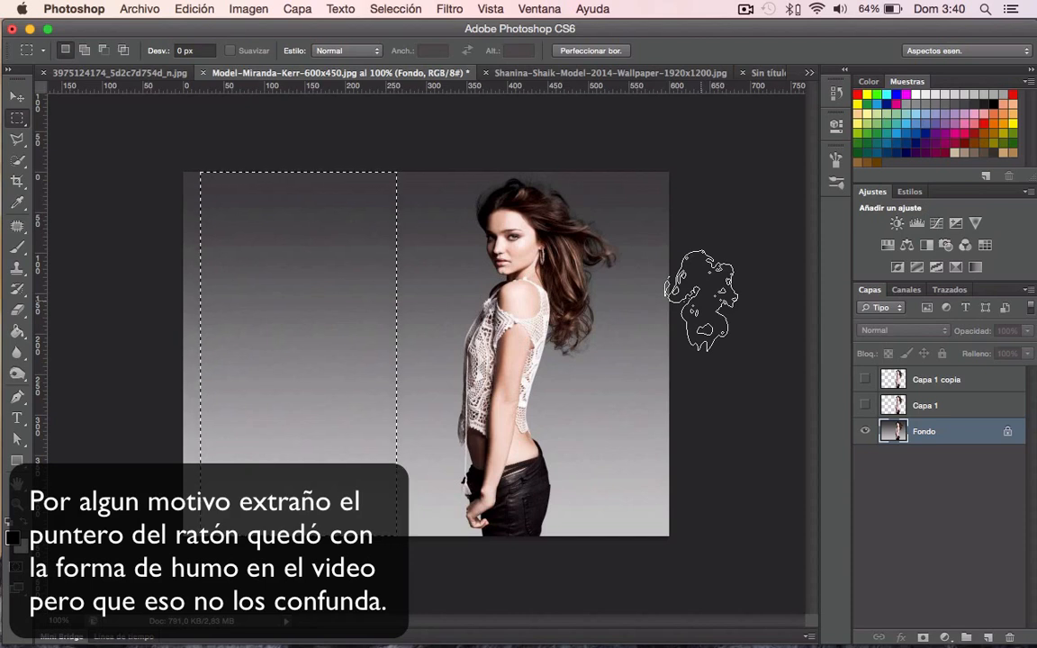
pyautogui.press('super+t')
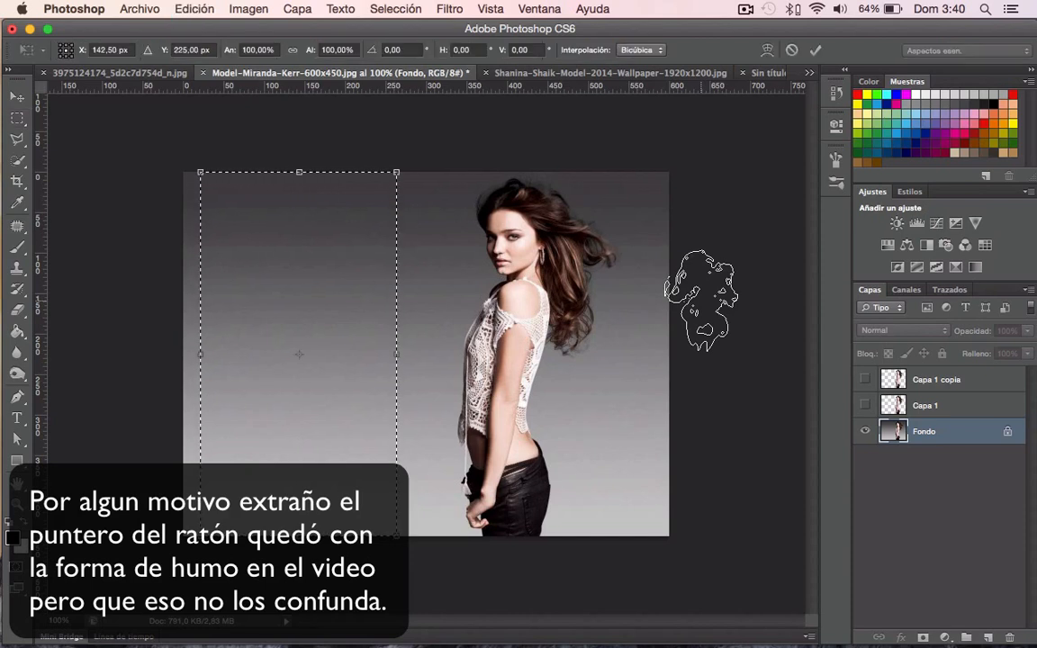
pyautogui.moveTo(396, 354); pyautogui.dragTo(656, 354)
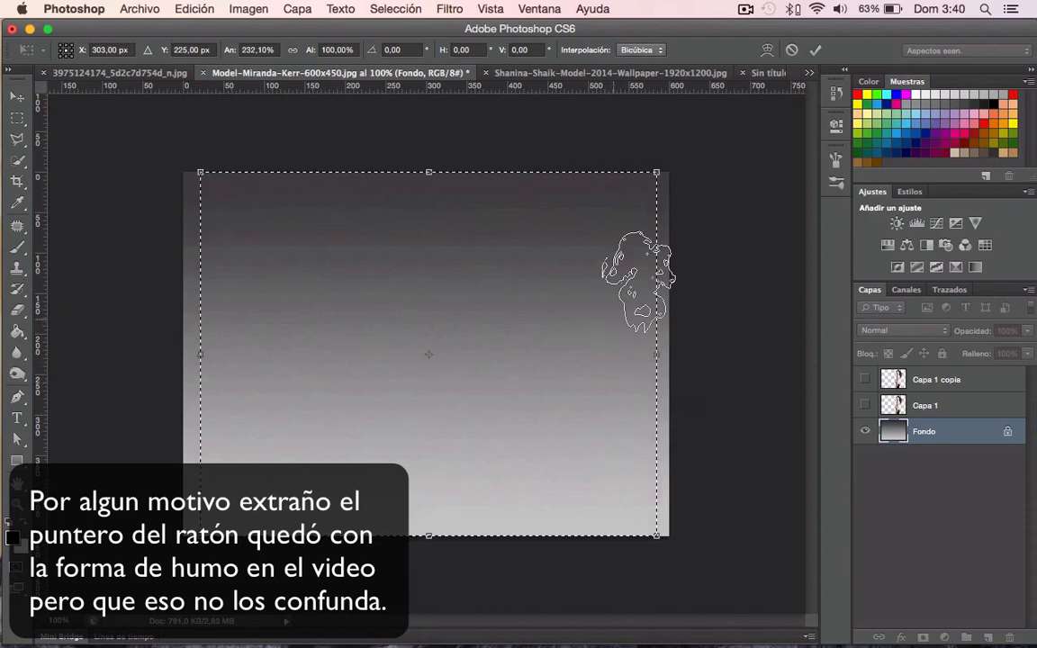
pyautogui.press('Escape')
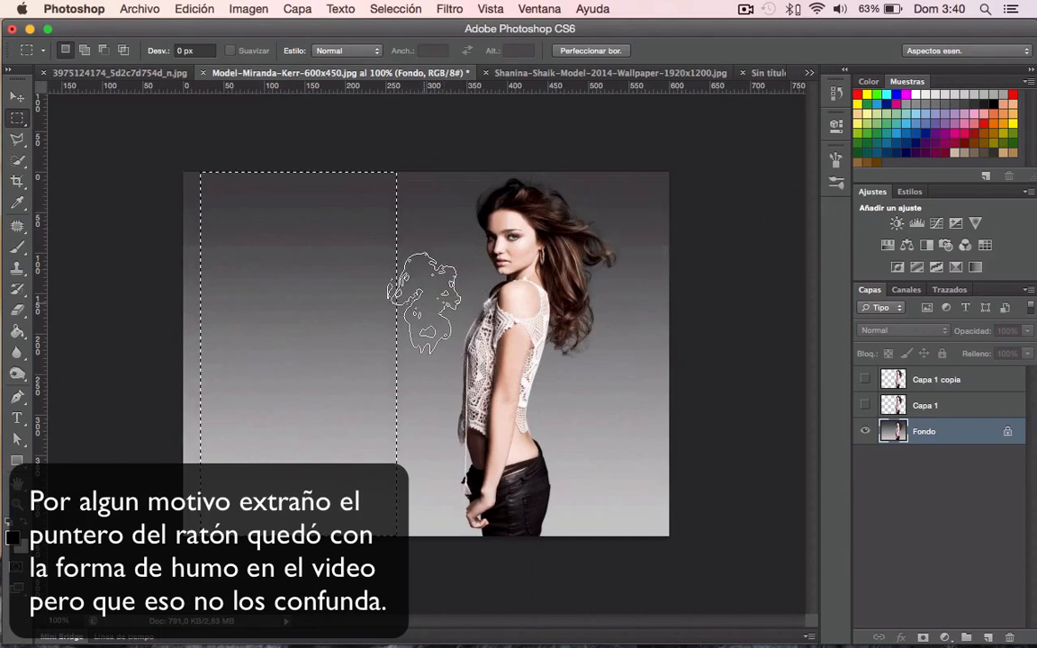
# Try to widen the selected background strip to 102.06% toward the woman, and drop the selection
pyautogui.hotkey('ctrl', 't')
pyautogui.moveTo(397, 354); pyautogui.dragTo(401, 353)
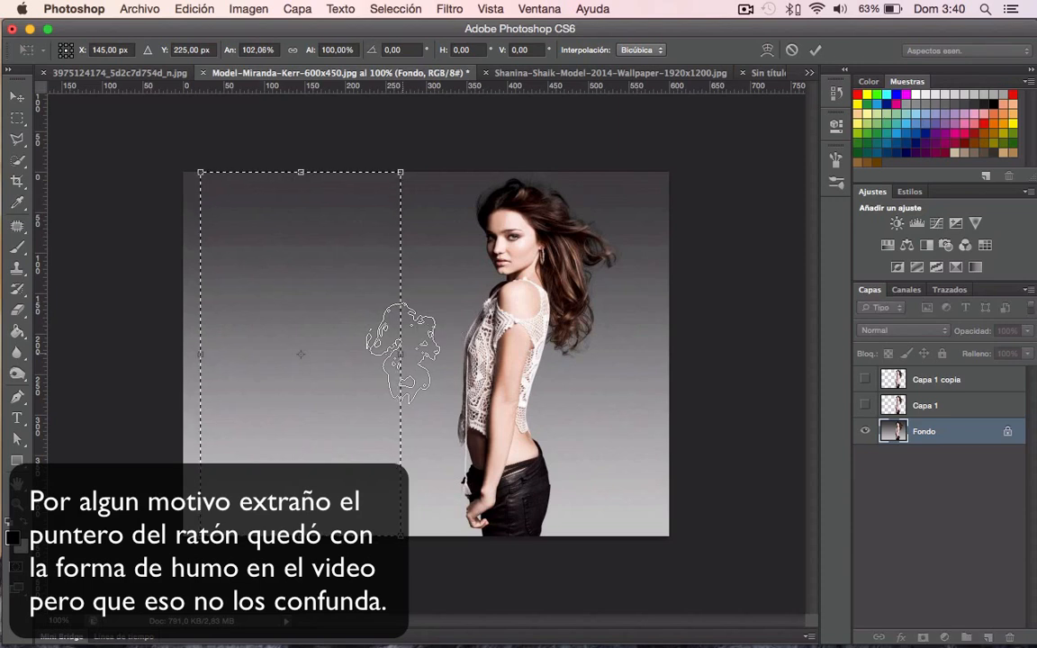
pyautogui.press('Return')
pyautogui.hotkey('ctrl', 'd')
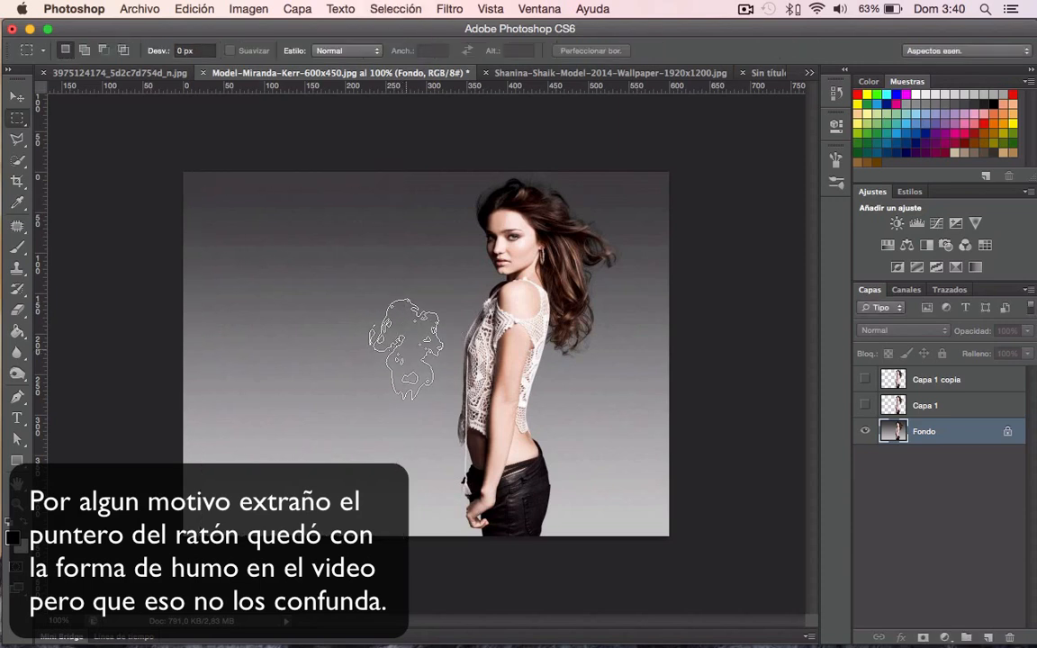
# Stretch a single-column selection from the background's left edge across the whole canvas to cover the woman, and show both cutout layers
pyautogui.click(17, 118)
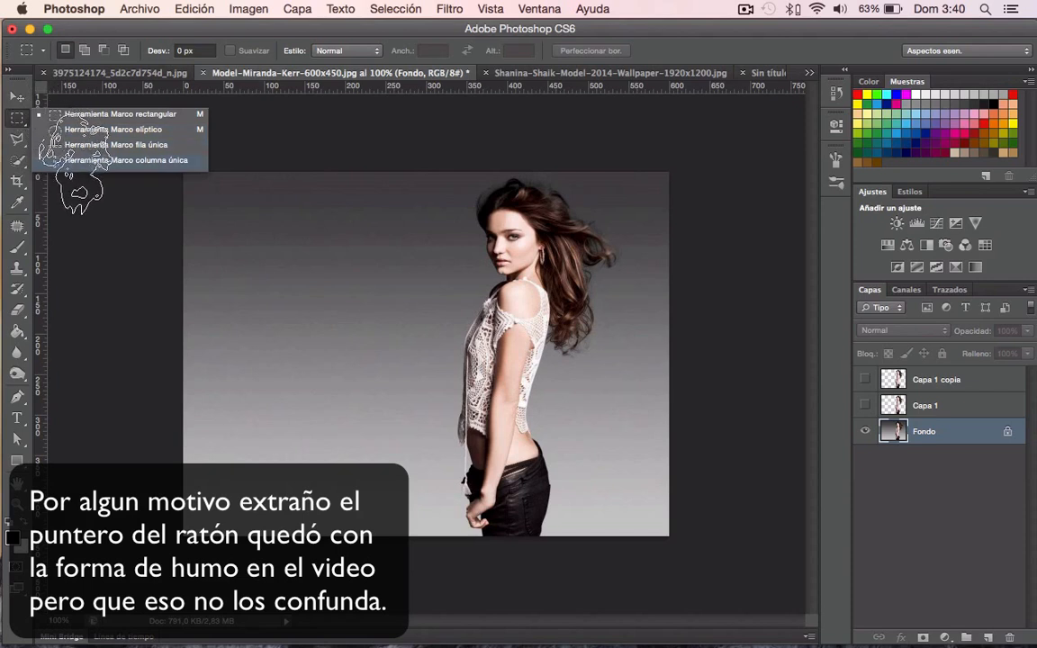
pyautogui.click(81, 161)
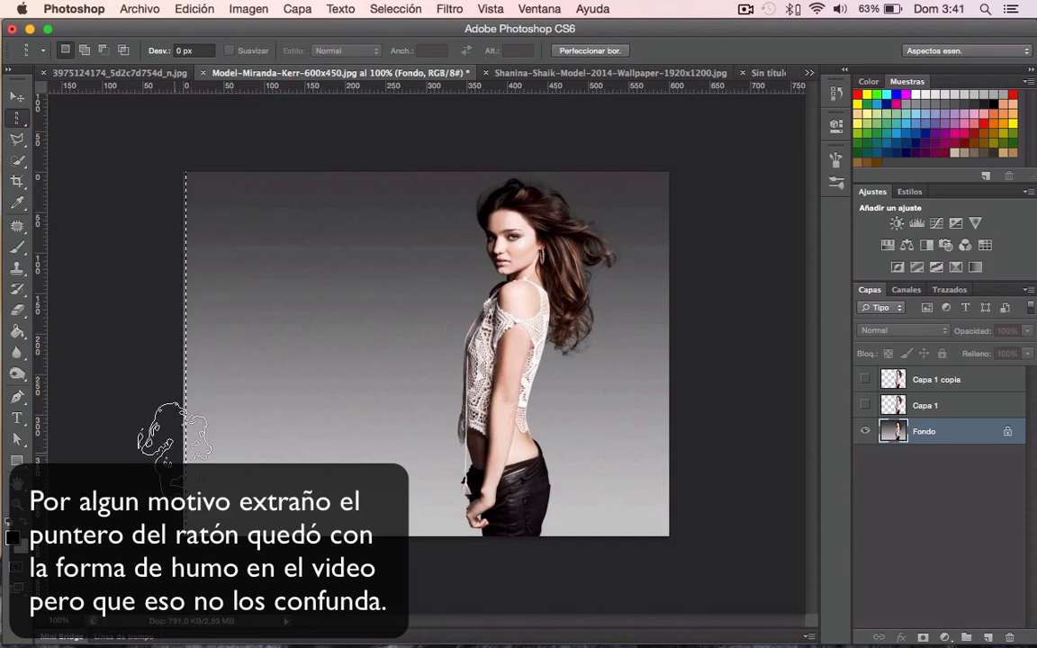
pyautogui.press('super+t')
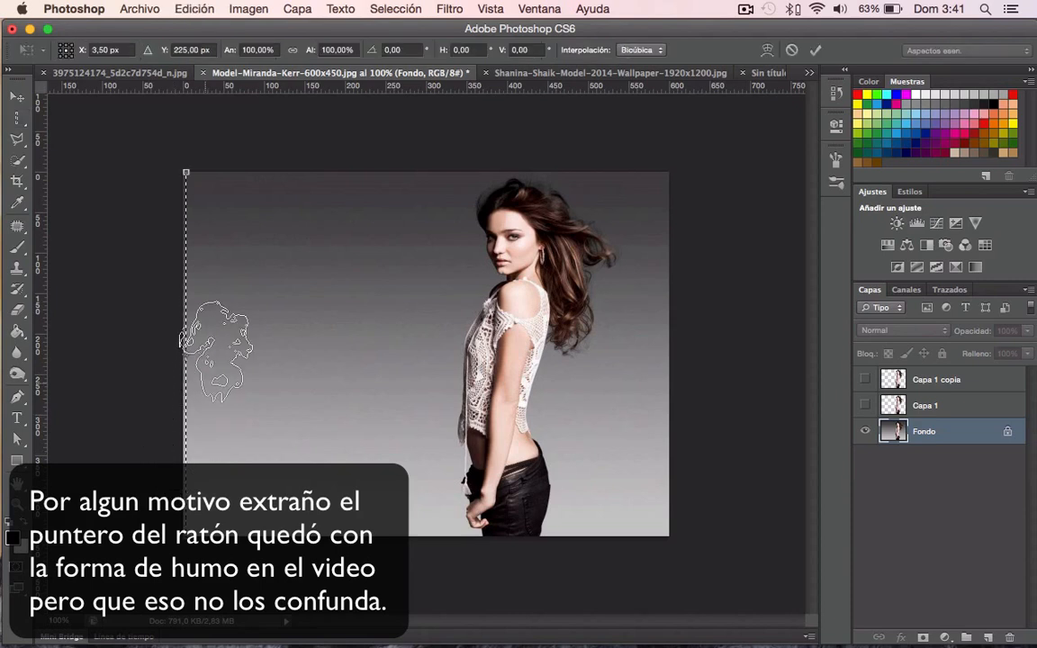
pyautogui.moveTo(216, 336); pyautogui.dragTo(666, 360)
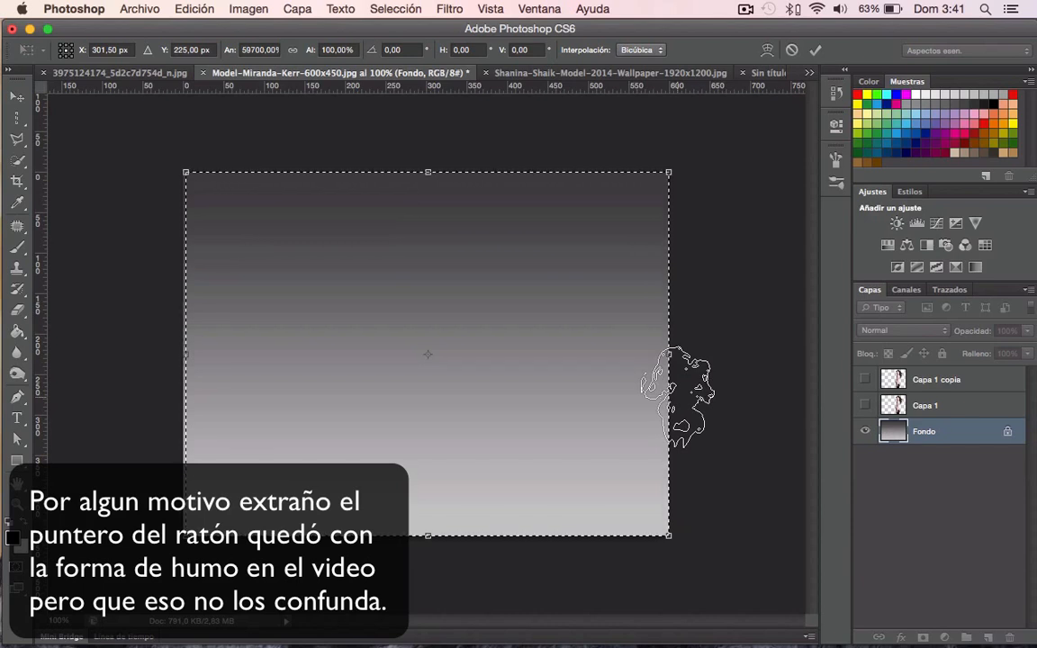
pyautogui.press('Return')
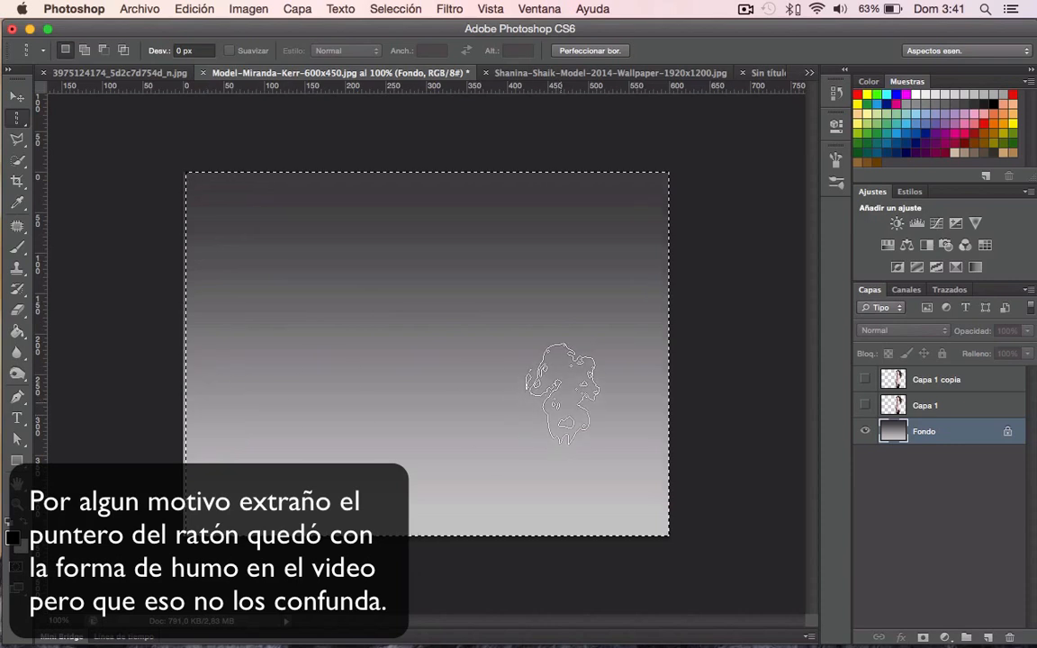
pyautogui.click(864, 379)
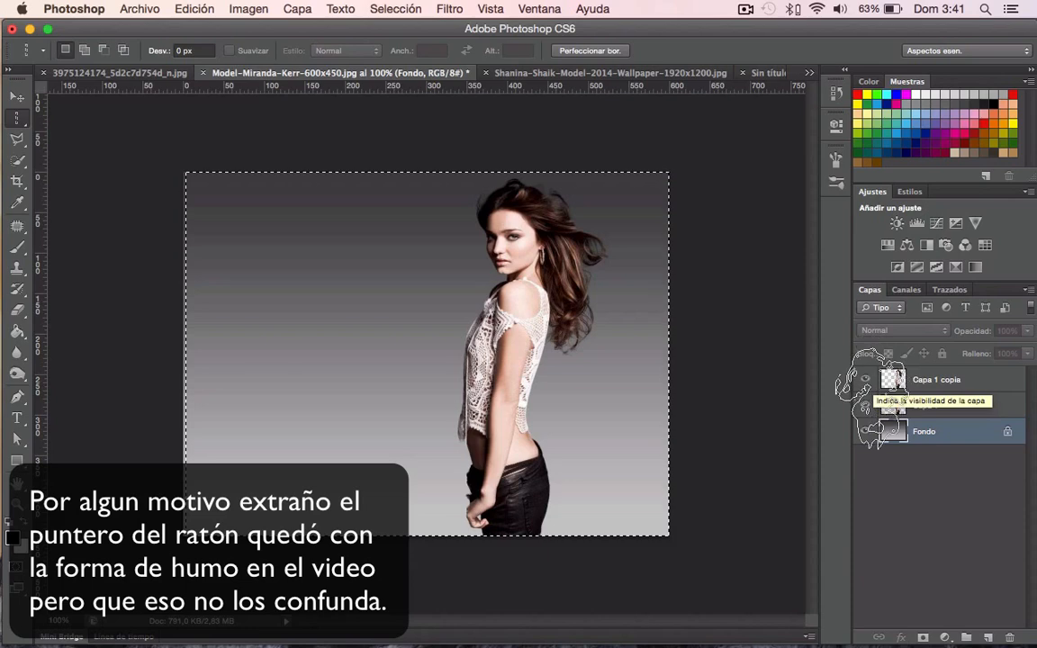
# Close the green smoke image and Model-Miranda-Kerr-600x450.jpg without saving
pyautogui.click(108, 72)
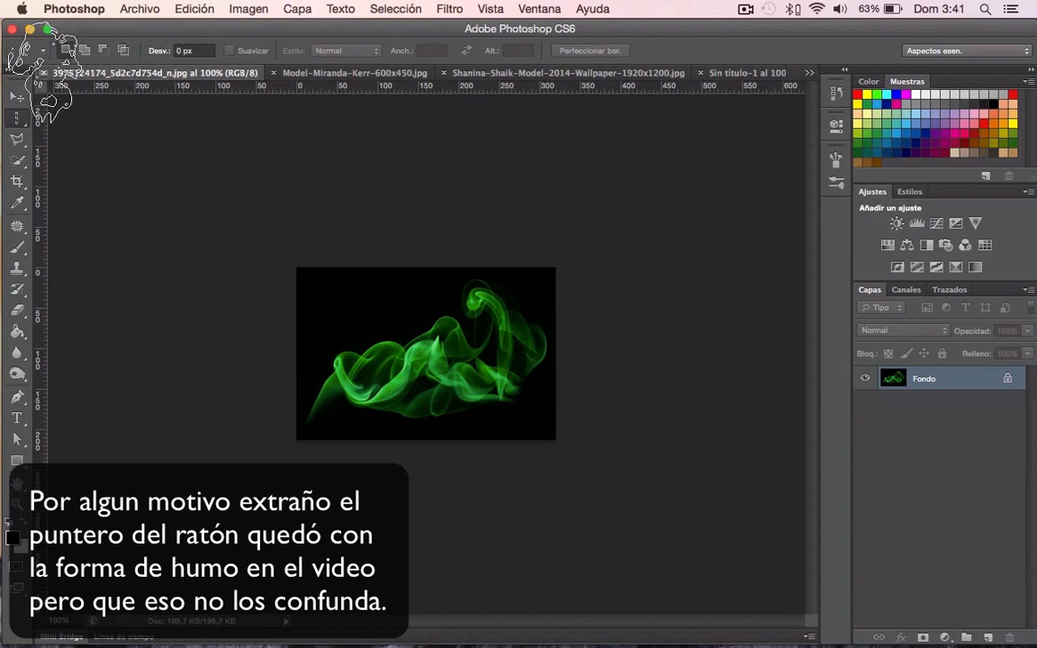
pyautogui.press('super+w')
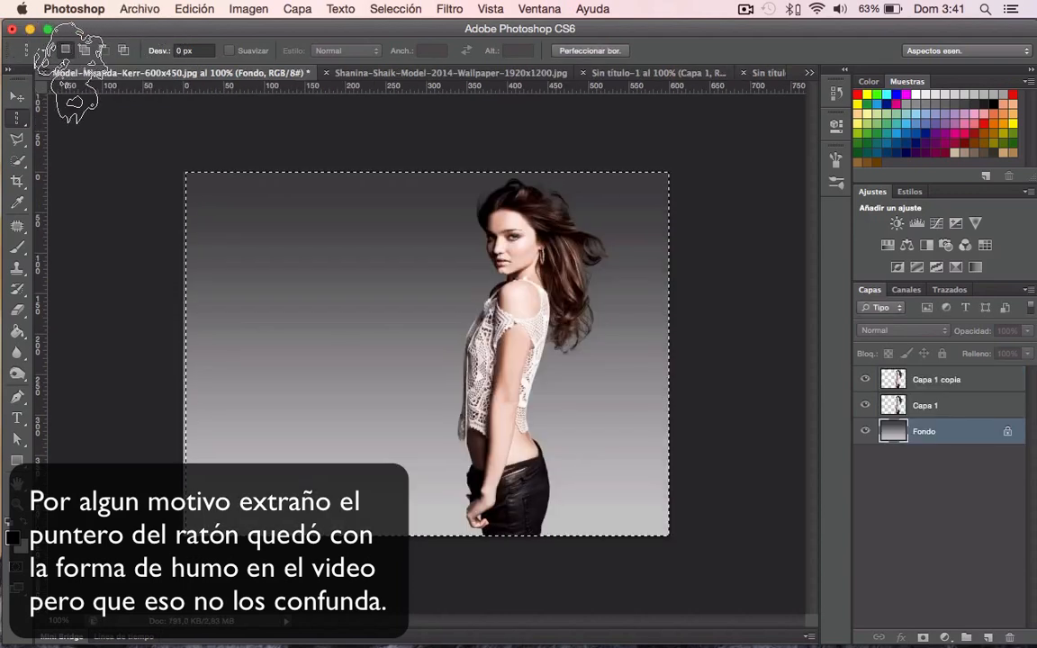
pyautogui.press('super+w')
pyautogui.click(440, 245)
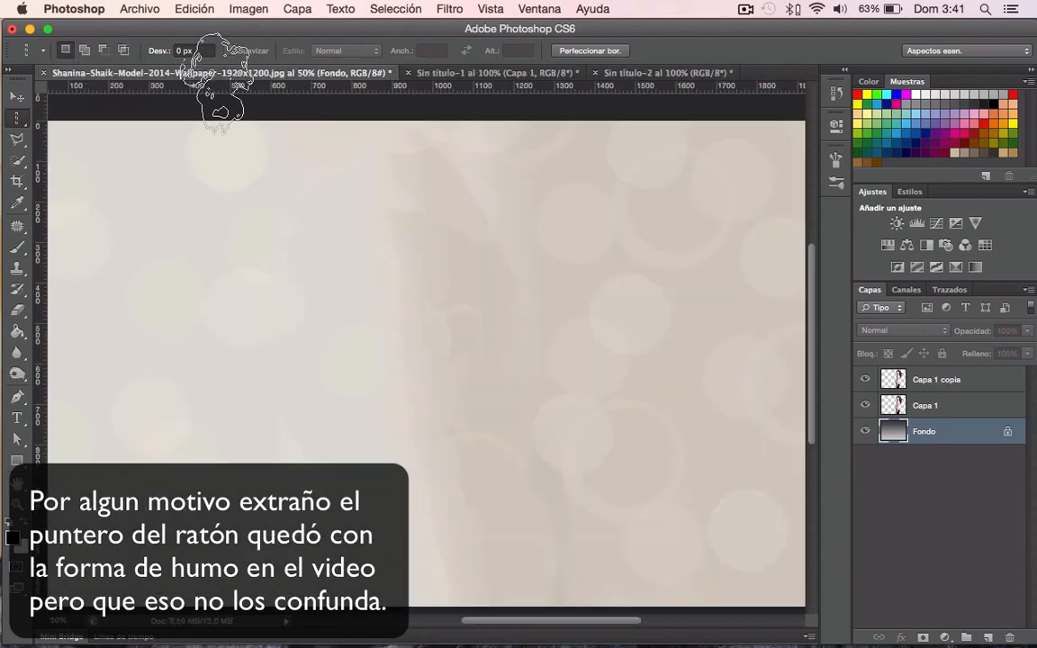
# In Shanina-Shaik-Model-2014-Wallpaper-1920x1200.jpg, show only the Capa 1 cutout with Fondo hidden, and make Capa 1 the active layer
pyautogui.click(463, 73)
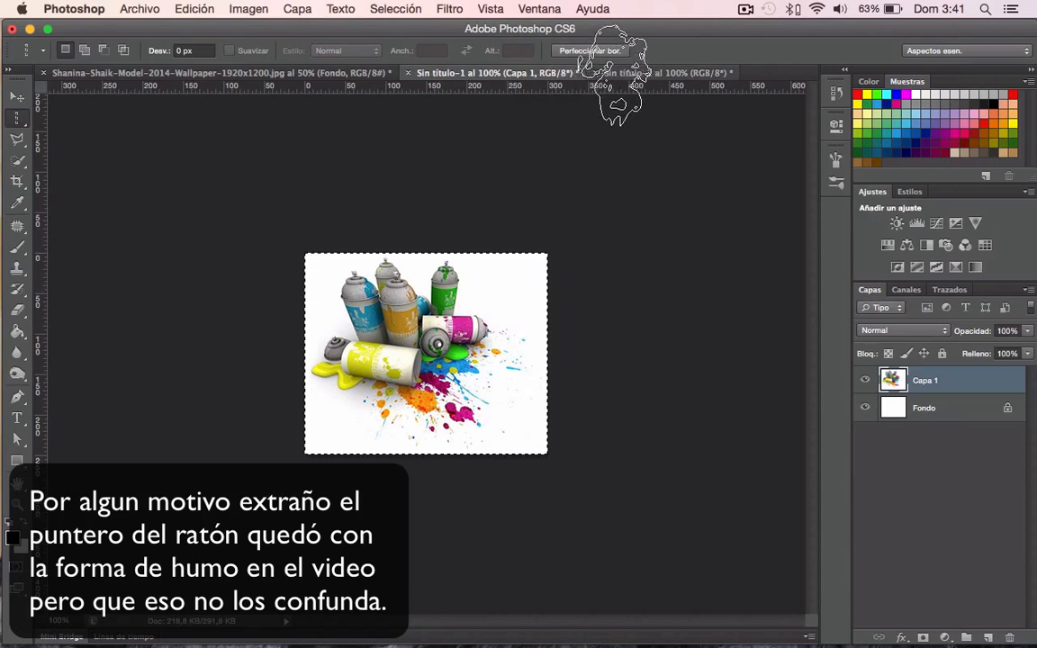
pyautogui.click(252, 72)
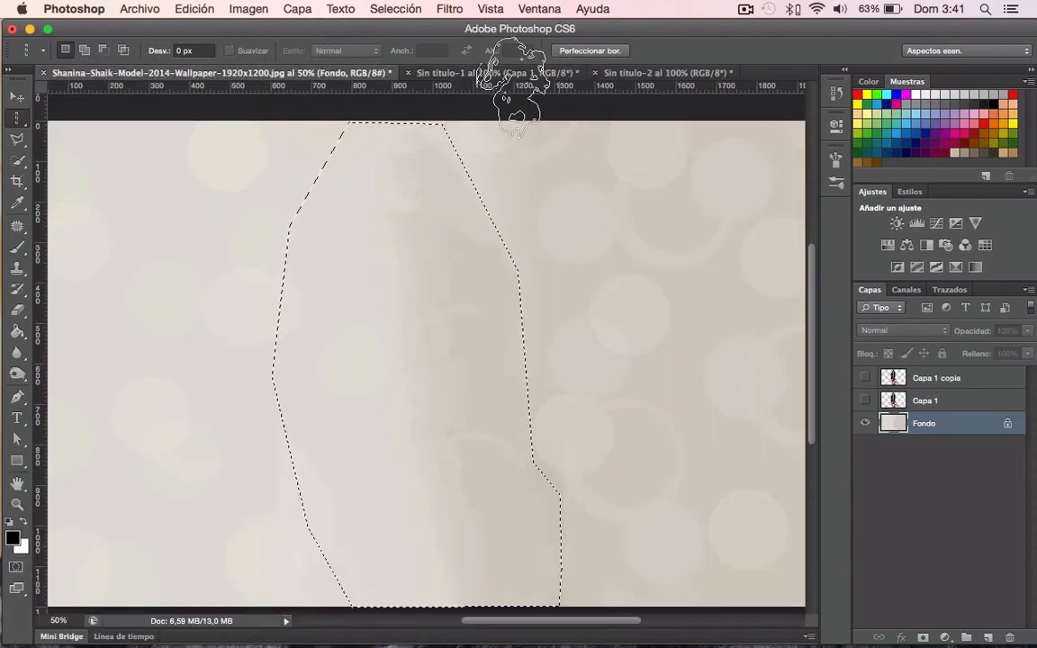
pyautogui.hscroll(-8, 228, 117)
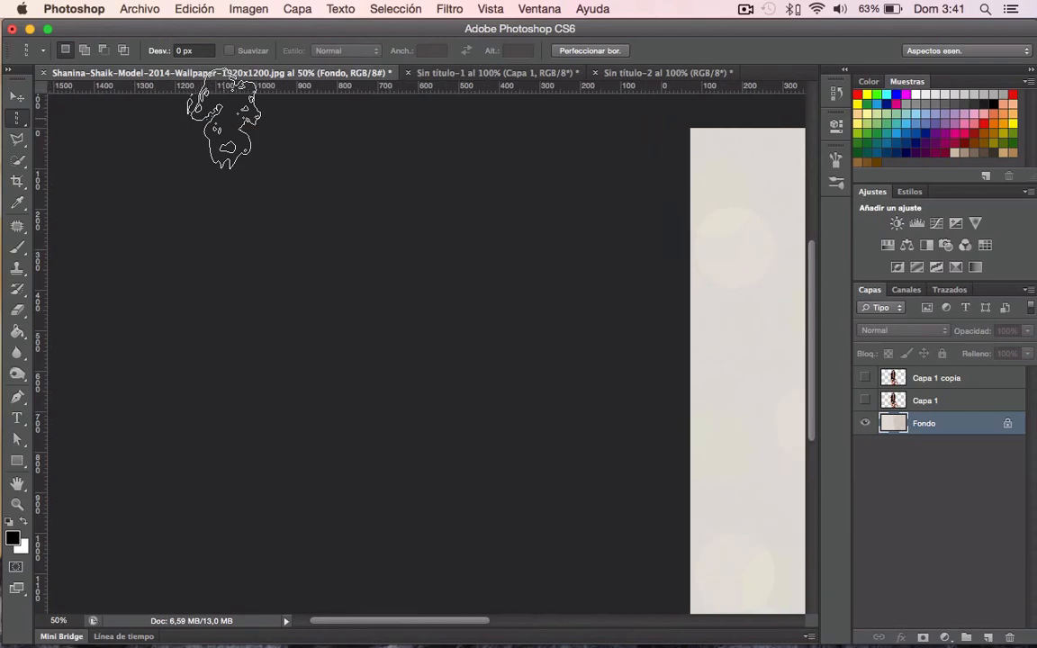
pyautogui.hscroll(8, 225, 117)
pyautogui.hscroll(-2, 225, 117)
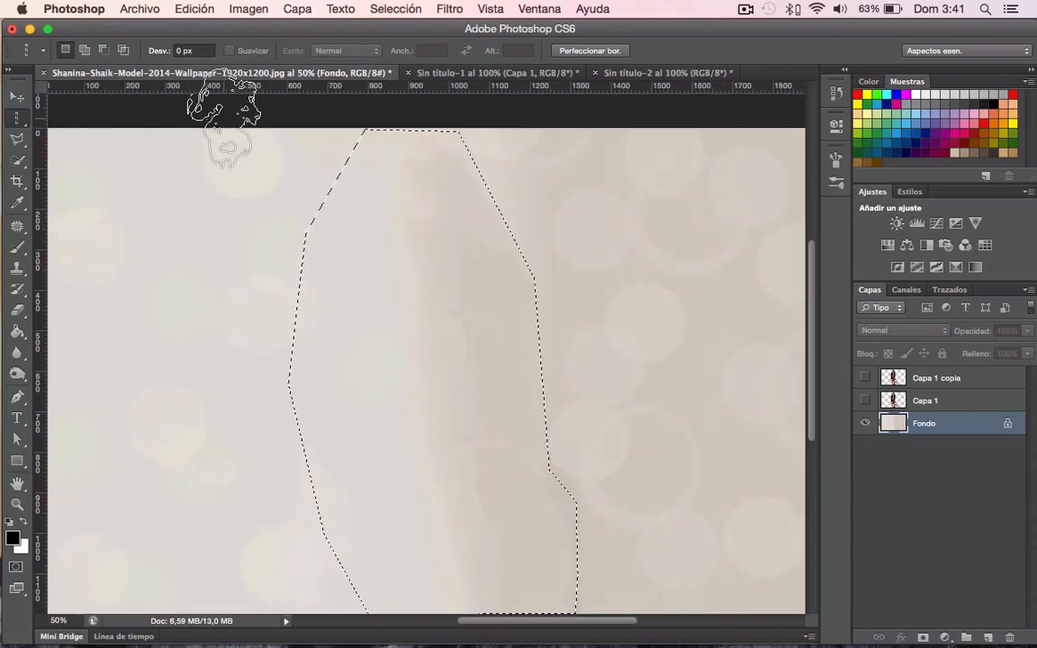
pyautogui.click(866, 378)
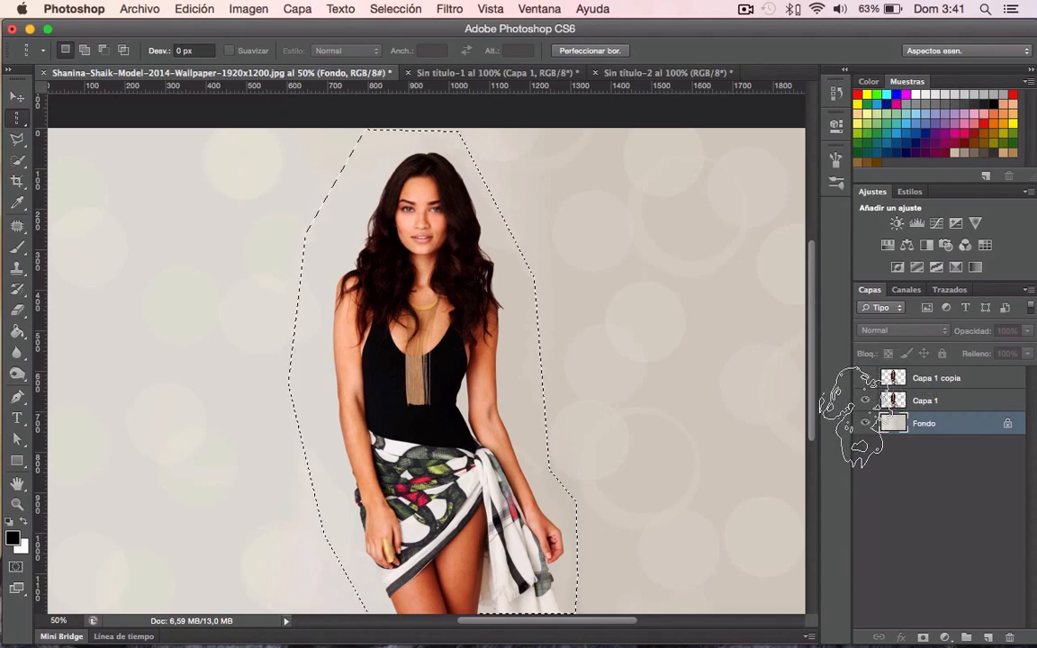
pyautogui.click(865, 423)
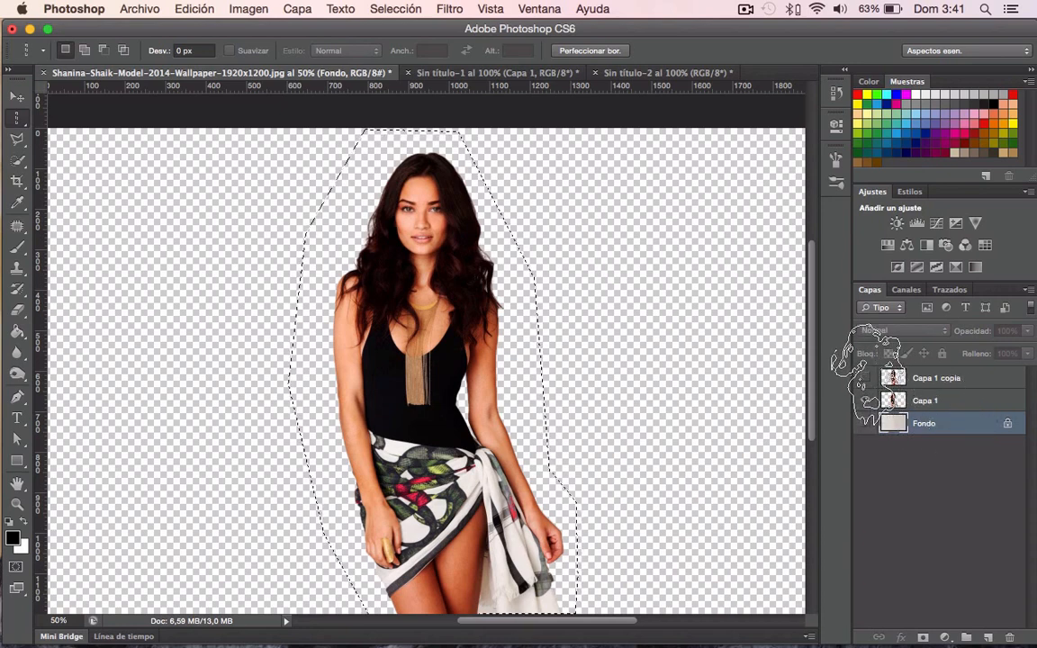
pyautogui.click(936, 401)
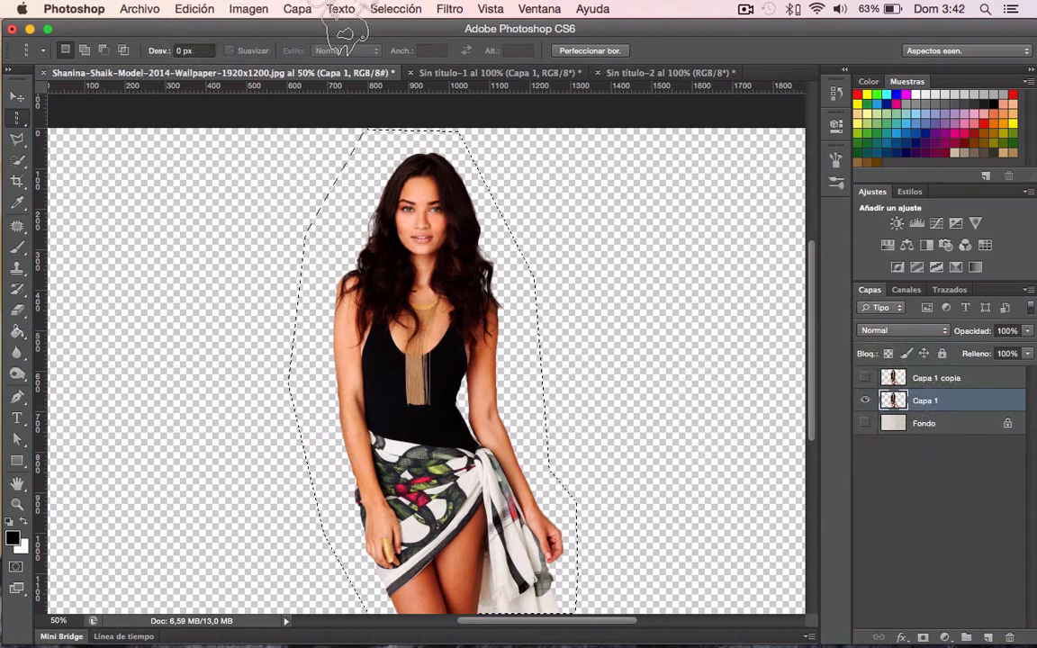
pyautogui.click(449, 9)
pyautogui.click(466, 136)
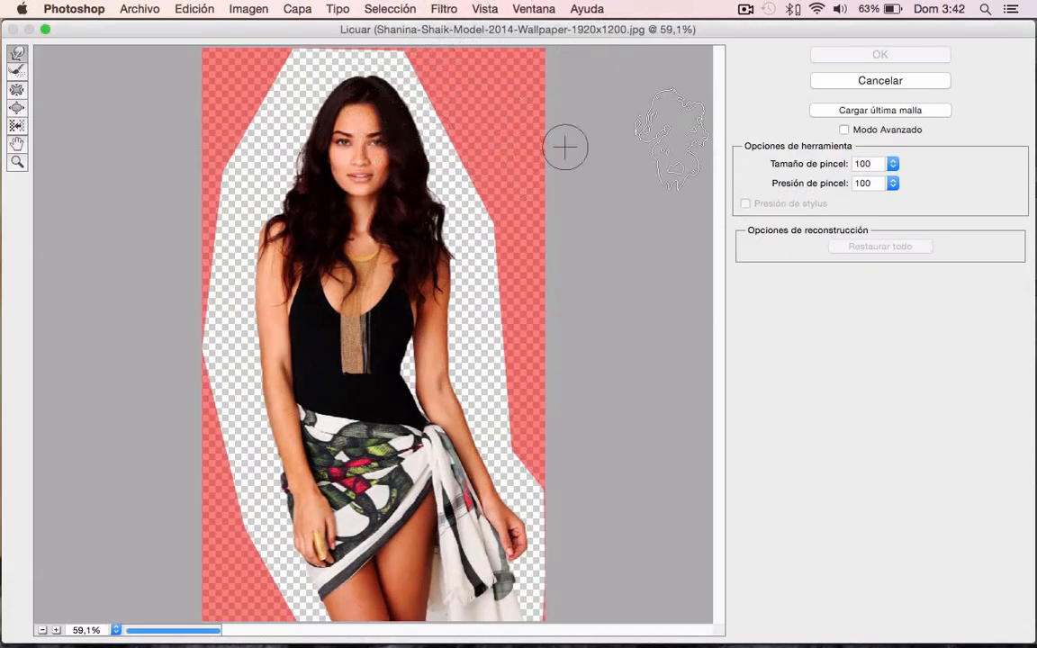
pyautogui.click(868, 80)
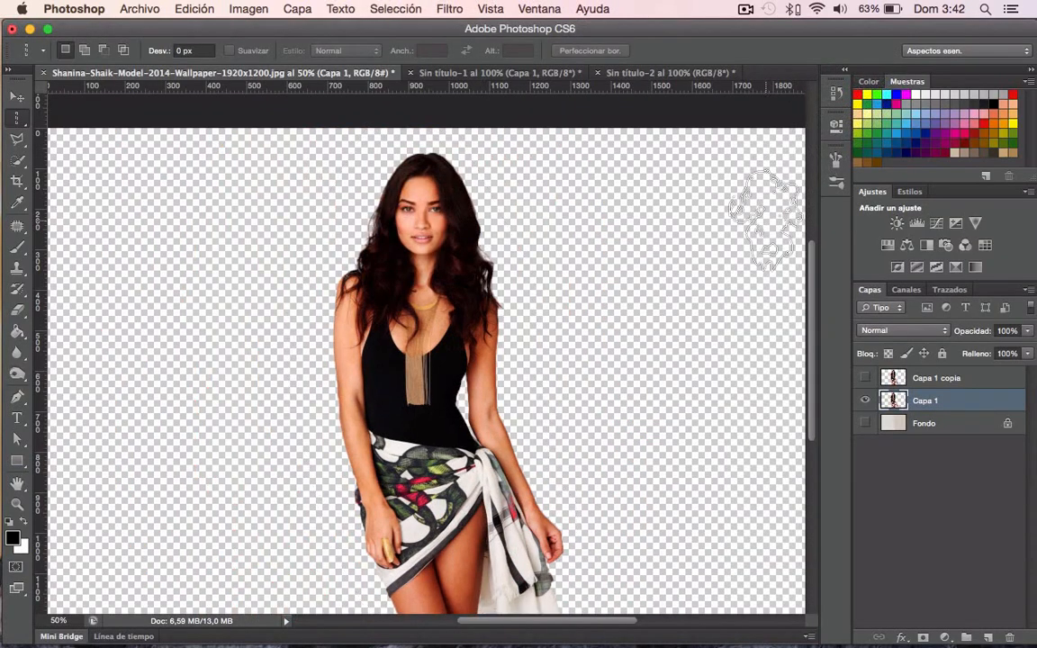
# Open the Liquify filter on Capa 1 with no active selection, and set the brush size to 301
pyautogui.click(396, 9)
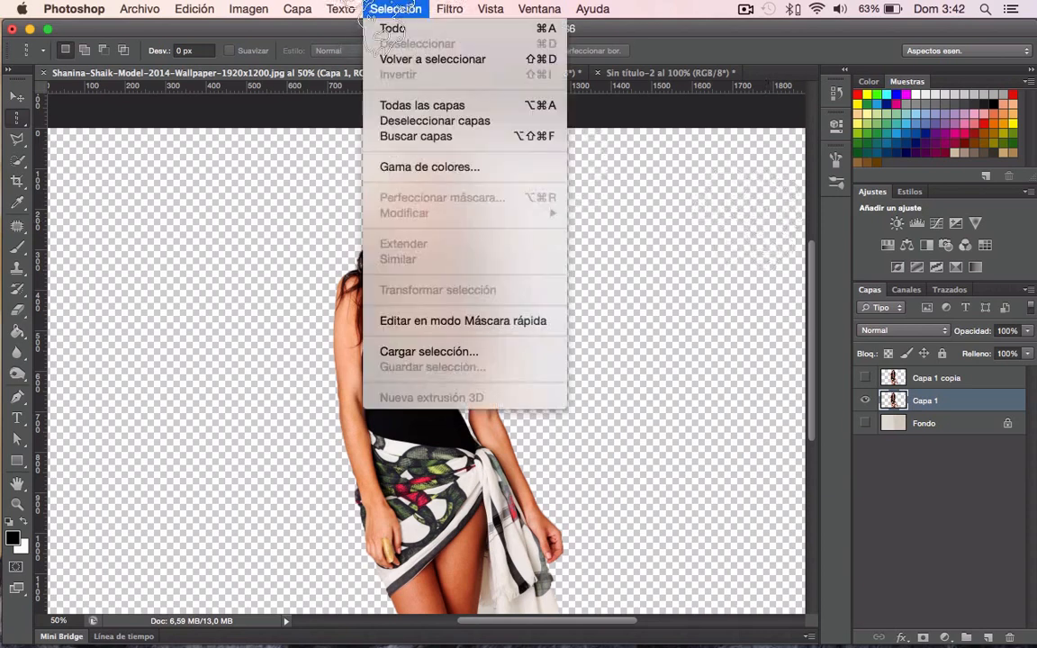
pyautogui.click(706, 40)
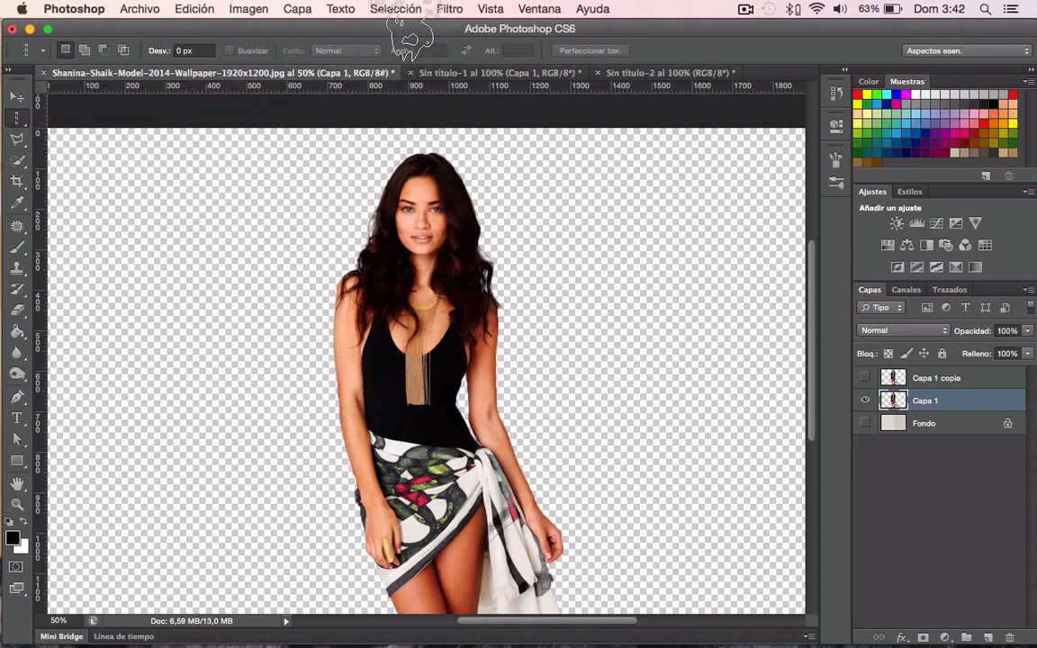
pyautogui.click(449, 9)
pyautogui.click(508, 137)
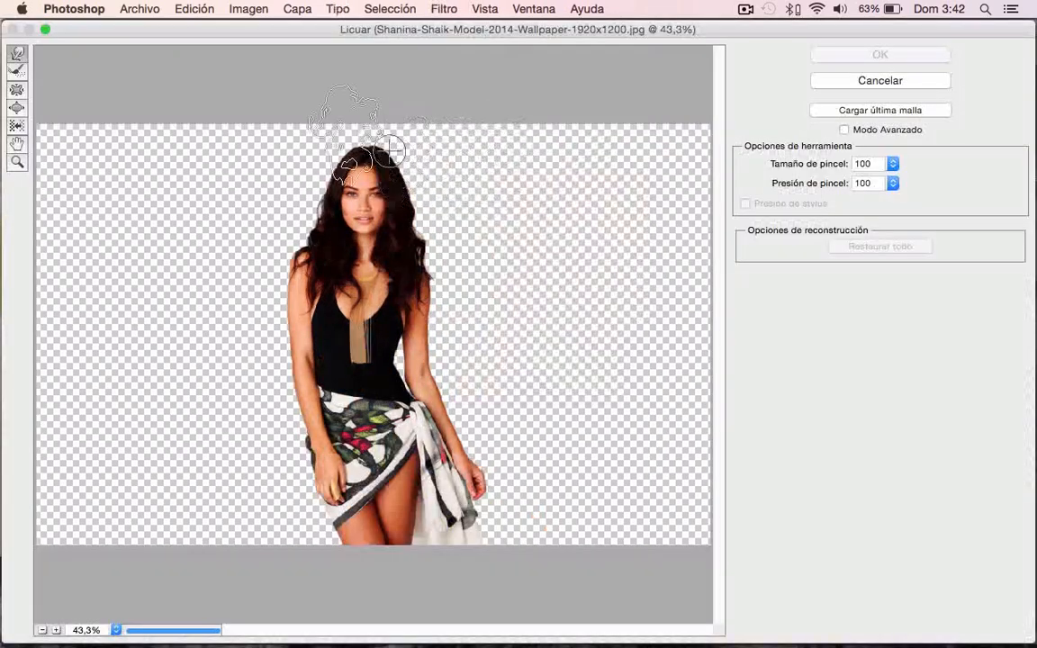
pyautogui.click(892, 163)
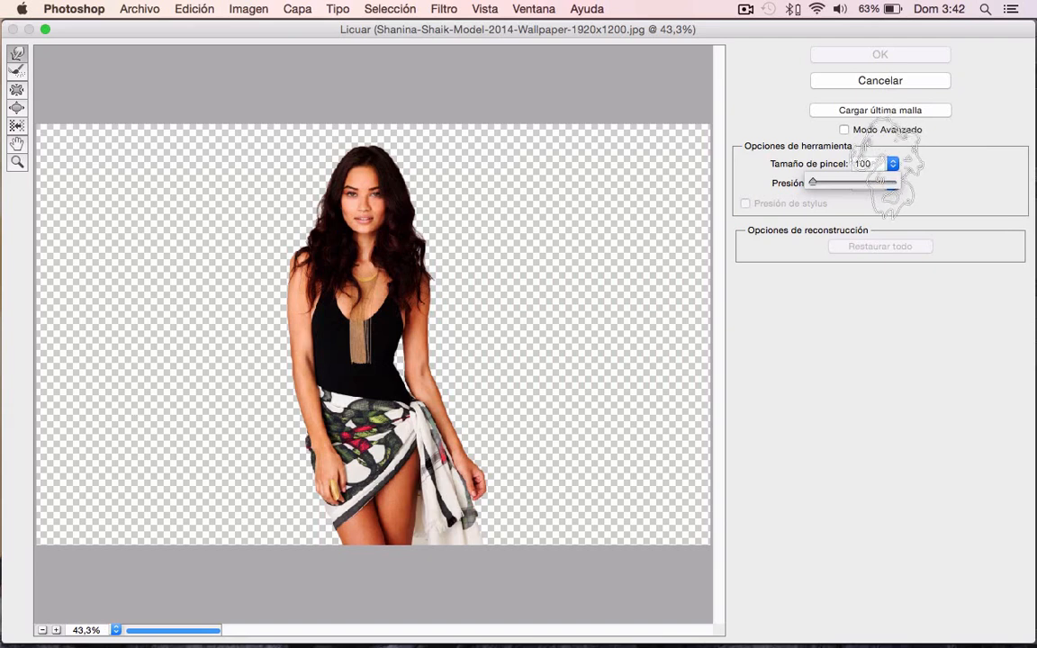
pyautogui.moveTo(812, 182)
pyautogui.mouseDown()
pyautogui.moveTo(837, 182)
pyautogui.moveTo(724, 185)
pyautogui.mouseUp()
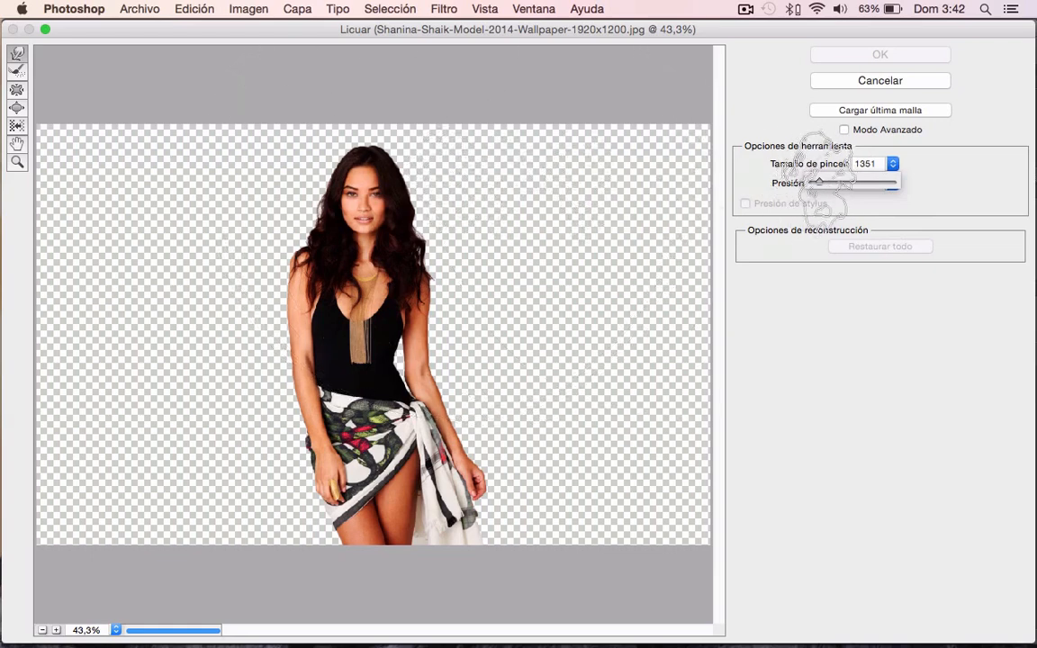
pyautogui.moveTo(816, 182); pyautogui.dragTo(814, 182)
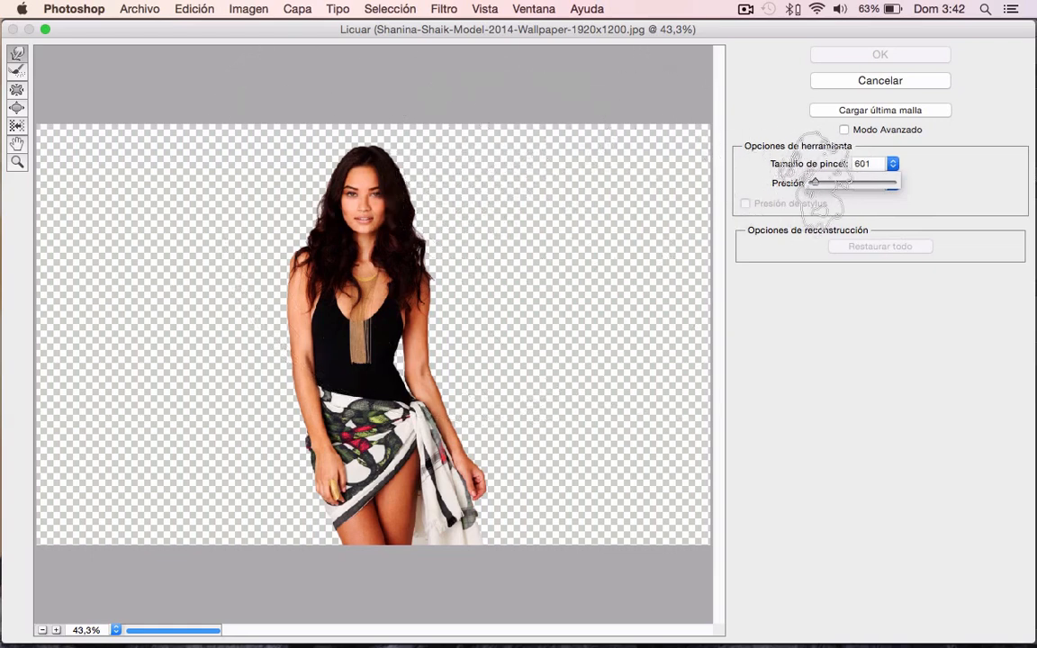
pyautogui.moveTo(815, 182); pyautogui.dragTo(813, 182)
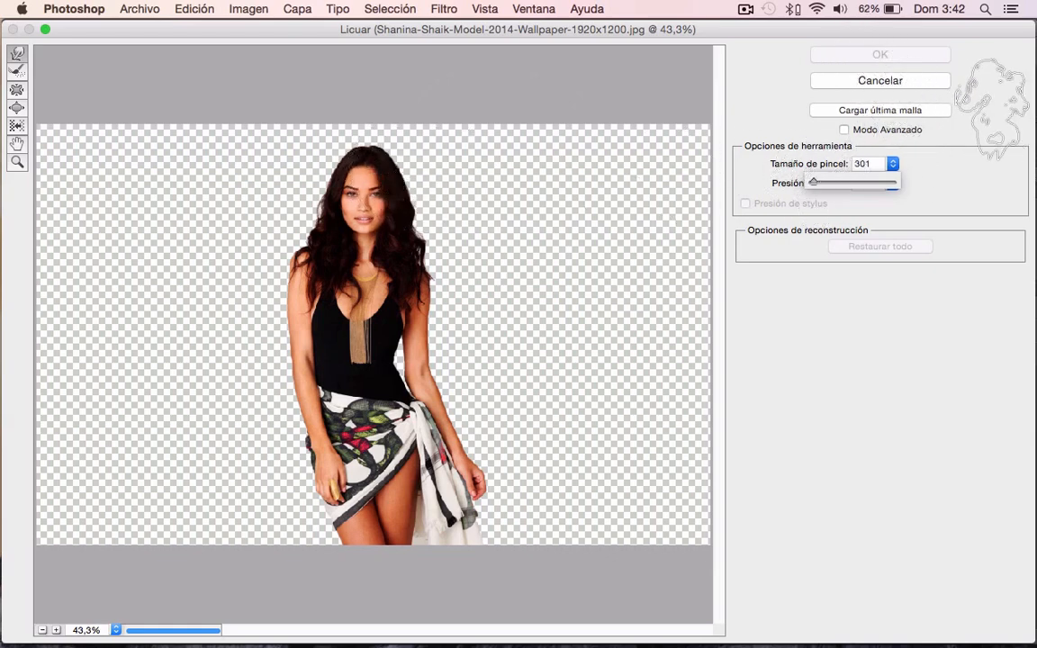
pyautogui.click(766, 160)
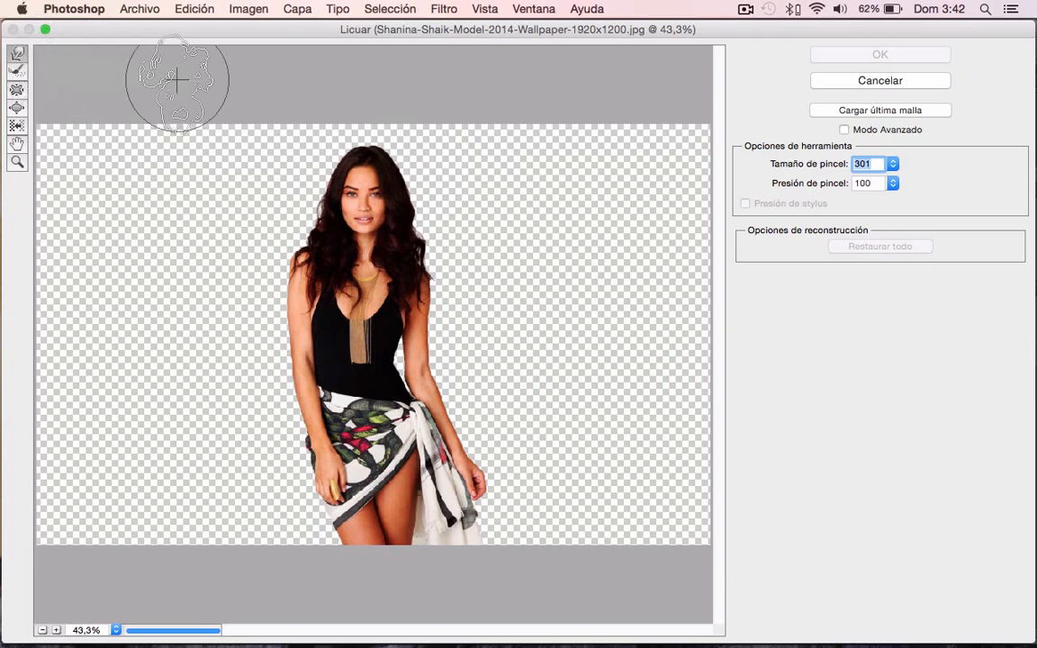
# Smear the right side of the woman's hair, torso, arm, skirt and legs far outward to the right with repeated Forward Warp strokes
pyautogui.moveTo(391, 162); pyautogui.dragTo(528, 168)
pyautogui.moveTo(421, 199); pyautogui.dragTo(567, 198)
pyautogui.moveTo(376, 215); pyautogui.dragTo(466, 214)
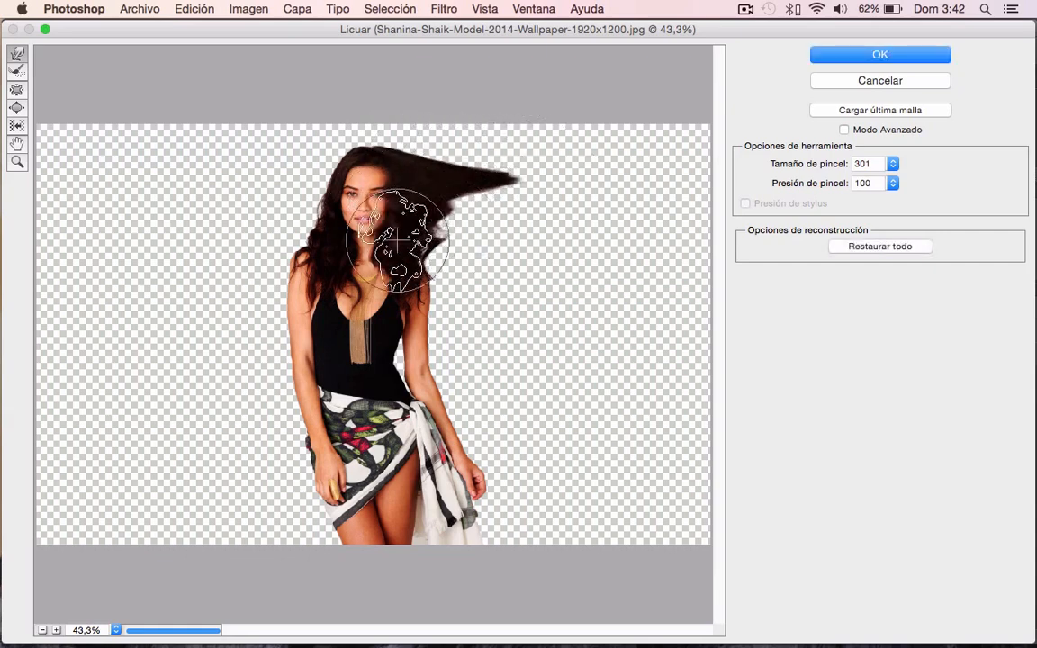
pyautogui.moveTo(360, 216); pyautogui.dragTo(504, 239)
pyautogui.moveTo(369, 248); pyautogui.dragTo(499, 295)
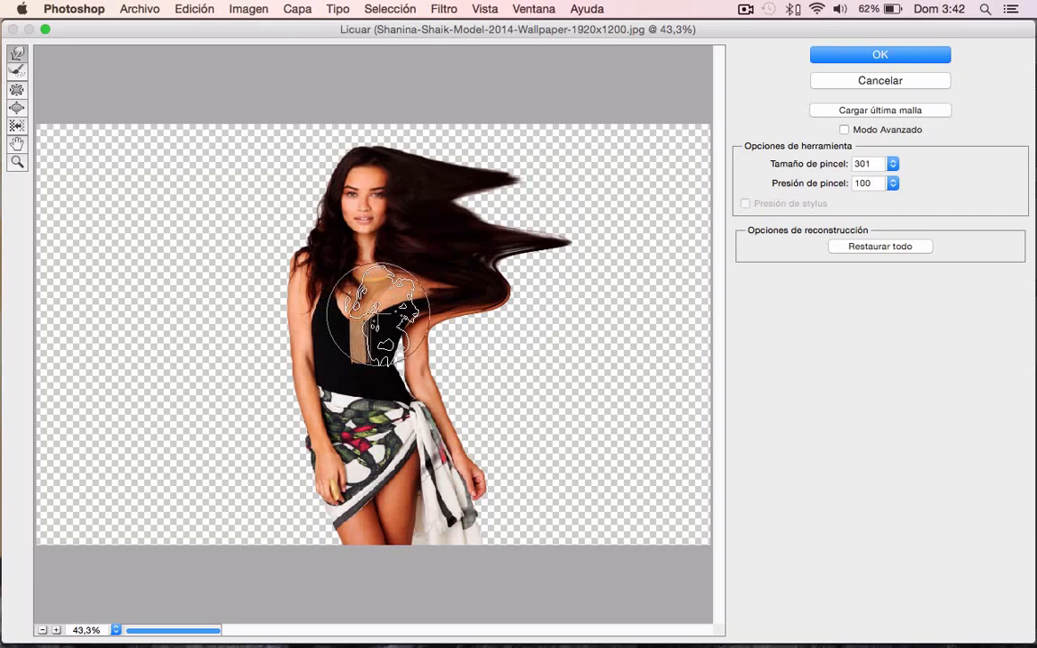
pyautogui.moveTo(361, 294); pyautogui.dragTo(511, 331)
pyautogui.moveTo(394, 351); pyautogui.dragTo(510, 339)
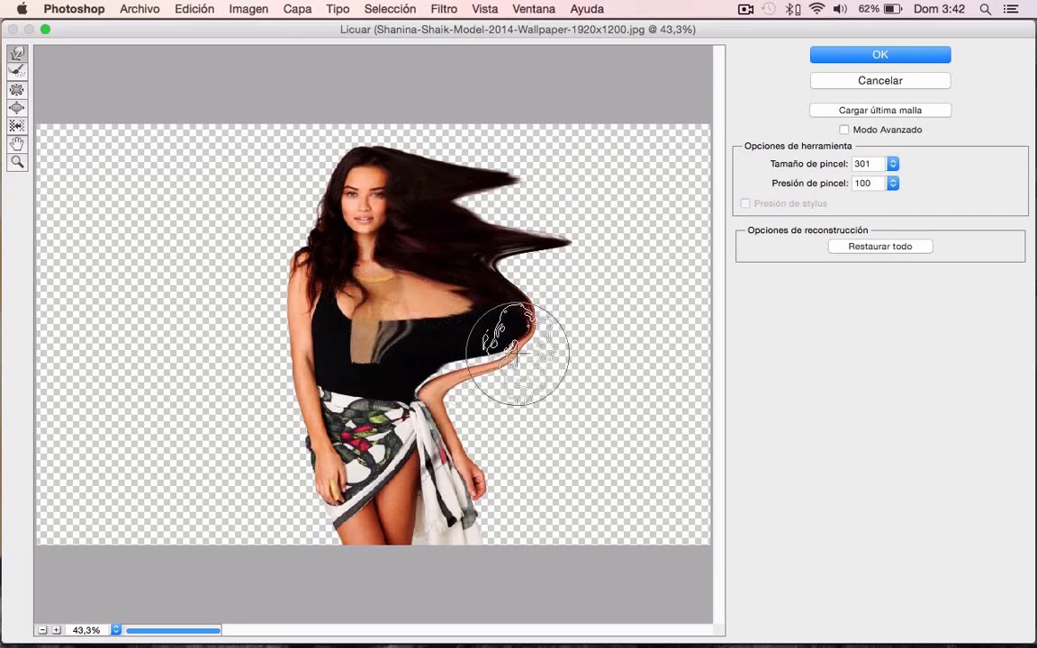
pyautogui.moveTo(417, 365)
pyautogui.mouseDown()
pyautogui.moveTo(524, 396)
pyautogui.moveTo(423, 380)
pyautogui.moveTo(540, 386)
pyautogui.mouseUp()
pyautogui.moveTo(411, 334); pyautogui.dragTo(518, 365)
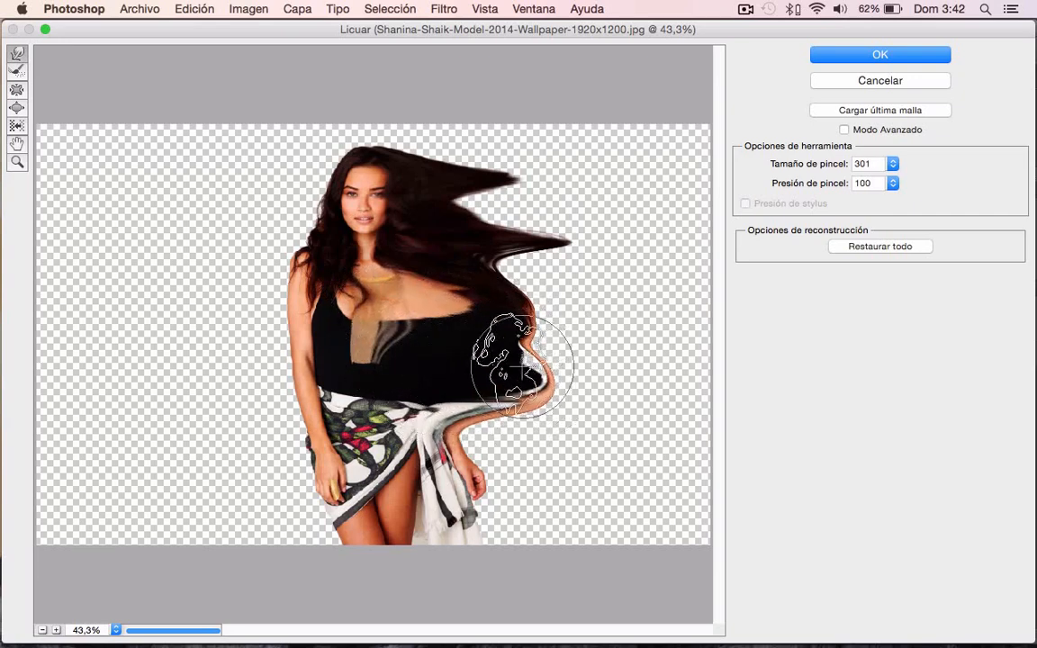
pyautogui.moveTo(378, 297); pyautogui.dragTo(490, 324)
pyautogui.moveTo(401, 409); pyautogui.dragTo(576, 418)
pyautogui.moveTo(412, 470); pyautogui.dragTo(578, 490)
pyautogui.moveTo(436, 527); pyautogui.dragTo(606, 528)
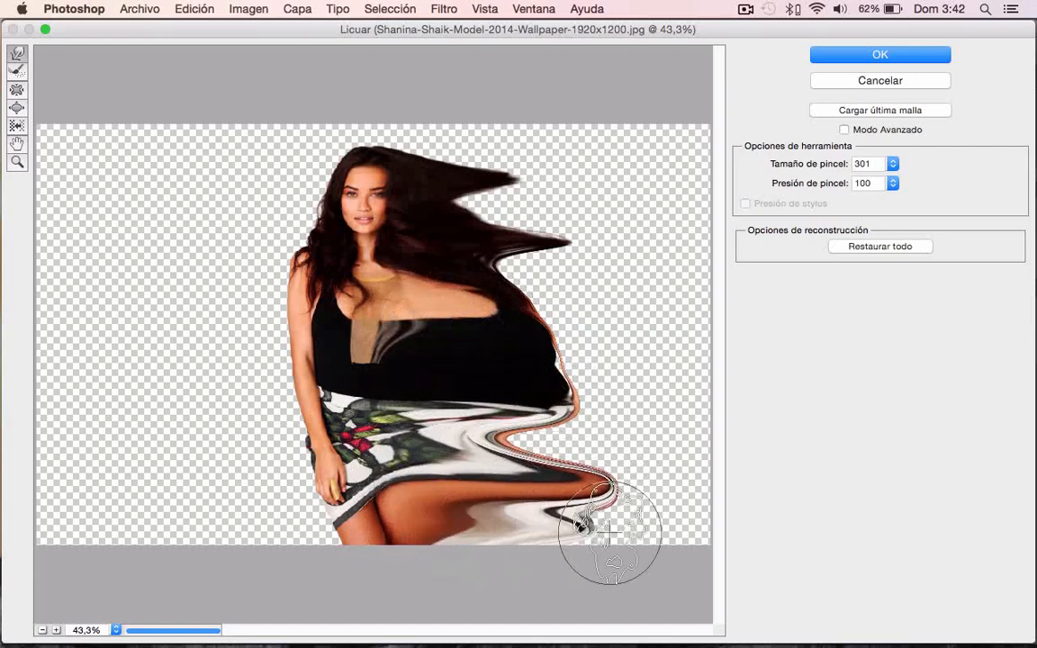
pyautogui.moveTo(440, 514); pyautogui.dragTo(585, 522)
pyautogui.moveTo(414, 423); pyautogui.dragTo(655, 433)
pyautogui.moveTo(405, 401); pyautogui.dragTo(568, 429)
pyautogui.moveTo(441, 342); pyautogui.dragTo(556, 336)
pyautogui.moveTo(396, 288); pyautogui.dragTo(590, 297)
pyautogui.moveTo(425, 236); pyautogui.dragTo(576, 232)
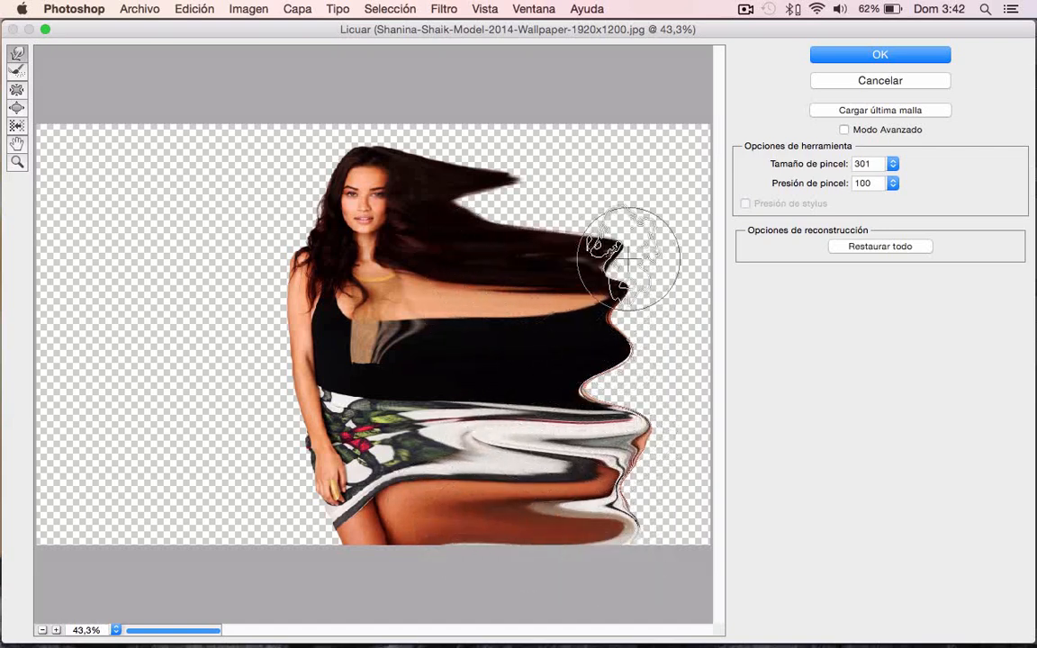
pyautogui.moveTo(408, 200); pyautogui.dragTo(567, 198)
pyautogui.moveTo(408, 176); pyautogui.dragTo(518, 164)
pyautogui.moveTo(438, 165); pyautogui.dragTo(532, 171)
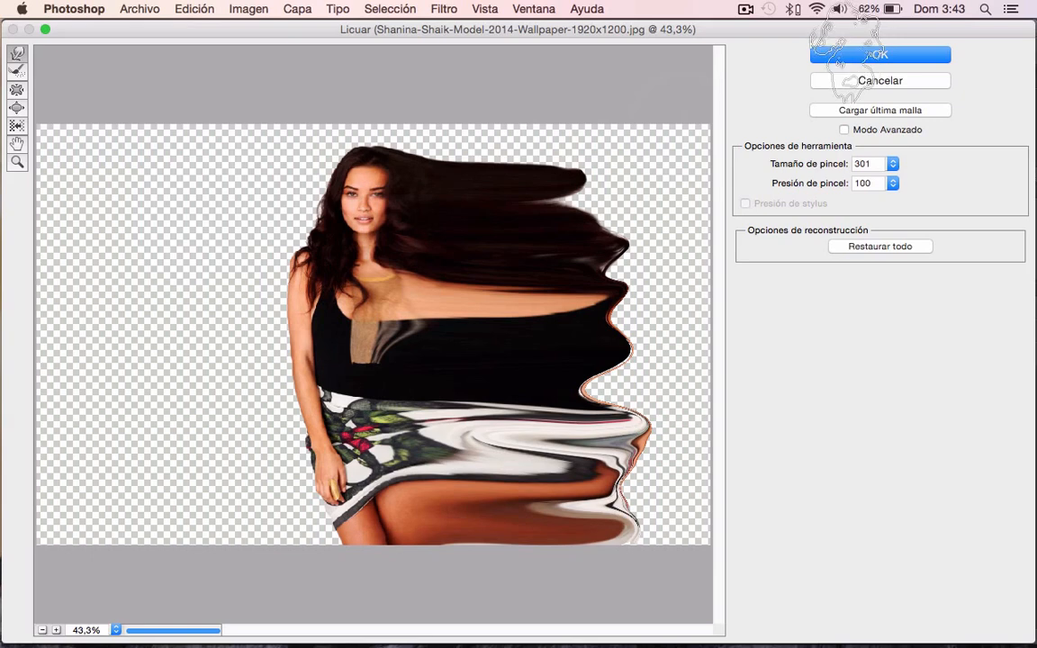
# Apply the Liquify smear to Capa 1, and show and activate the Capa 1 copia layer above it
pyautogui.click(868, 55)
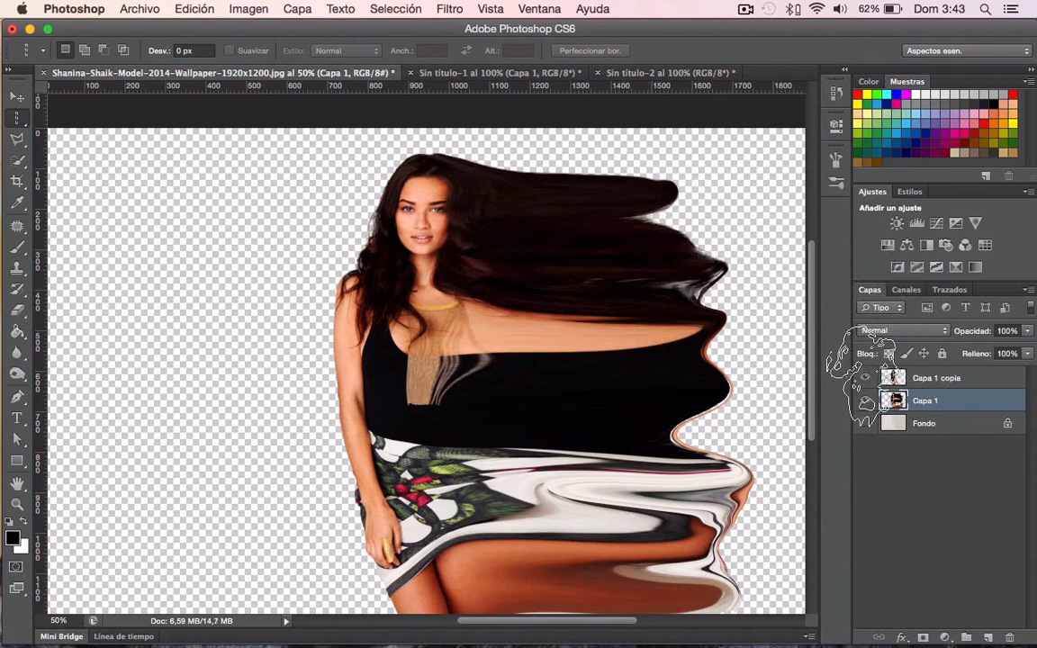
pyautogui.click(865, 377)
pyautogui.click(909, 378)
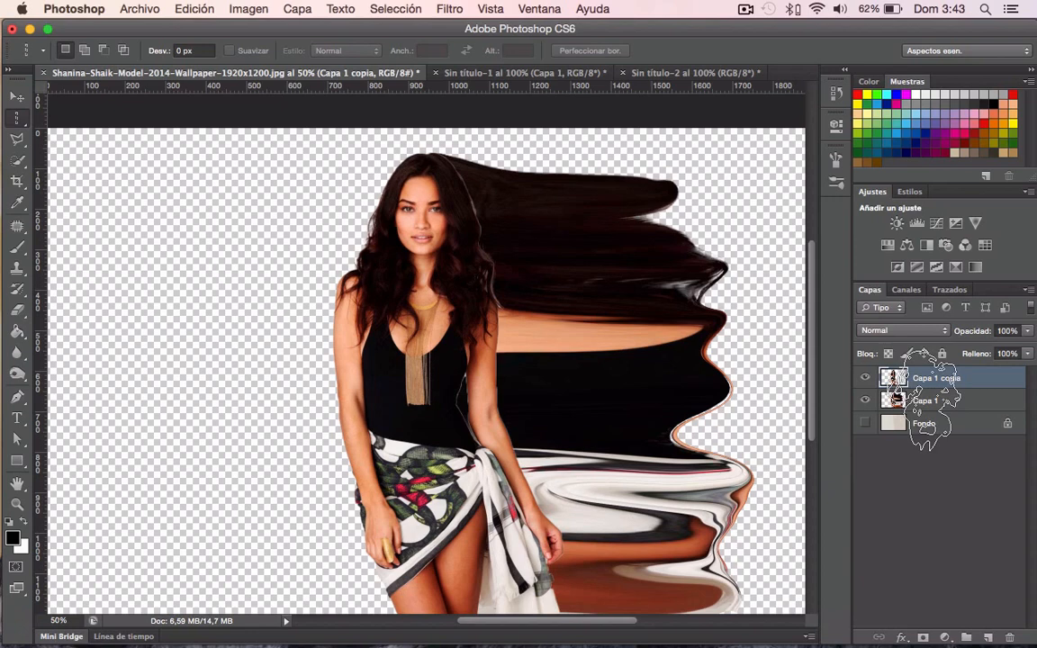
# Add a white layer mask to Capa 1 copia and another to Capa 1
pyautogui.click(900, 399)
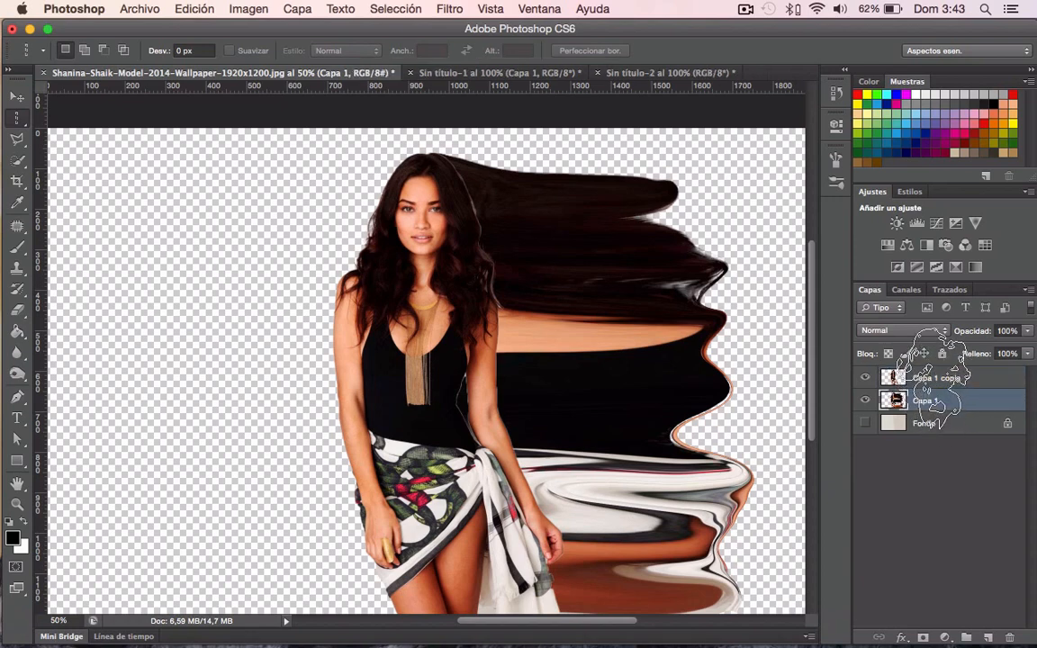
pyautogui.click(927, 377)
pyautogui.click(923, 637)
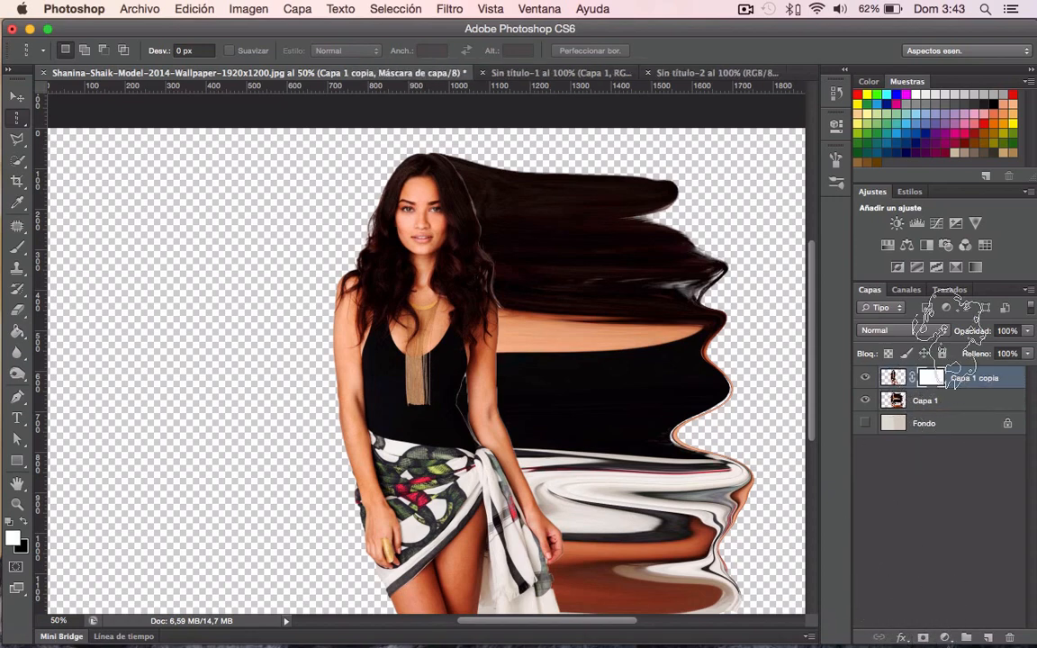
pyautogui.click(926, 399)
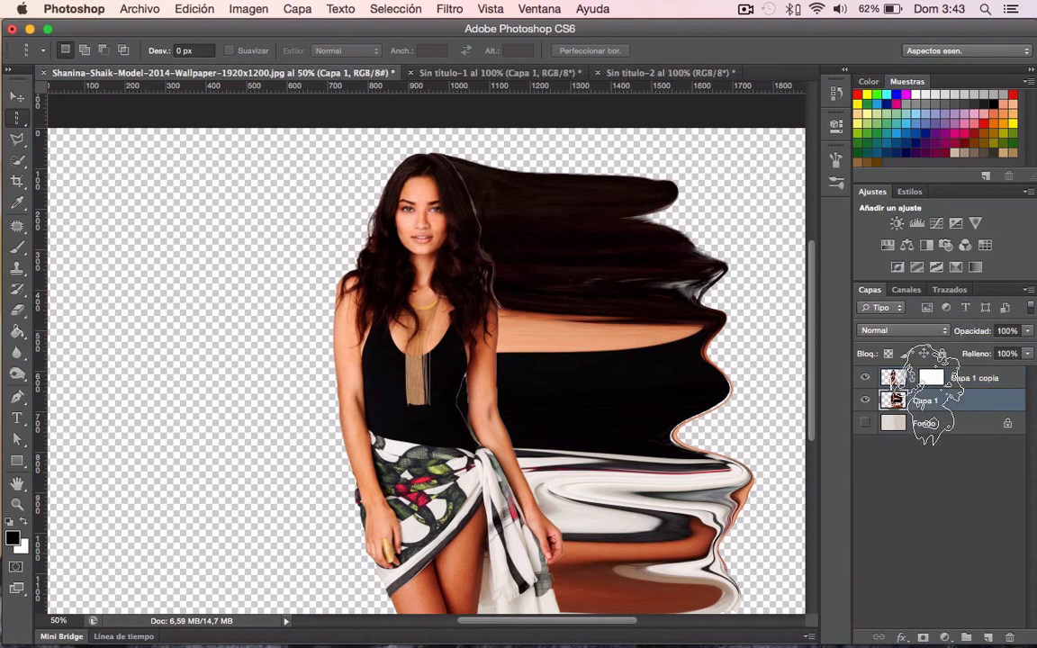
pyautogui.click(923, 637)
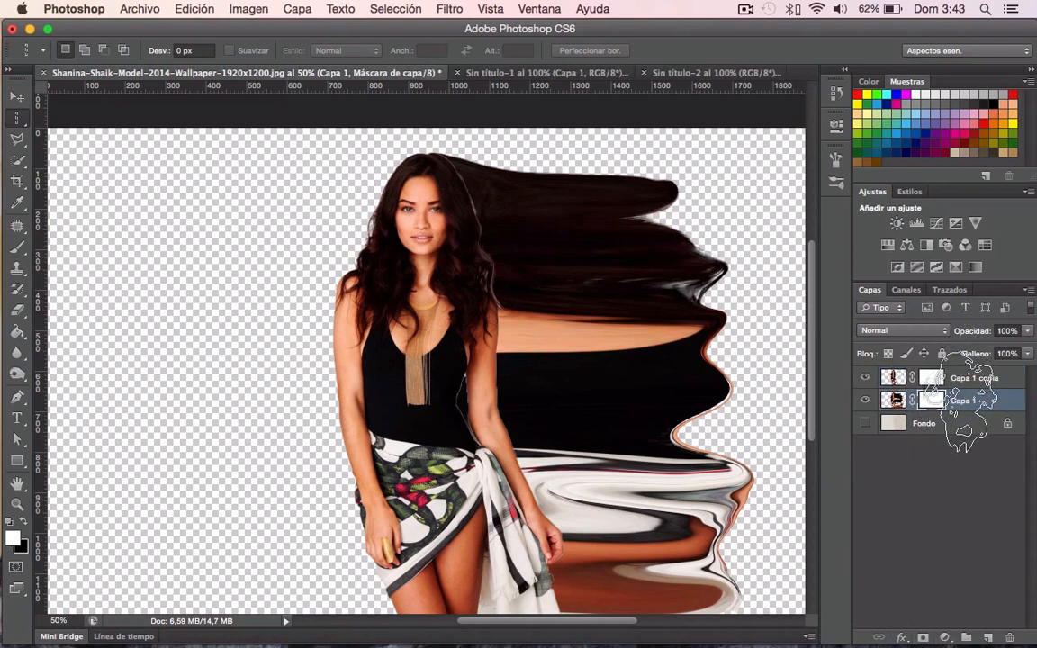
# Hide Capa 1 and set the Brush tool to the 25 px round tip with 100% hardness
pyautogui.click(865, 400)
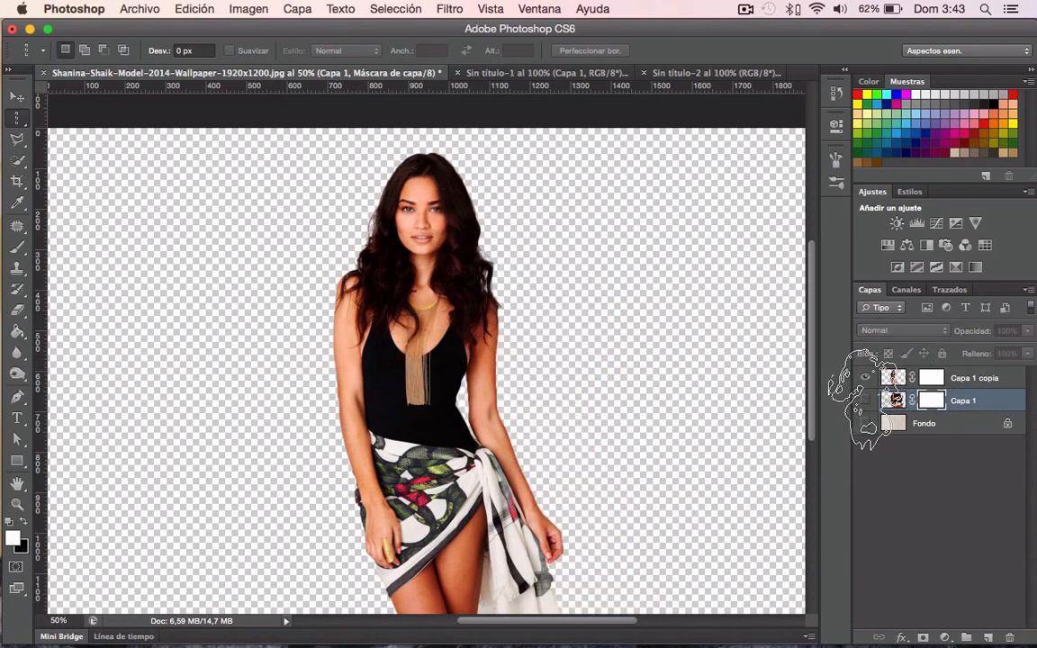
pyautogui.click(17, 245)
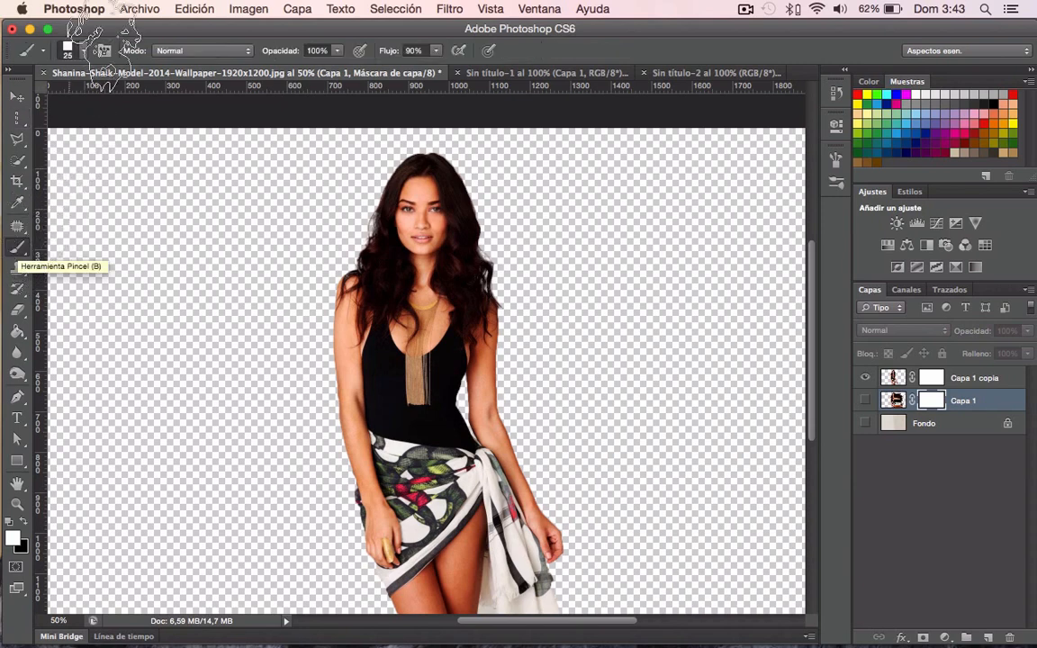
pyautogui.click(72, 50)
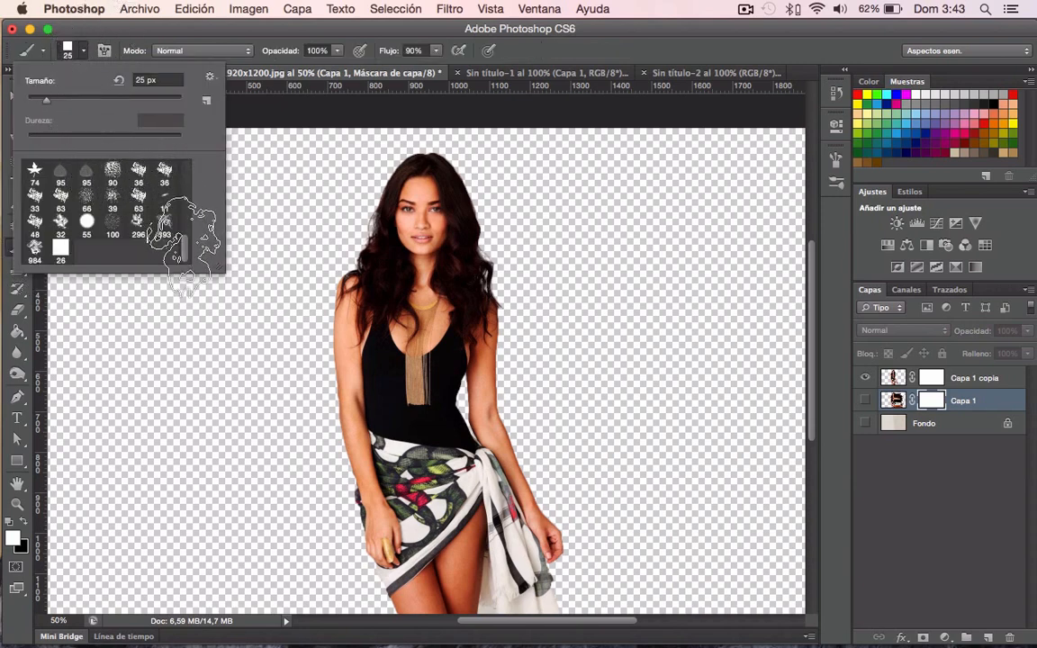
pyautogui.scroll(5, 158, 193)
pyautogui.click(165, 173)
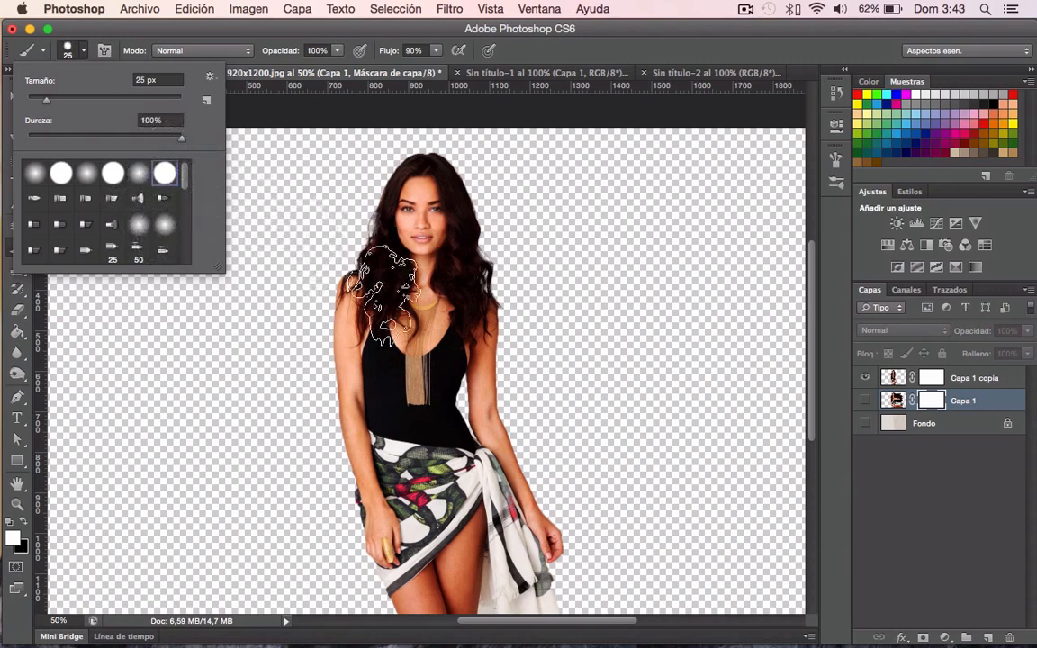
pyautogui.click(423, 149)
pyautogui.click(419, 162)
pyautogui.click(635, 243)
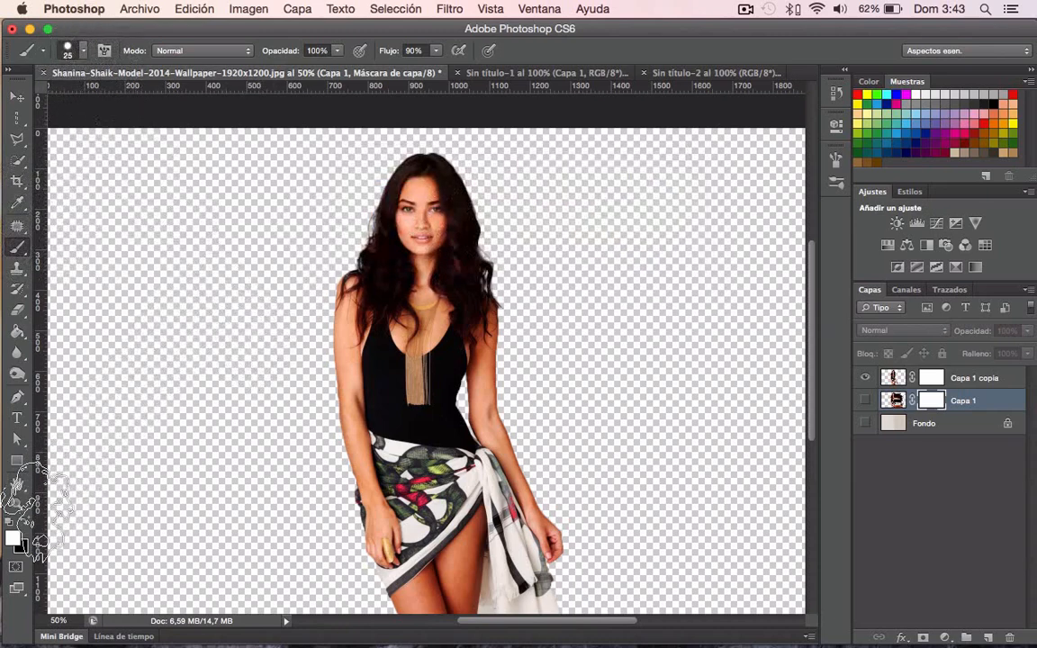
# On the Capa 1 copia mask, paint a black diagonal stroke across the woman's torso and restore the area with white
pyautogui.click(936, 378)
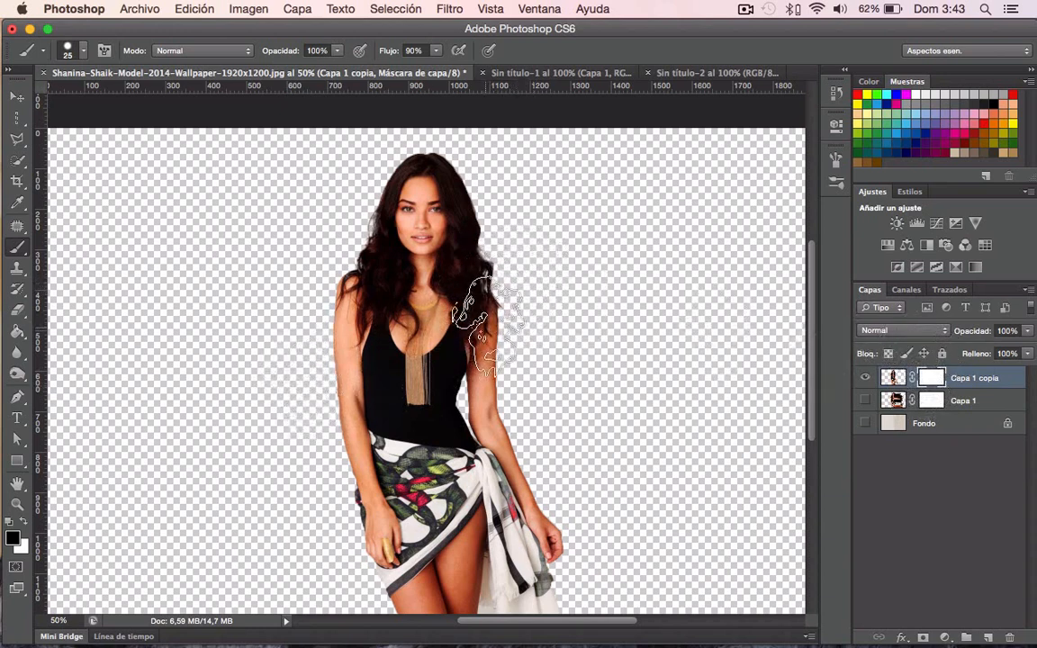
pyautogui.moveTo(540, 321); pyautogui.dragTo(252, 452)
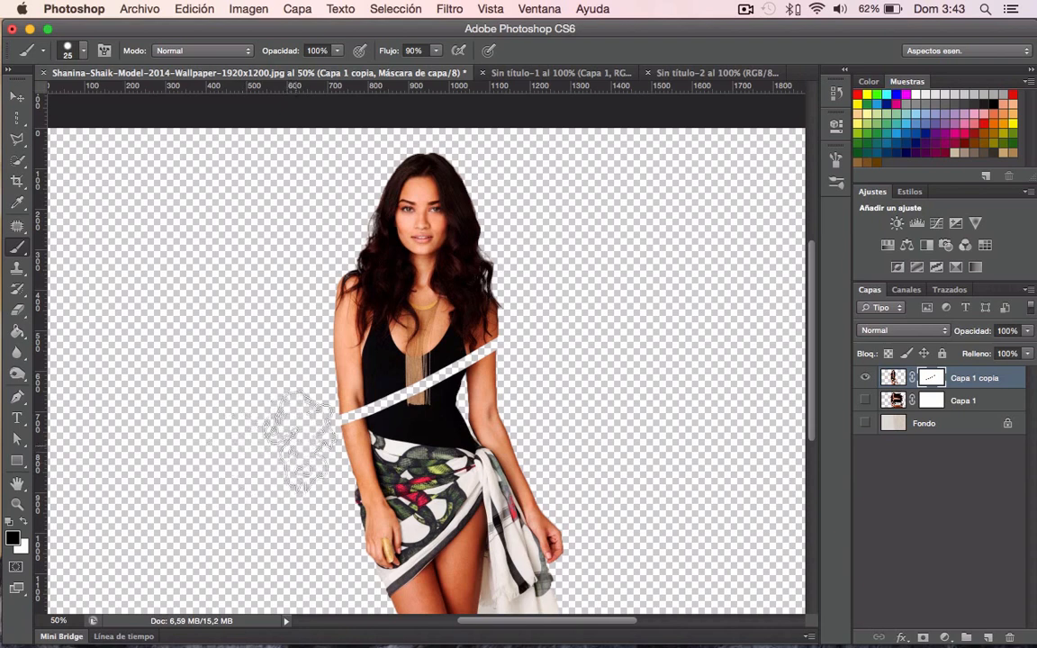
pyautogui.scroll(3, 315, 423)
pyautogui.hscroll(-3, 319, 432)
pyautogui.scroll(-1, 320, 432)
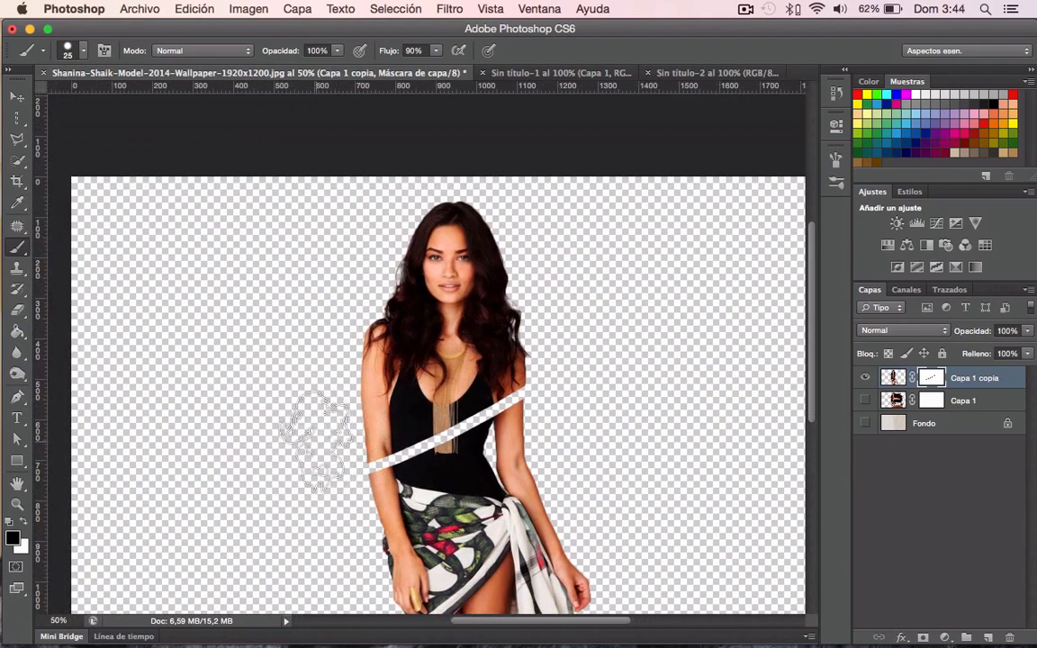
pyautogui.scroll(-3, 315, 437)
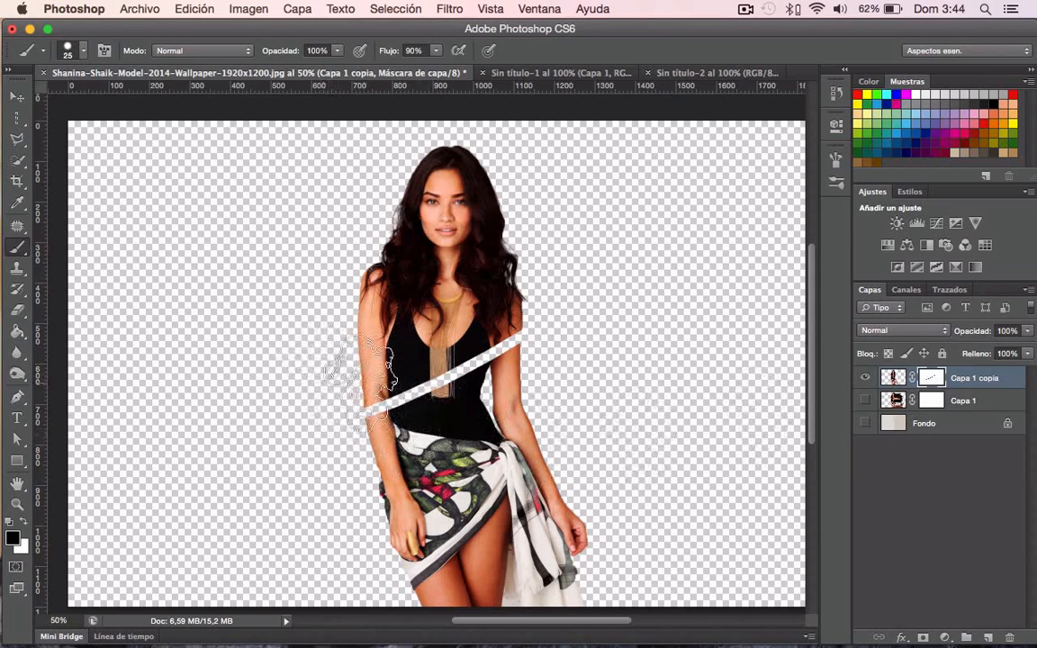
pyautogui.click(24, 522)
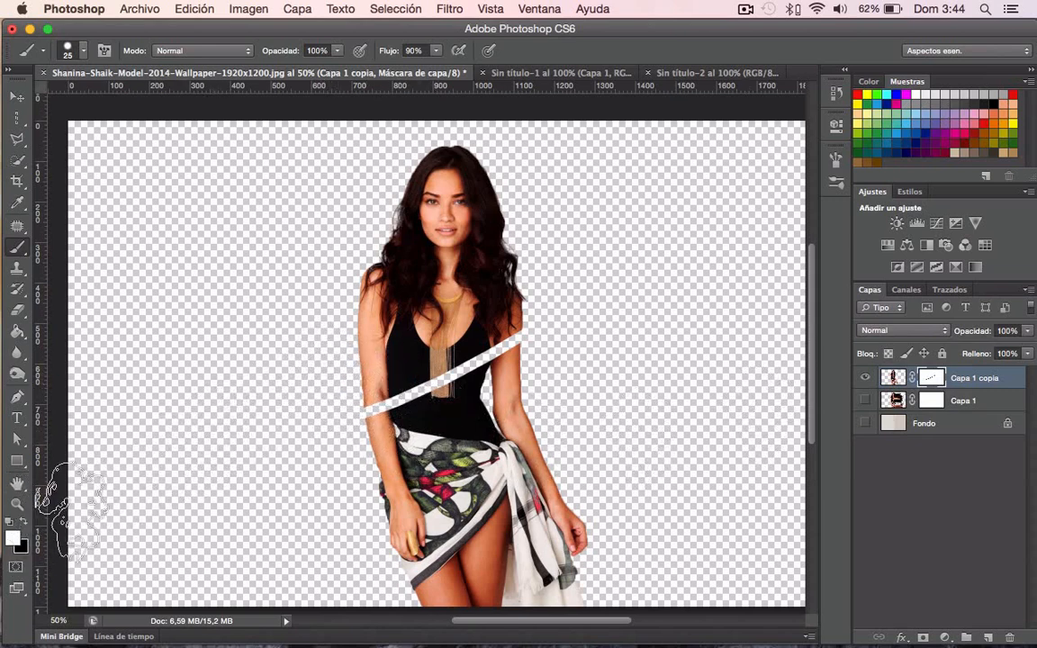
pyautogui.moveTo(387, 424)
pyautogui.mouseDown()
pyautogui.moveTo(402, 391)
pyautogui.moveTo(421, 419)
pyautogui.moveTo(447, 391)
pyautogui.moveTo(461, 342)
pyautogui.moveTo(542, 347)
pyautogui.moveTo(483, 342)
pyautogui.moveTo(434, 355)
pyautogui.moveTo(415, 364)
pyautogui.moveTo(430, 373)
pyautogui.moveTo(533, 328)
pyautogui.moveTo(465, 378)
pyautogui.moveTo(407, 392)
pyautogui.moveTo(451, 378)
pyautogui.moveTo(420, 378)
pyautogui.moveTo(378, 410)
pyautogui.moveTo(393, 405)
pyautogui.moveTo(360, 416)
pyautogui.moveTo(390, 411)
pyautogui.mouseUp()
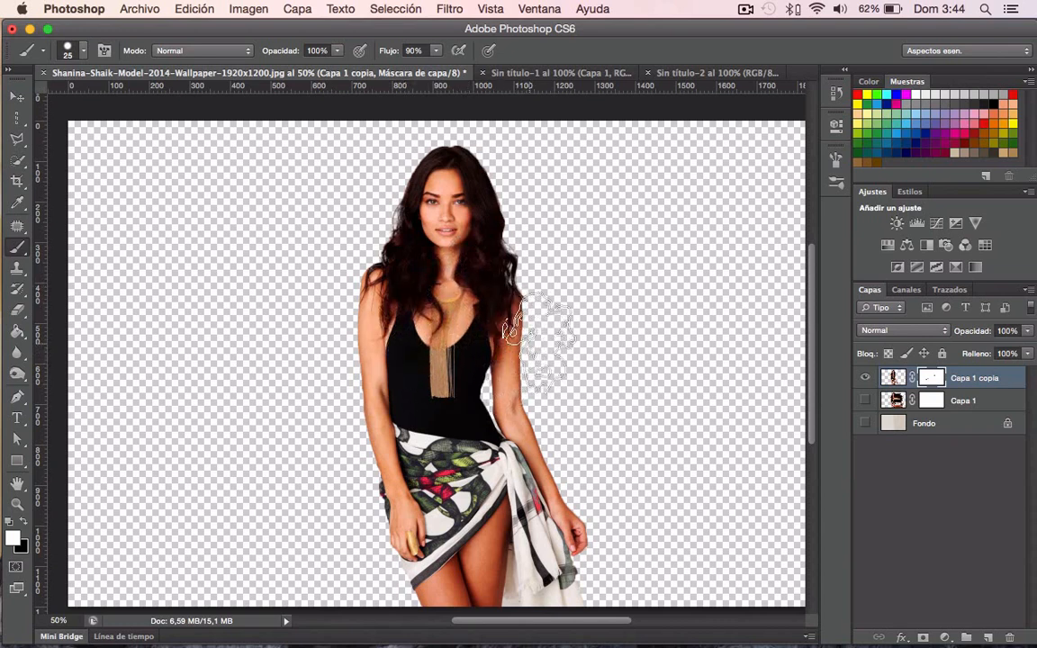
# Fill the Capa 1 layer mask with black using the Paint Bucket, leaving both Capa 1 and Capa 1 copia set to visible
pyautogui.click(934, 401)
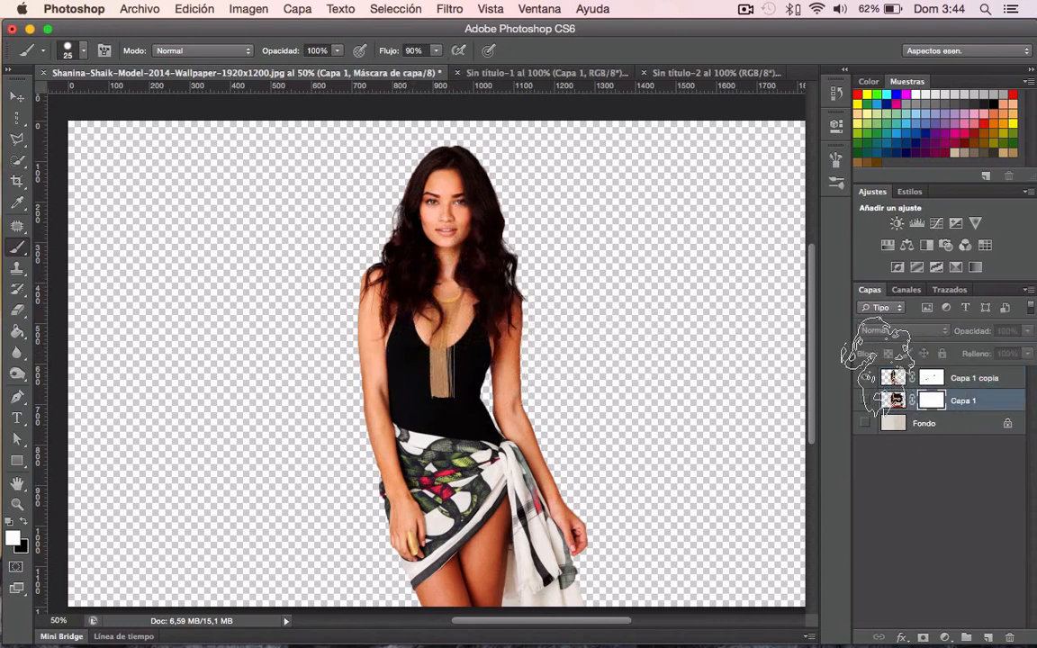
pyautogui.click(866, 378)
pyautogui.click(866, 401)
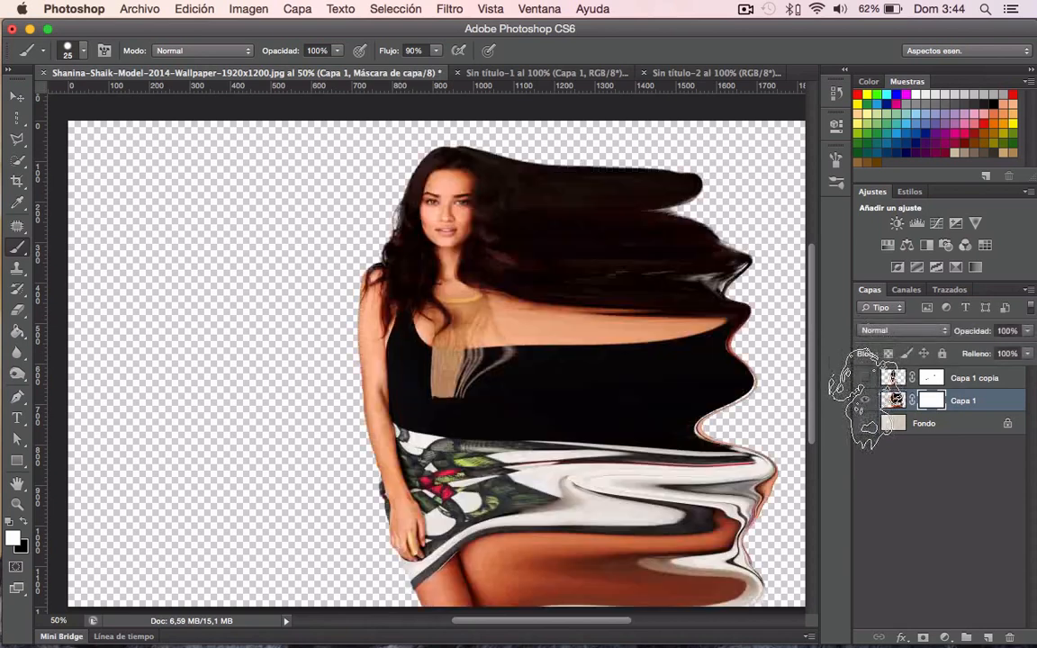
pyautogui.click(17, 331)
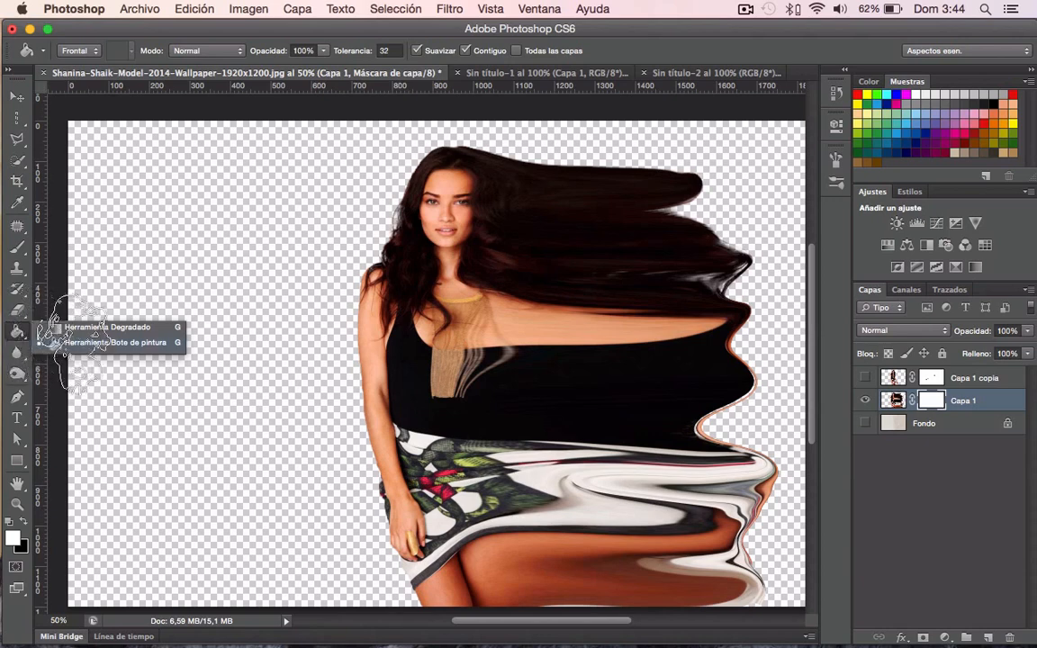
pyautogui.click(77, 342)
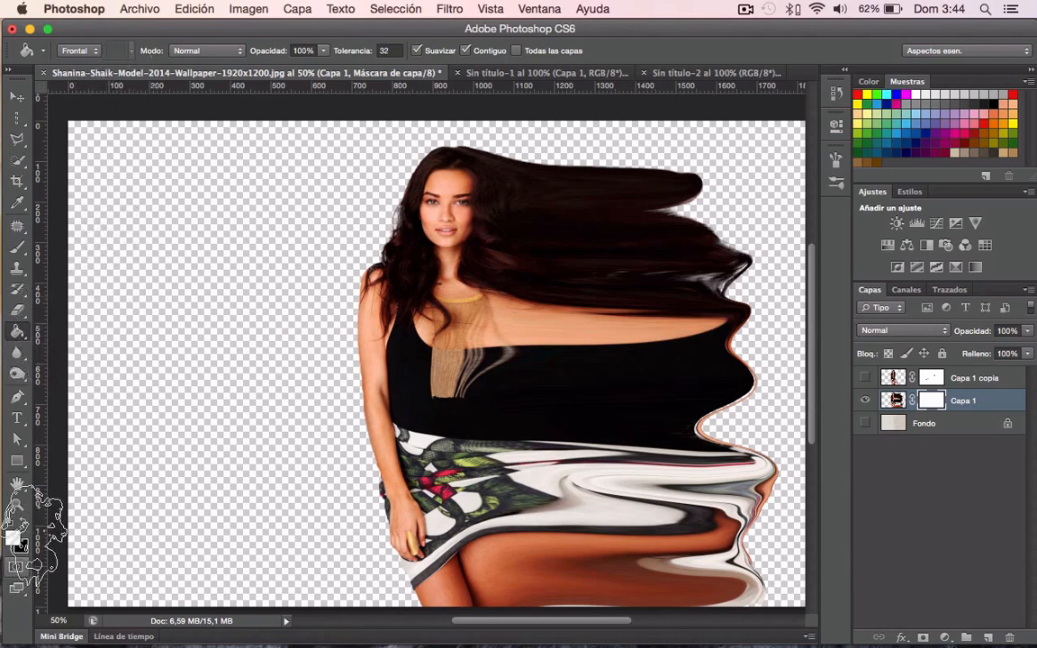
pyautogui.click(295, 386)
pyautogui.hscroll(2, 295, 392)
pyautogui.hscroll(3, 295, 392)
pyautogui.hscroll(-2, 657, 372)
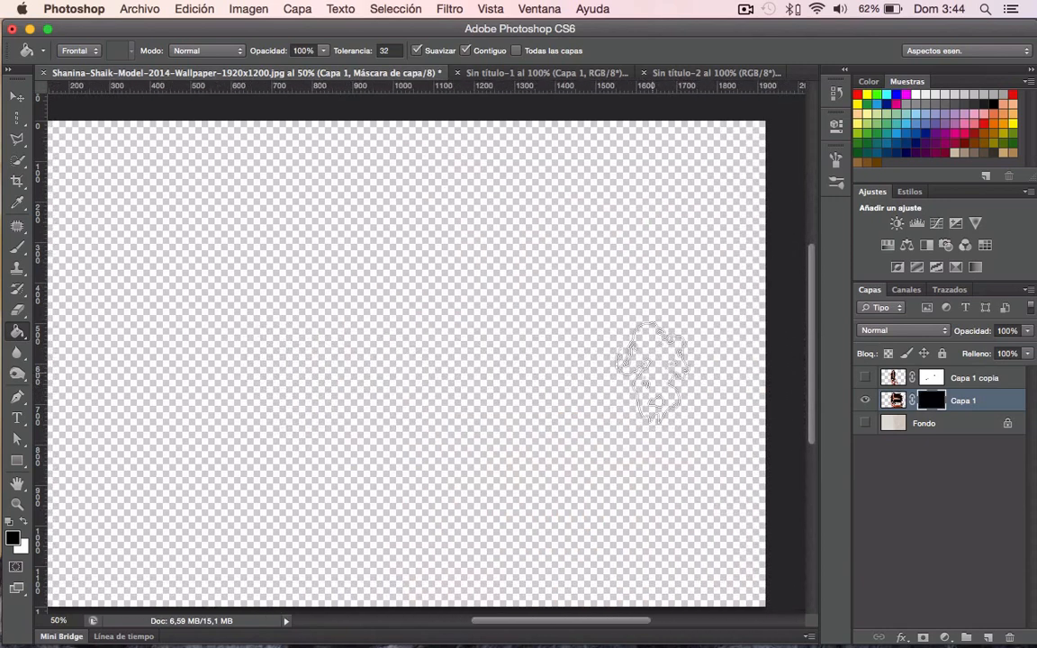
pyautogui.hscroll(-3, 653, 372)
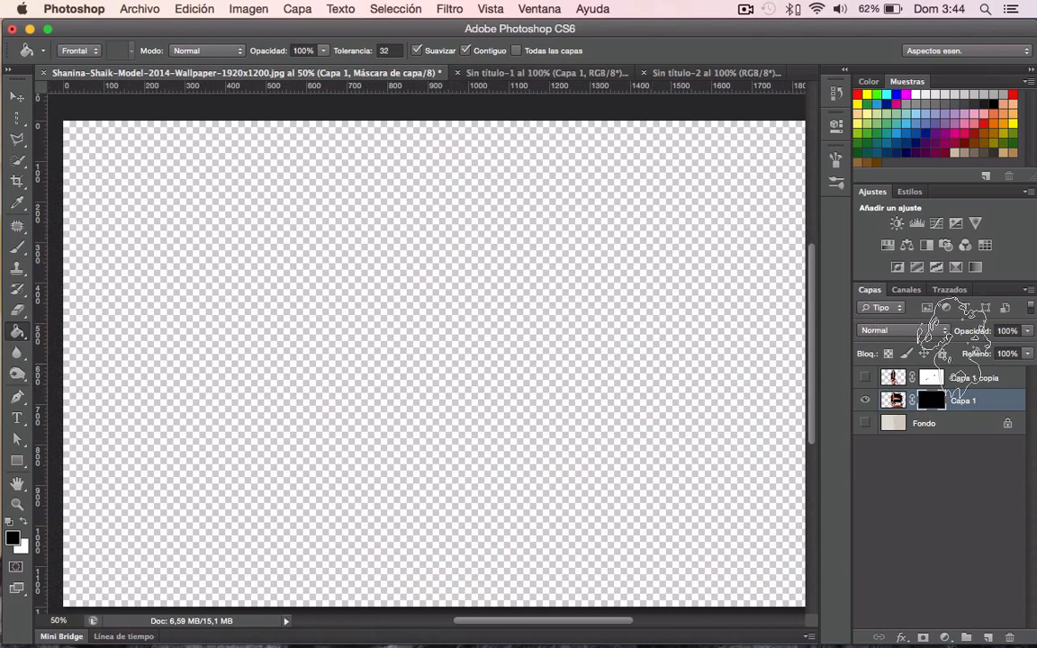
pyautogui.moveTo(865, 378); pyautogui.dragTo(865, 400)
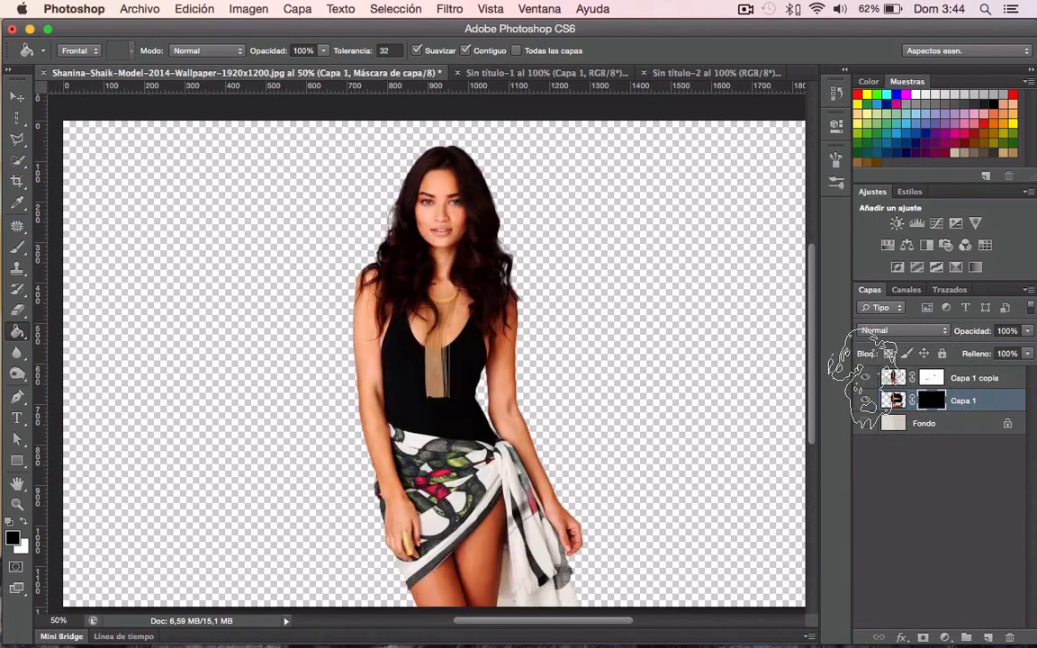
# Choose the custom 26 px square brush with black as the foreground colour, and target the Capa 1 copia layer mask
pyautogui.click(891, 378)
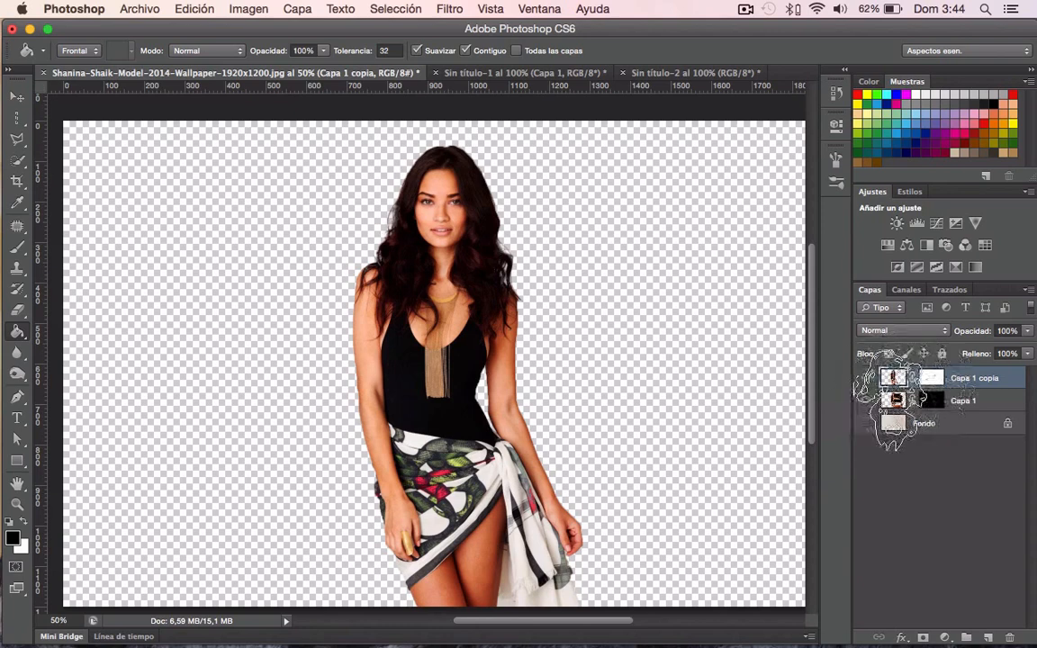
pyautogui.click(17, 246)
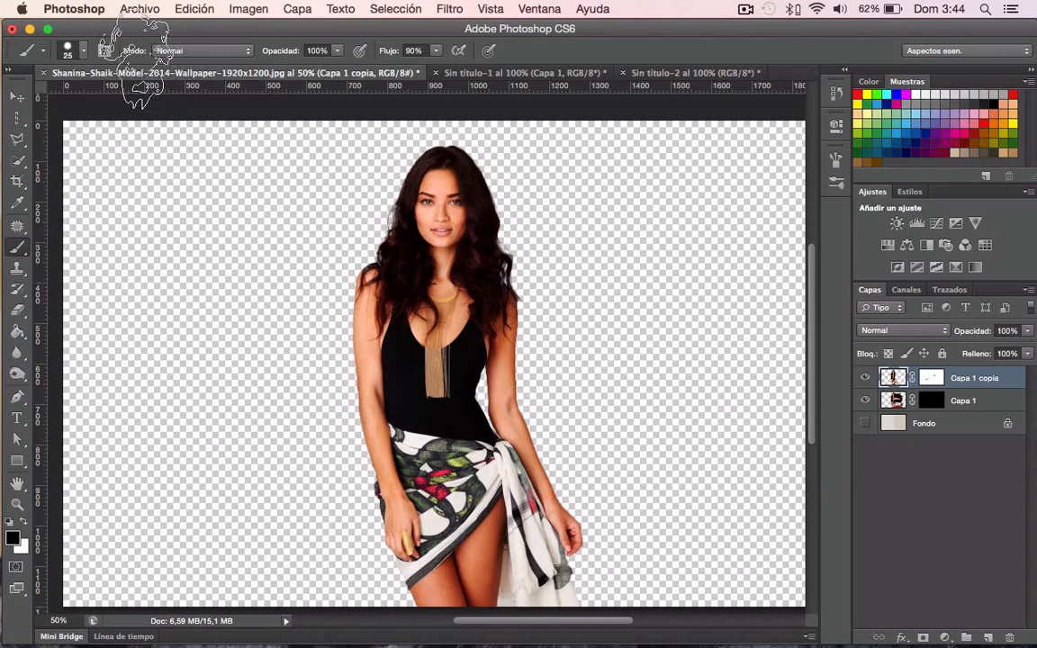
pyautogui.click(71, 49)
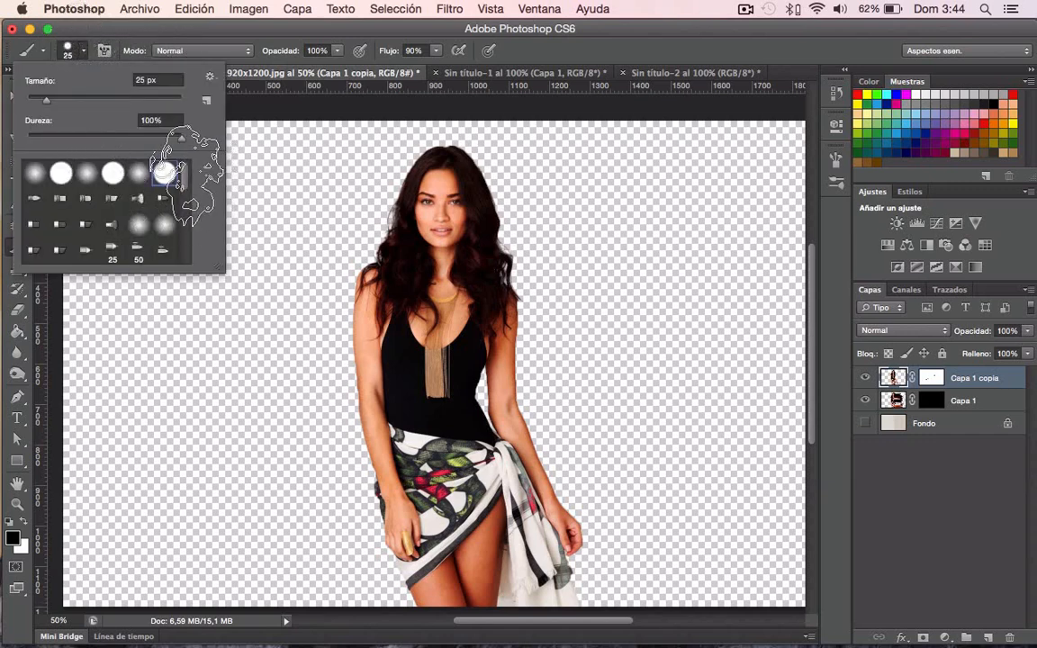
pyautogui.scroll(-5, 185, 176)
pyautogui.click(60, 249)
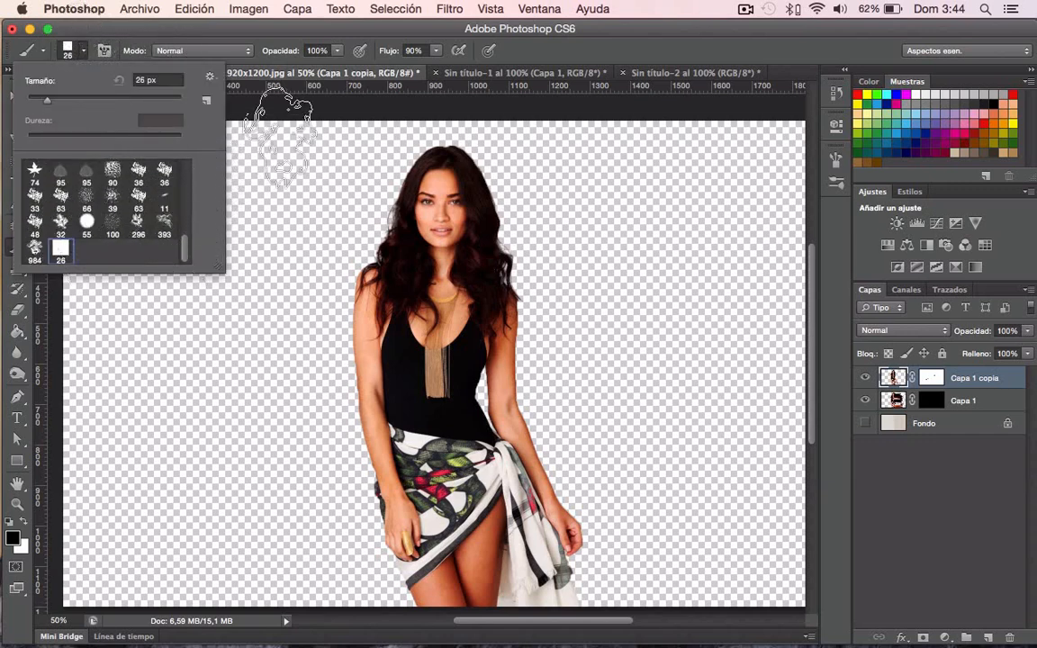
pyautogui.click(537, 54)
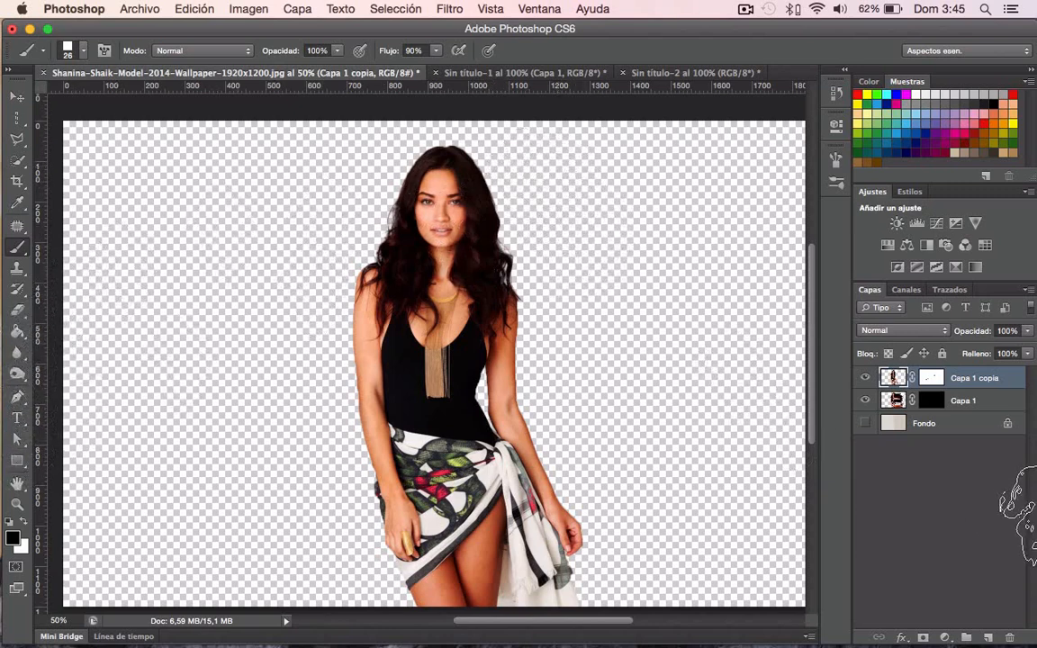
pyautogui.click(931, 378)
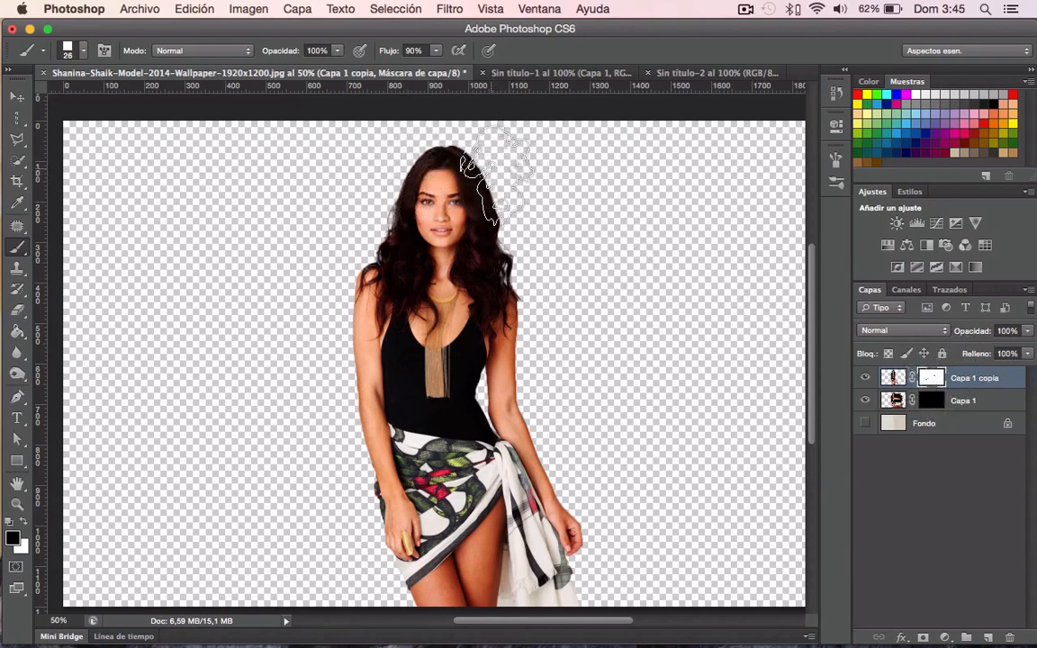
# Try painting black with the square brush down the right side of the woman's hair, and undo the strokes
pyautogui.click(498, 211)
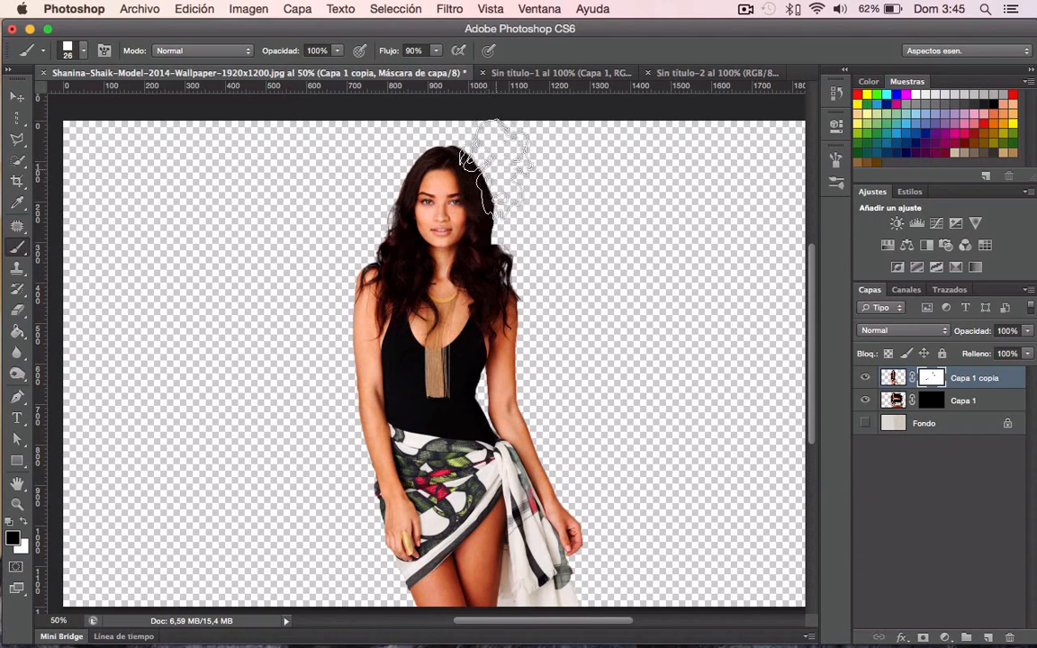
pyautogui.moveTo(487, 203); pyautogui.dragTo(488, 290)
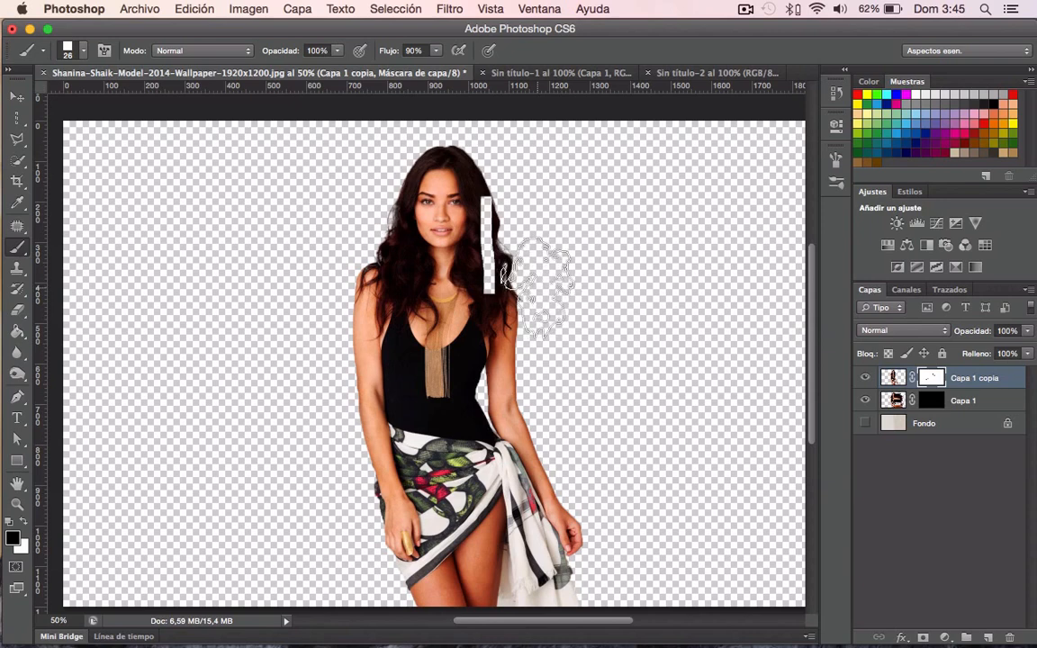
pyautogui.press('super+z')
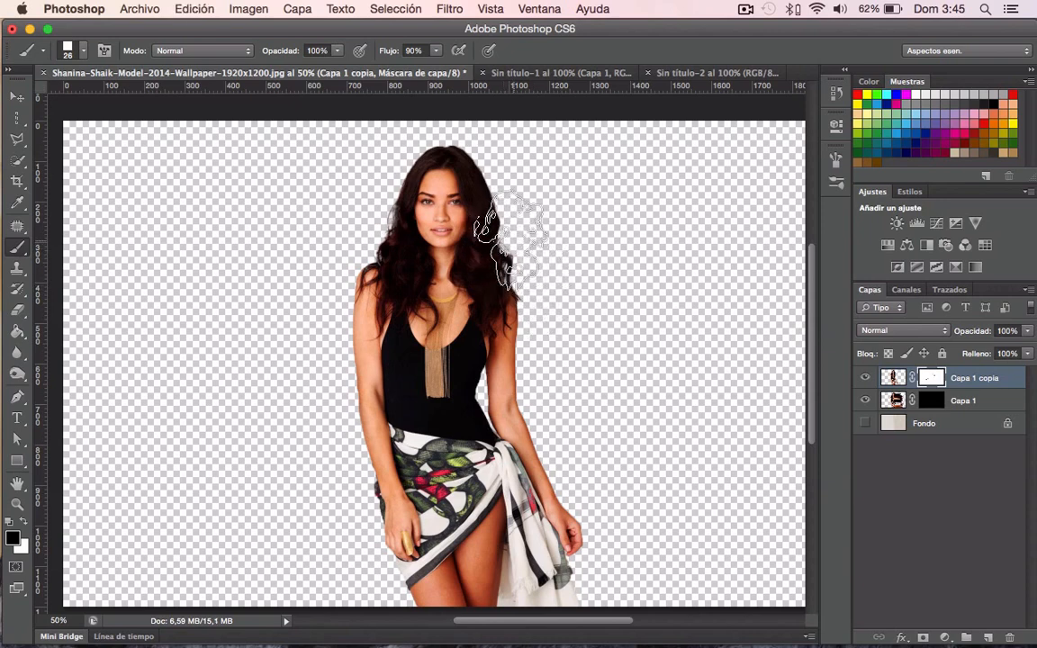
pyautogui.click(835, 180)
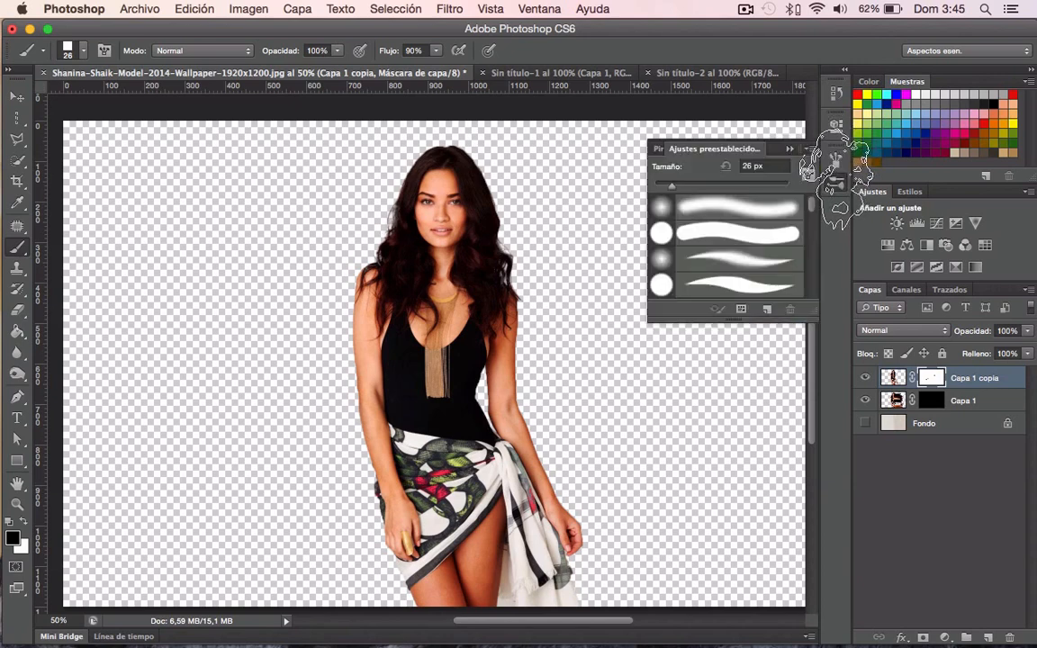
pyautogui.click(835, 181)
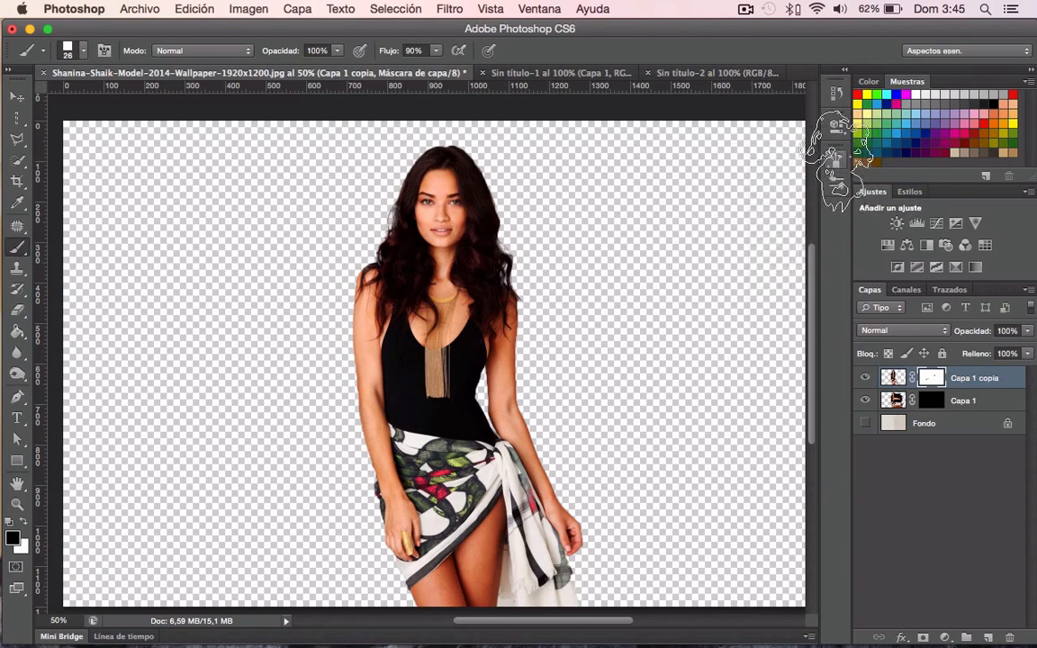
# Set the square brush tip's spacing to 152% and its size to 19 px
pyautogui.click(835, 160)
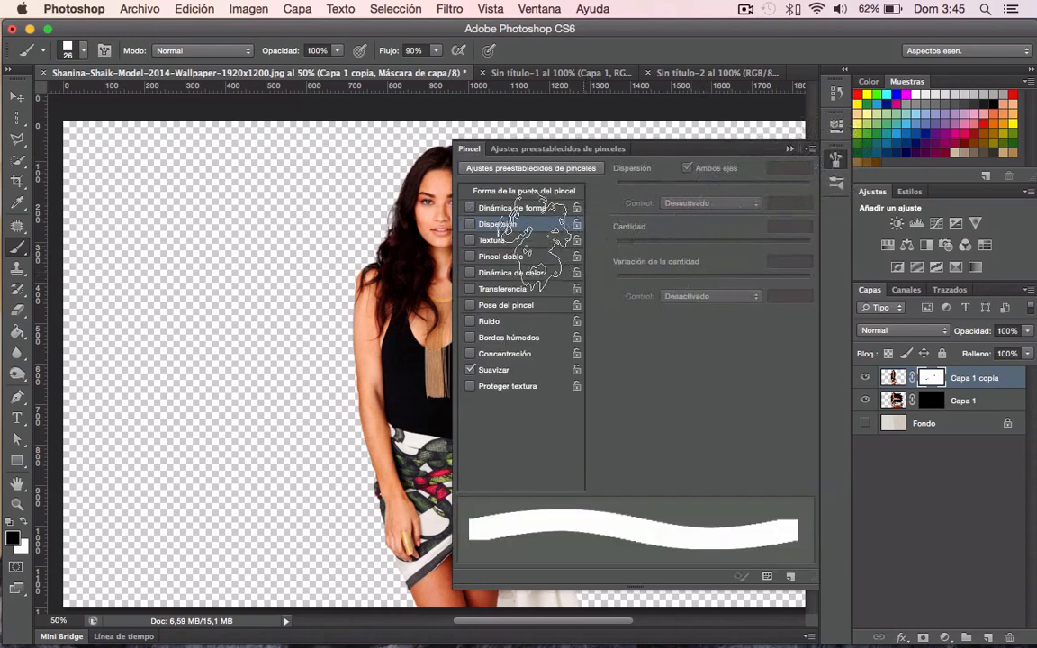
pyautogui.click(518, 191)
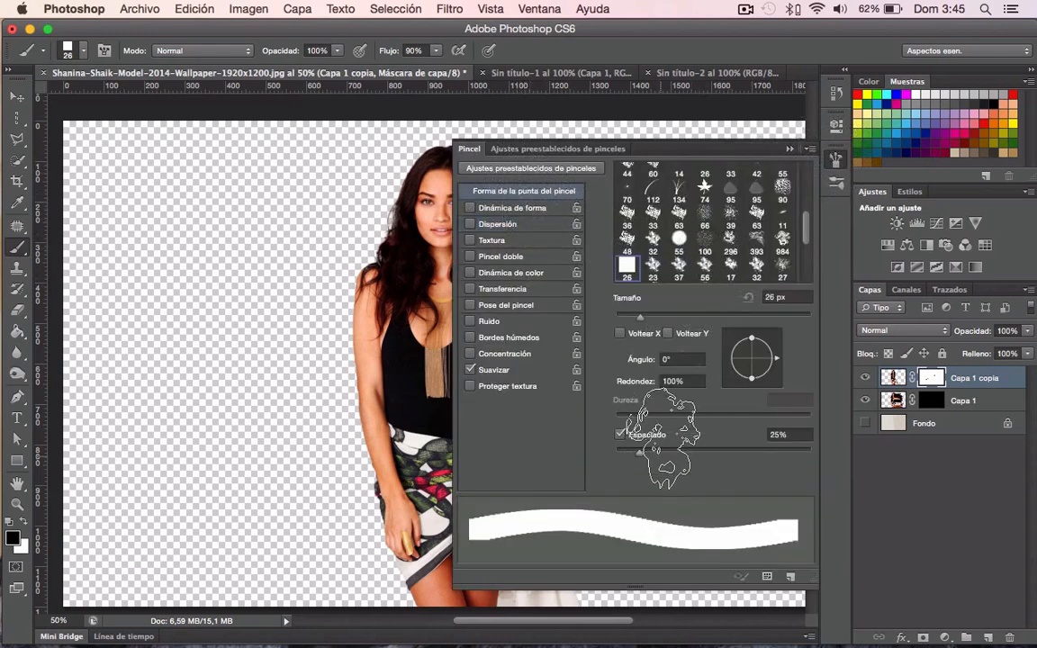
pyautogui.moveTo(639, 452); pyautogui.dragTo(738, 452)
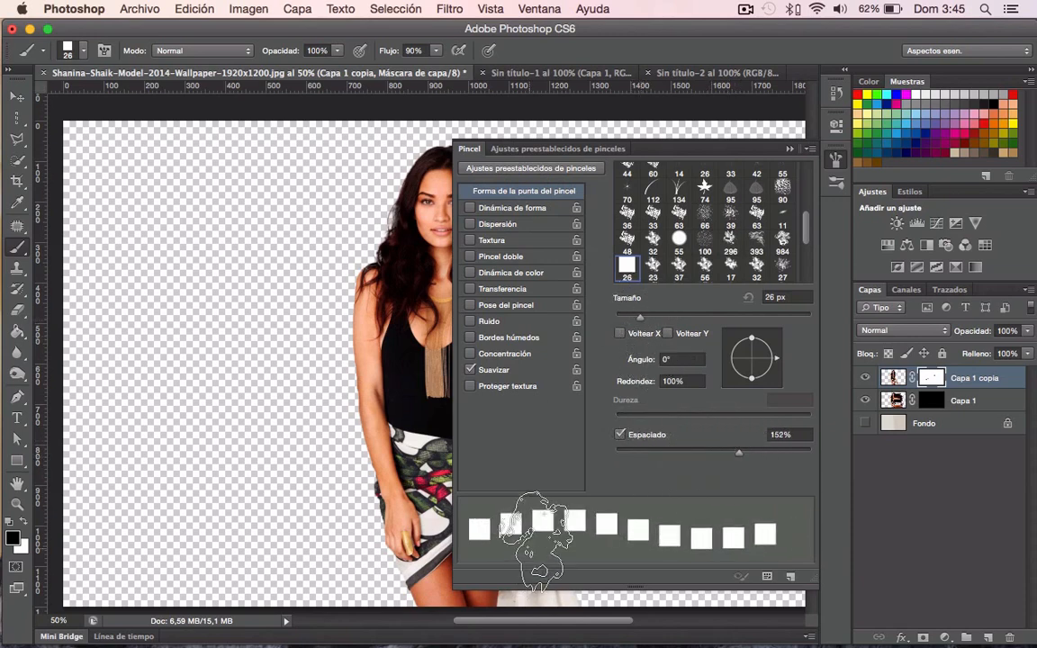
pyautogui.hscroll(1, 641, 320)
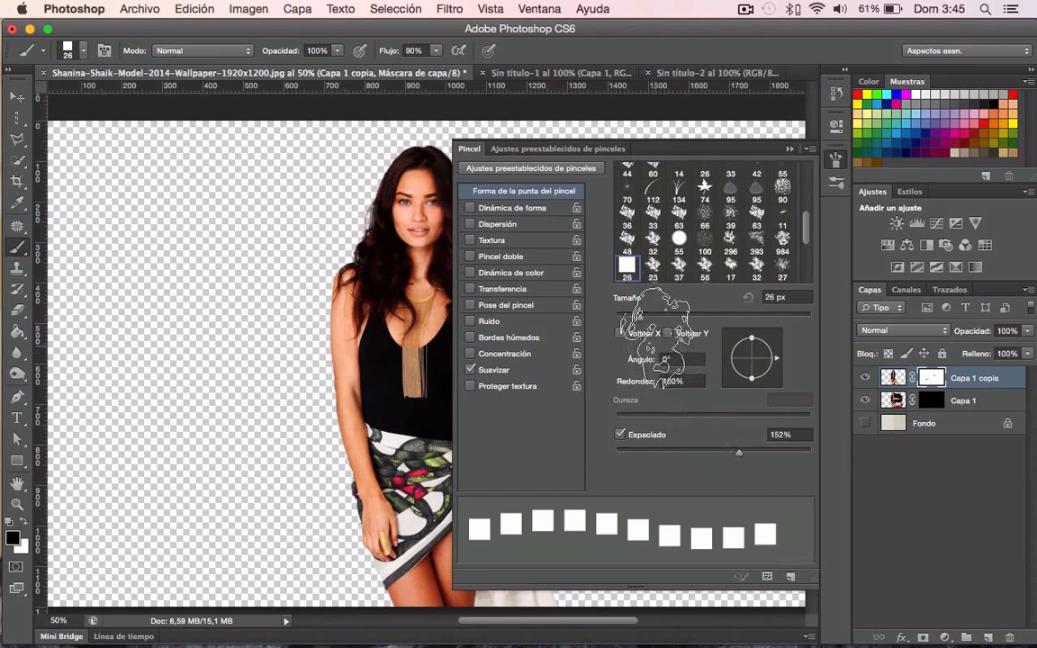
pyautogui.moveTo(641, 317); pyautogui.dragTo(633, 317)
# Enable Shape Dynamics (Dinámica de forma) and Scattering (Dispersión) for the square brush
pyautogui.click(511, 208)
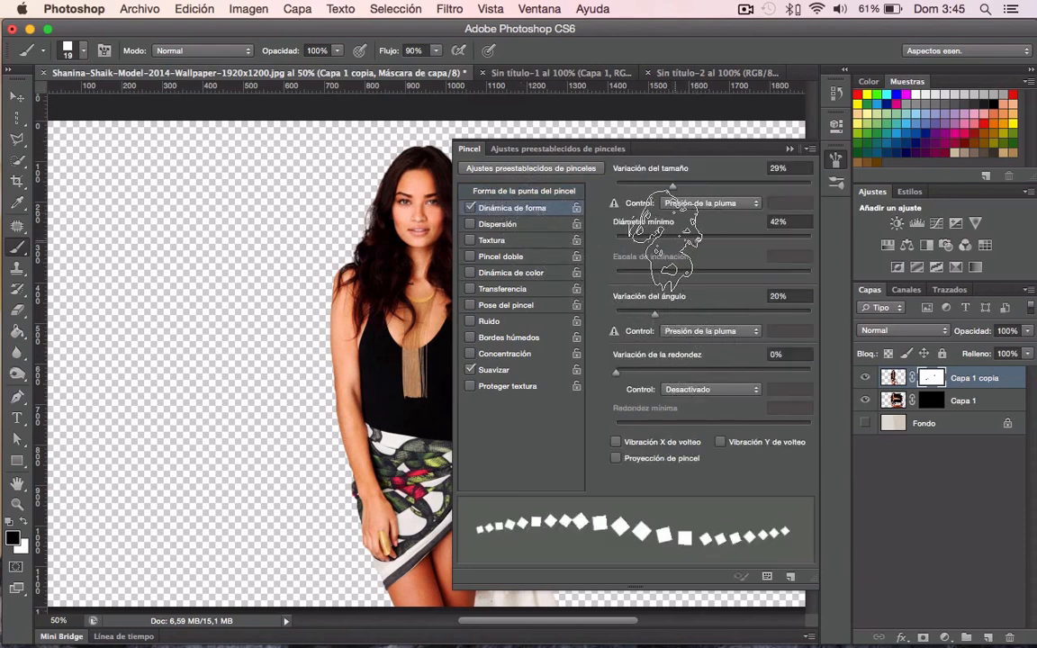
pyautogui.click(500, 225)
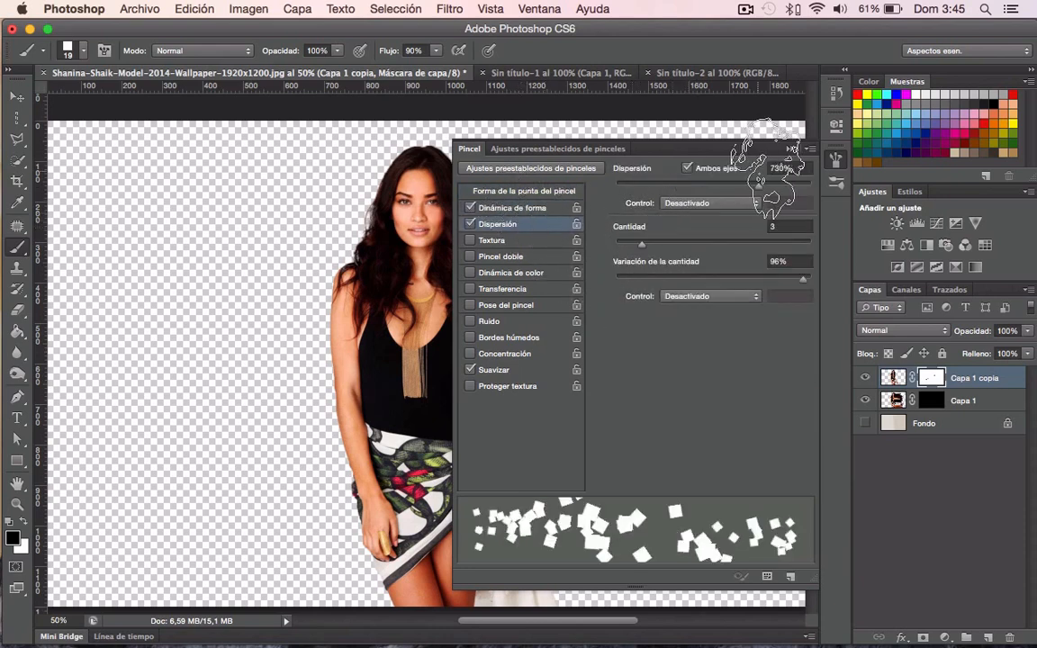
pyautogui.click(835, 160)
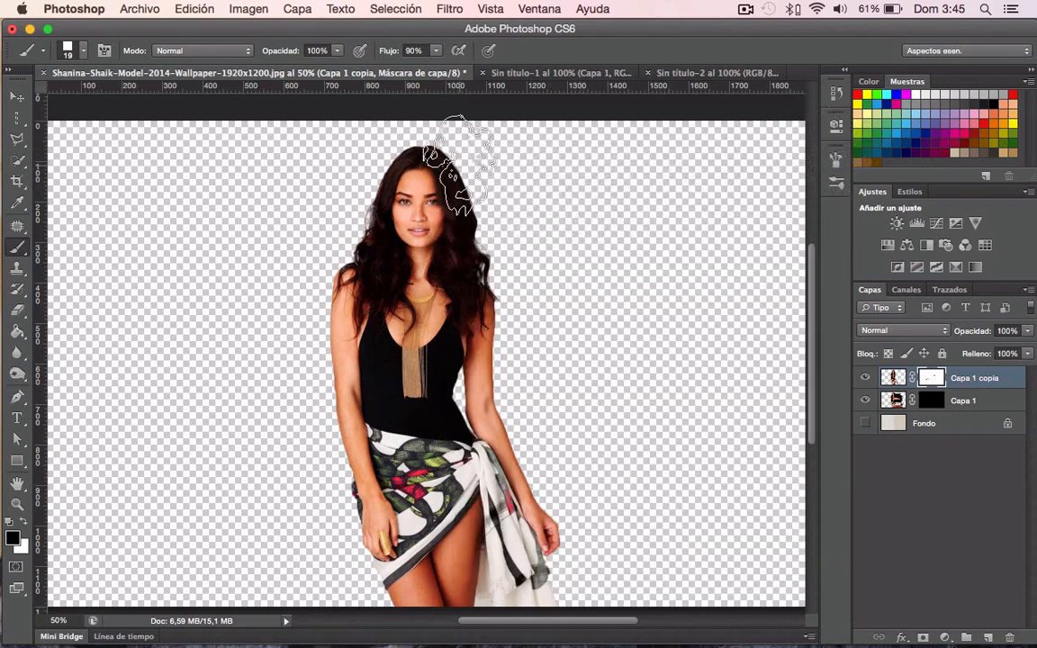
# Paint scattered black squares on the Capa 1 copia mask from the hair down the woman's right-hand side in the image to the skirt and leg
pyautogui.moveTo(457, 161)
pyautogui.mouseDown()
pyautogui.moveTo(480, 325)
pyautogui.moveTo(491, 303)
pyautogui.moveTo(470, 326)
pyautogui.moveTo(449, 311)
pyautogui.moveTo(473, 376)
pyautogui.moveTo(489, 338)
pyautogui.moveTo(482, 387)
pyautogui.moveTo(479, 351)
pyautogui.moveTo(500, 305)
pyautogui.moveTo(489, 308)
pyautogui.moveTo(474, 266)
pyautogui.moveTo(501, 432)
pyautogui.mouseUp()
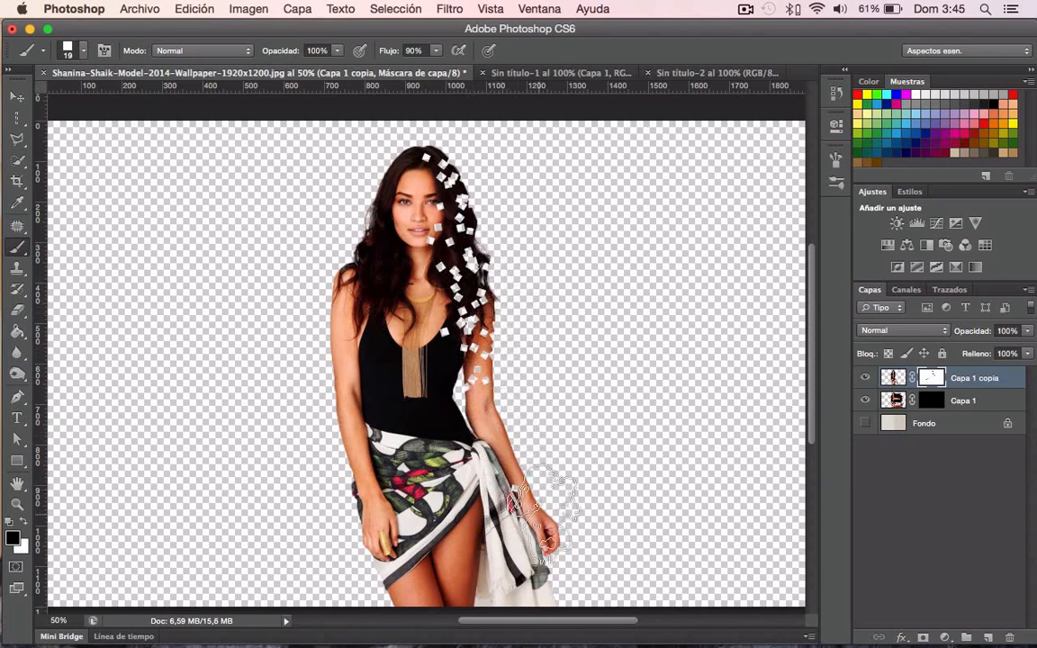
pyautogui.hscroll(1, 522, 601)
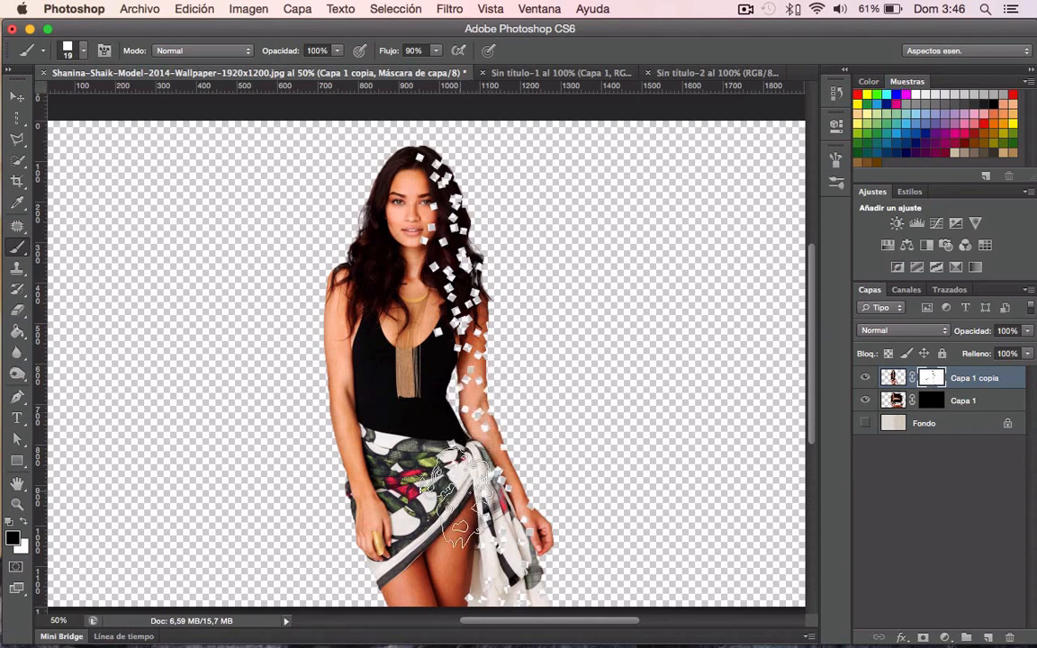
pyautogui.moveTo(457, 538)
pyautogui.mouseDown()
pyautogui.moveTo(453, 594)
pyautogui.moveTo(440, 536)
pyautogui.moveTo(473, 513)
pyautogui.moveTo(433, 441)
pyautogui.moveTo(445, 354)
pyautogui.moveTo(436, 289)
pyautogui.moveTo(465, 275)
pyautogui.moveTo(456, 284)
pyautogui.moveTo(465, 270)
pyautogui.moveTo(438, 230)
pyautogui.moveTo(451, 230)
pyautogui.moveTo(455, 247)
pyautogui.moveTo(442, 243)
pyautogui.moveTo(478, 193)
pyautogui.moveTo(446, 198)
pyautogui.mouseUp()
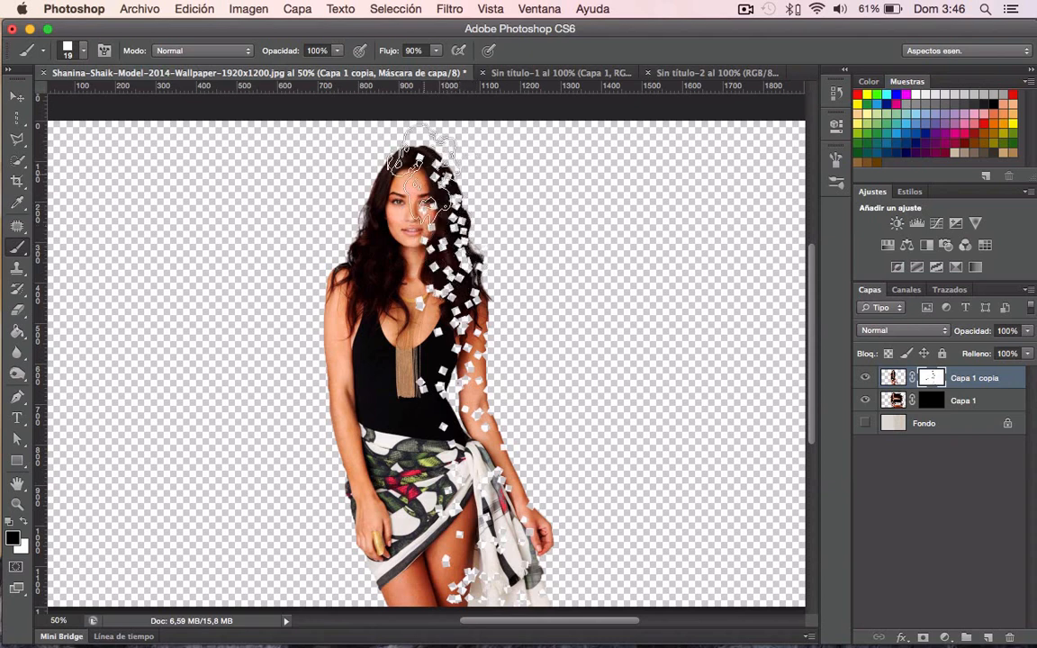
pyautogui.moveTo(410, 154)
pyautogui.mouseDown()
pyautogui.moveTo(437, 144)
pyautogui.moveTo(425, 154)
pyautogui.moveTo(439, 148)
pyautogui.moveTo(470, 196)
pyautogui.moveTo(477, 437)
pyautogui.moveTo(508, 450)
pyautogui.moveTo(491, 454)
pyautogui.moveTo(495, 437)
pyautogui.moveTo(483, 460)
pyautogui.moveTo(537, 499)
pyautogui.moveTo(526, 506)
pyautogui.moveTo(540, 576)
pyautogui.moveTo(542, 567)
pyautogui.moveTo(468, 553)
pyautogui.mouseUp()
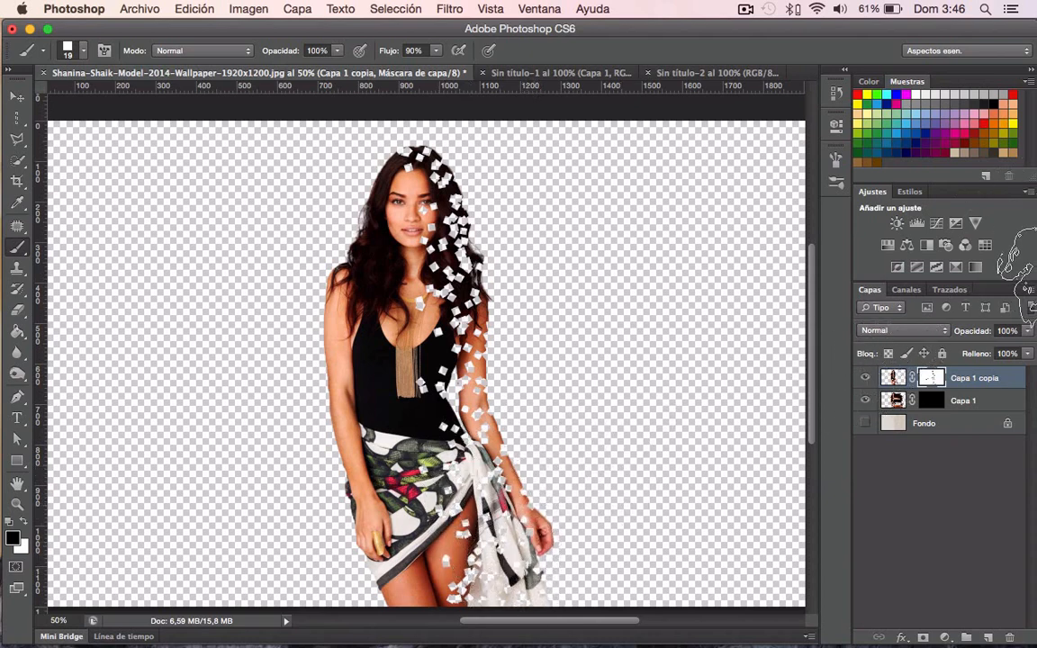
# Switch the layer thumbnails to a larger size in the Layers panel options
pyautogui.click(1029, 290)
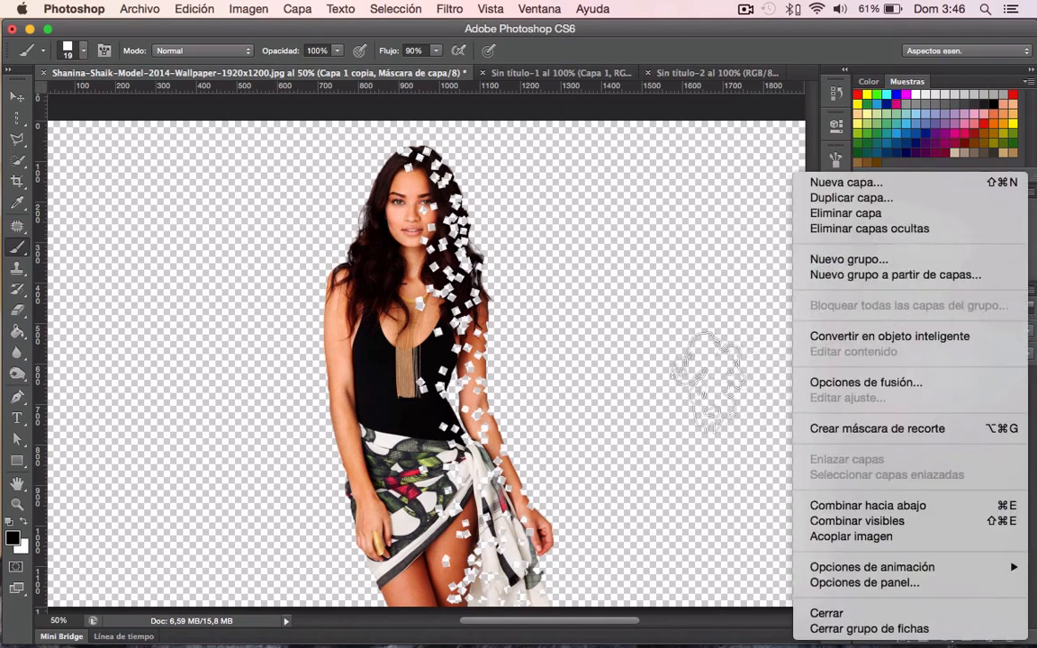
pyautogui.click(509, 458)
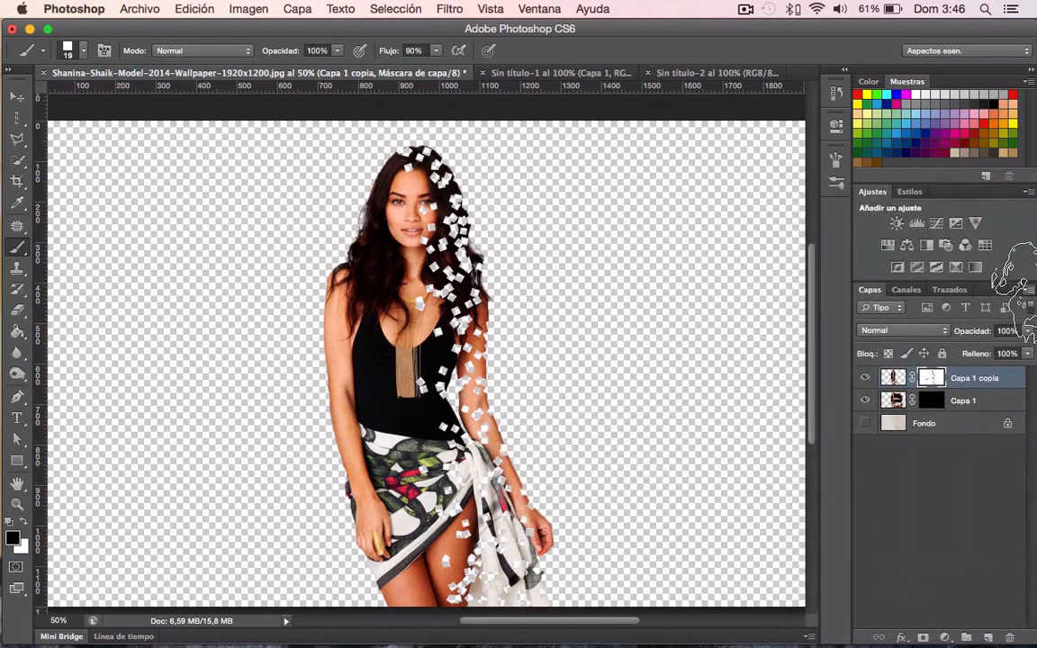
pyautogui.click(1029, 290)
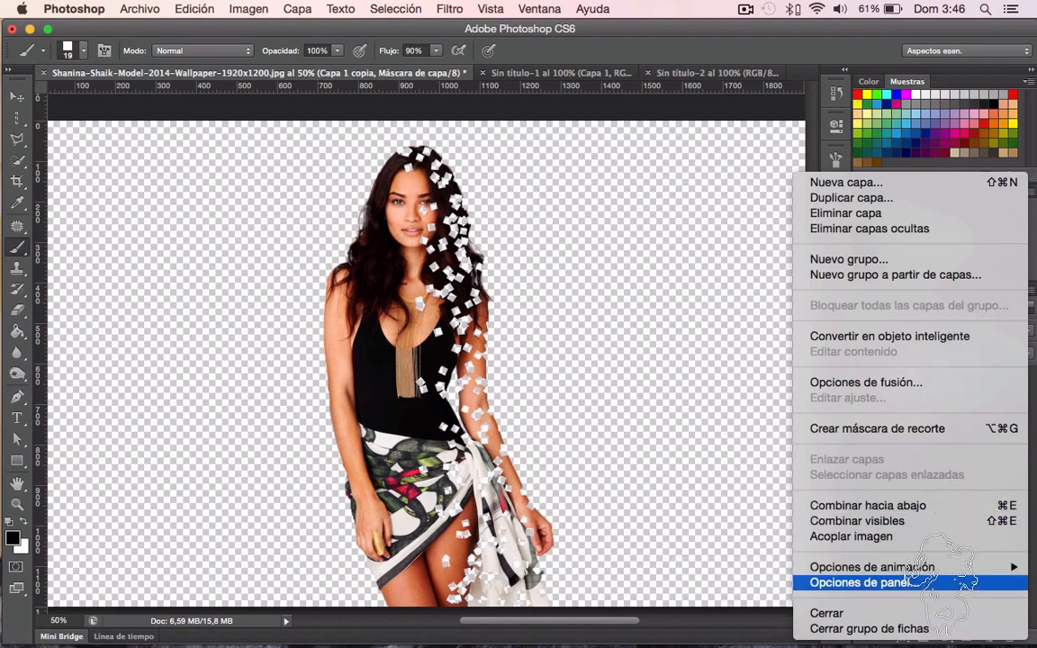
pyautogui.click(911, 582)
pyautogui.click(354, 302)
pyautogui.click(658, 152)
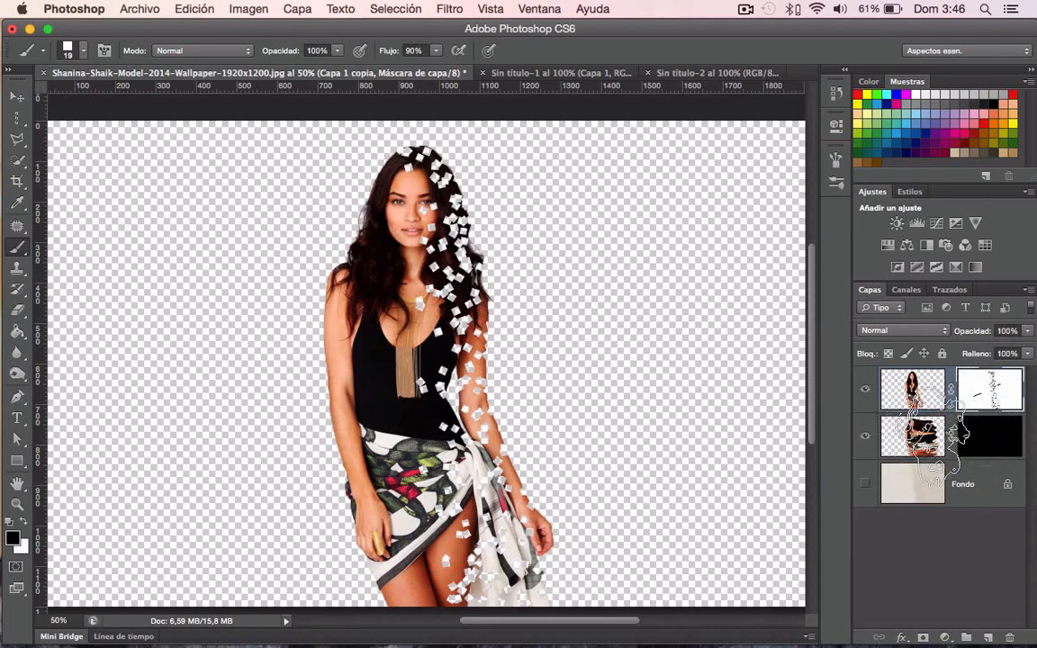
# Target the Capa 1 mask with white as the foreground colour and paint scattered squares beside the arm from the hip up to the shoulder
pyautogui.click(983, 434)
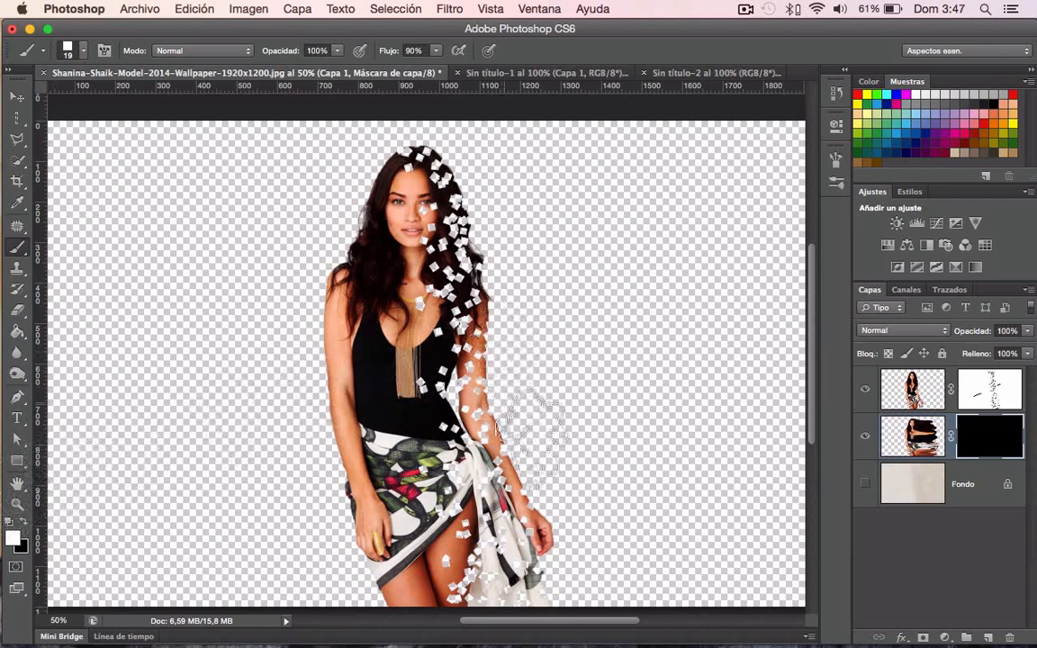
pyautogui.scroll(-1, 531, 432)
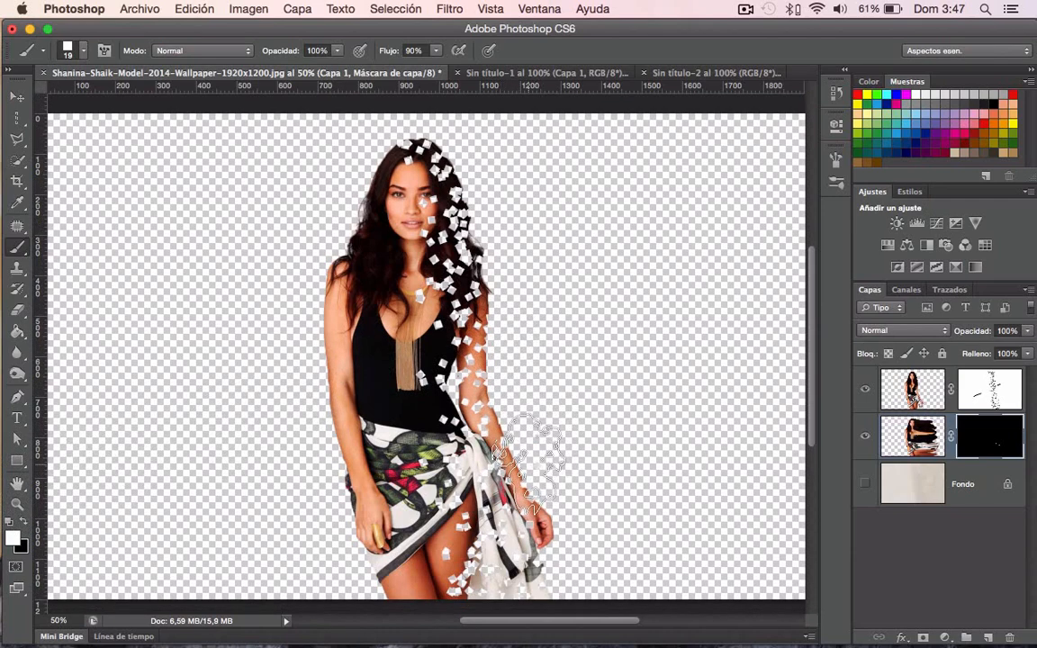
pyautogui.click(514, 399)
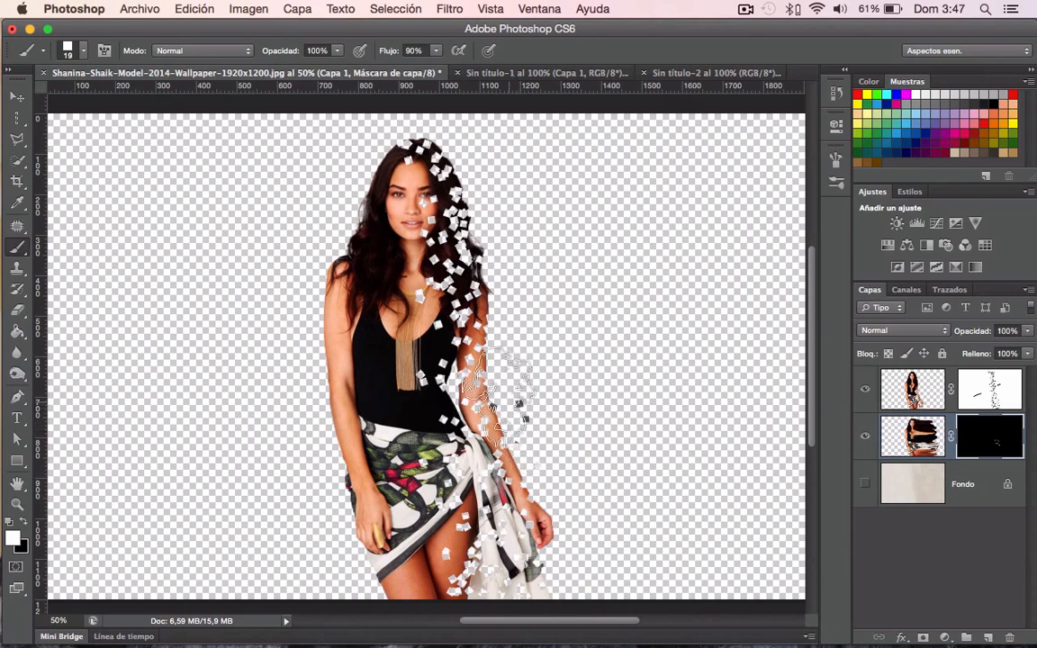
pyautogui.click(502, 382)
pyautogui.scroll(1, 501, 374)
pyautogui.click(513, 312)
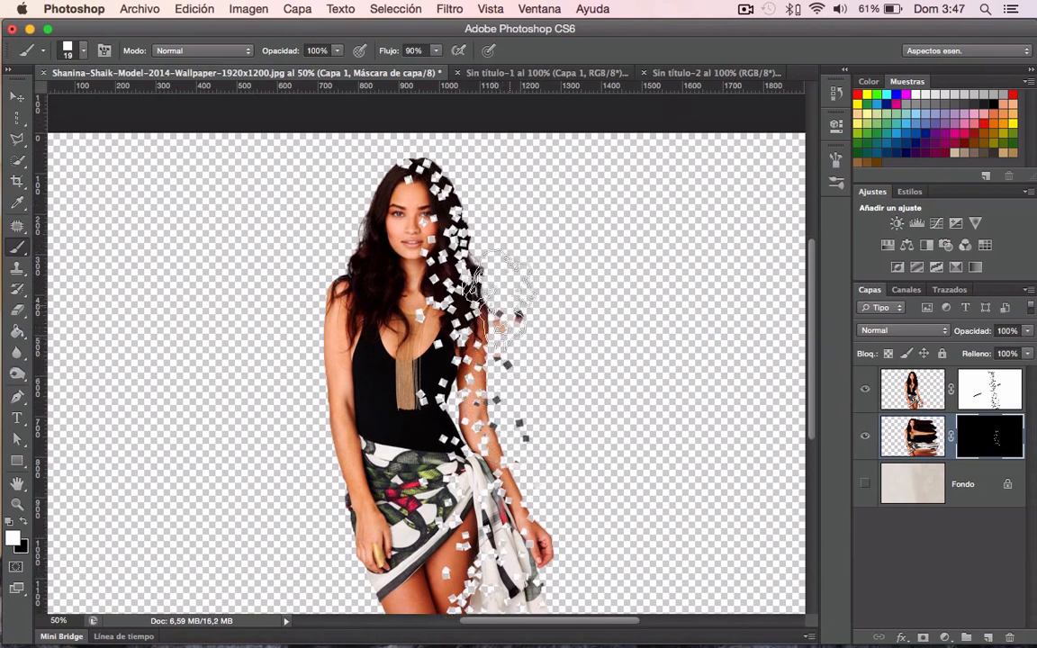
# Continue painting white squares on the Capa 1 mask along the outer edge of the hair and beside the upper arm
pyautogui.scroll(1, 493, 280)
pyautogui.hscroll(1, 493, 281)
pyautogui.click(479, 252)
pyautogui.click(425, 199)
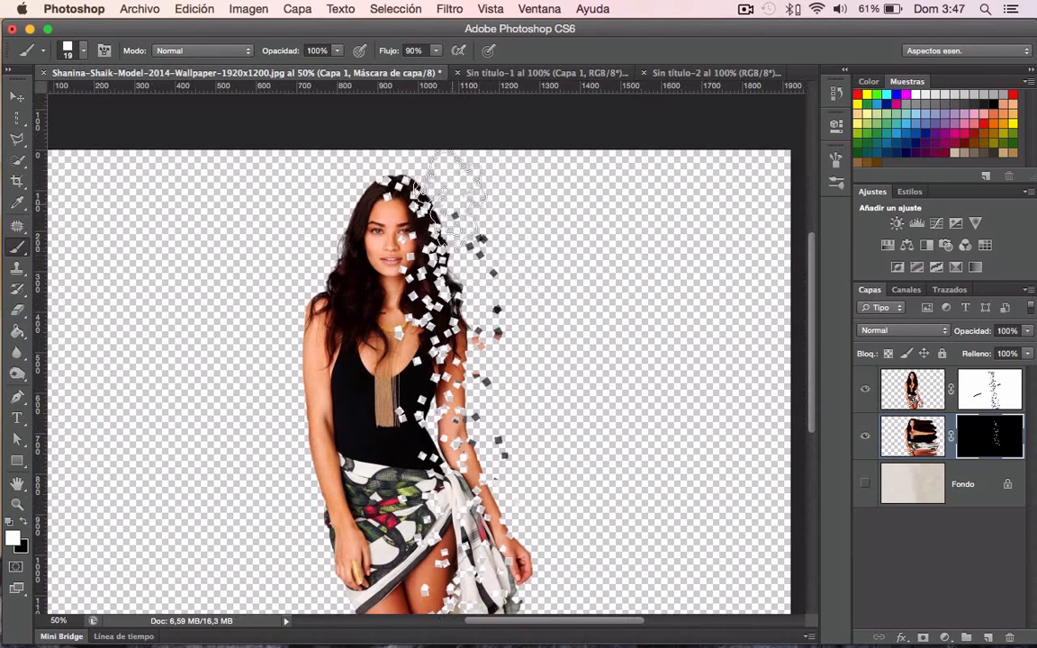
pyautogui.click(463, 243)
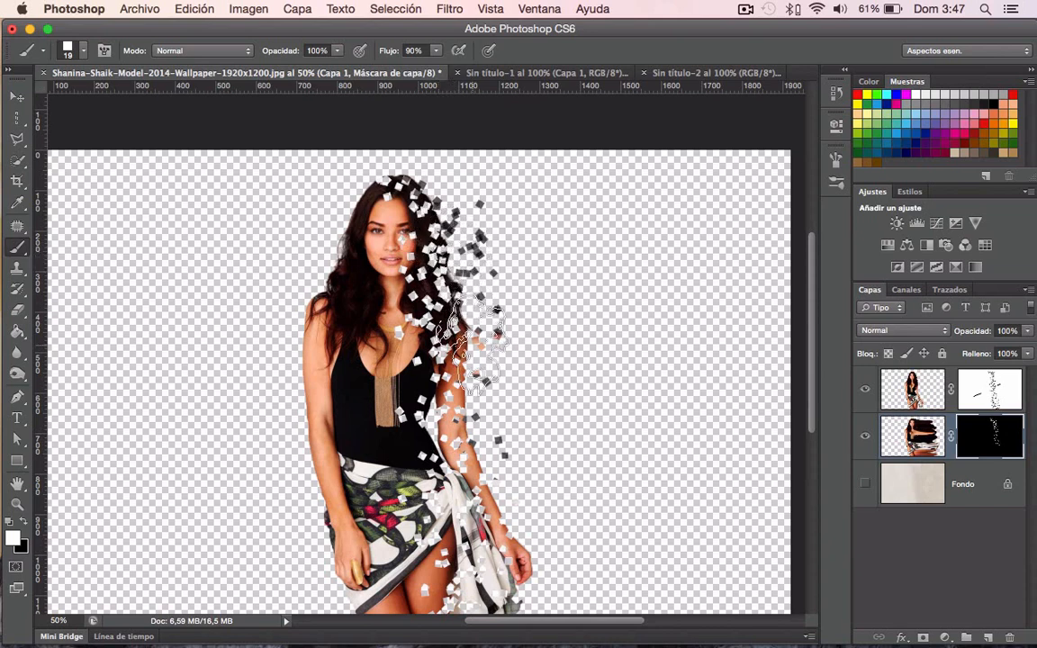
pyautogui.click(493, 396)
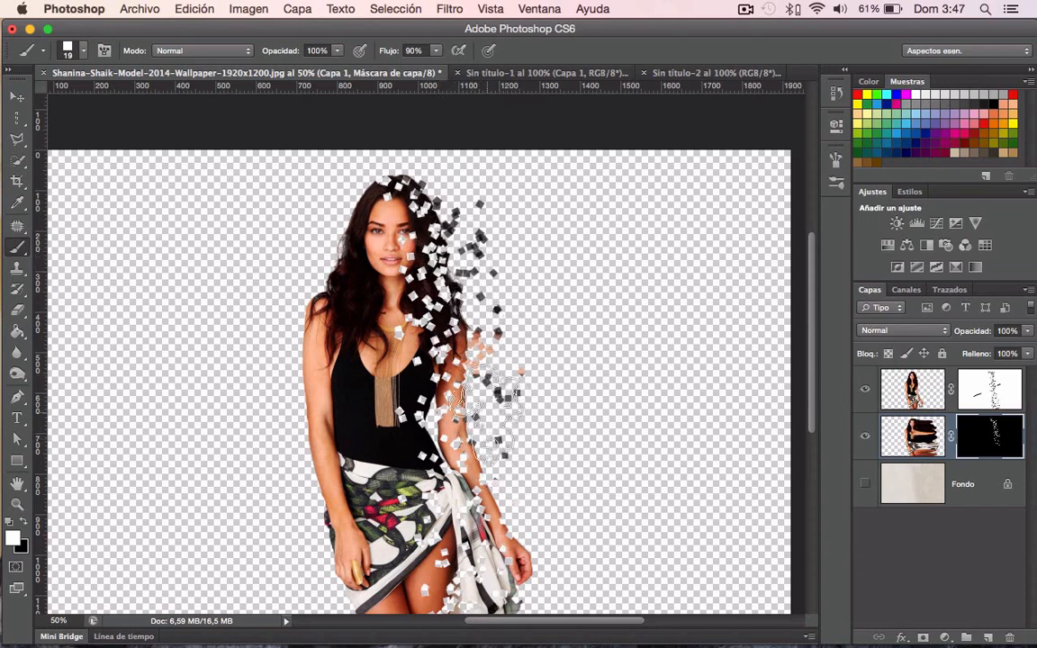
# Widen the dispersion on the Capa 1 mask with more white squares from beside the hand up past the torso and hair
pyautogui.scroll(1, 499, 414)
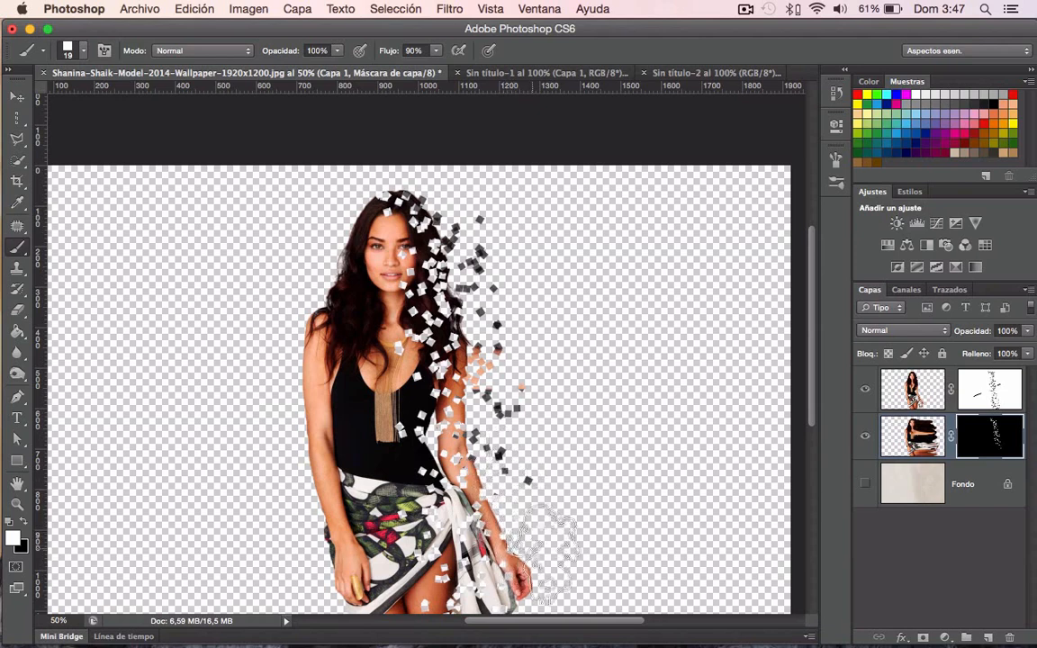
pyautogui.click(542, 572)
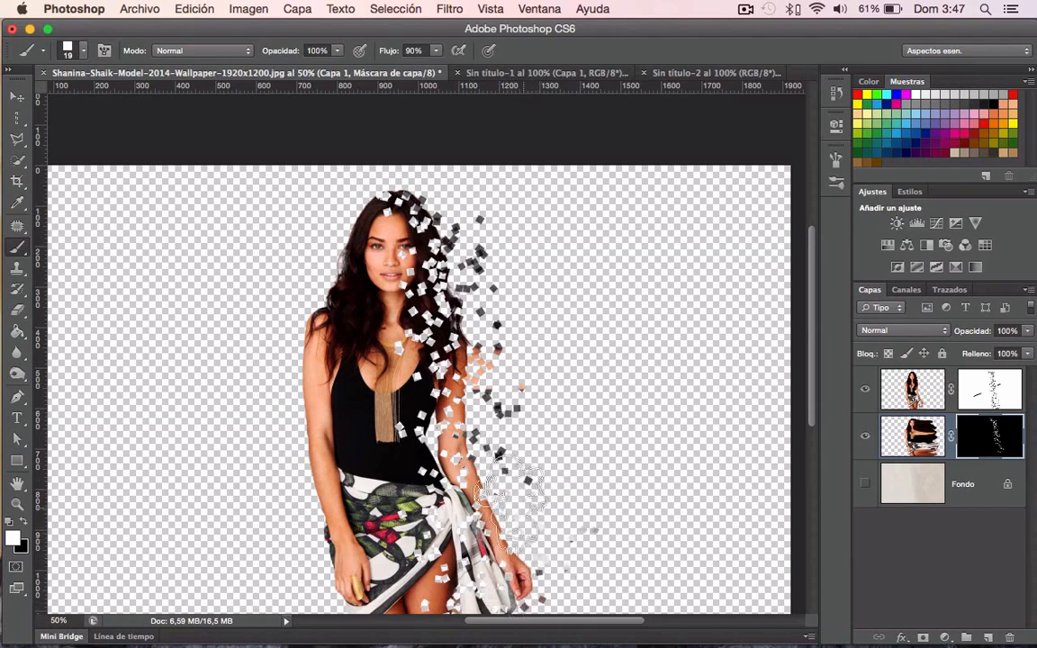
pyautogui.click(555, 477)
pyautogui.click(557, 433)
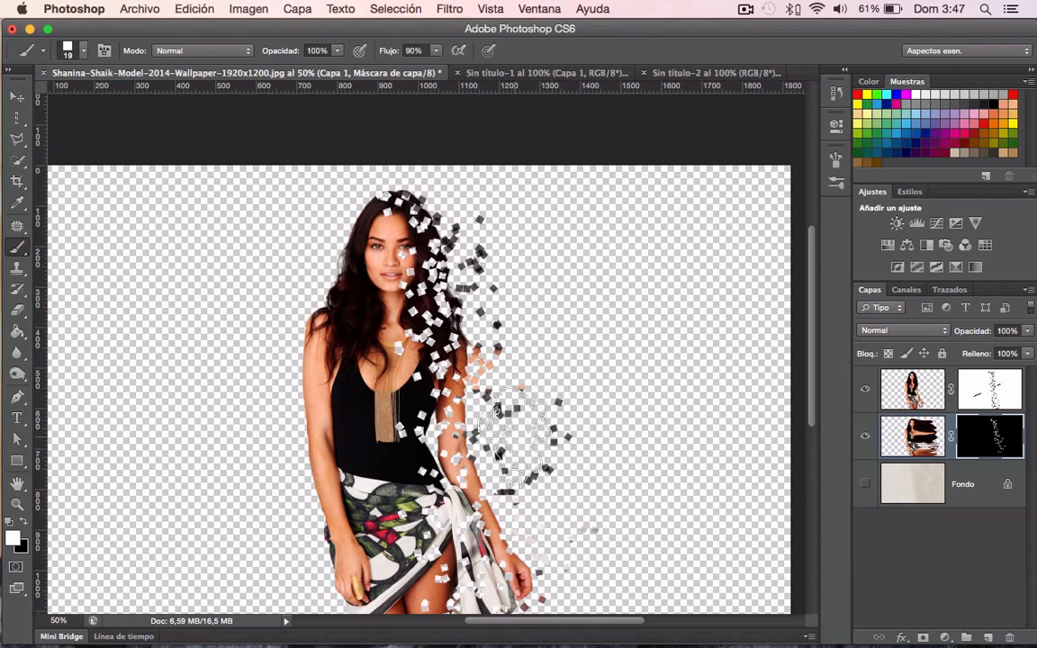
pyautogui.click(531, 292)
pyautogui.click(480, 256)
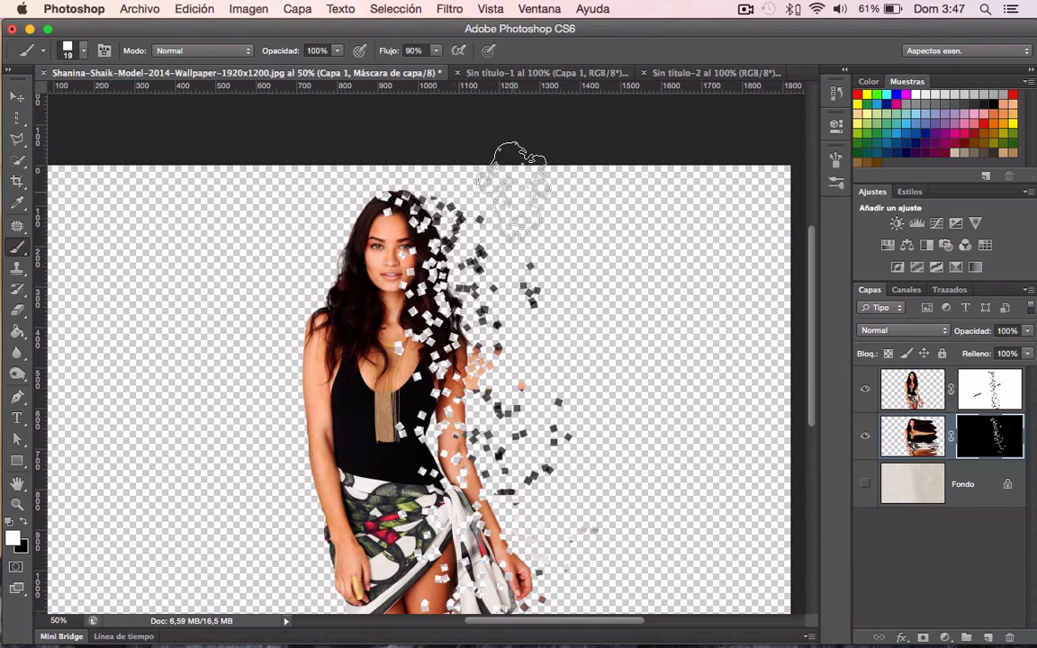
pyautogui.click(457, 207)
pyautogui.click(518, 236)
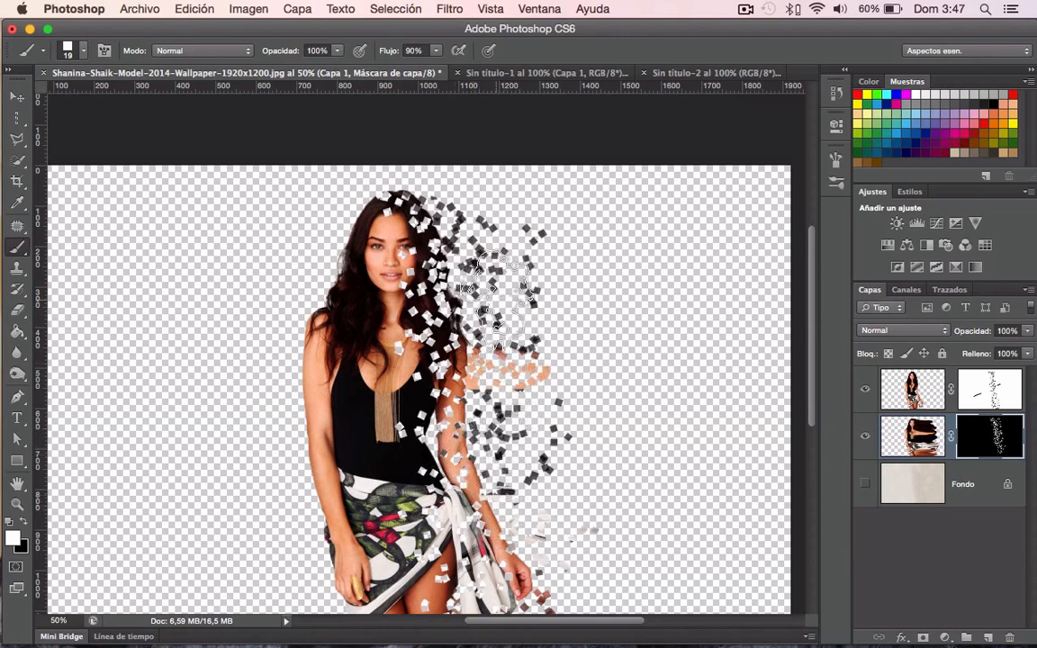
# Add sparse white squares on the Capa 1 mask farther out from the body, from head height down to the hand
pyautogui.click(585, 311)
pyautogui.click(619, 360)
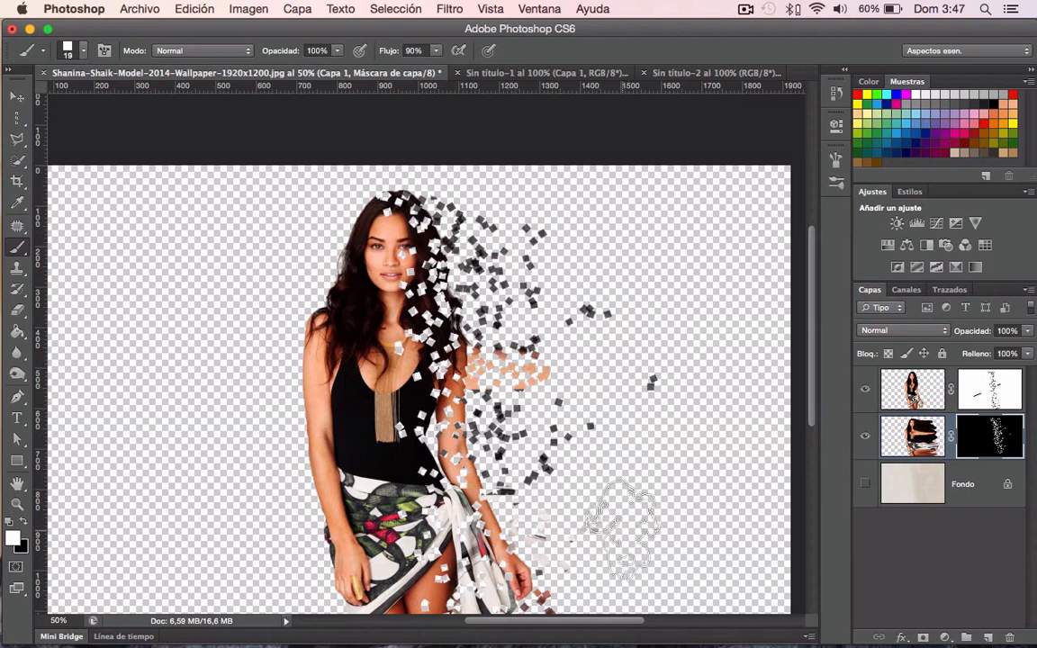
pyautogui.click(609, 477)
pyautogui.click(598, 567)
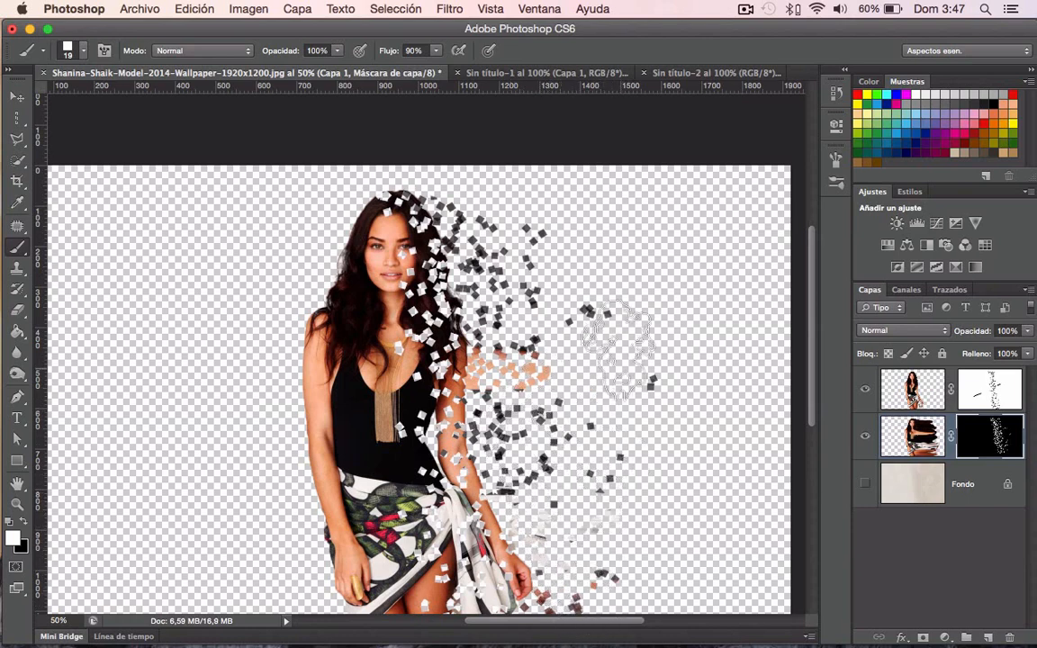
pyautogui.click(615, 354)
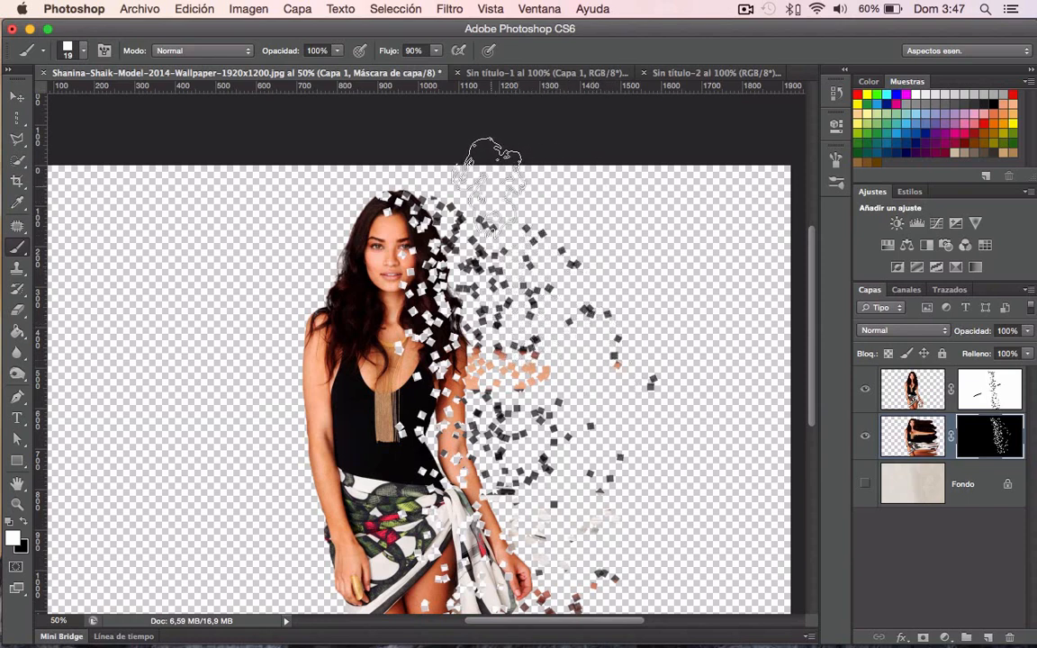
# Paint more black squares over the hair on the Capa 1 copia mask, and make the Fondo layer visible
pyautogui.click(990, 389)
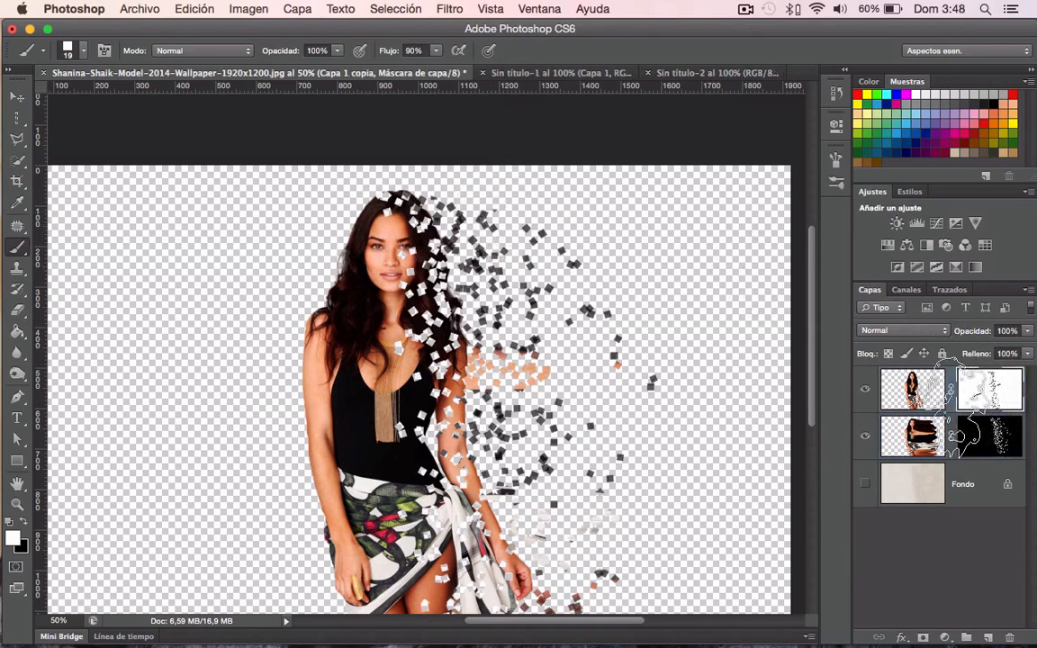
pyautogui.click(24, 521)
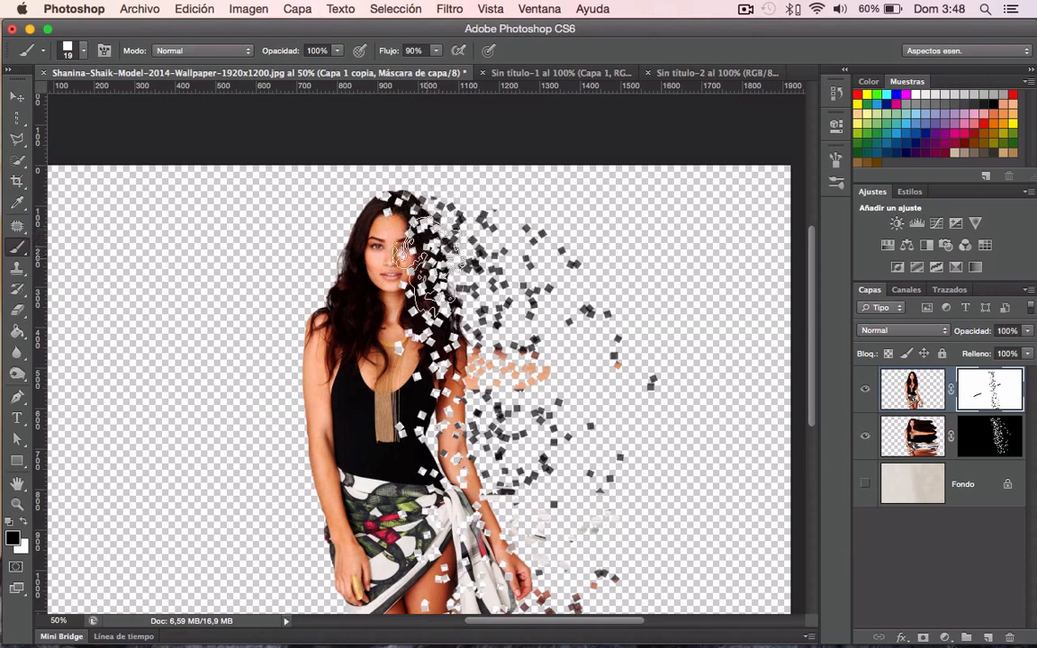
pyautogui.click(423, 301)
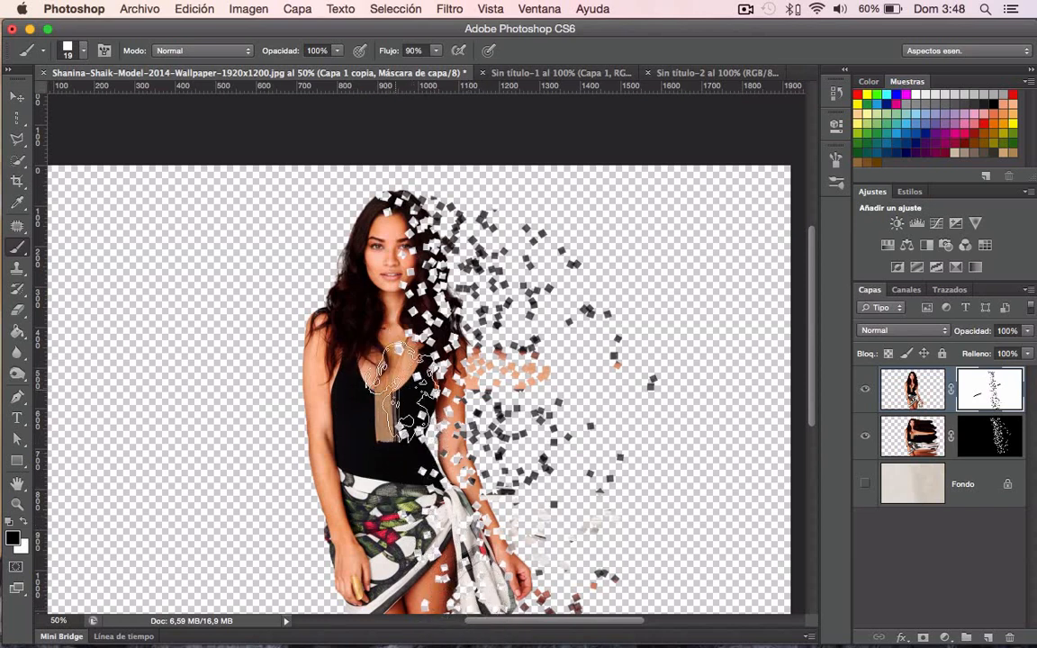
pyautogui.click(864, 483)
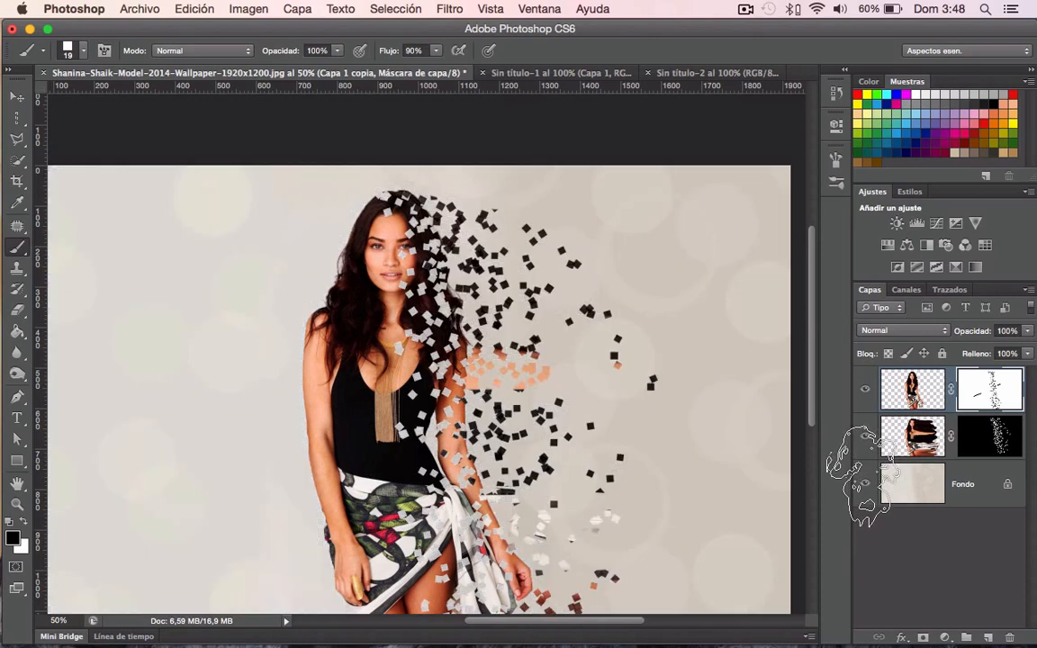
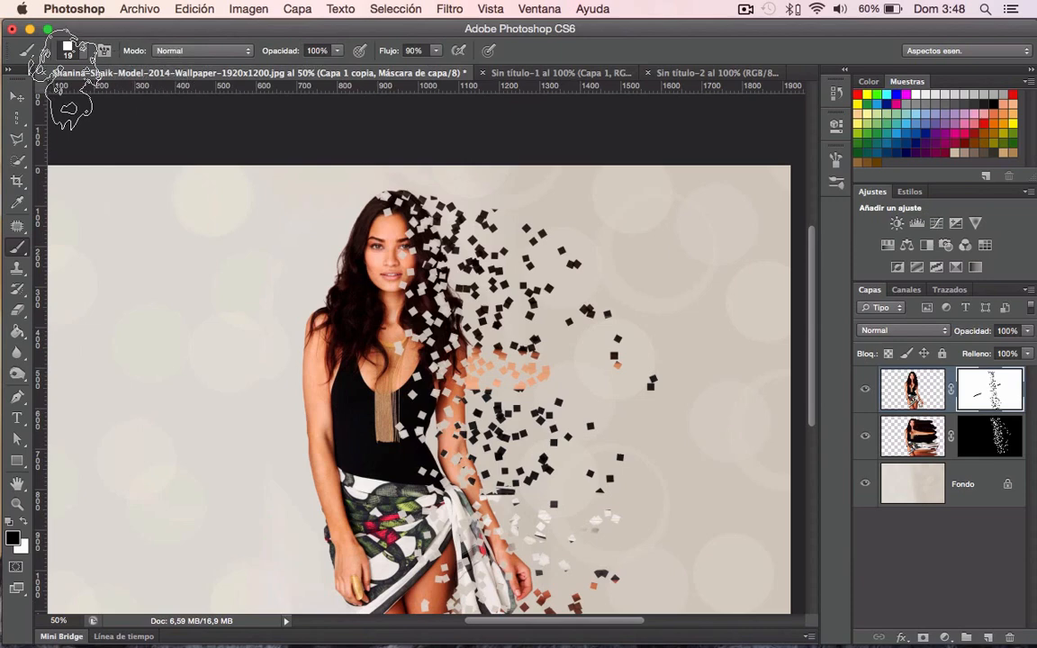
# Close the dispersed model image and the Sin título-1 document without saving their changes
pyautogui.press('super+w')
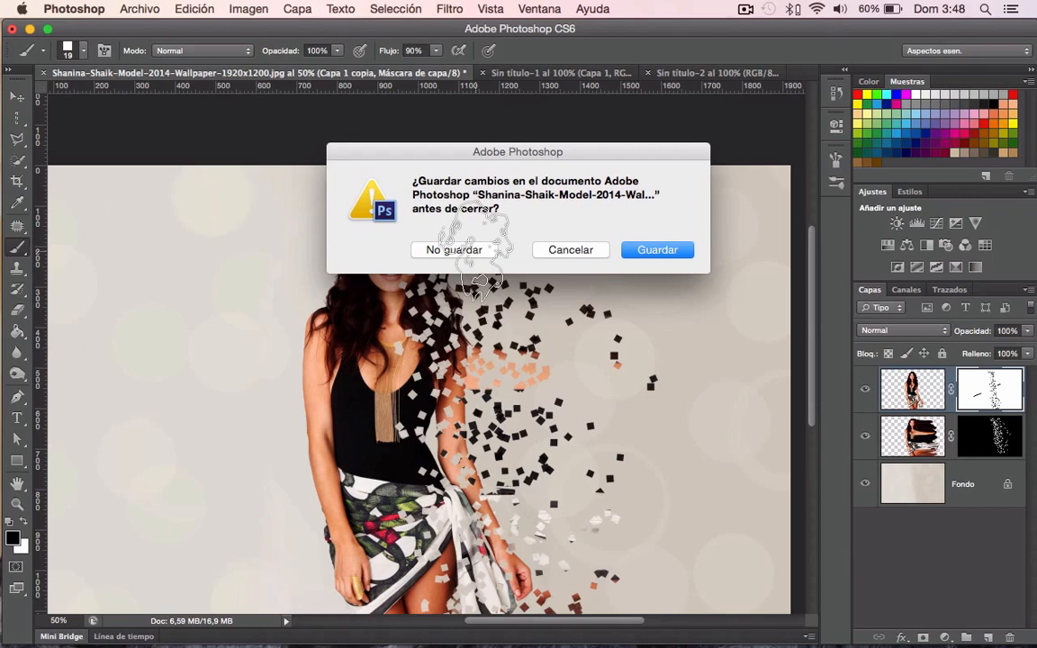
pyautogui.click(461, 250)
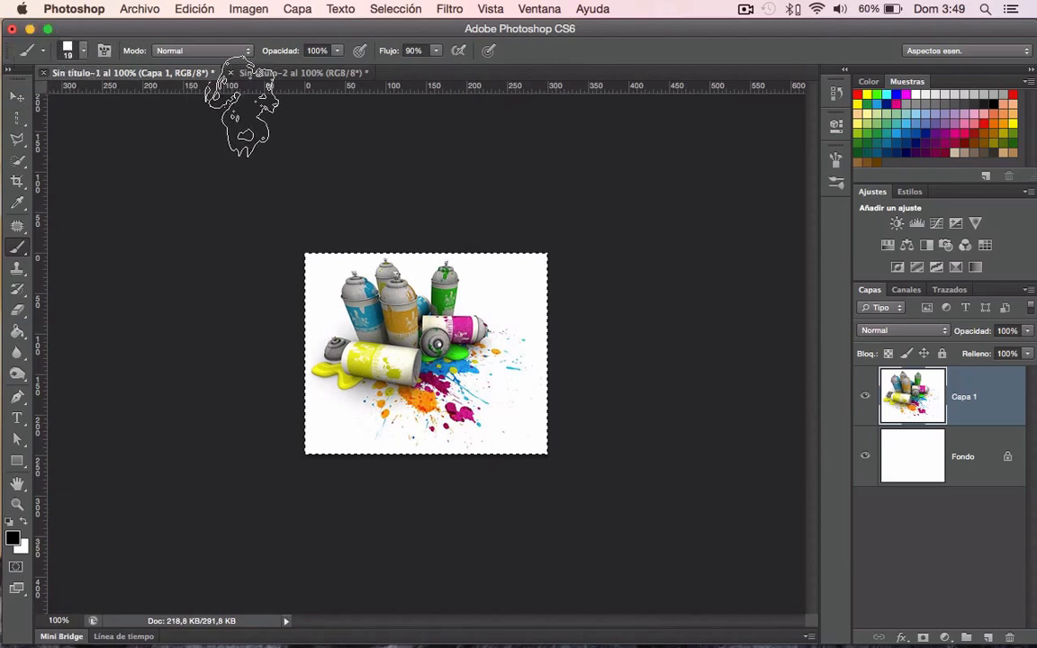
pyautogui.press('super+w')
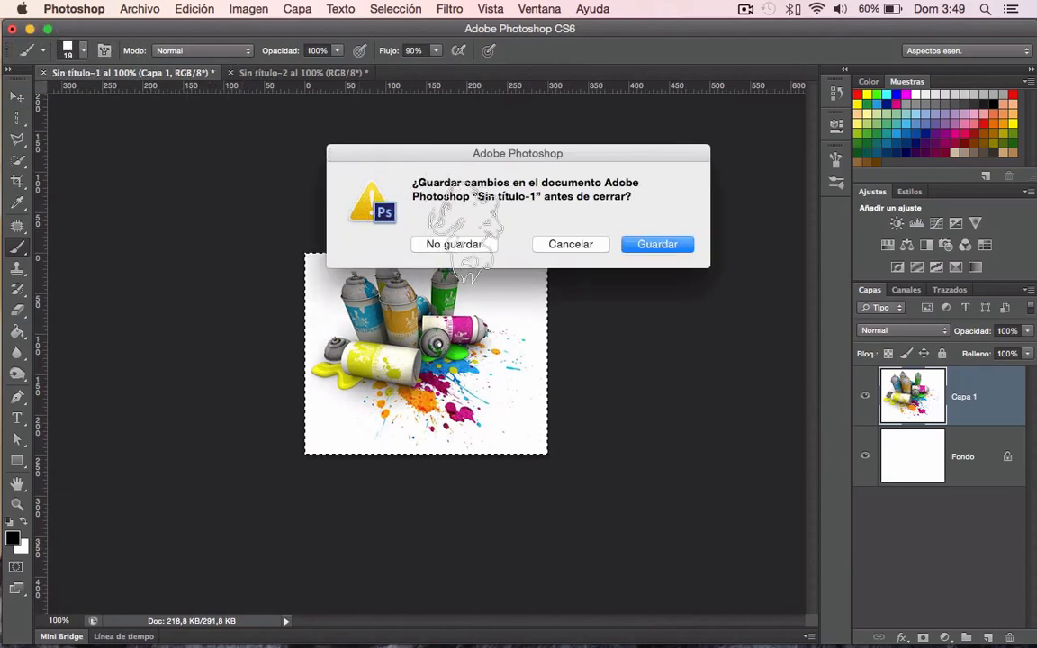
pyautogui.click(446, 244)
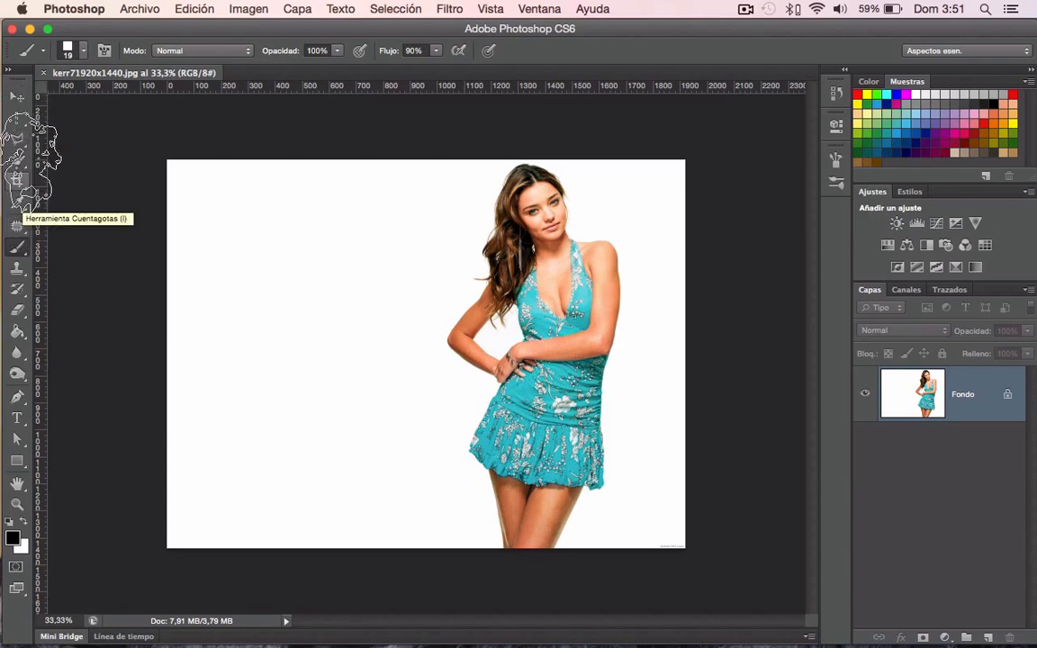
# Select the whole woman with Quick Selection, keep the default Refine Edge settings, and copy her onto two stacked layers
pyautogui.click(17, 160)
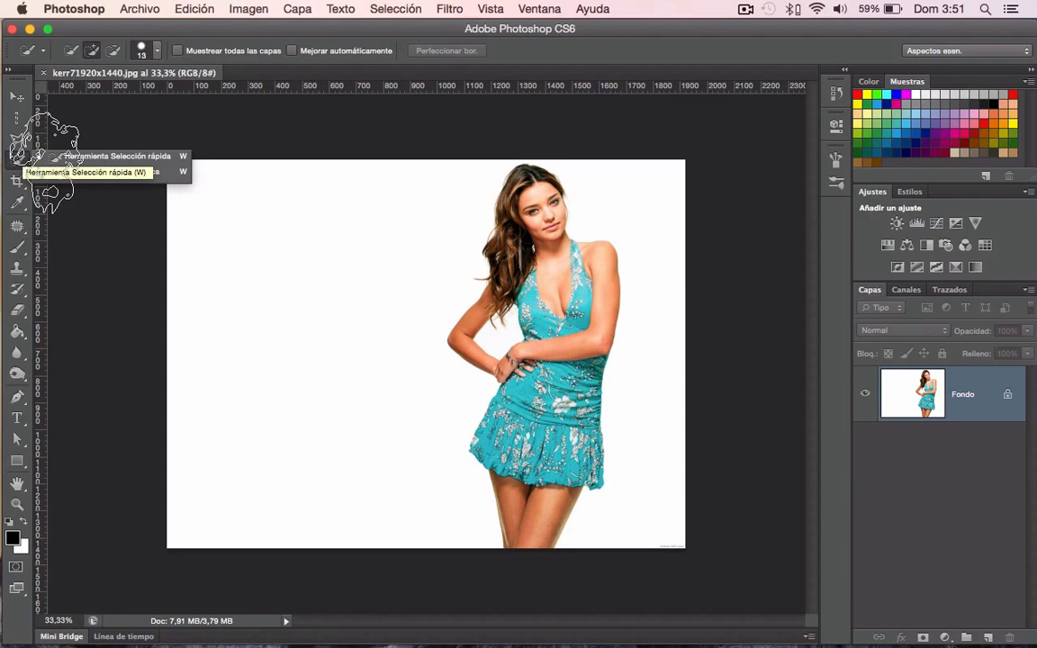
pyautogui.moveTo(566, 497)
pyautogui.mouseDown()
pyautogui.moveTo(540, 516)
pyautogui.moveTo(534, 548)
pyautogui.moveTo(545, 510)
pyautogui.mouseUp()
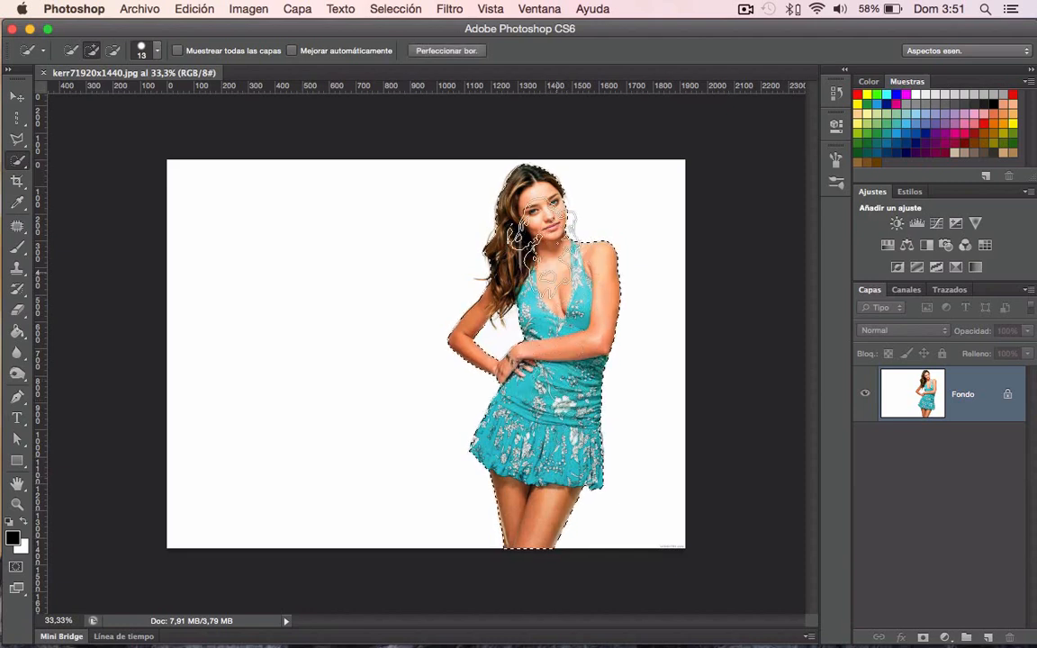
pyautogui.click(447, 50)
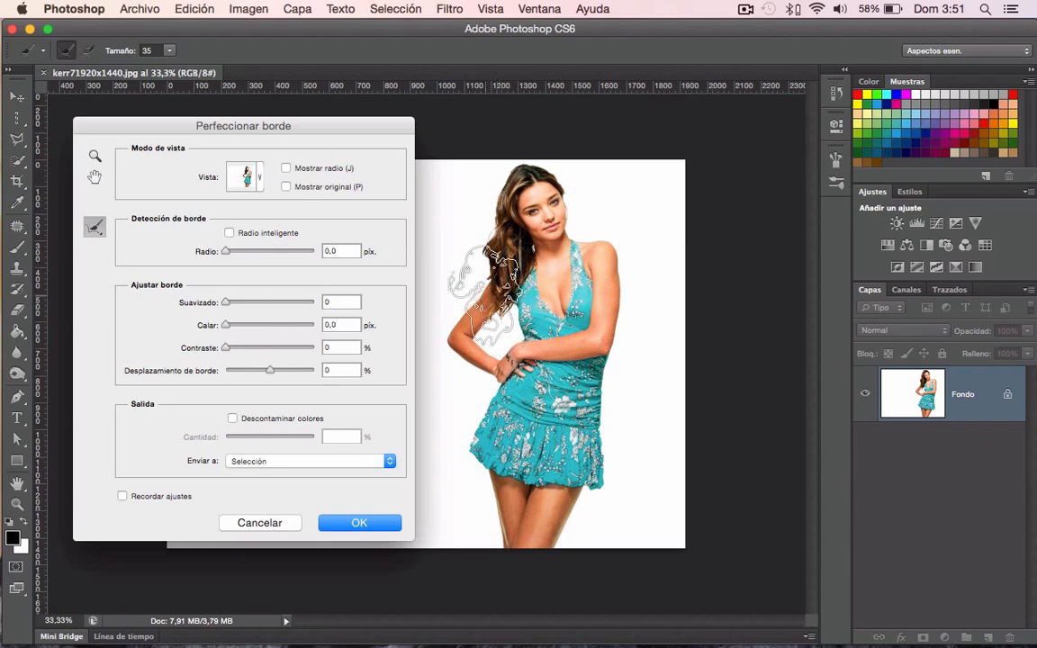
pyautogui.click(359, 522)
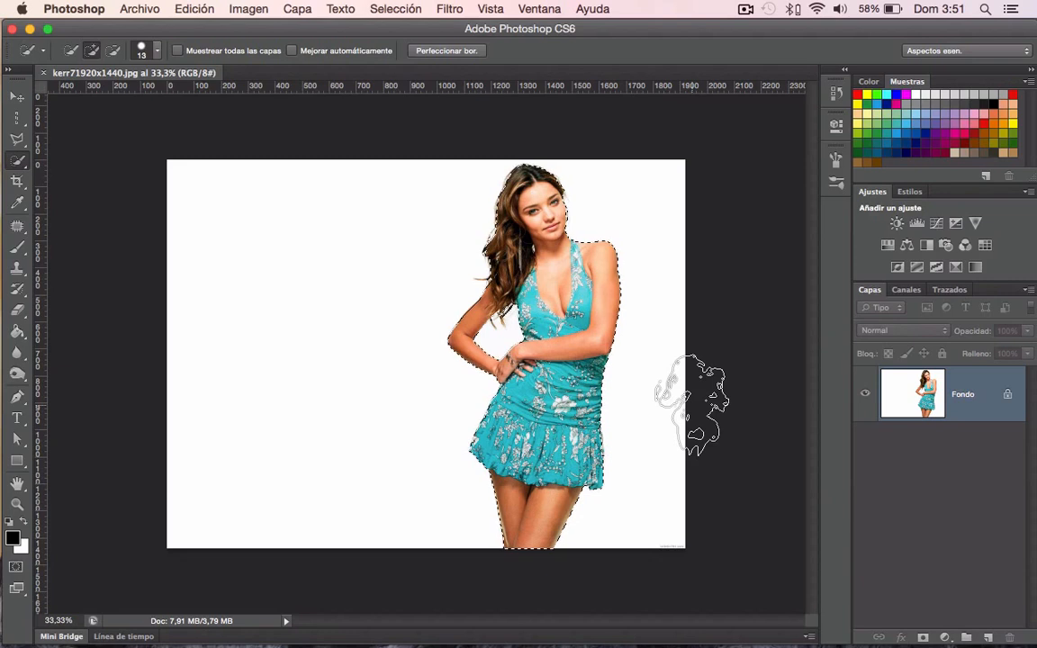
pyautogui.press('super+j')
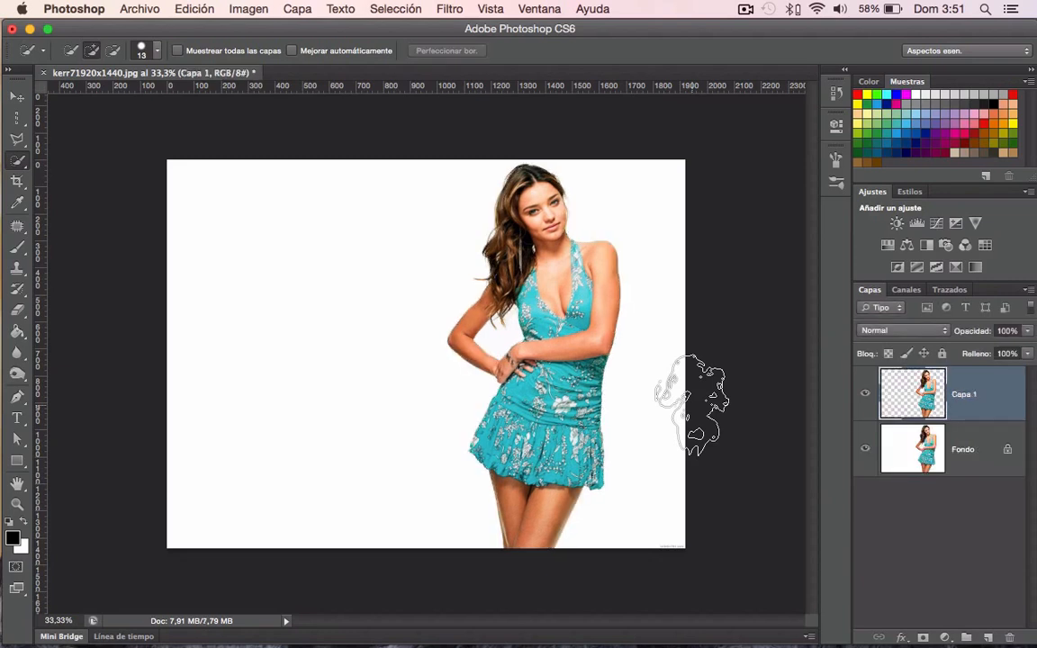
pyautogui.press('super+j')
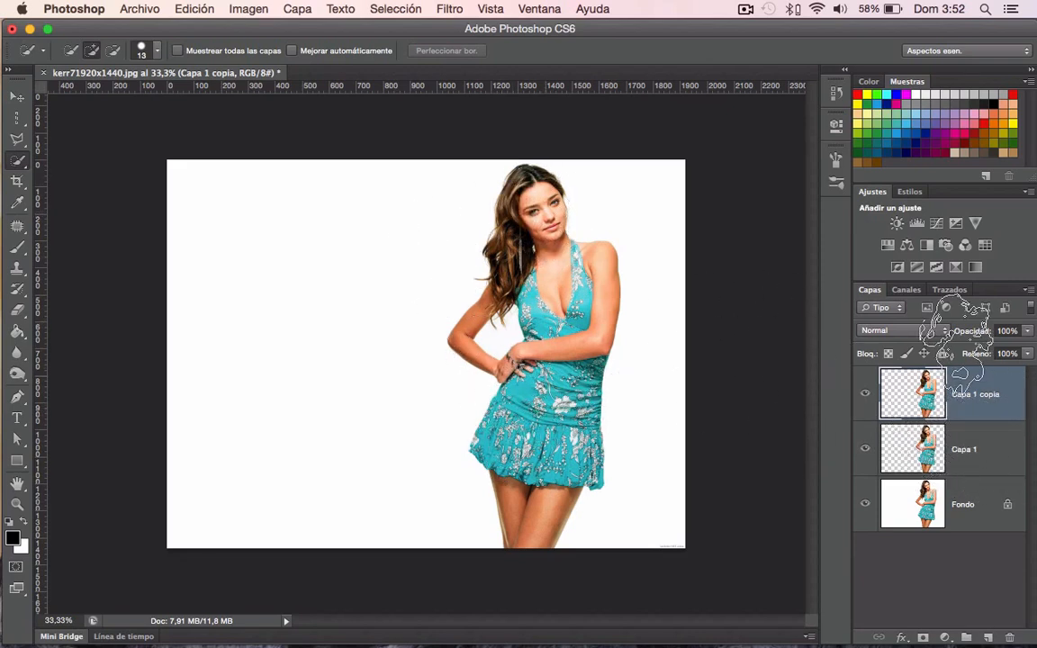
# Open Liquify on Capa 1 and smear the legs and skirt outward to the left with a 301 px brush
pyautogui.click(970, 449)
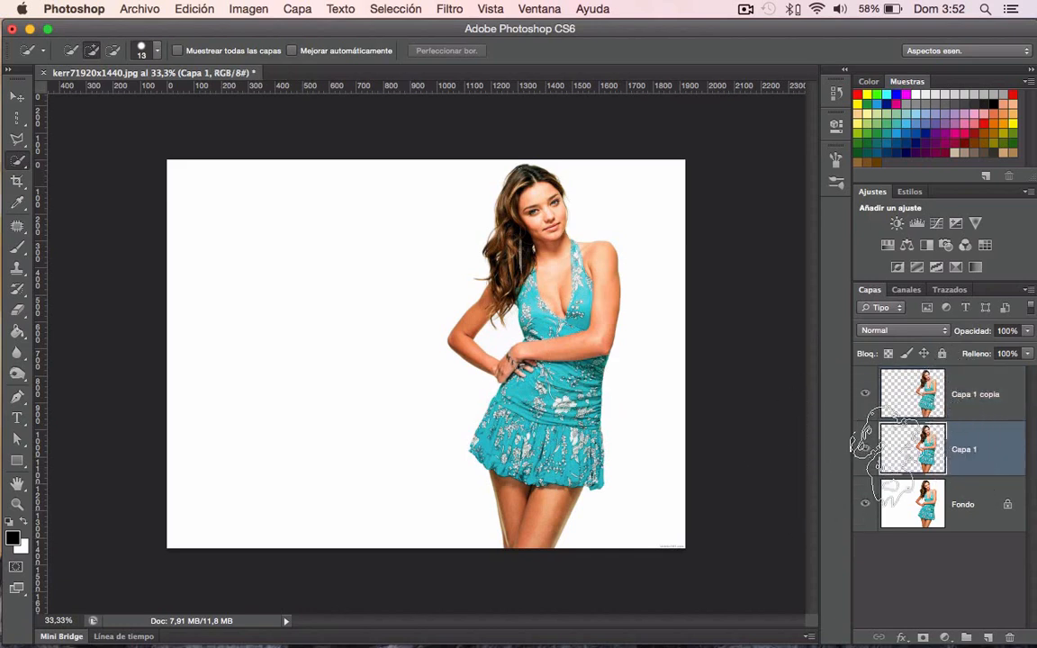
pyautogui.click(450, 9)
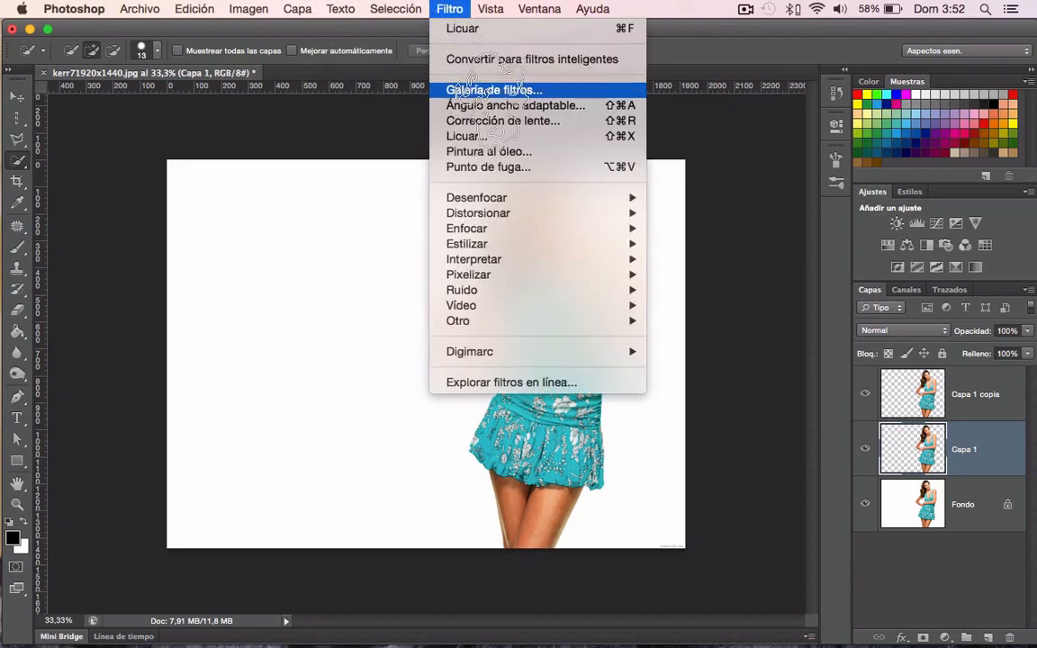
pyautogui.click(474, 136)
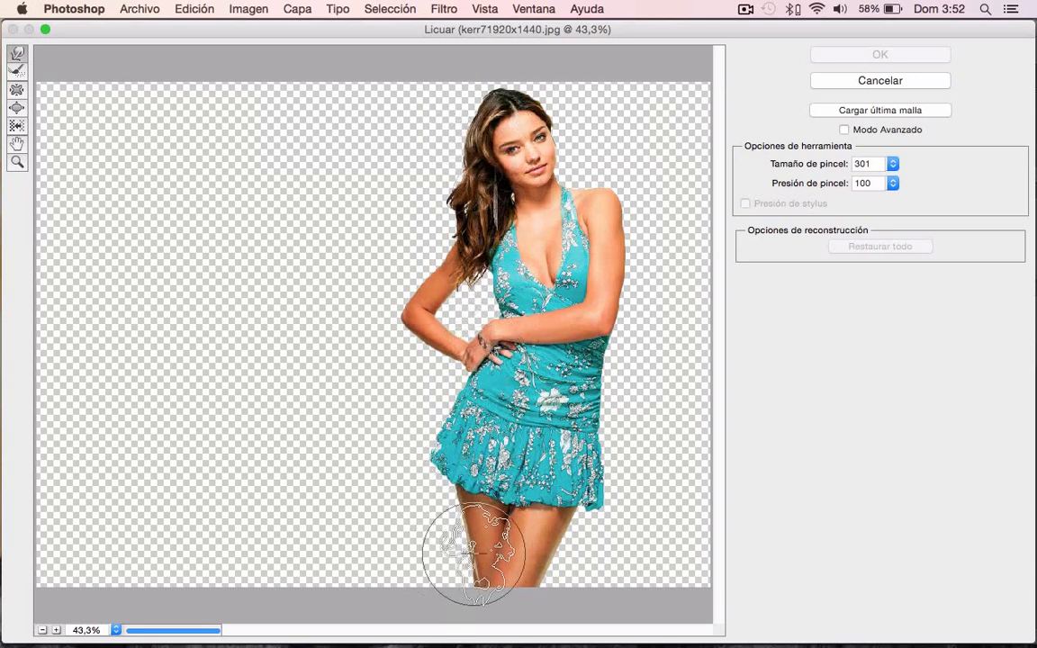
pyautogui.moveTo(479, 563); pyautogui.dragTo(336, 555)
pyautogui.moveTo(430, 574); pyautogui.dragTo(309, 573)
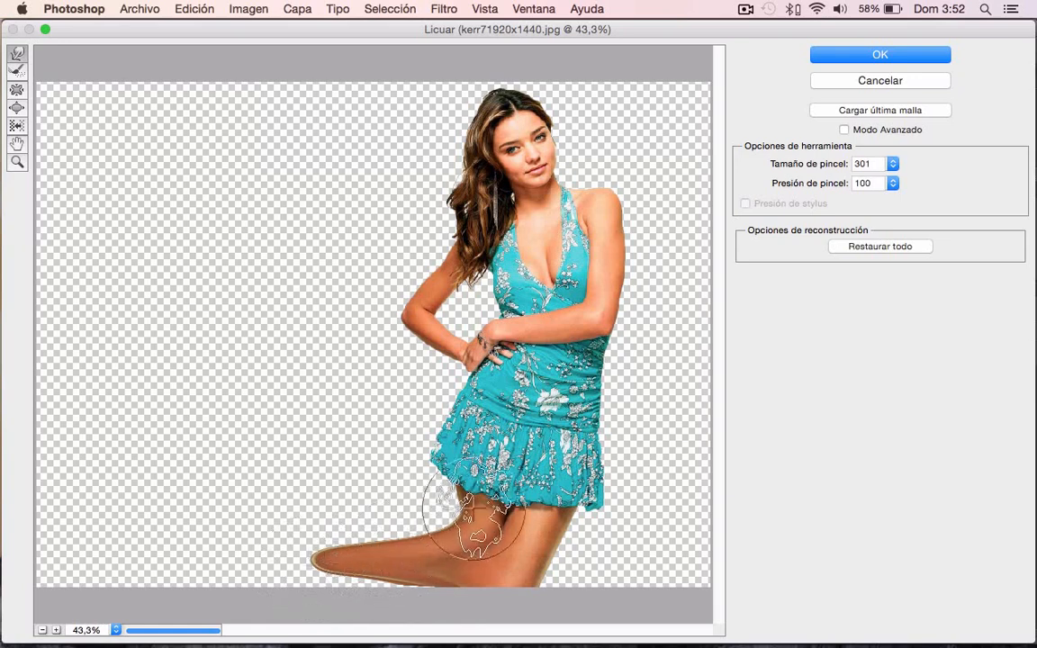
pyautogui.moveTo(477, 524)
pyautogui.mouseDown()
pyautogui.moveTo(450, 501)
pyautogui.moveTo(310, 514)
pyautogui.mouseUp()
pyautogui.moveTo(454, 522); pyautogui.dragTo(310, 511)
pyautogui.moveTo(515, 458); pyautogui.dragTo(317, 455)
pyautogui.moveTo(455, 427); pyautogui.dragTo(321, 421)
pyautogui.moveTo(487, 410); pyautogui.dragTo(290, 356)
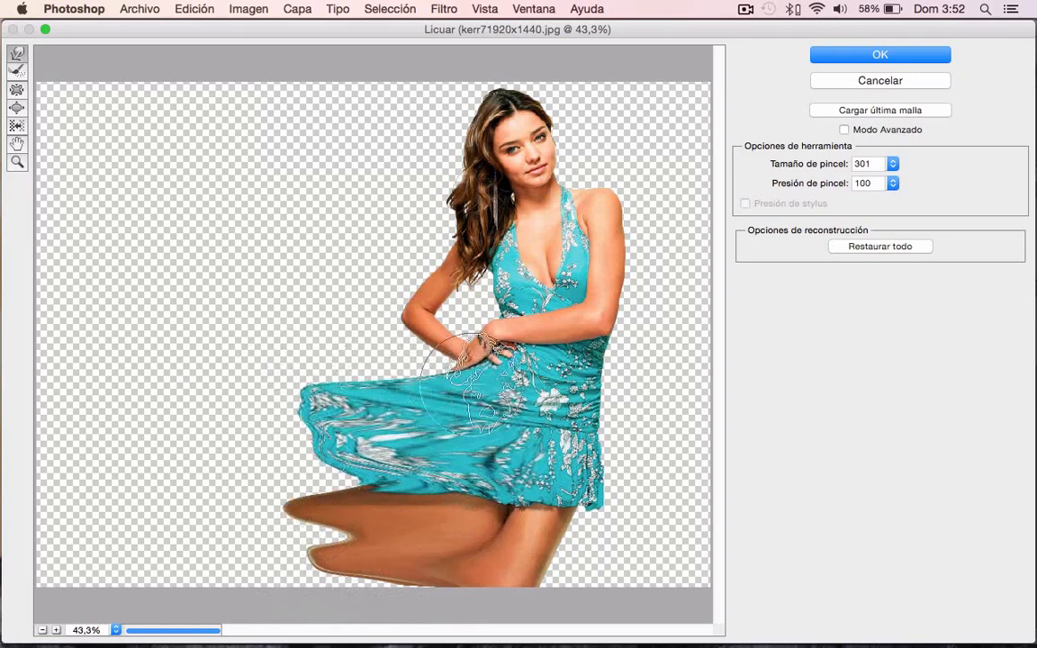
# Smear the bent arm, hand and waist to the left in Liquify, and stretch the skirt and leg smears farther out
pyautogui.moveTo(468, 360); pyautogui.dragTo(310, 335)
pyautogui.moveTo(464, 297); pyautogui.dragTo(275, 303)
pyautogui.moveTo(495, 302); pyautogui.dragTo(329, 283)
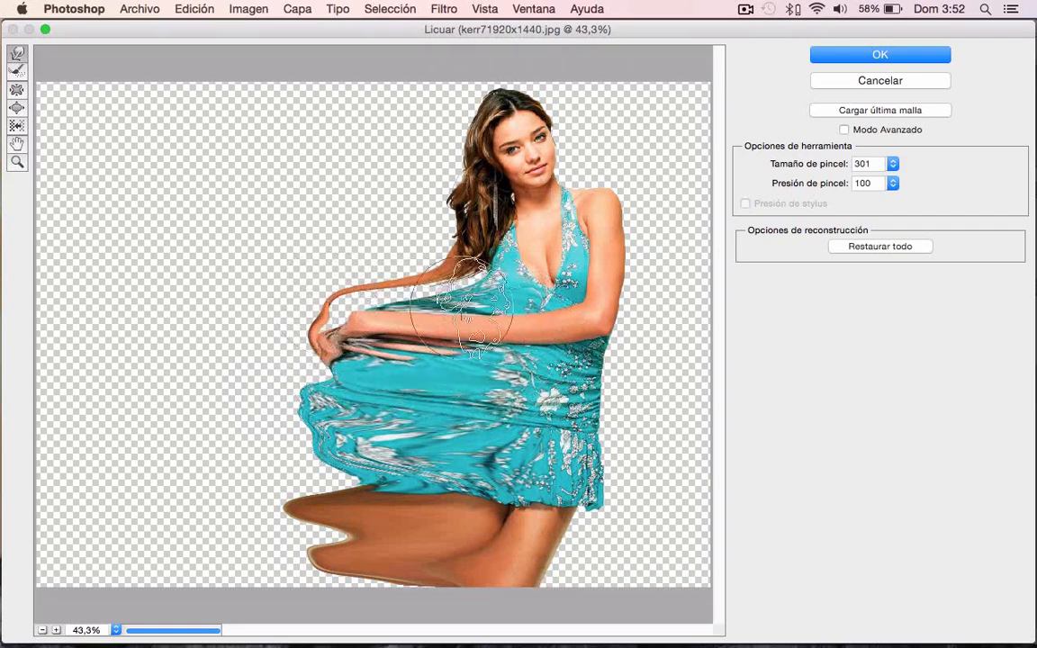
pyautogui.moveTo(428, 271); pyautogui.dragTo(225, 280)
pyautogui.moveTo(338, 328); pyautogui.dragTo(257, 365)
pyautogui.moveTo(350, 454)
pyautogui.mouseDown()
pyautogui.moveTo(225, 423)
pyautogui.moveTo(224, 446)
pyautogui.mouseUp()
pyautogui.moveTo(356, 509); pyautogui.dragTo(244, 497)
pyautogui.moveTo(377, 553); pyautogui.dragTo(293, 540)
# Pull the hair out to the left in Liquify, from its lower ends up to the crown of the head
pyautogui.moveTo(477, 227)
pyautogui.mouseDown()
pyautogui.moveTo(352, 236)
pyautogui.moveTo(258, 213)
pyautogui.mouseUp()
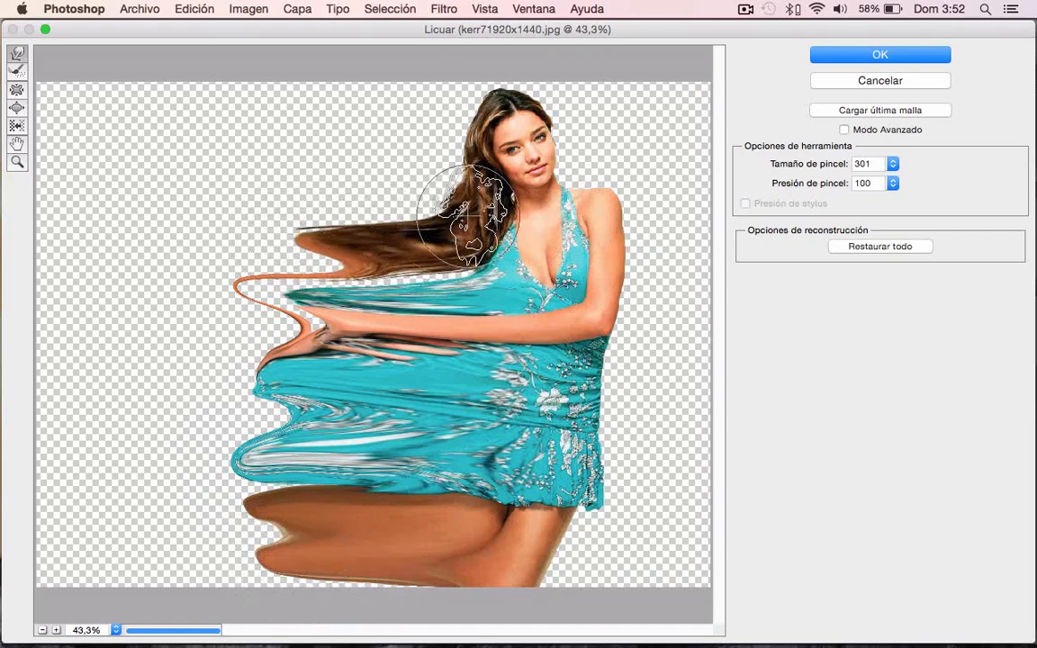
pyautogui.moveTo(460, 204); pyautogui.dragTo(270, 178)
pyautogui.moveTo(516, 196); pyautogui.dragTo(370, 162)
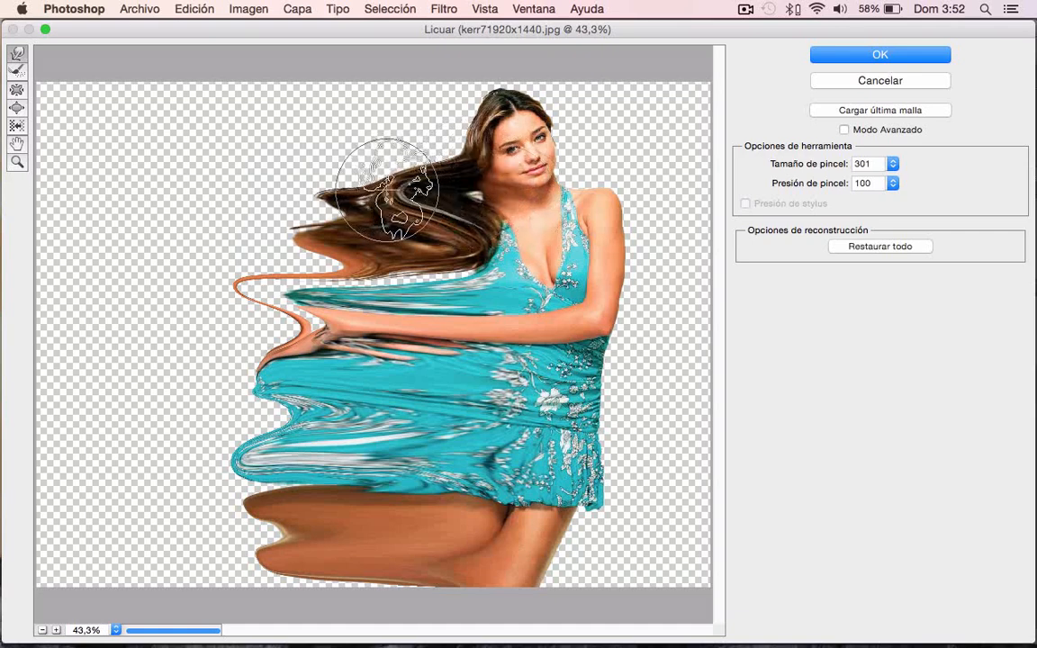
pyautogui.moveTo(475, 150); pyautogui.dragTo(336, 116)
pyautogui.moveTo(357, 156); pyautogui.dragTo(262, 140)
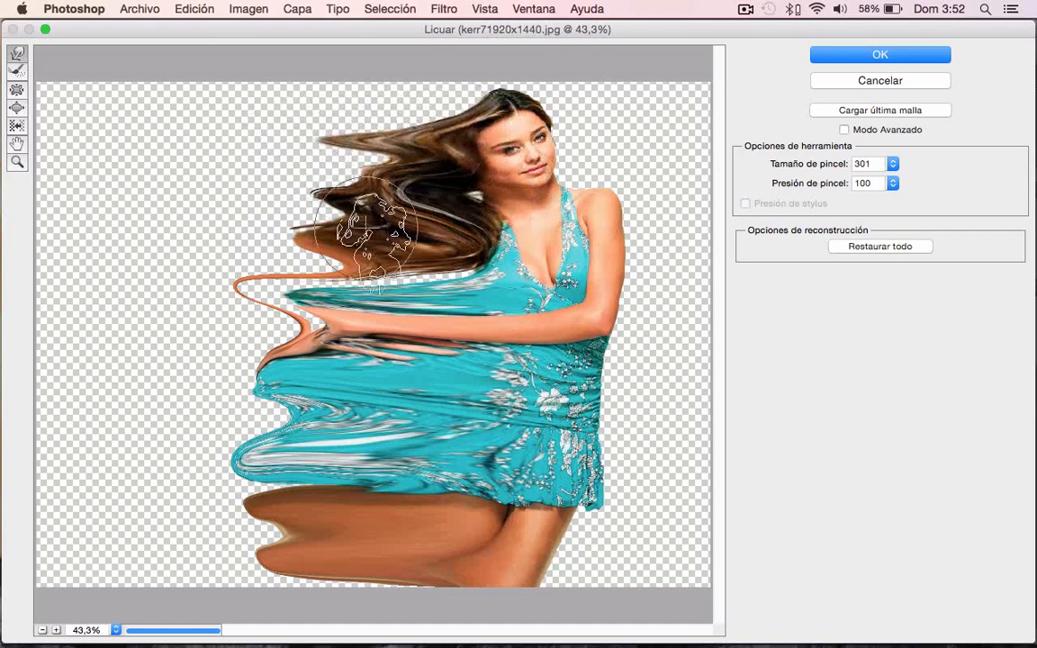
pyautogui.moveTo(454, 120); pyautogui.dragTo(266, 94)
pyautogui.moveTo(423, 93)
pyautogui.mouseDown()
pyautogui.moveTo(337, 94)
pyautogui.moveTo(454, 94)
pyautogui.moveTo(268, 80)
pyautogui.mouseUp()
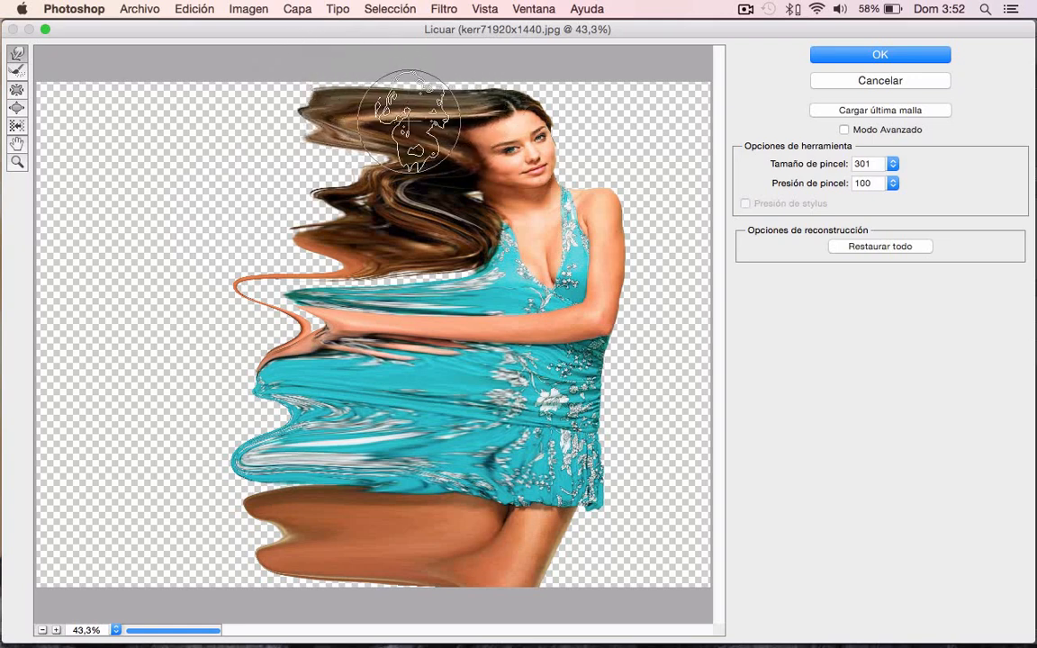
# Smear the face and nearby hair farther left, and apply the Liquify distortion to Capa 1
pyautogui.moveTo(405, 116); pyautogui.dragTo(293, 120)
pyautogui.moveTo(394, 146); pyautogui.dragTo(324, 155)
pyautogui.moveTo(445, 135); pyautogui.dragTo(331, 139)
pyautogui.moveTo(422, 159)
pyautogui.mouseDown()
pyautogui.moveTo(312, 167)
pyautogui.moveTo(365, 185)
pyautogui.mouseUp()
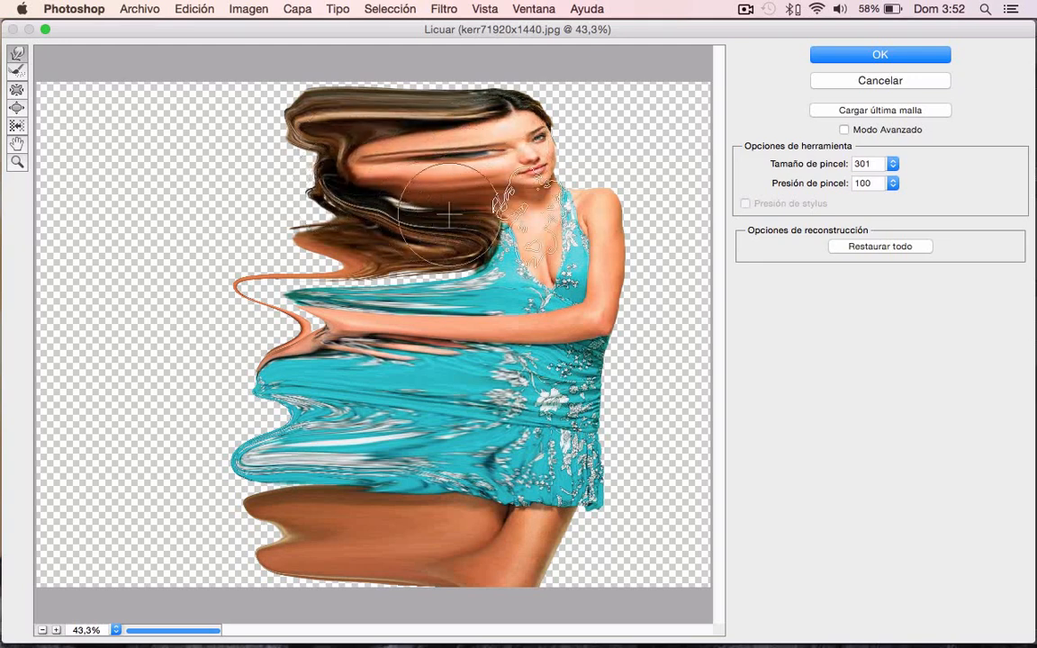
pyautogui.click(871, 54)
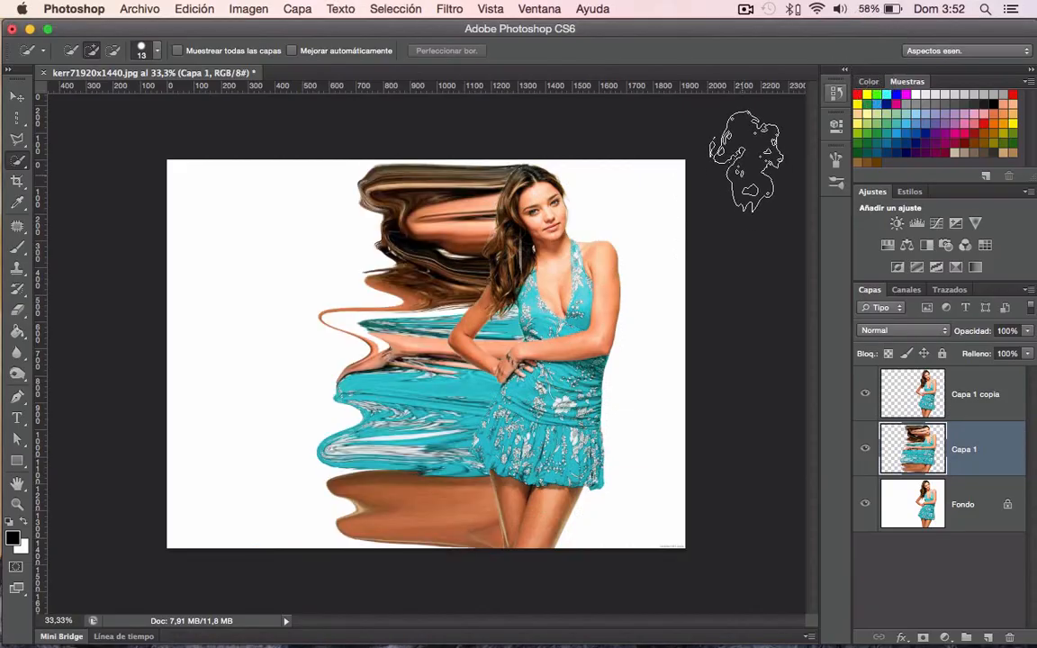
# Add white layer masks to Capa 1 copia and Capa 1
pyautogui.click(983, 397)
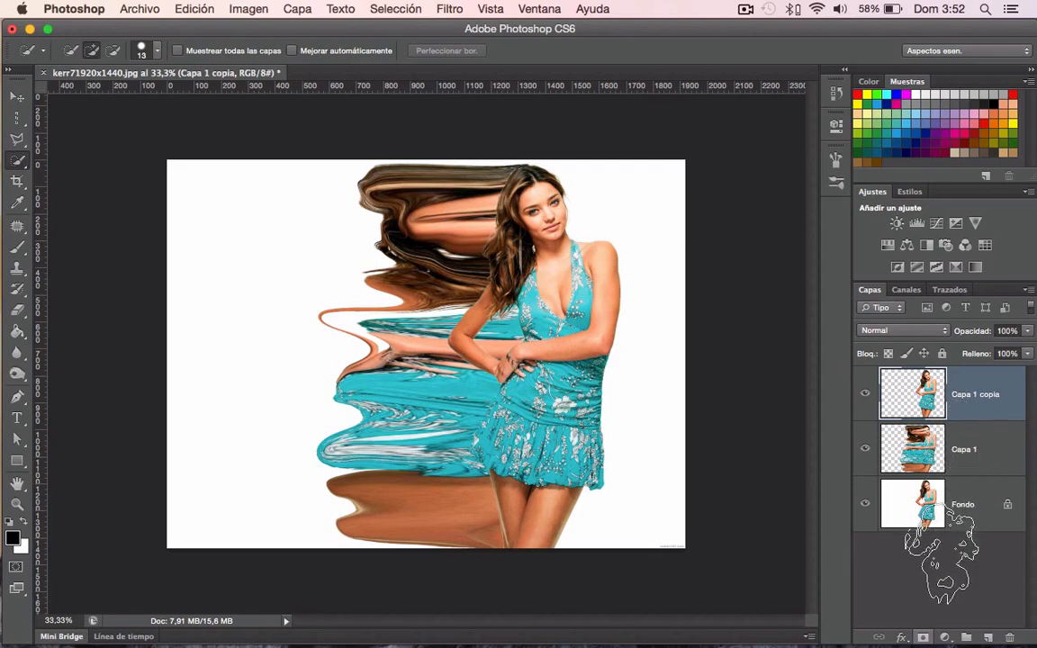
pyautogui.click(923, 636)
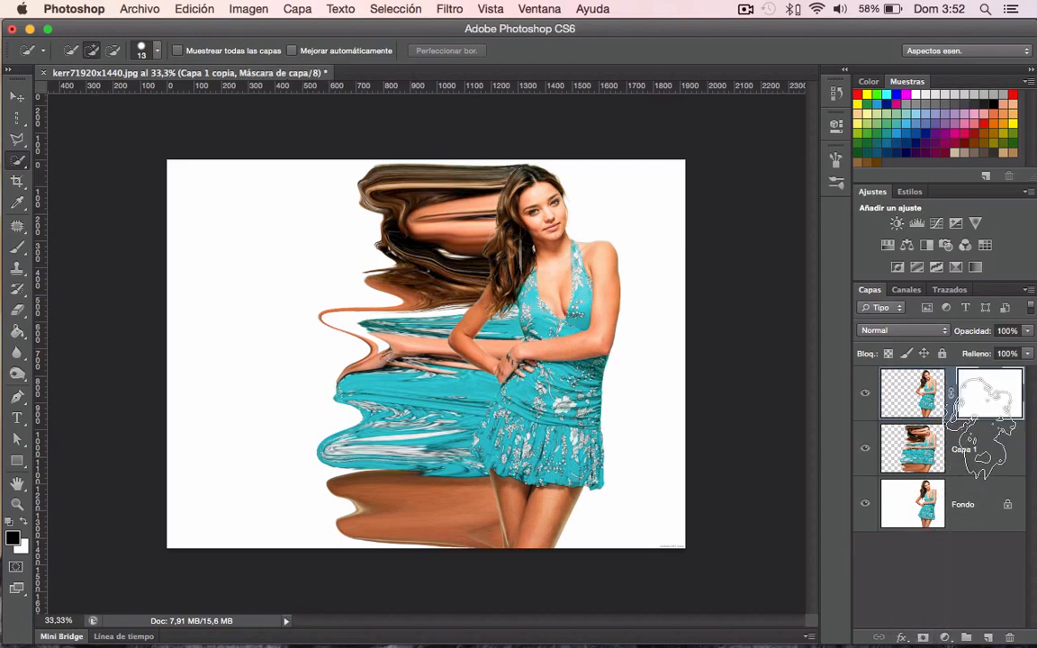
pyautogui.click(982, 449)
pyautogui.click(923, 636)
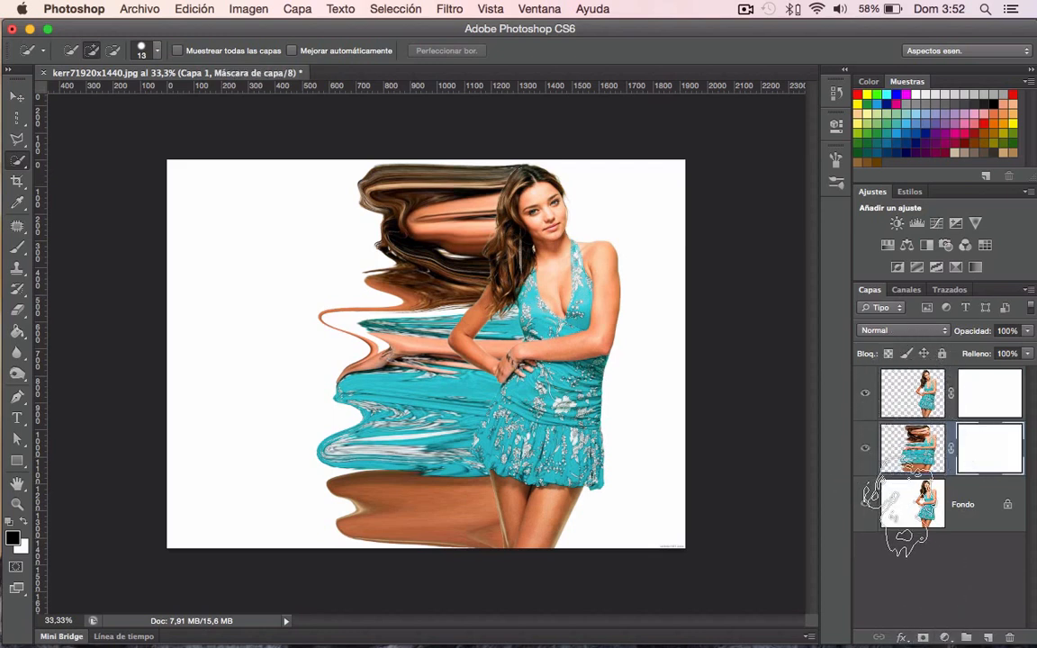
# Hide Capa 1 and Capa 1 copia, and marquee a full-height strip of empty background beside the woman
pyautogui.click(865, 447)
pyautogui.click(865, 392)
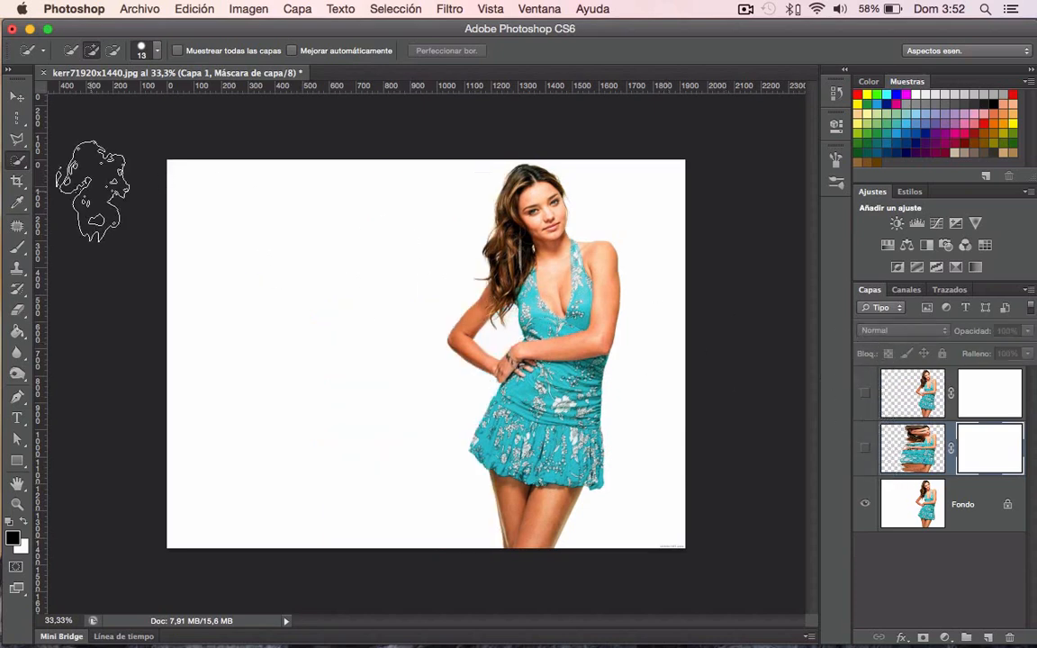
pyautogui.click(16, 118)
pyautogui.click(82, 115)
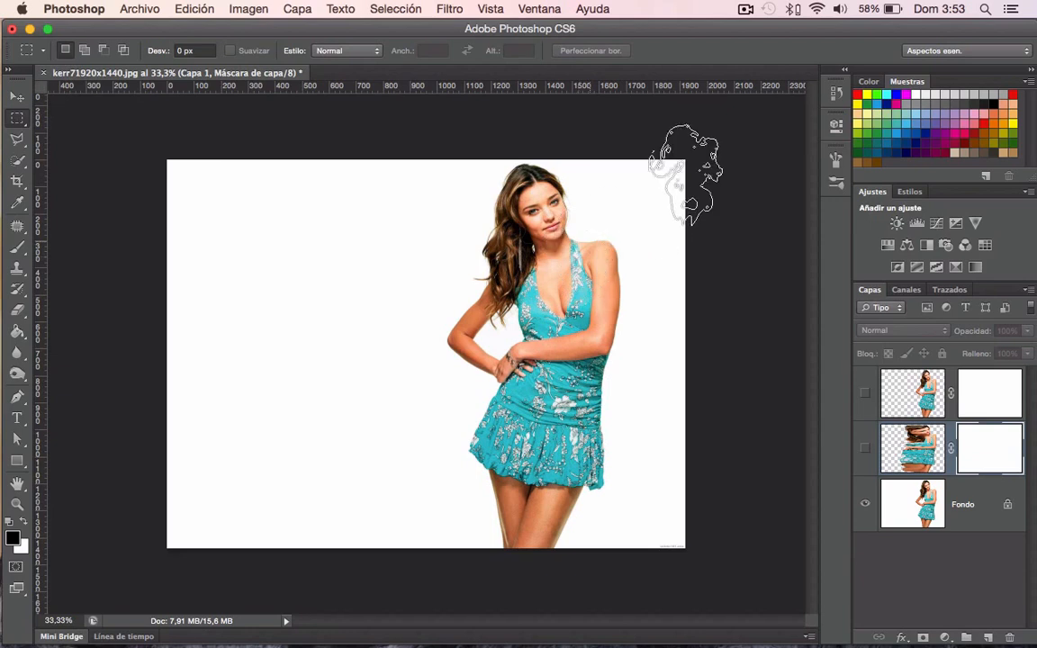
pyautogui.moveTo(359, 159); pyautogui.dragTo(438, 546)
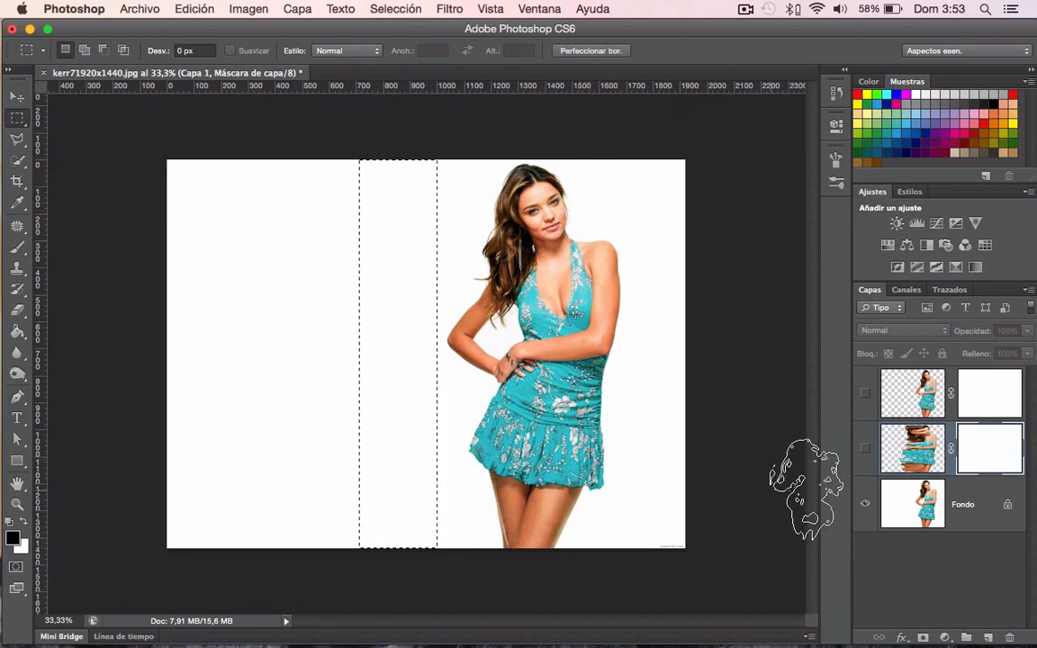
# Stretch the selected strip on the Fondo layer to about 364% width so it covers the woman
pyautogui.click(901, 502)
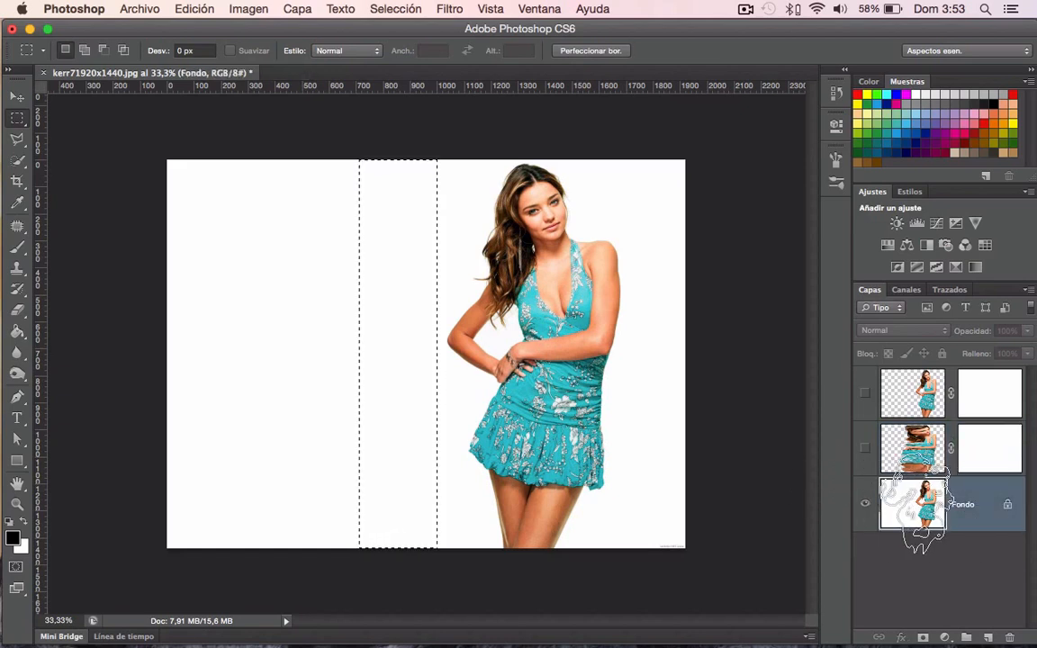
pyautogui.press('super+t')
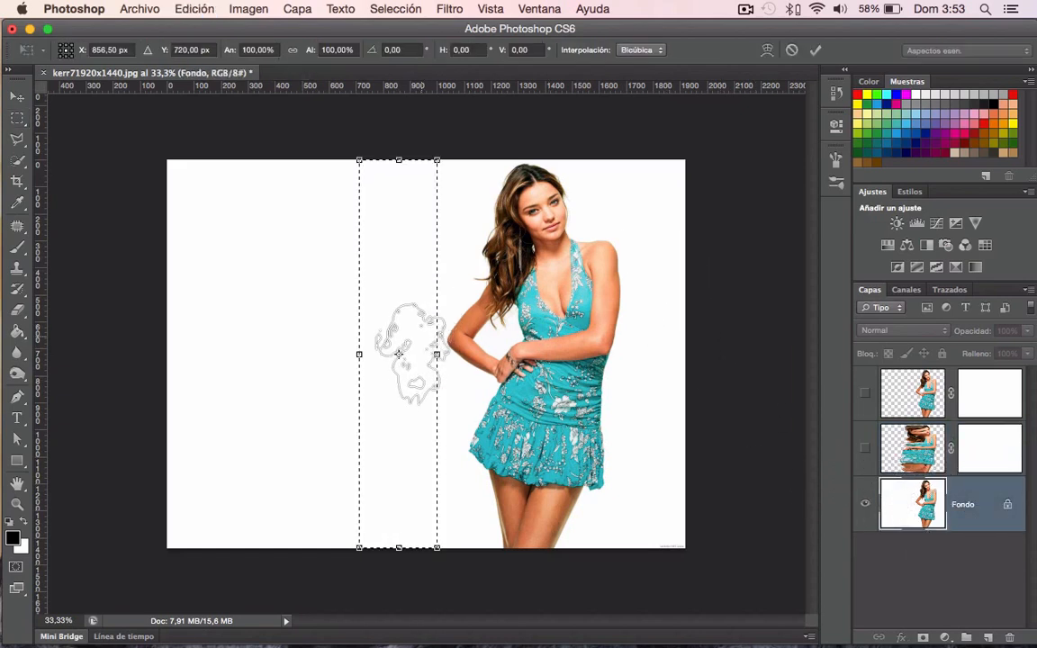
pyautogui.moveTo(469, 354); pyautogui.dragTo(612, 354)
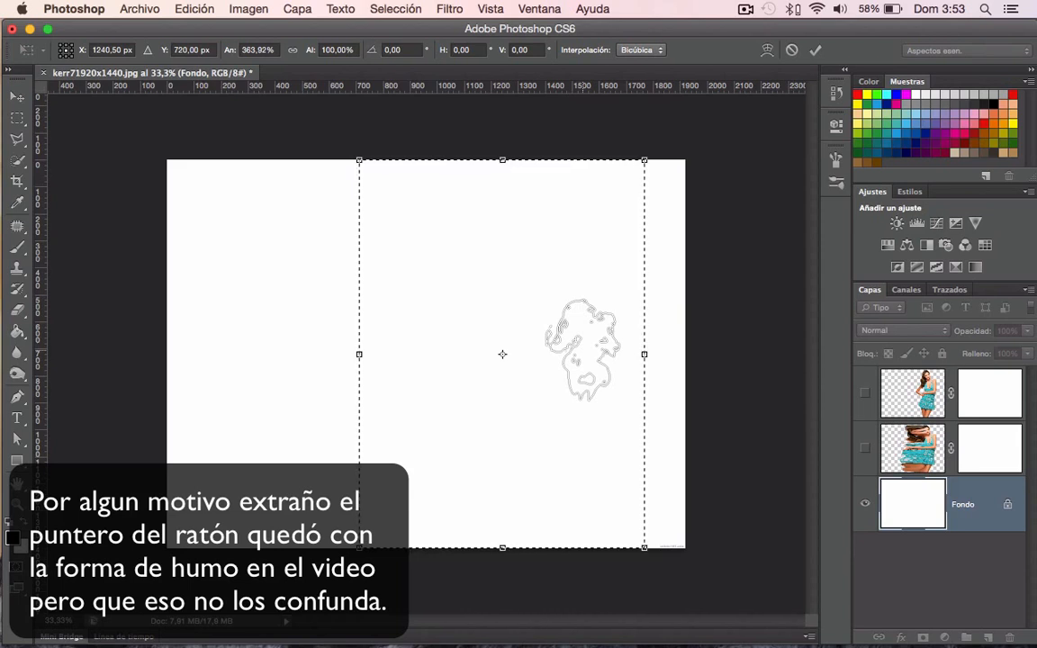
pyautogui.press('Return')
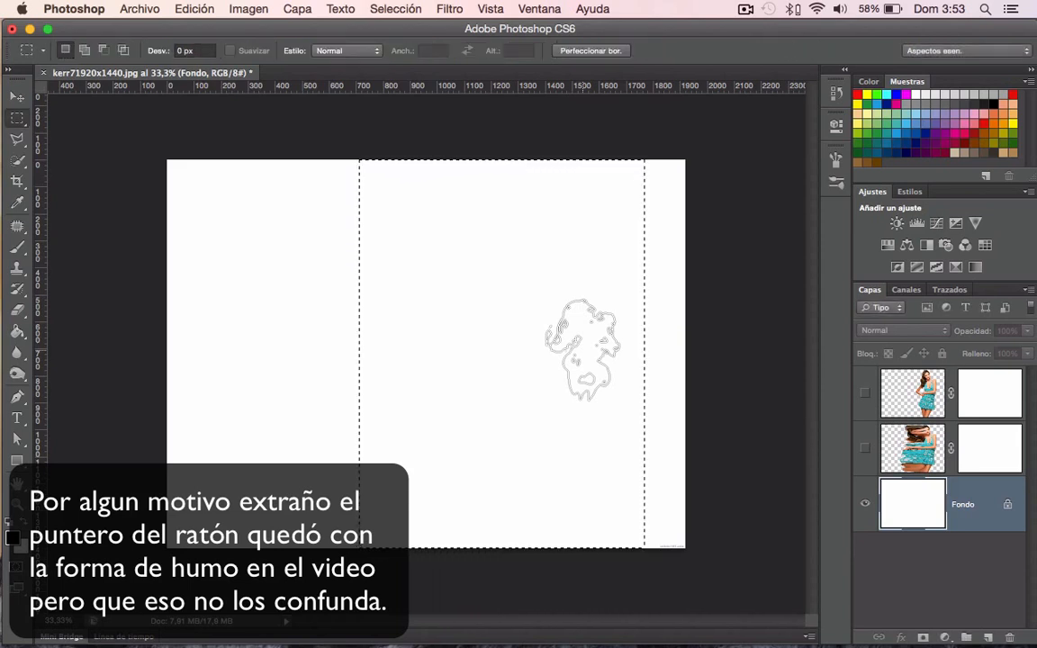
# Show Capa 1 and Capa 1 copia again, and fill the layer mask of Capa 1 with black
pyautogui.click(17, 96)
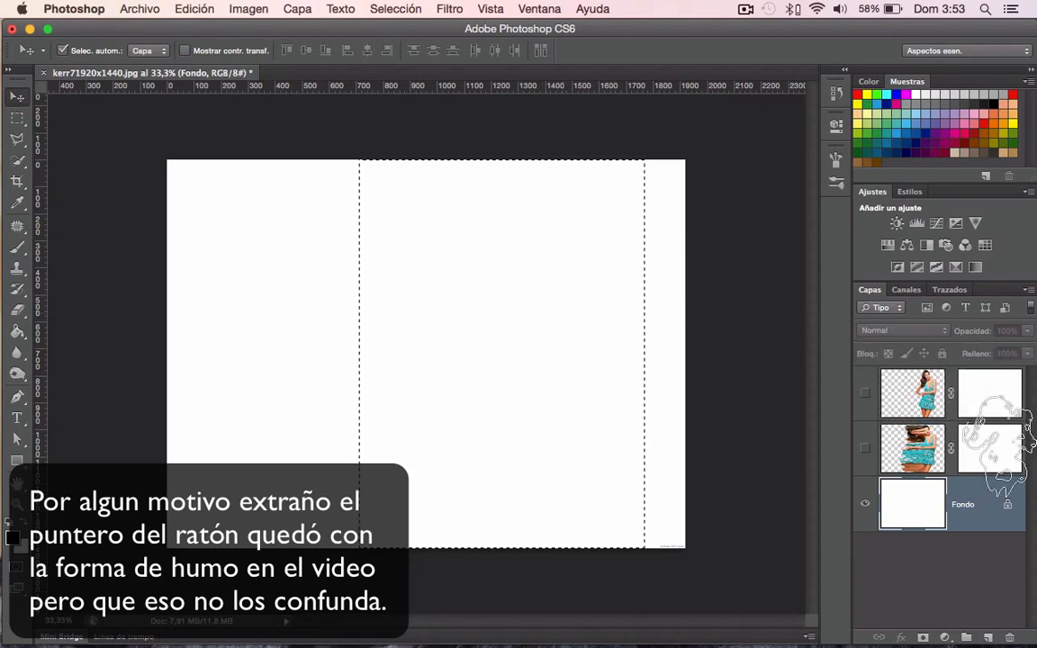
pyautogui.click(990, 448)
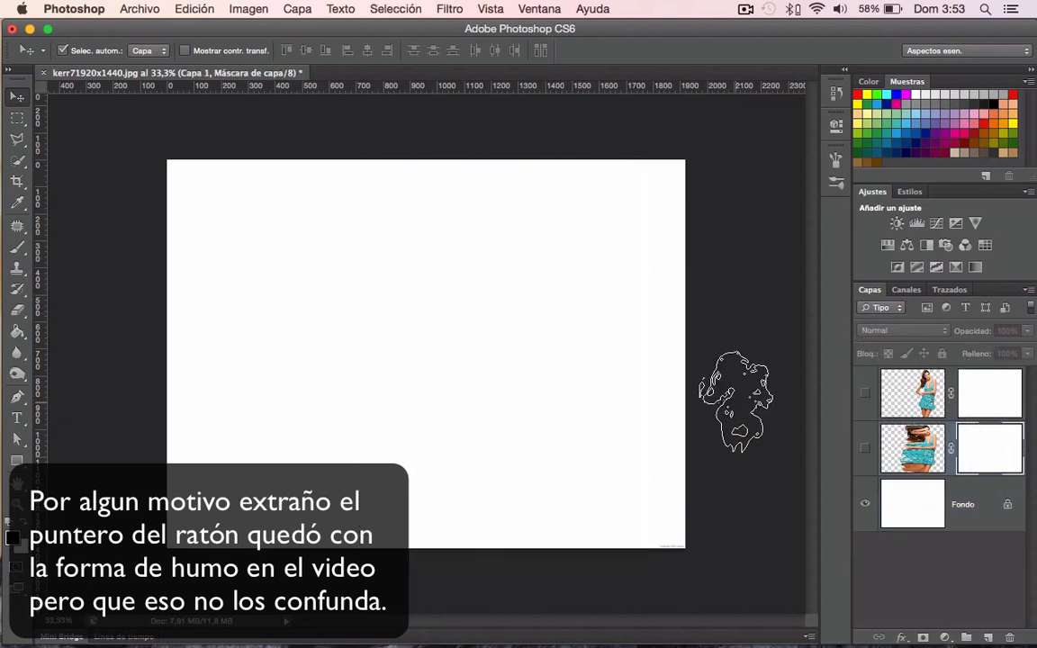
pyautogui.click(16, 332)
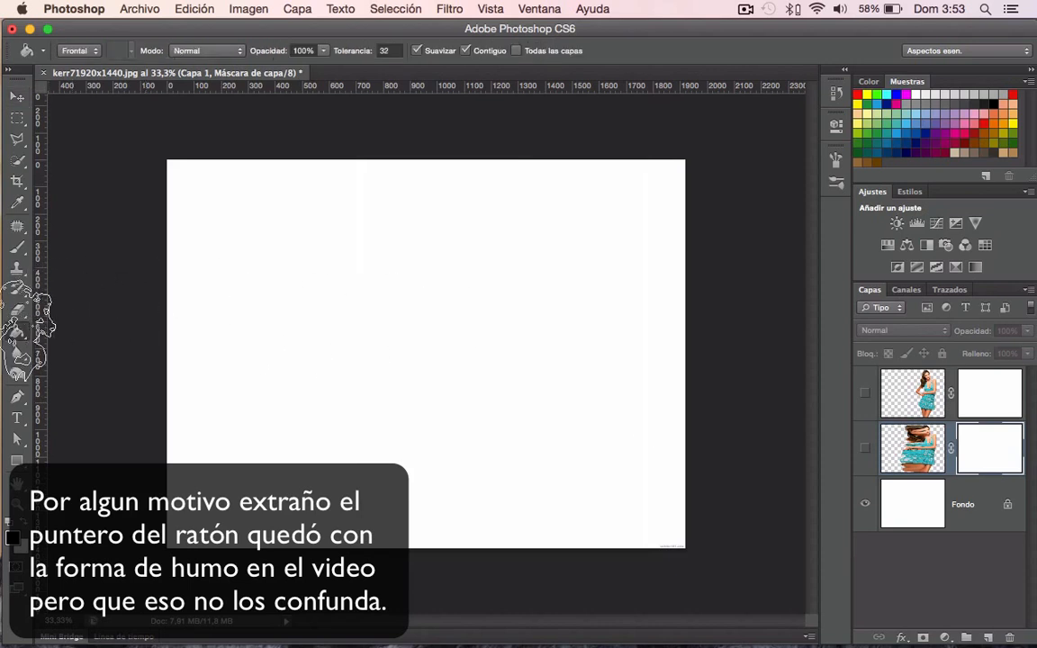
pyautogui.click(441, 390)
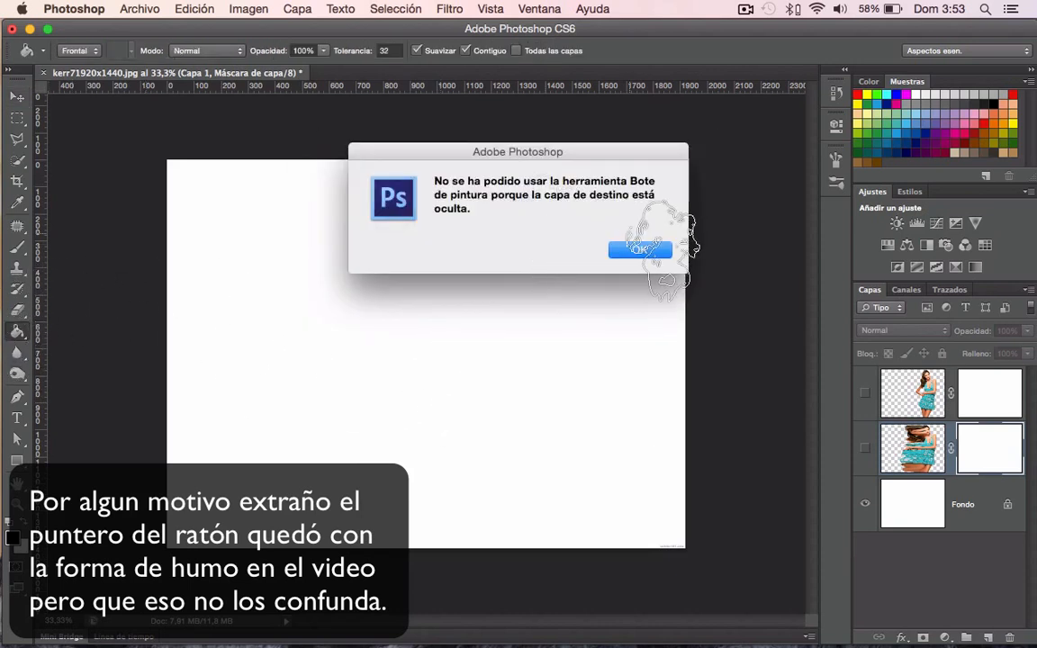
pyautogui.click(641, 250)
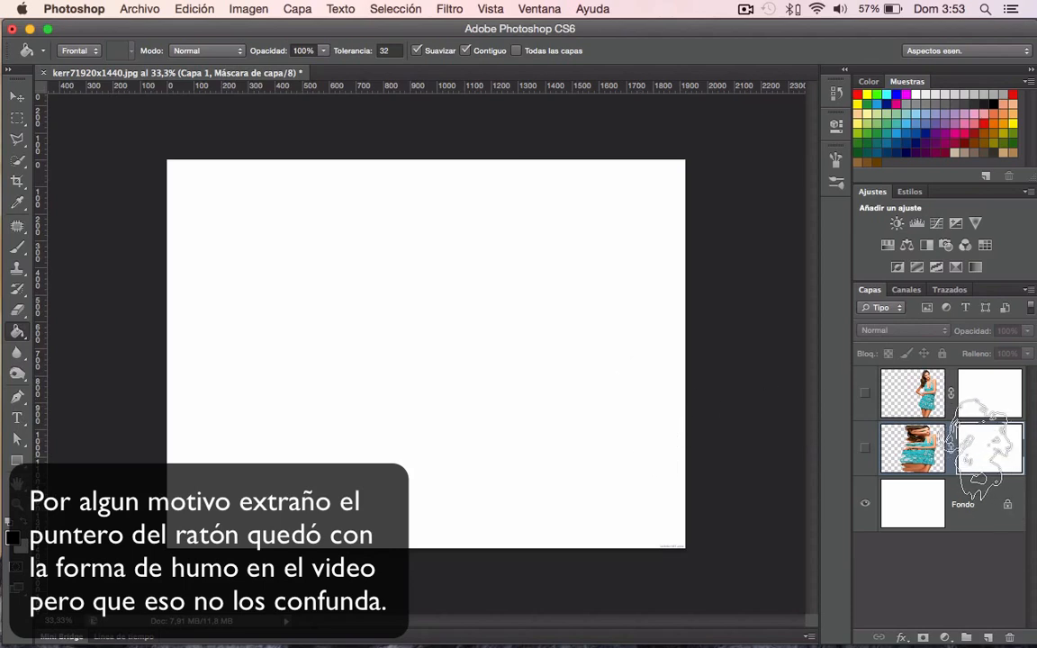
pyautogui.click(865, 447)
pyautogui.click(865, 394)
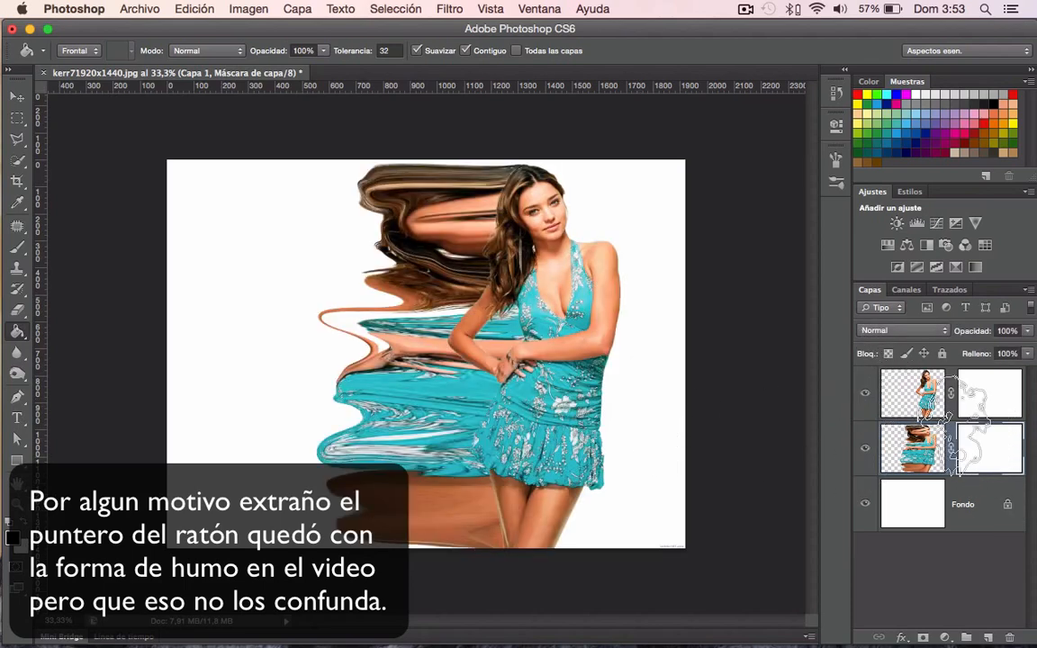
pyautogui.click(661, 445)
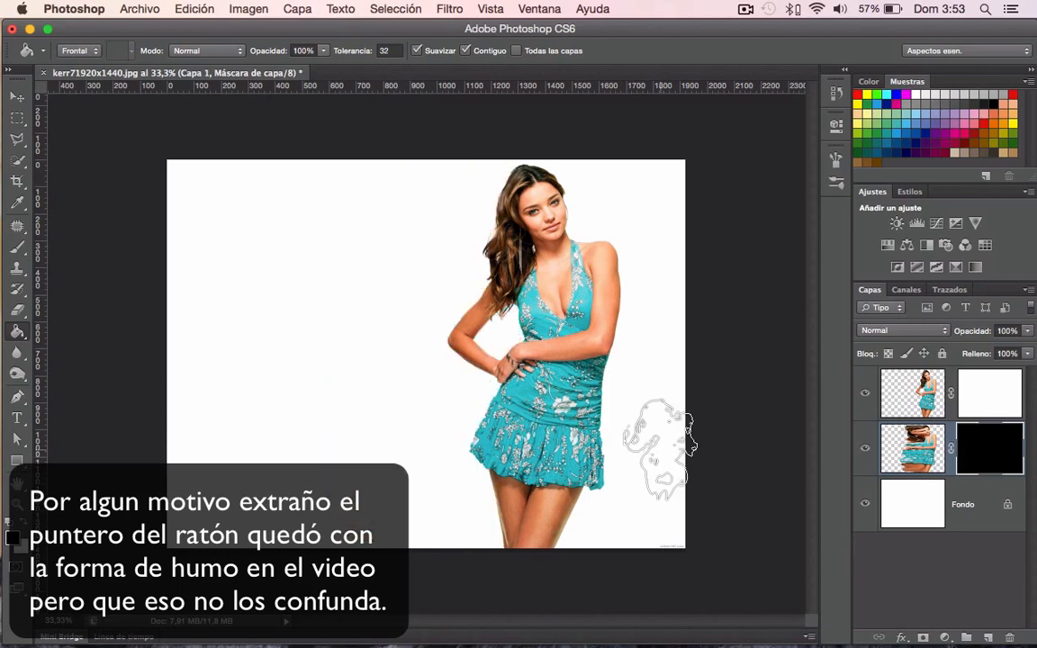
# Target the layer mask of Capa 1 copia and choose the 393 px smoke tip for the Brush tool
pyautogui.click(989, 394)
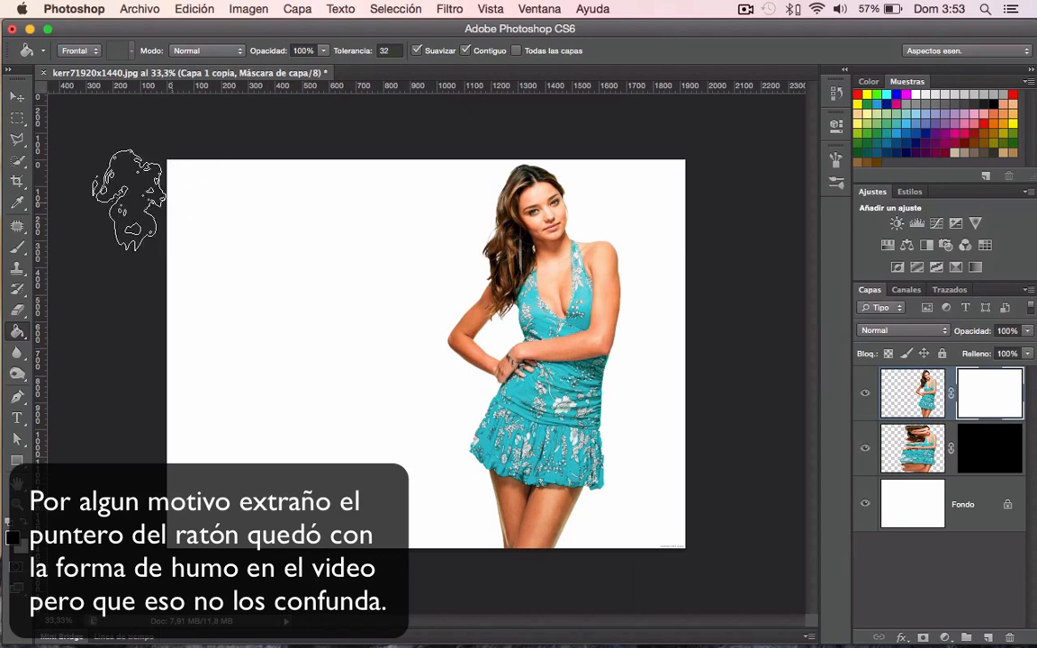
pyautogui.click(16, 157)
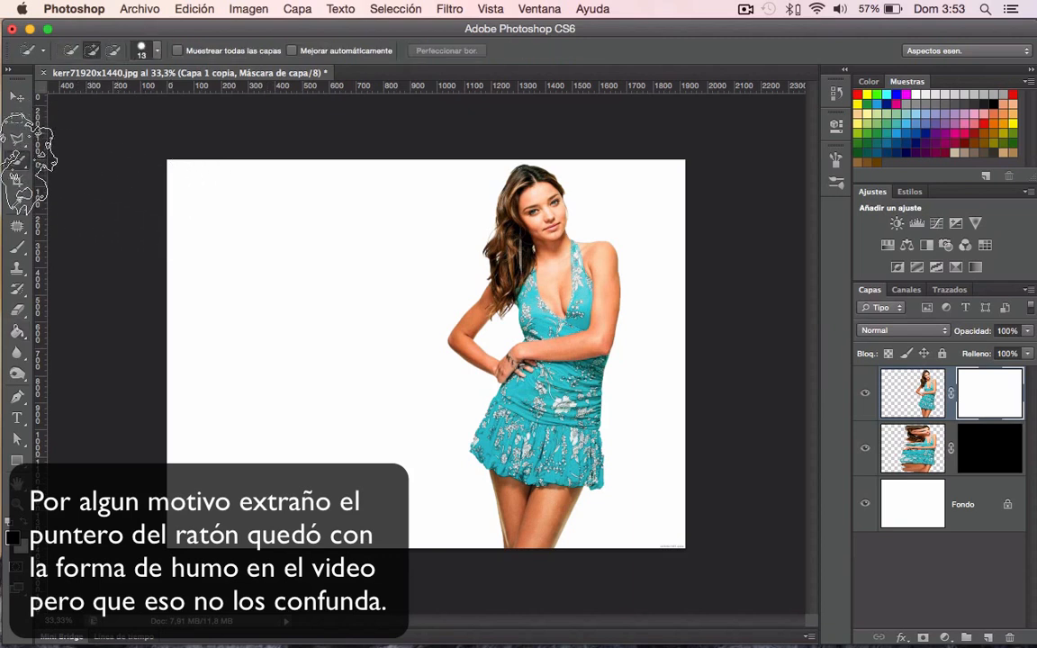
pyautogui.click(16, 244)
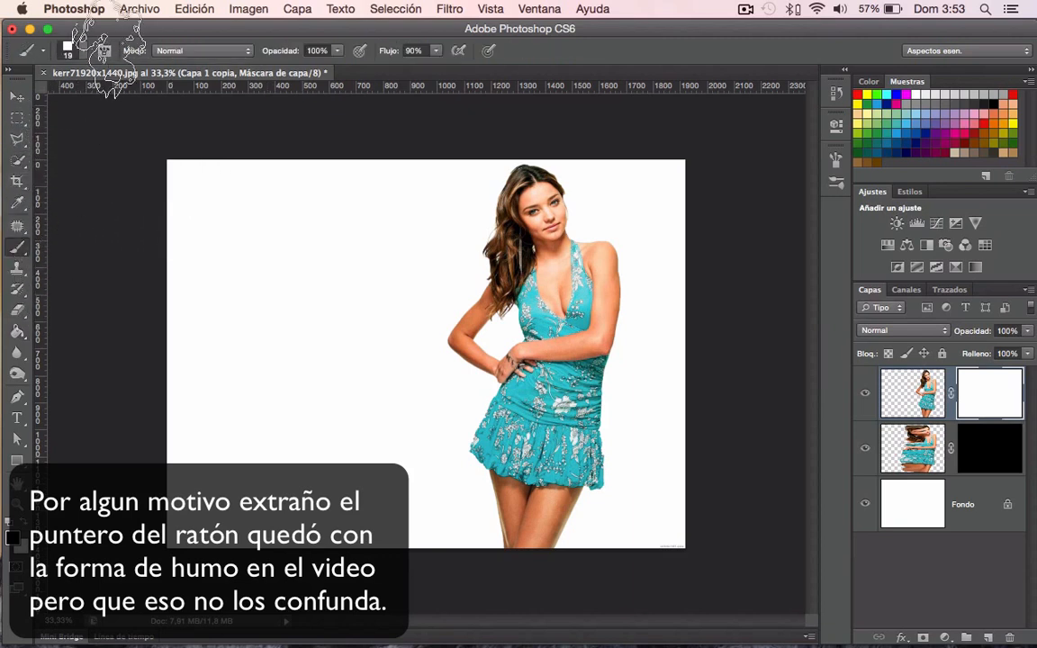
pyautogui.click(82, 50)
pyautogui.moveTo(184, 225); pyautogui.dragTo(185, 256)
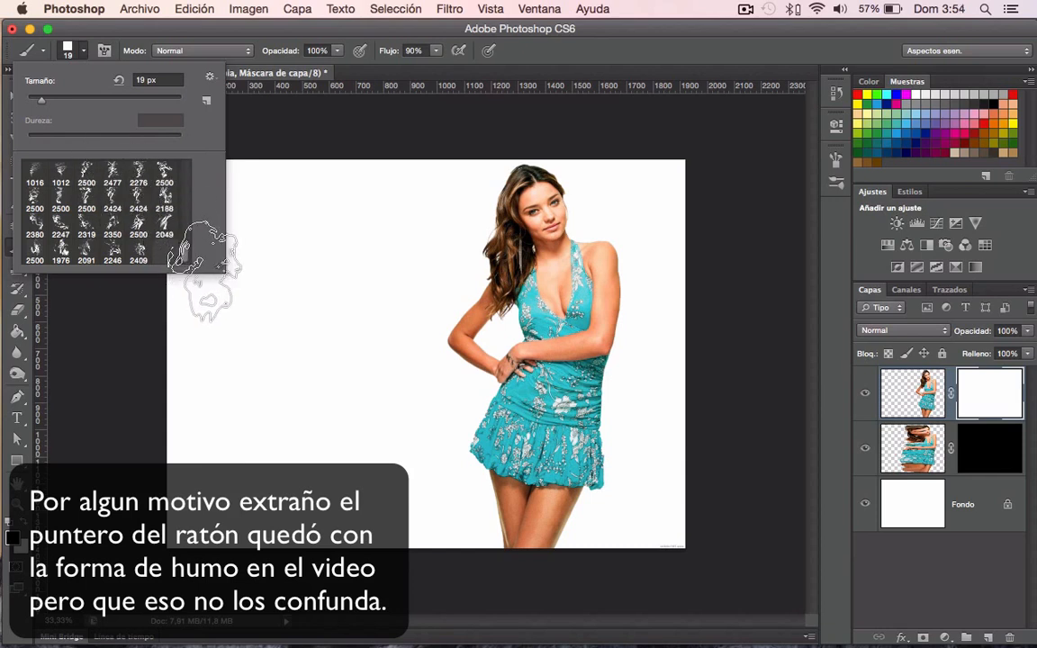
pyautogui.moveTo(219, 268); pyautogui.dragTo(219, 407)
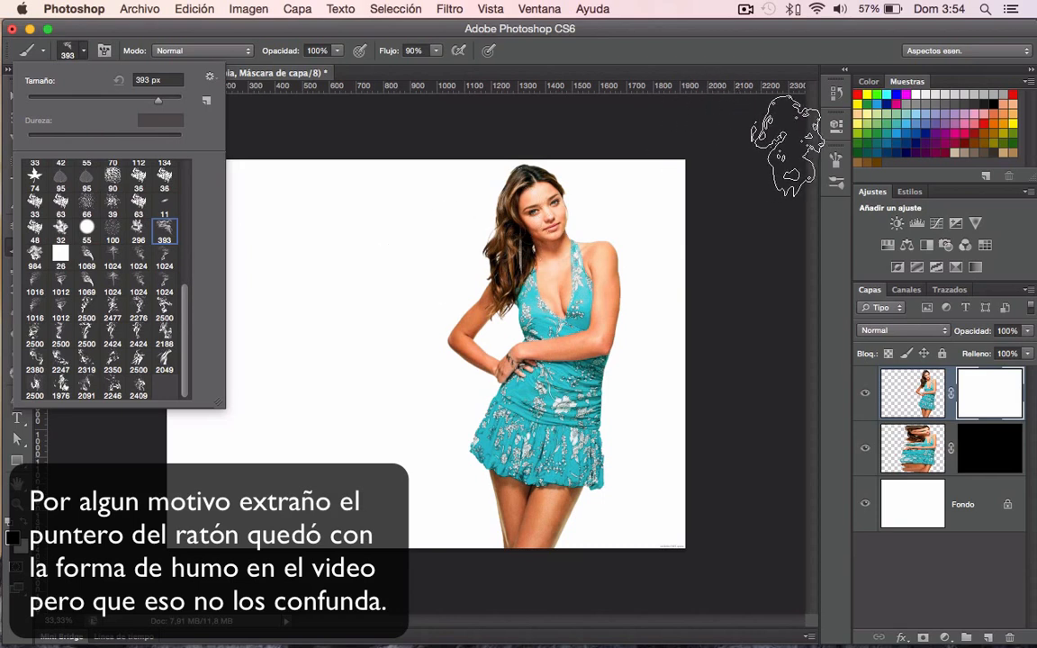
# With the brush tip at 180% spacing and a 59° angle, paint black smoke on the Capa 1 copia mask along the woman's left side
pyautogui.click(835, 161)
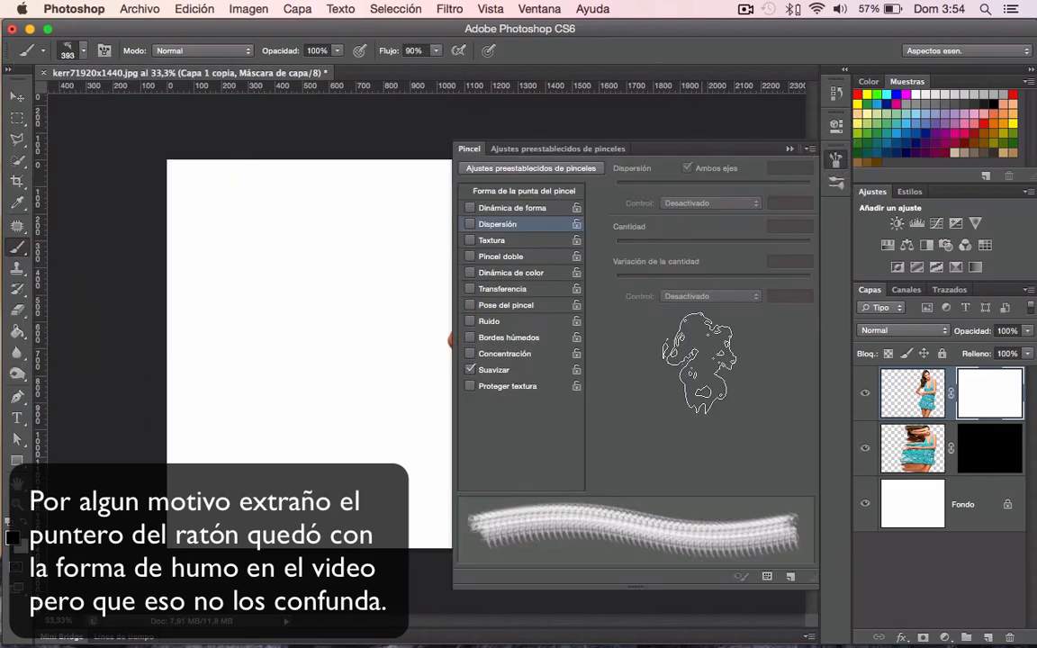
pyautogui.click(517, 191)
pyautogui.moveTo(641, 452); pyautogui.dragTo(752, 452)
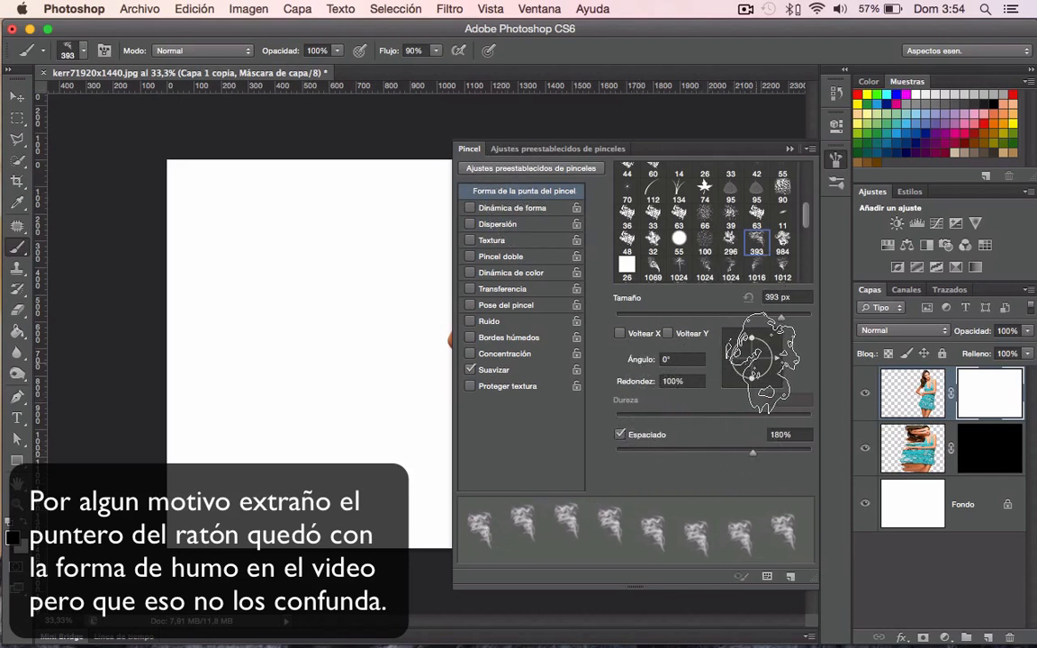
pyautogui.moveTo(762, 360); pyautogui.dragTo(761, 344)
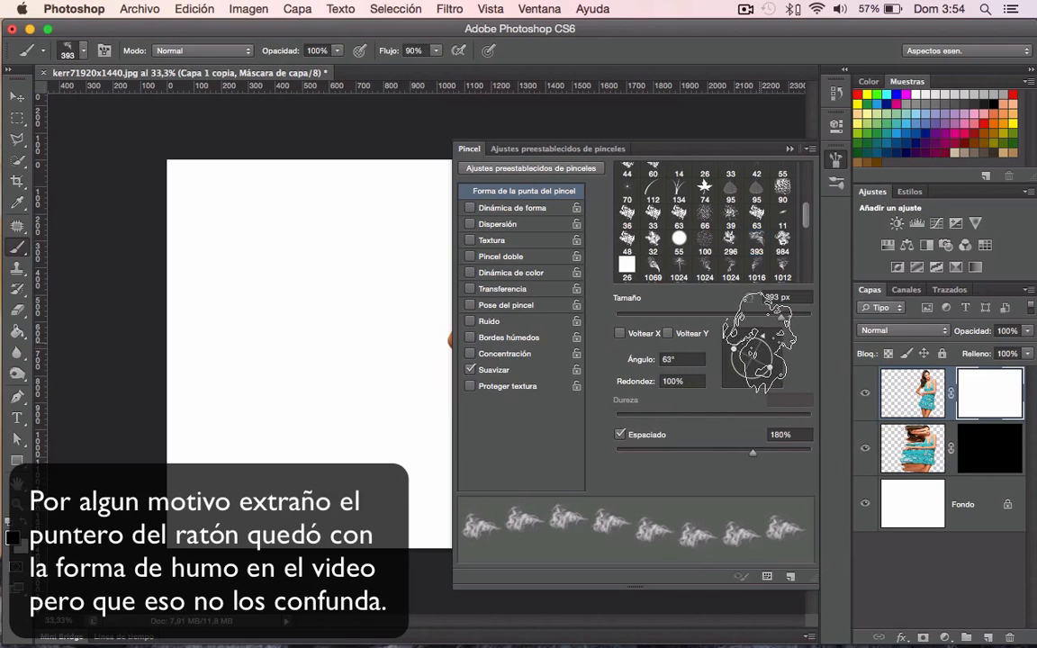
pyautogui.moveTo(759, 342); pyautogui.dragTo(766, 341)
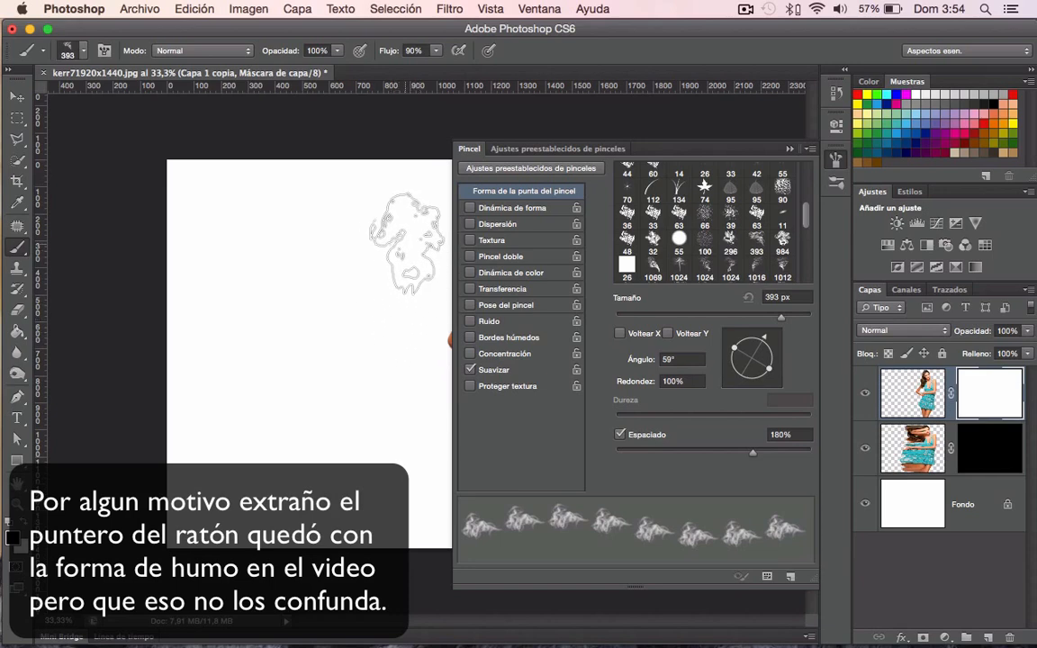
pyautogui.click(835, 159)
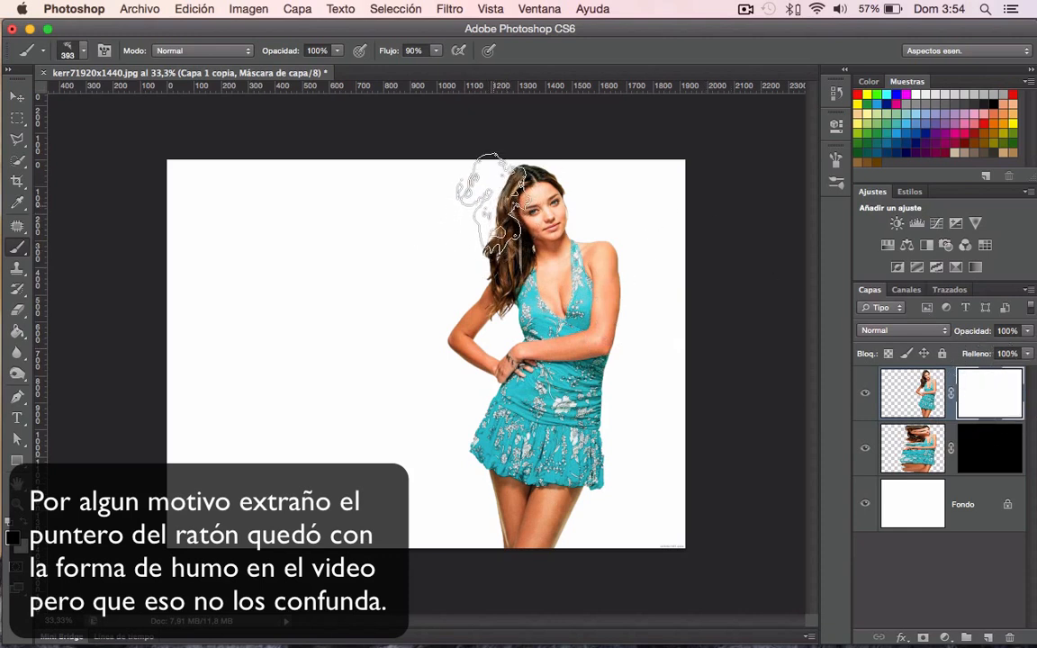
pyautogui.moveTo(489, 194)
pyautogui.mouseDown()
pyautogui.moveTo(501, 272)
pyautogui.moveTo(474, 302)
pyautogui.moveTo(468, 374)
pyautogui.mouseUp()
pyautogui.moveTo(495, 473)
pyautogui.mouseDown()
pyautogui.moveTo(508, 509)
pyautogui.moveTo(473, 551)
pyautogui.moveTo(481, 553)
pyautogui.moveTo(492, 539)
pyautogui.moveTo(491, 477)
pyautogui.mouseUp()
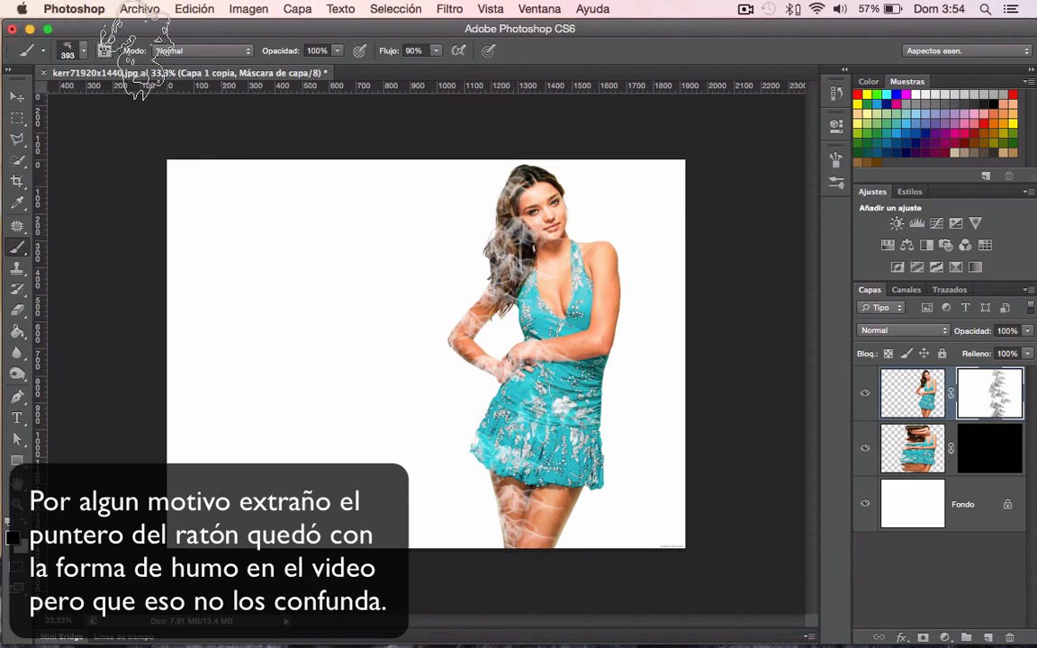
# Switch to the 2500 px smoke brush tip beside the 2276 one and reduce its size to 405 px
pyautogui.click(83, 51)
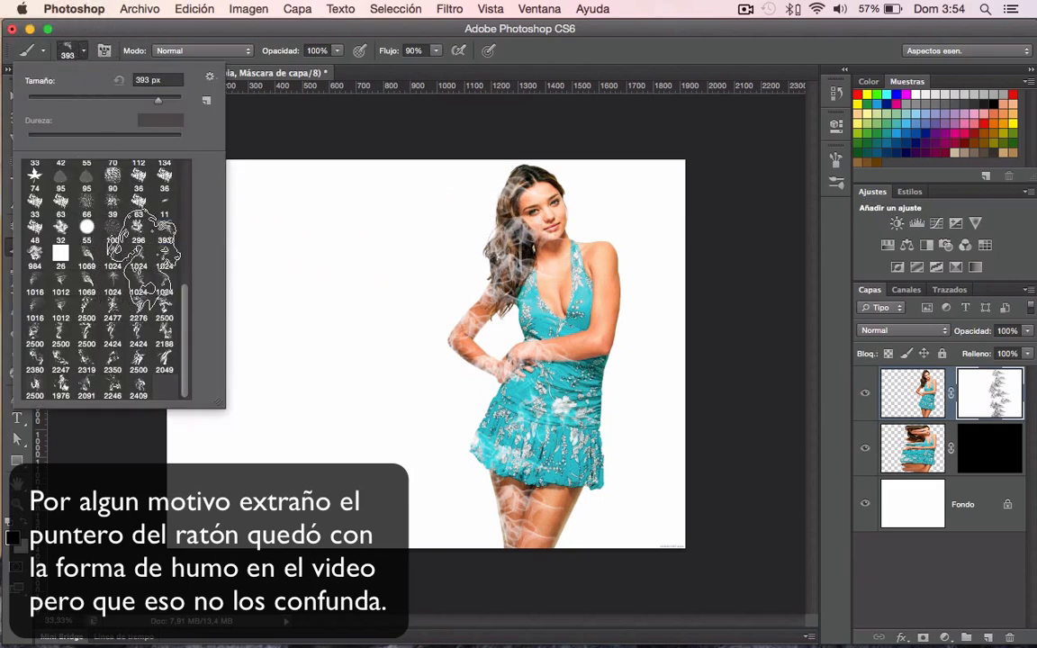
pyautogui.click(165, 311)
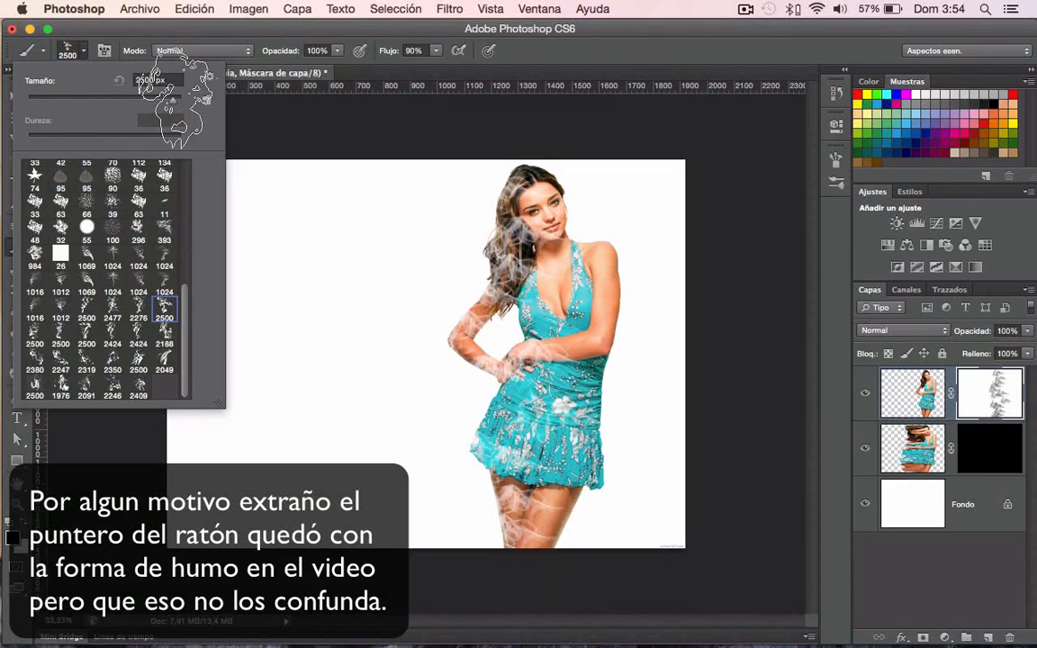
pyautogui.moveTo(165, 100); pyautogui.dragTo(153, 100)
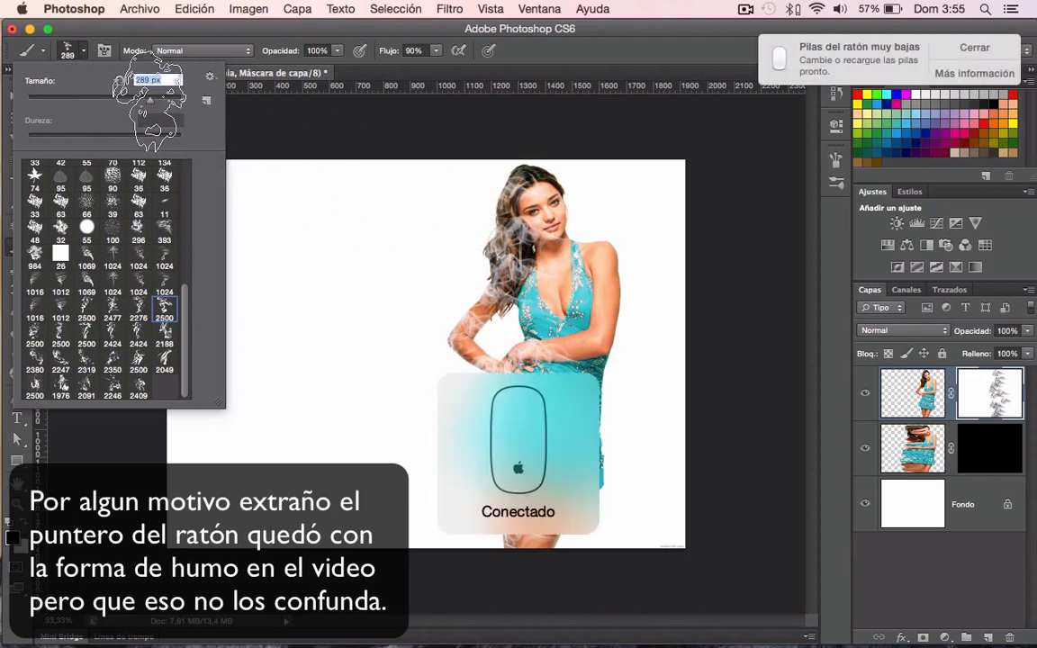
pyautogui.moveTo(151, 100); pyautogui.dragTo(158, 100)
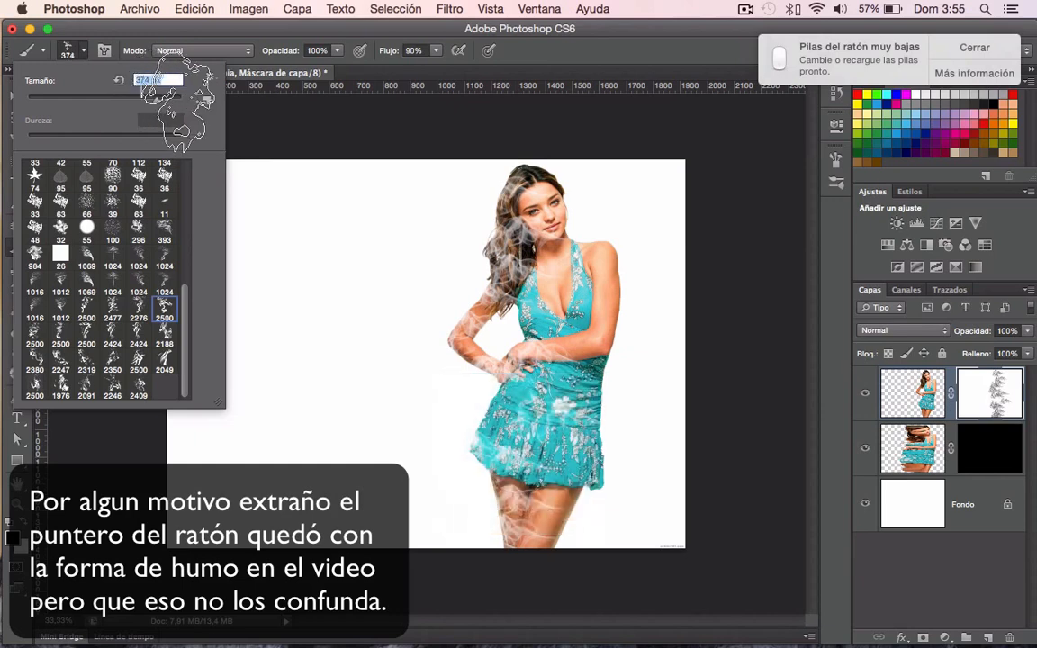
pyautogui.click(974, 48)
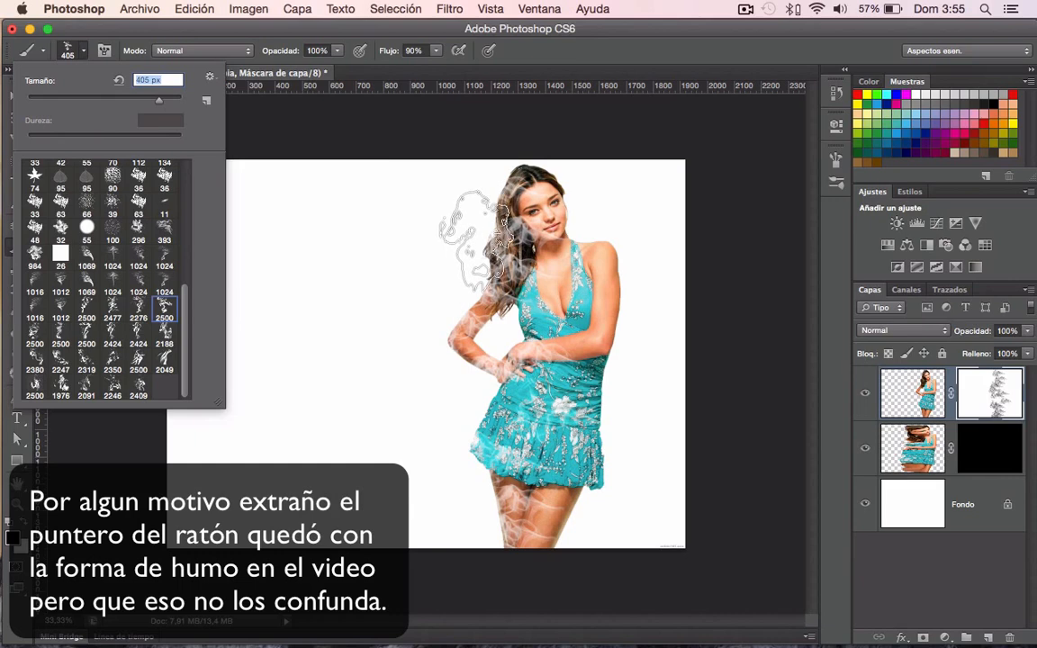
# Set the brush tip to 134% spacing and a 63° angle, and erode more of the woman's hair, arm and dress on the mask
pyautogui.click(835, 162)
pyautogui.click(837, 160)
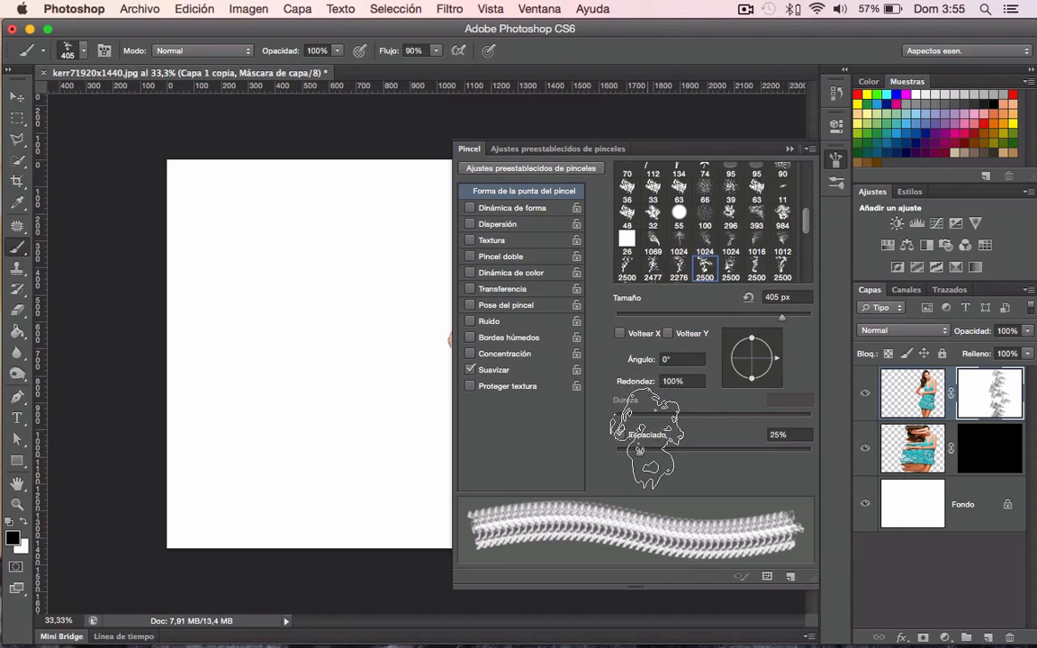
pyautogui.moveTo(639, 451); pyautogui.dragTo(730, 452)
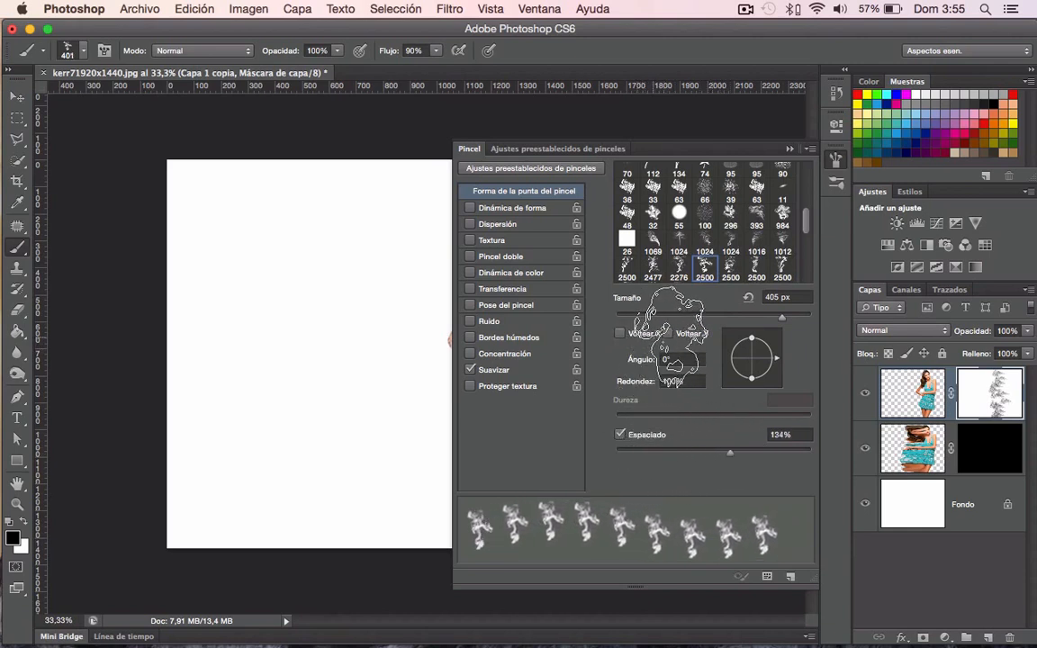
pyautogui.moveTo(765, 358)
pyautogui.mouseDown()
pyautogui.moveTo(753, 351)
pyautogui.moveTo(761, 344)
pyautogui.mouseUp()
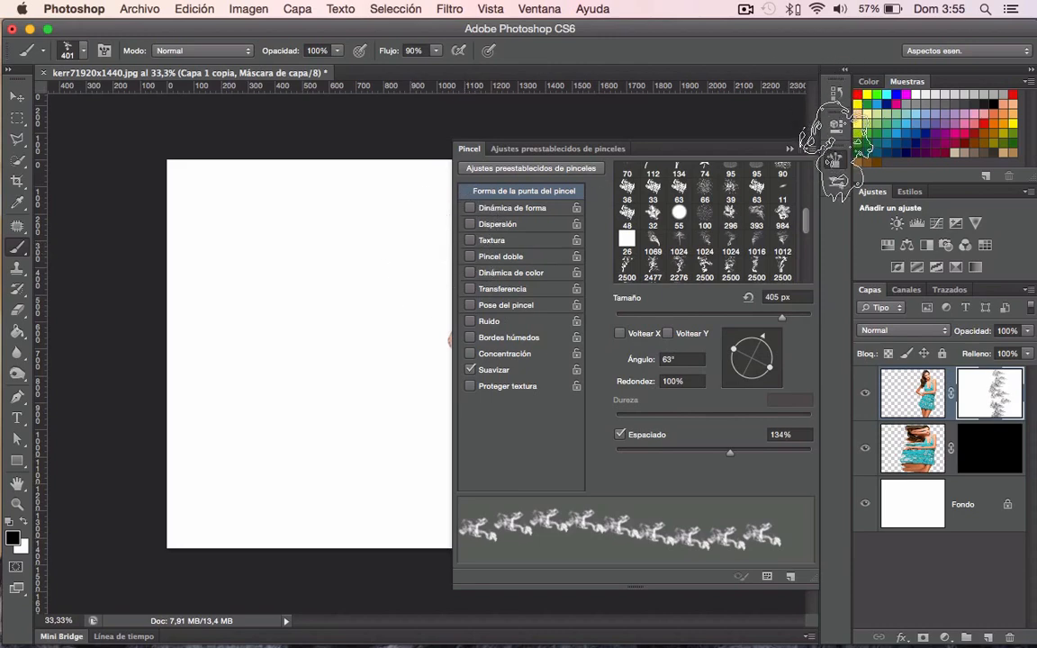
pyautogui.press('F5')
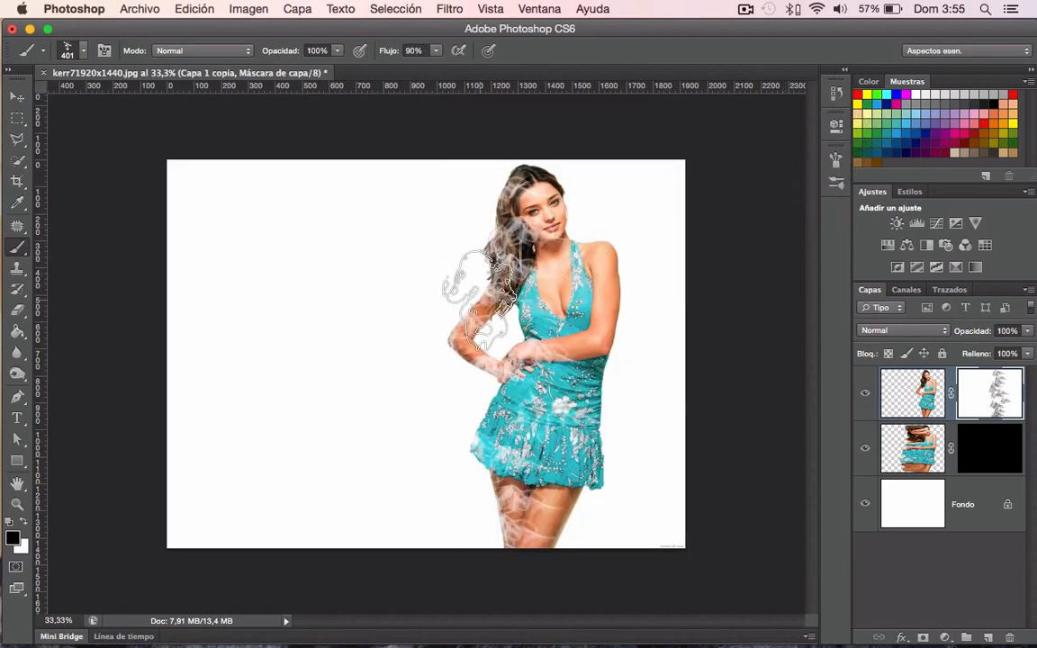
pyautogui.click(468, 336)
pyautogui.click(513, 402)
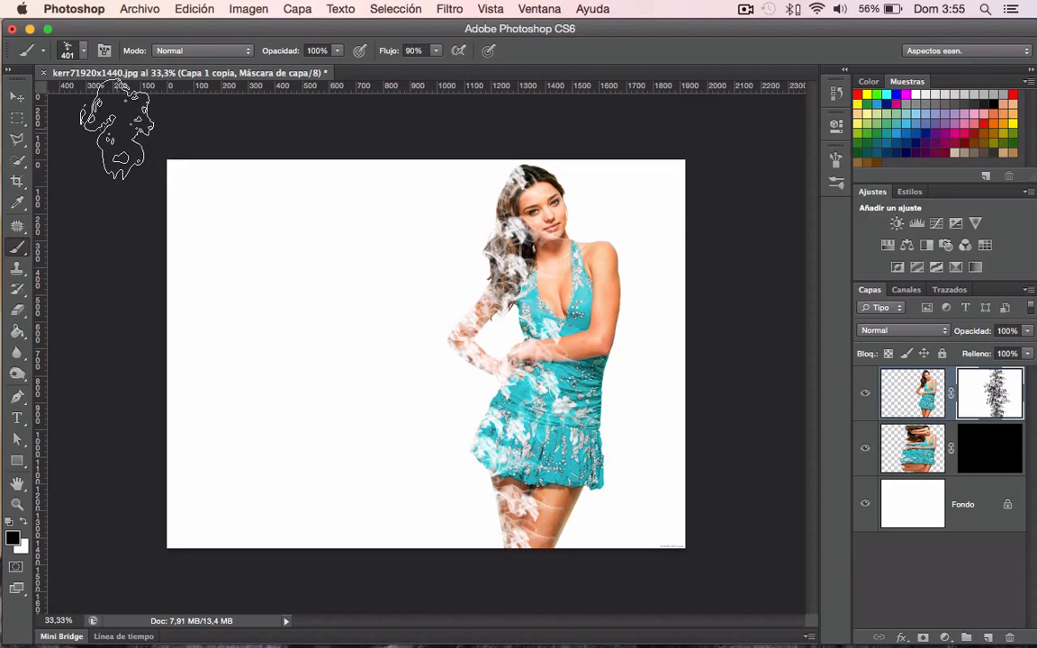
# Switch to the 2247 px smoke tip at 342 px and mask out more of the hair, bent arm and thigh edge
pyautogui.click(81, 51)
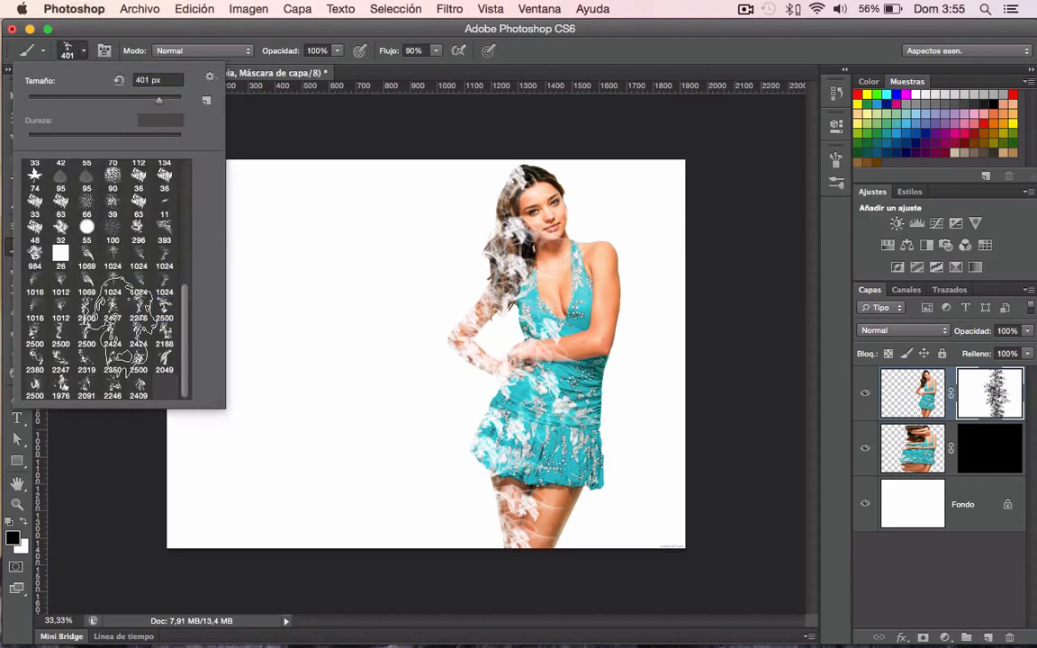
pyautogui.click(60, 360)
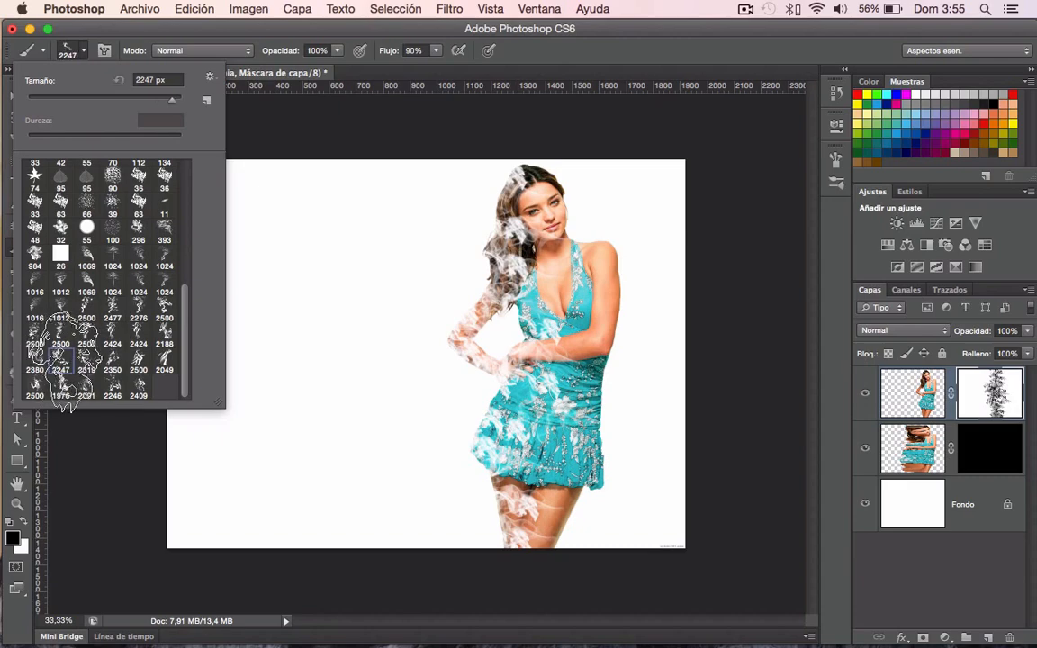
pyautogui.moveTo(172, 100); pyautogui.dragTo(154, 100)
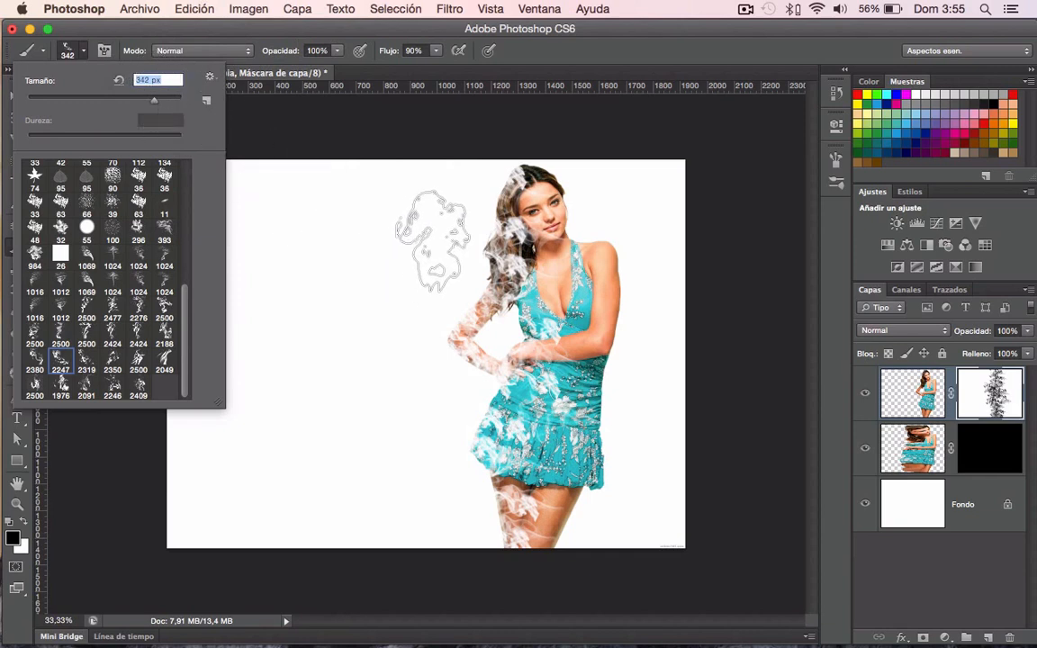
pyautogui.press('Return')
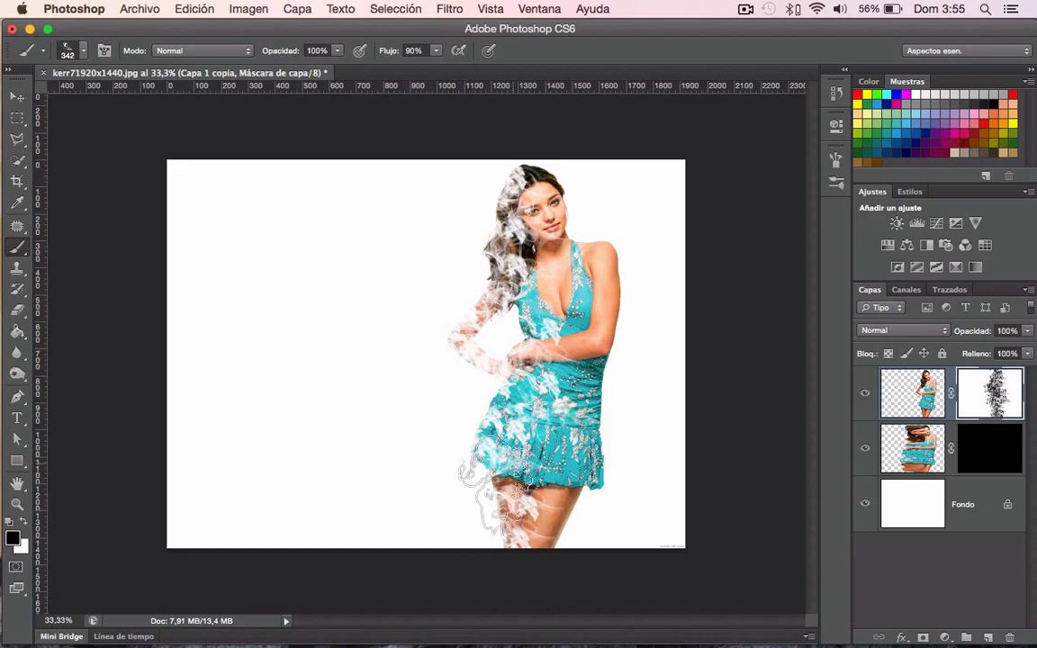
# Paint white smoke patches on the Capa 1 mask, revealing smeared fragments beside the woman's hair, arm, dress and leg
pyautogui.rightClick(986, 450)
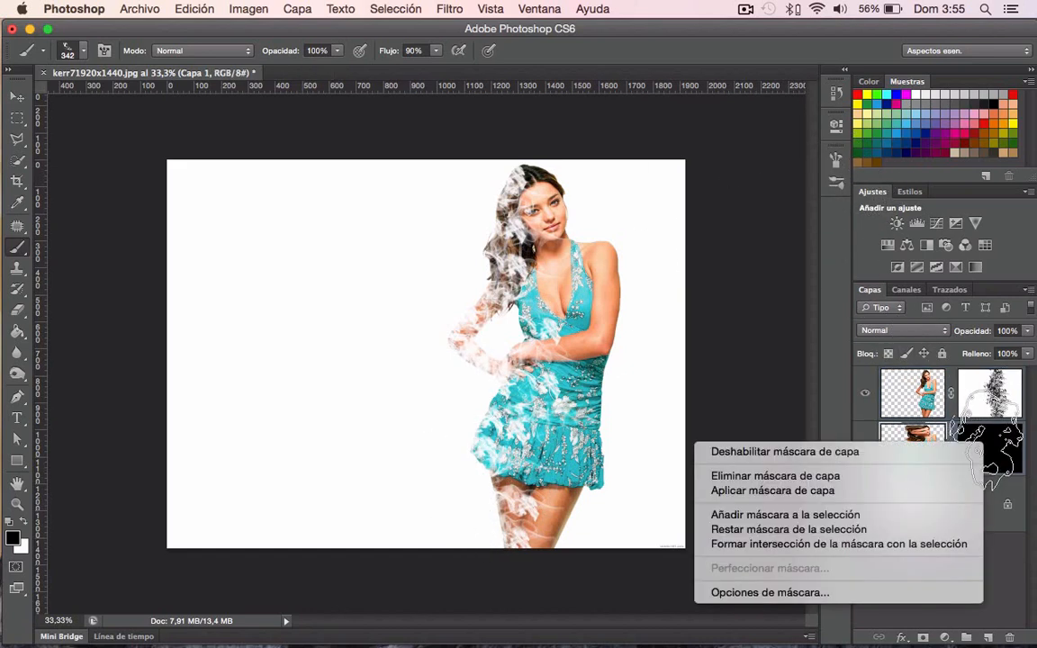
pyautogui.click(993, 442)
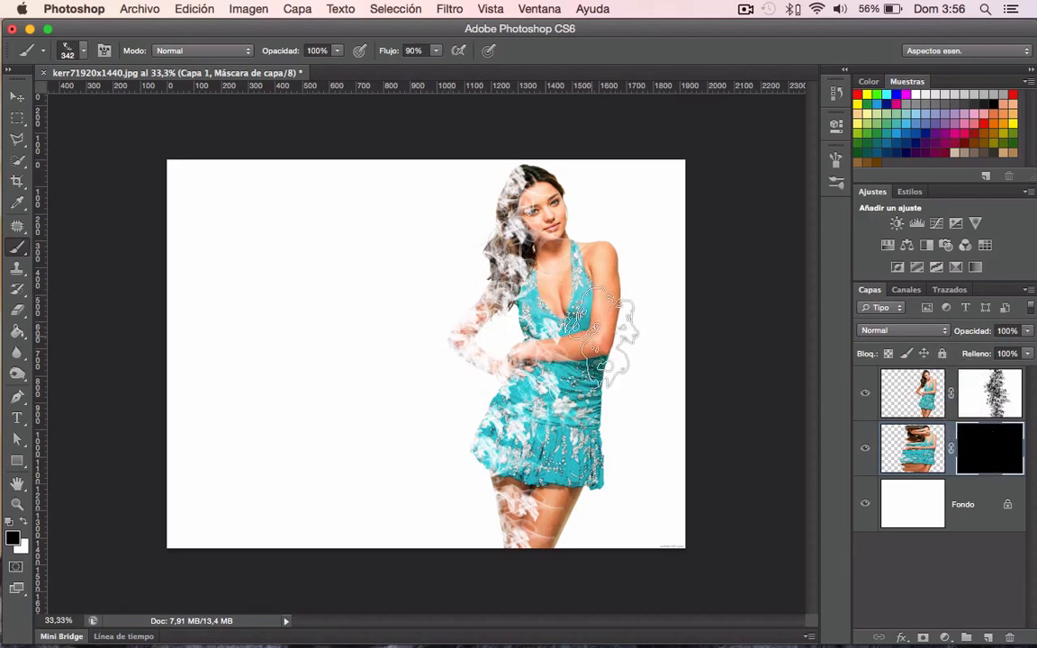
pyautogui.press('x')
pyautogui.moveTo(424, 268)
pyautogui.mouseDown()
pyautogui.moveTo(437, 269)
pyautogui.moveTo(460, 369)
pyautogui.moveTo(417, 342)
pyautogui.moveTo(393, 351)
pyautogui.moveTo(418, 378)
pyautogui.mouseUp()
pyautogui.moveTo(453, 482)
pyautogui.mouseDown()
pyautogui.moveTo(473, 499)
pyautogui.moveTo(475, 526)
pyautogui.mouseUp()
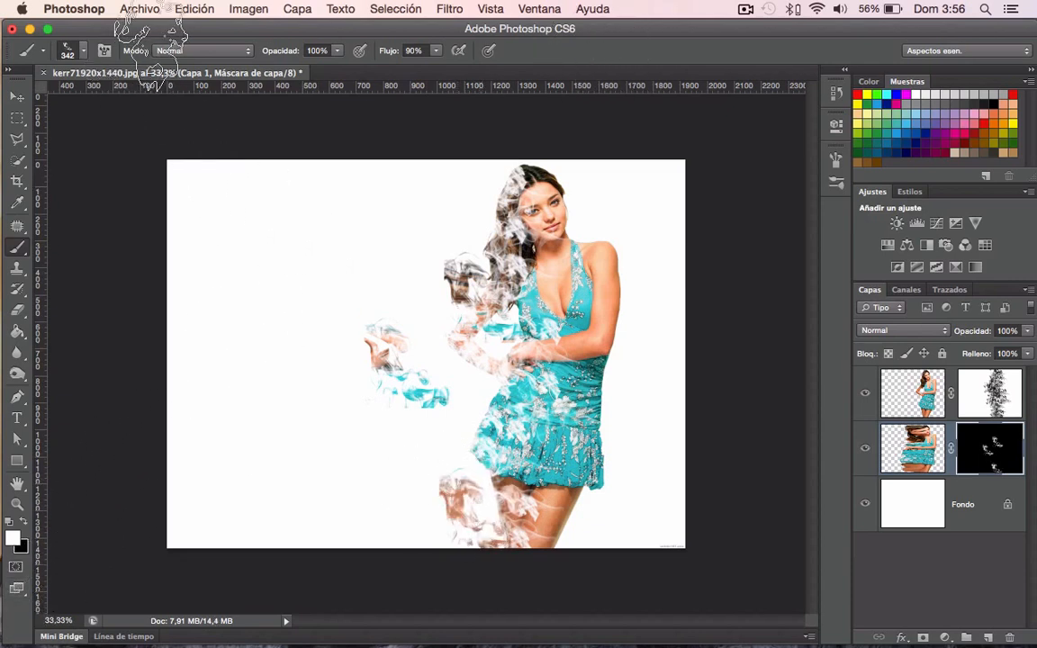
# Switch to the 2319 px smoke brush tip and reduce its size to 384 px
pyautogui.click(72, 51)
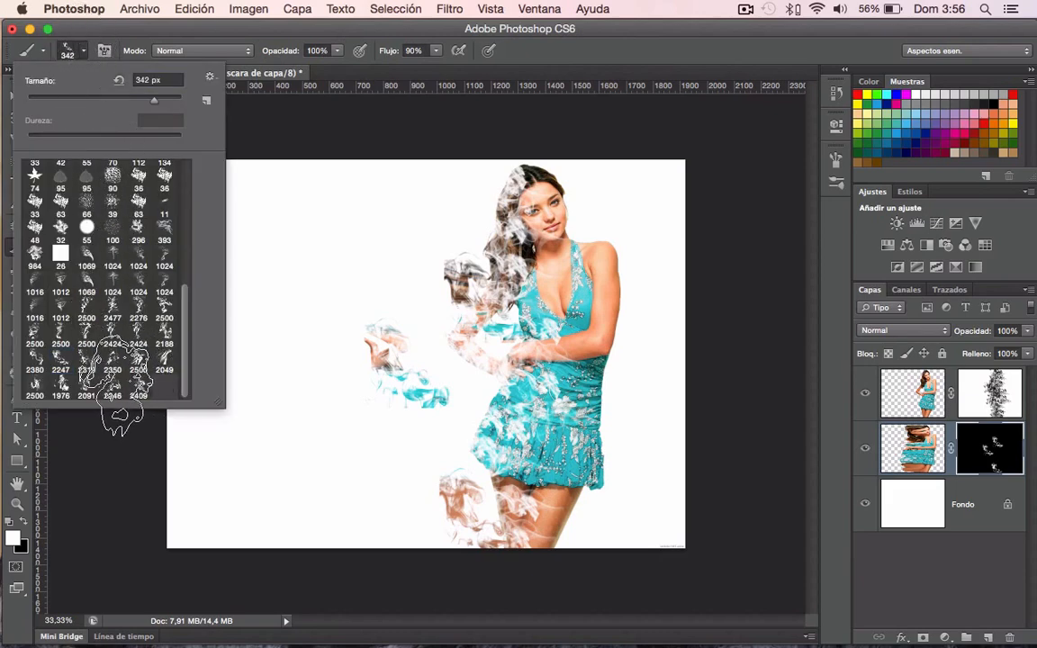
pyautogui.click(87, 360)
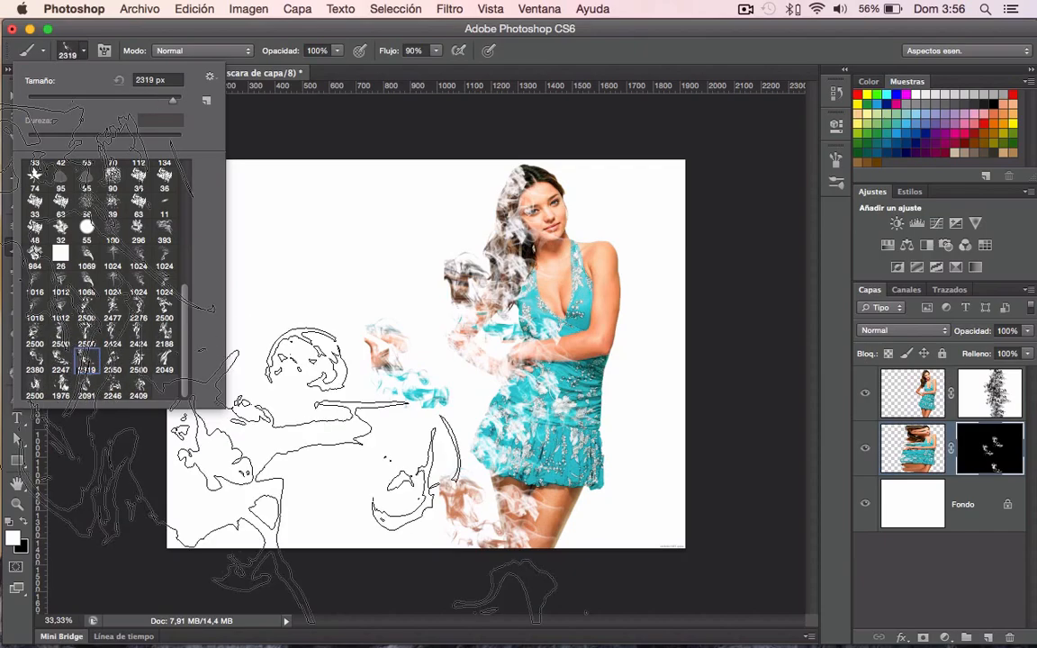
pyautogui.doubleClick(157, 80)
pyautogui.write('384')
pyautogui.press('Return')
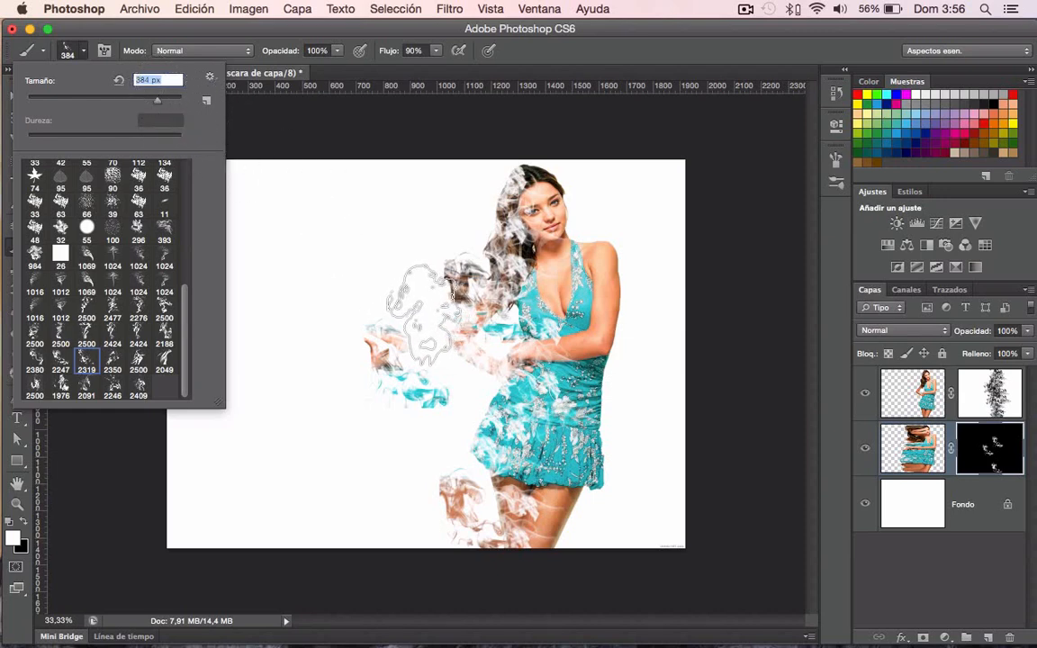
# Set the smoke brush tip's spacing to 167% and its angle to 45°
pyautogui.click(836, 159)
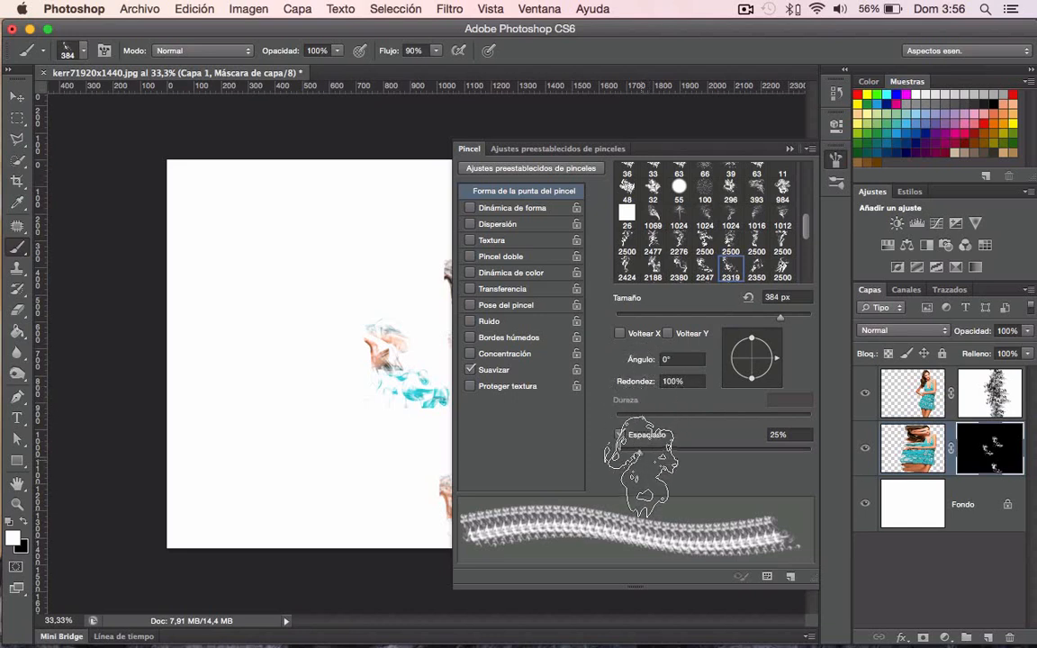
pyautogui.moveTo(640, 450); pyautogui.dragTo(746, 448)
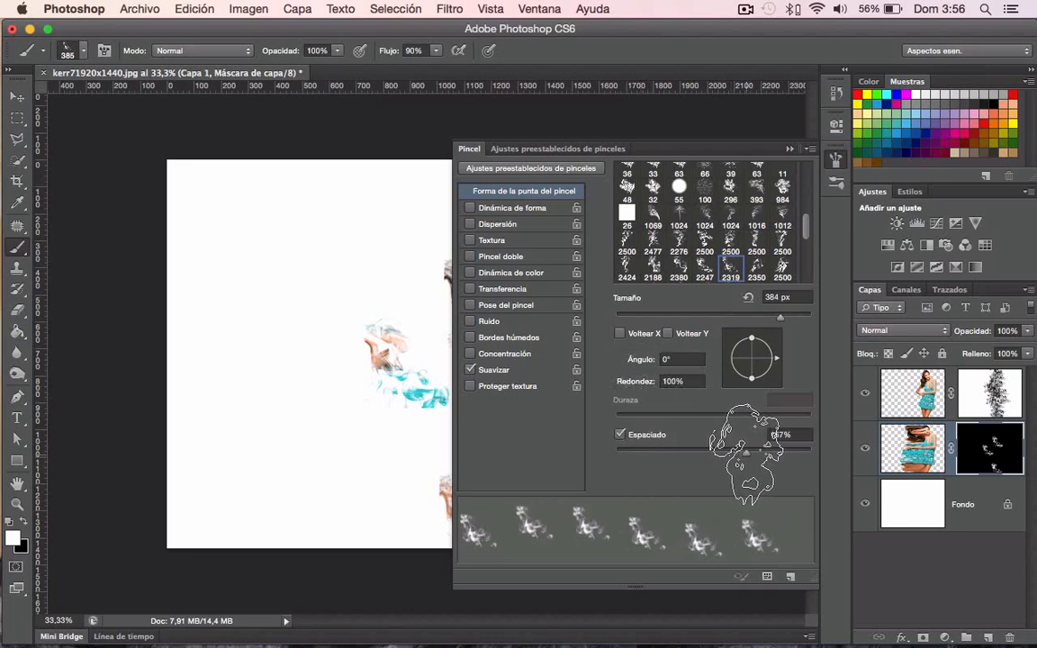
pyautogui.moveTo(772, 344)
pyautogui.mouseDown()
pyautogui.moveTo(741, 357)
pyautogui.moveTo(767, 343)
pyautogui.mouseUp()
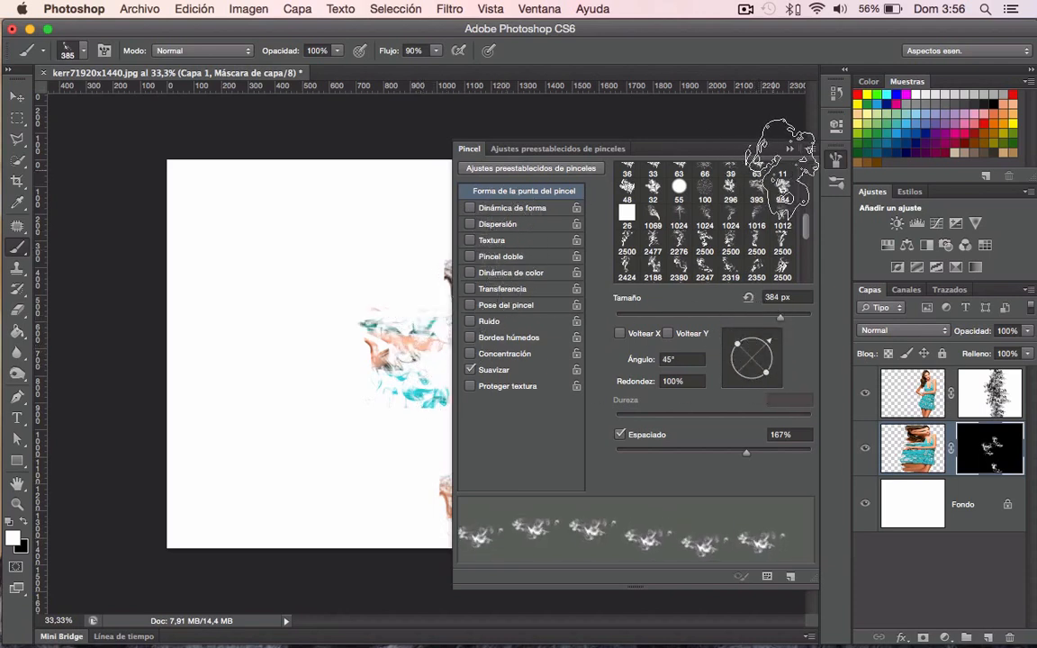
pyautogui.click(835, 160)
# Paint white smoke patches down the Capa 1 mask, revealing more smeared fragments beside the woman's hair, arms, dress and thigh
pyautogui.moveTo(518, 239)
pyautogui.mouseDown()
pyautogui.moveTo(441, 207)
pyautogui.moveTo(405, 216)
pyautogui.moveTo(441, 180)
pyautogui.moveTo(504, 175)
pyautogui.moveTo(432, 216)
pyautogui.moveTo(400, 261)
pyautogui.moveTo(464, 279)
pyautogui.moveTo(469, 407)
pyautogui.moveTo(423, 374)
pyautogui.moveTo(374, 414)
pyautogui.moveTo(401, 540)
pyautogui.moveTo(445, 545)
pyautogui.moveTo(463, 473)
pyautogui.moveTo(504, 464)
pyautogui.moveTo(450, 396)
pyautogui.moveTo(529, 413)
pyautogui.mouseUp()
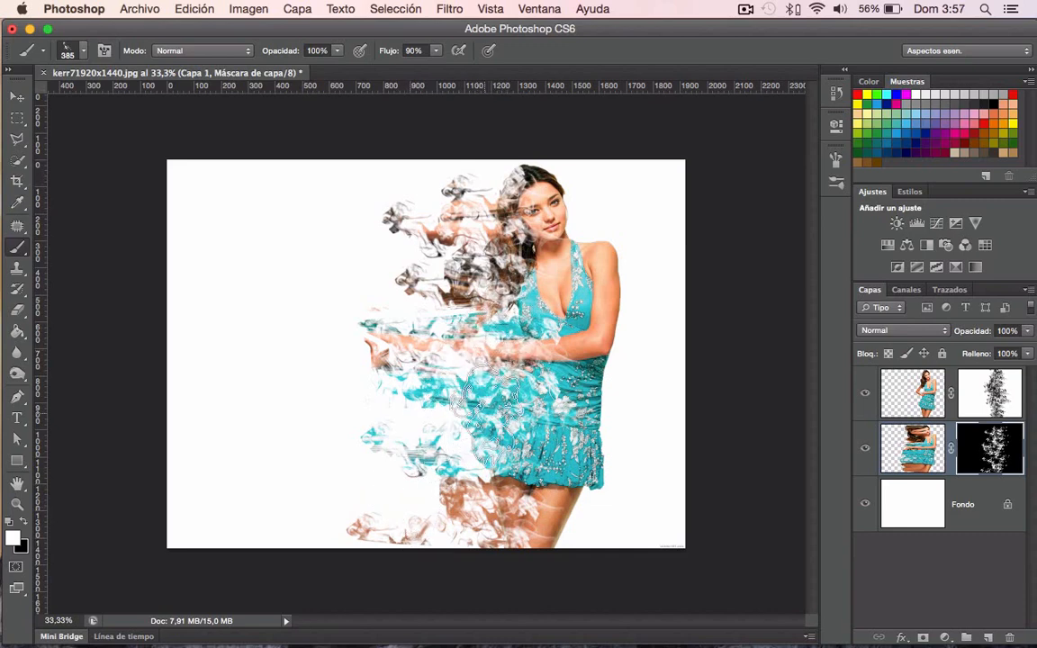
pyautogui.click(393, 447)
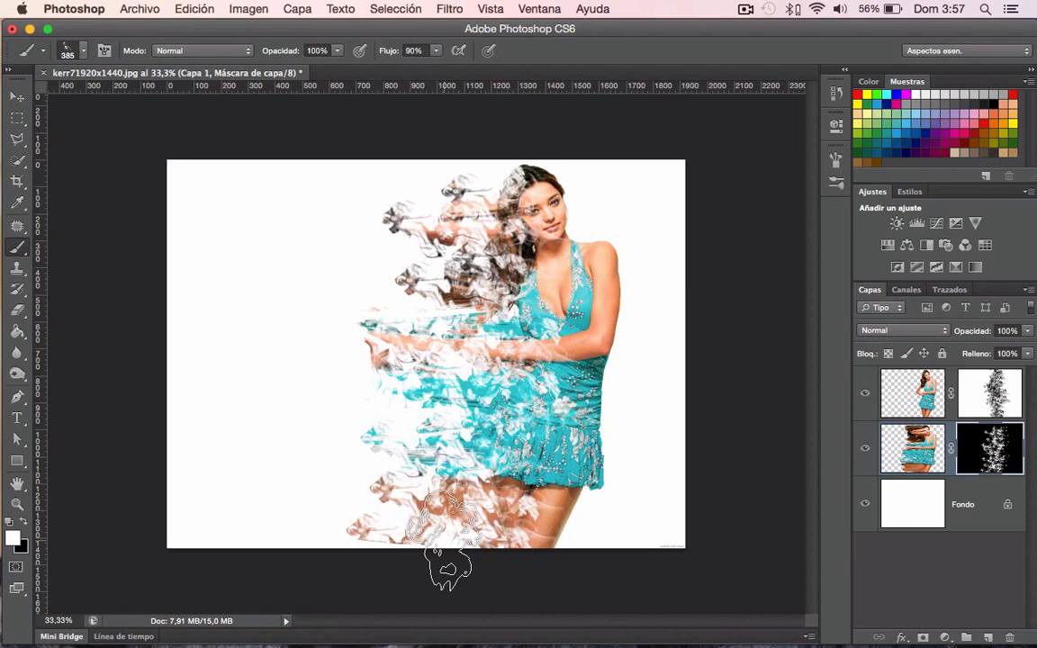